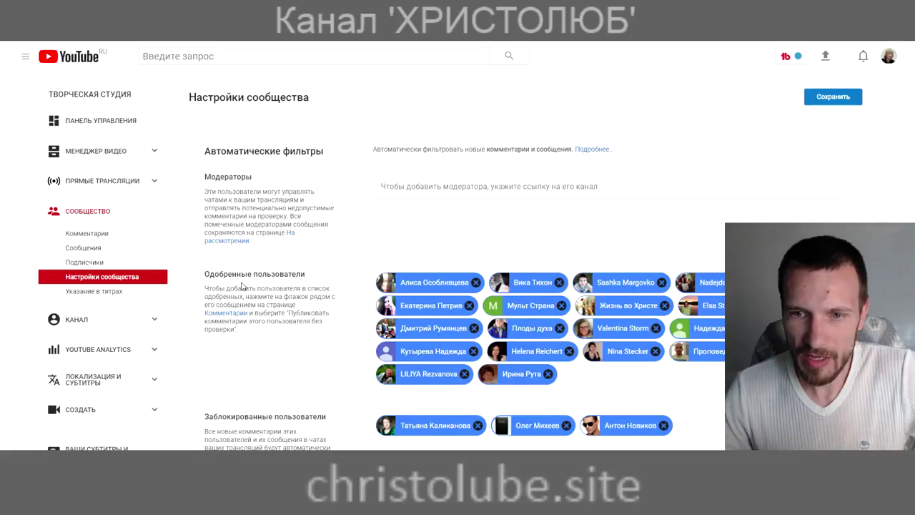
Look over the approved and blocked users in the community settings and open the credits page (Указание в титрах).
scroll(315, 212, "down", 2)
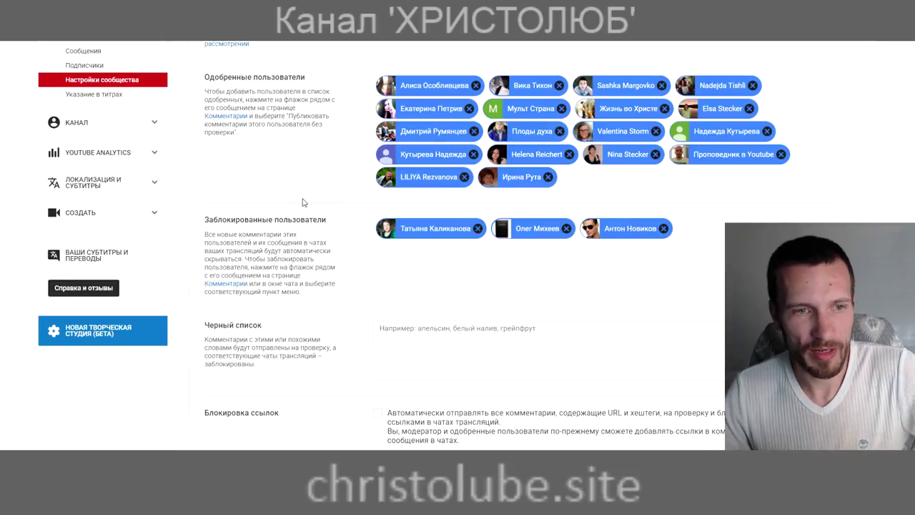
left_click(119, 98)
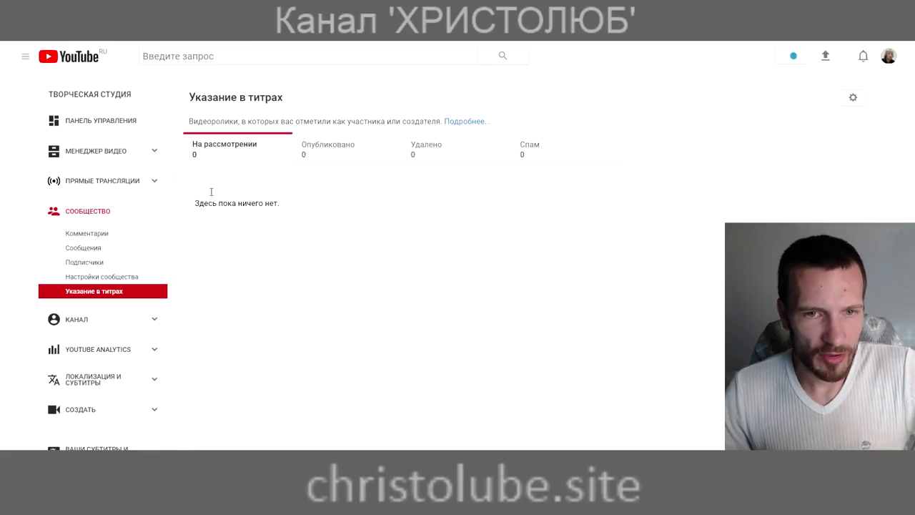
Return to the community settings and review the blacklist, link blocking and default comment, credits and live chat options.
left_click(96, 273)
scroll(305, 259, "down", 5)
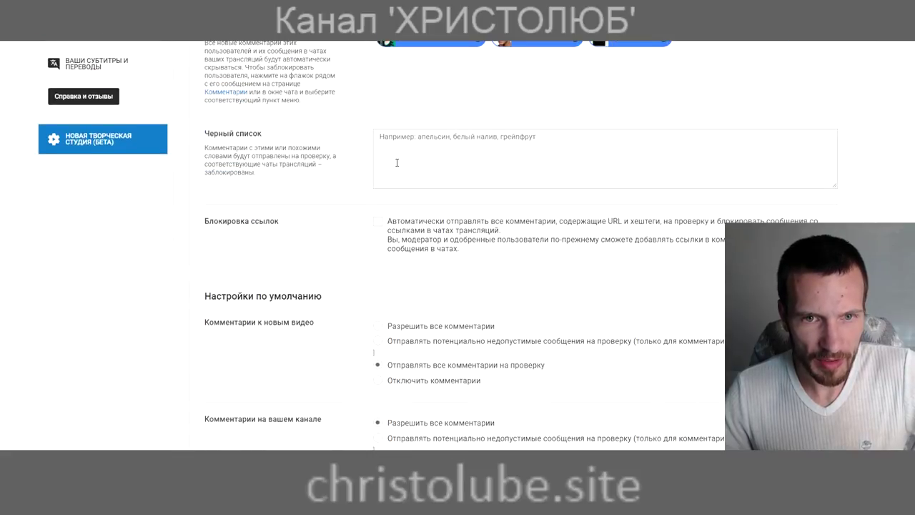
left_click(418, 154)
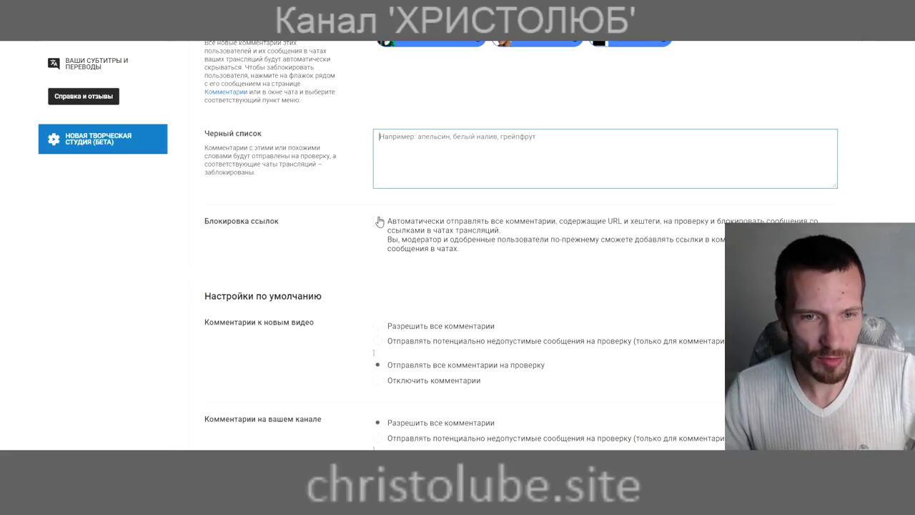
scroll(379, 222, "down", 1)
scroll(379, 224, "down", 2)
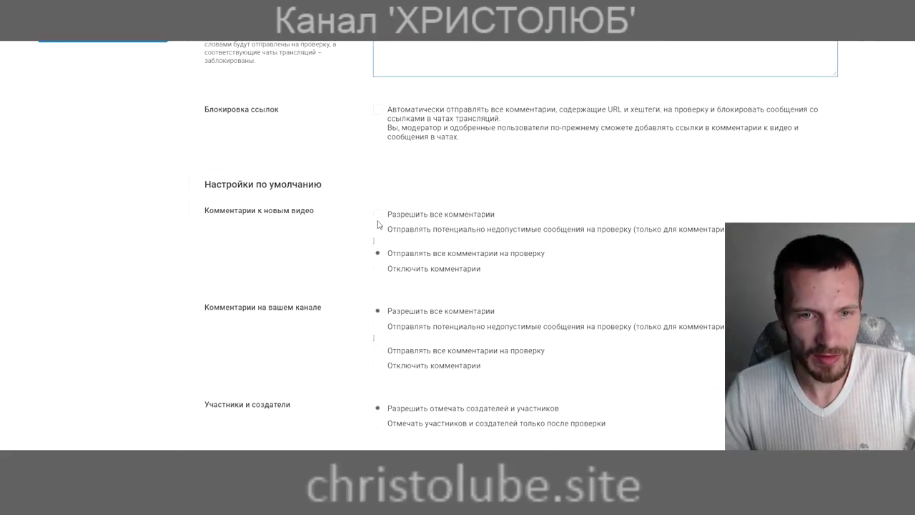
scroll(379, 224, "down", 1)
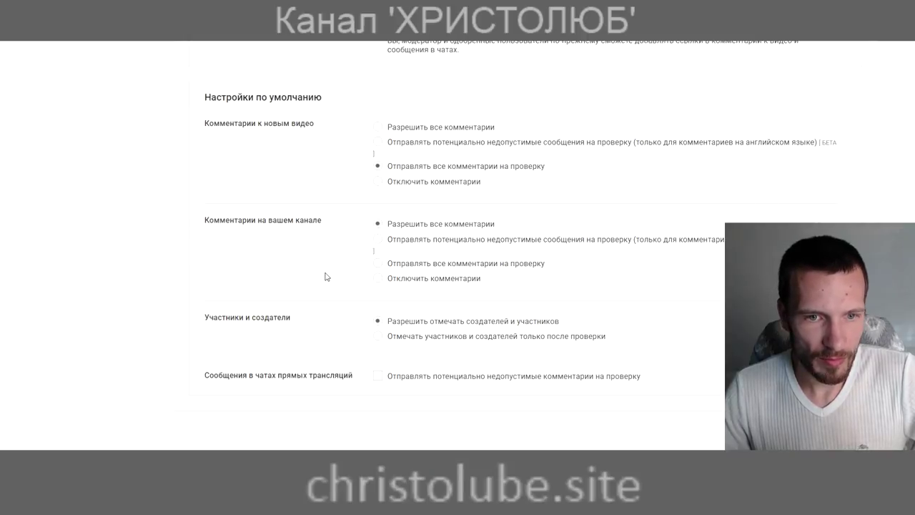
scroll(327, 276, "down", 1)
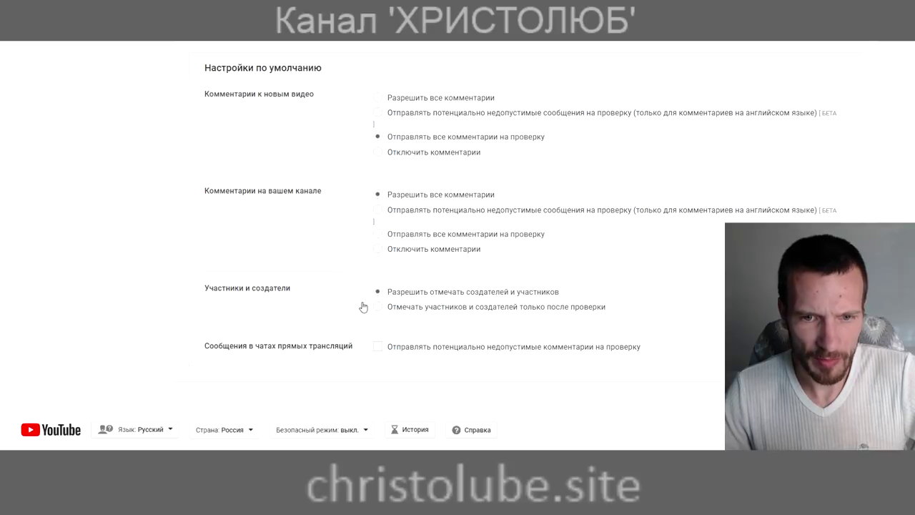
scroll(294, 291, "up", 4)
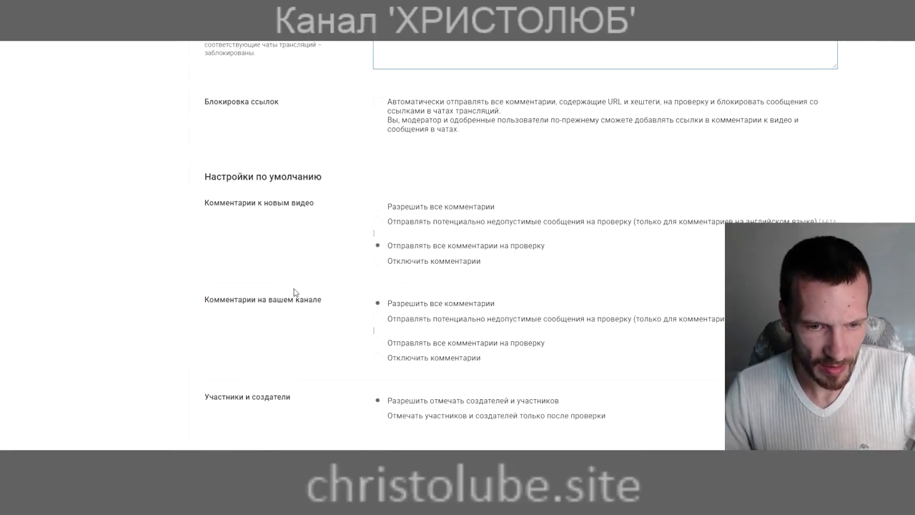
scroll(294, 292, "up", 15)
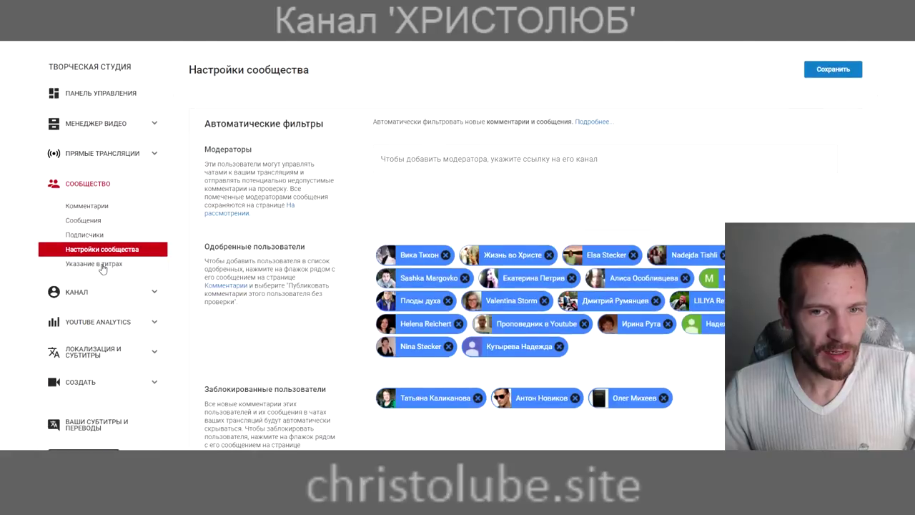
View the credits page (Указание в титрах) and open the live streaming section (Прямые трансляции).
left_click(103, 265)
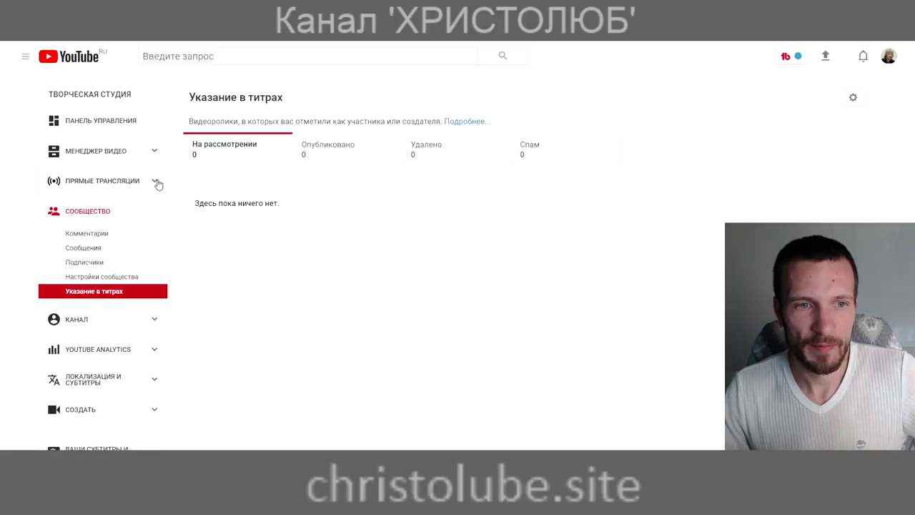
left_click(125, 183)
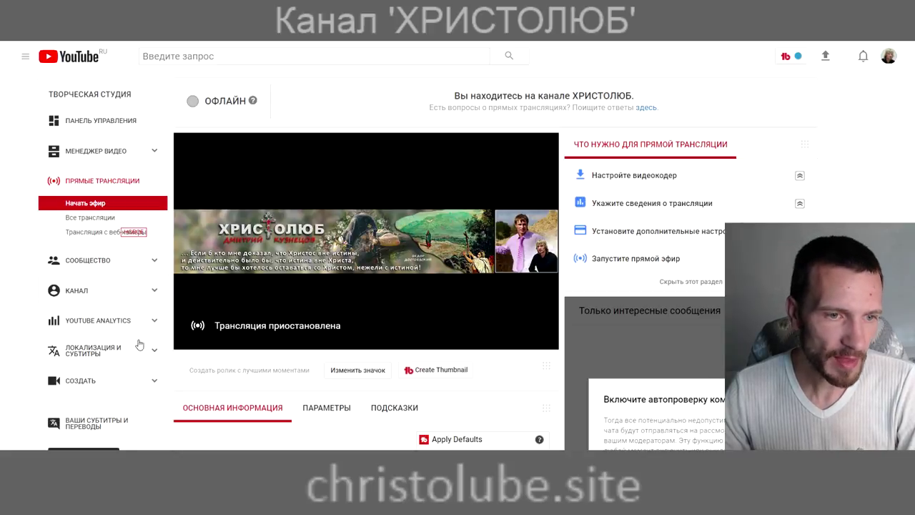
Review the channel's status and features (Статус и функции) and open its branding page (Фирменный стиль).
left_click(107, 291)
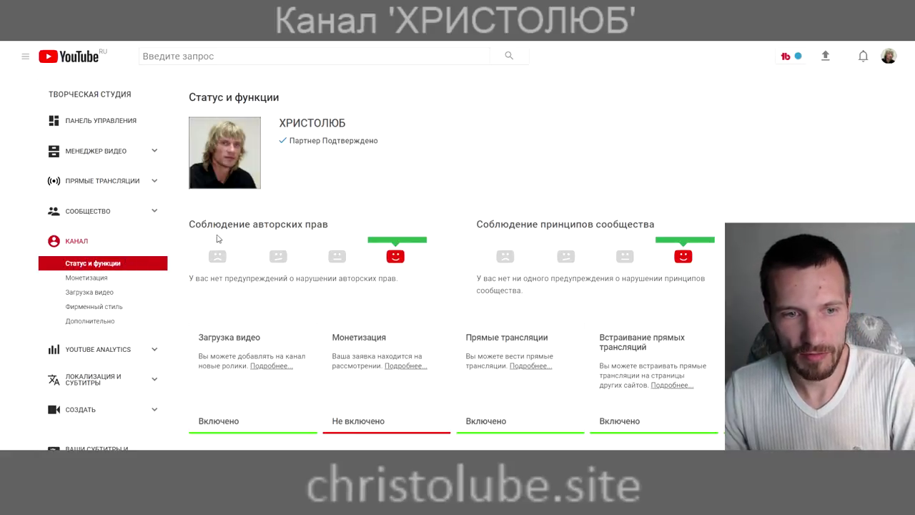
scroll(261, 309, "down", 2)
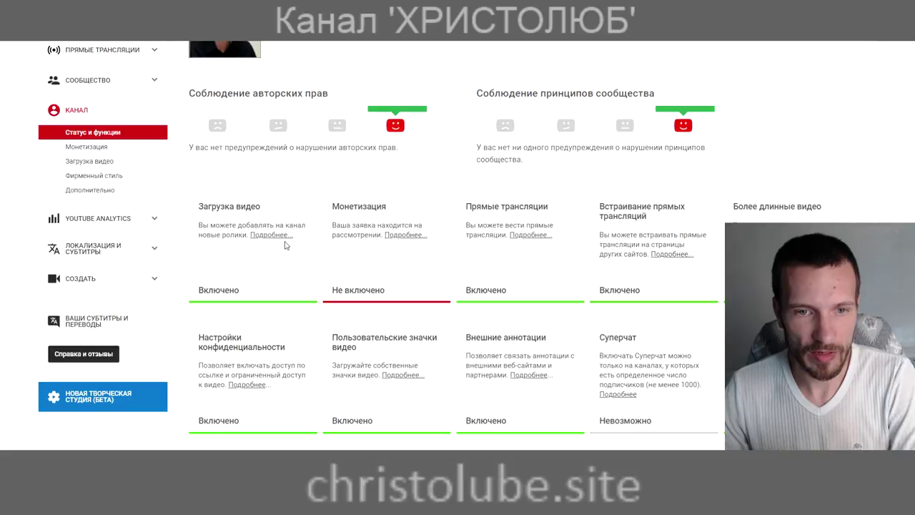
scroll(290, 246, "down", 2)
scroll(291, 260, "down", 1)
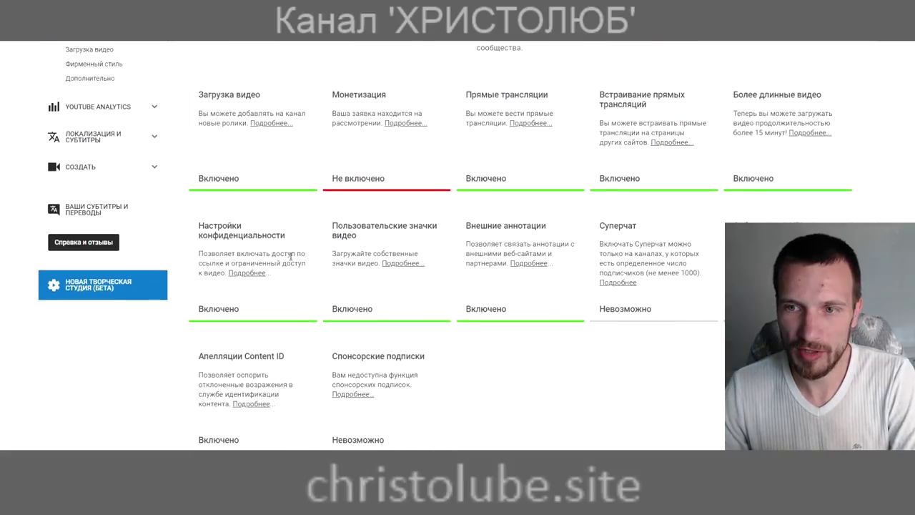
scroll(290, 258, "down", 1)
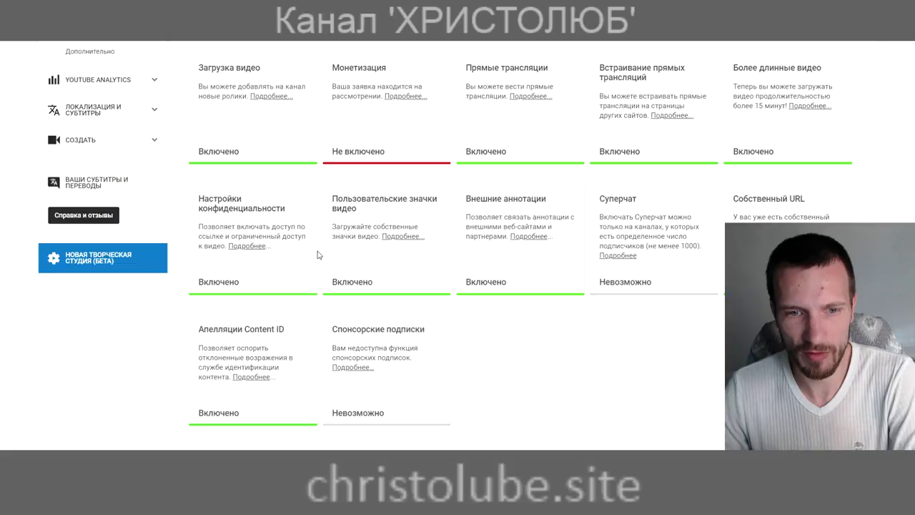
scroll(316, 254, "up", 5)
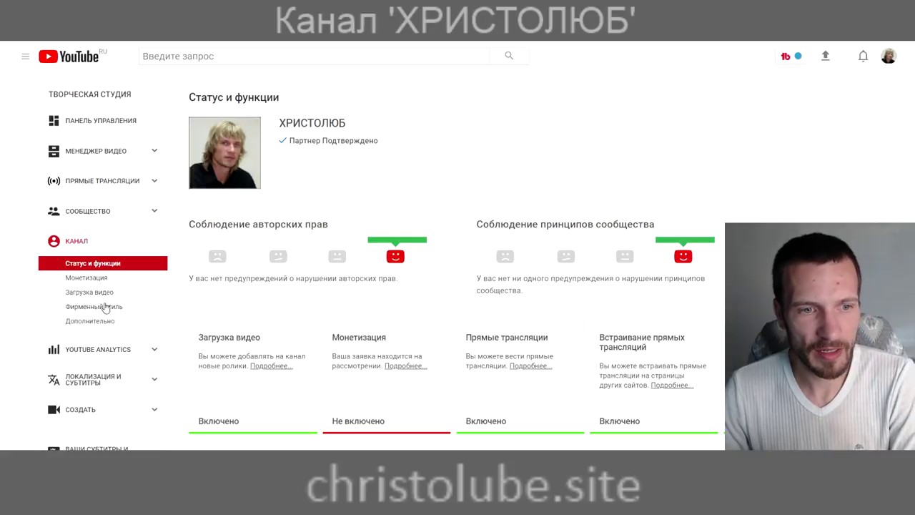
left_click(106, 307)
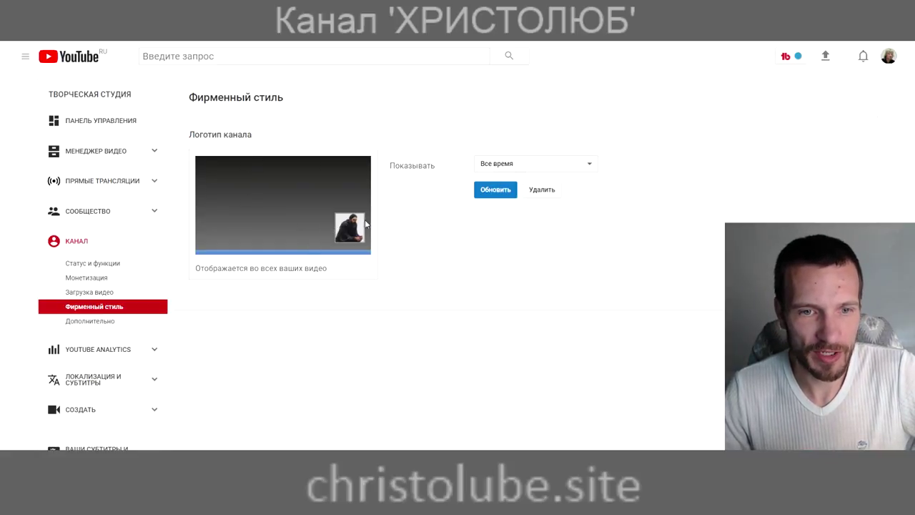
Open the channel's advanced settings (Дополнительно) and review the advertising, AdWords, associated website, recommendations and subscriber count options.
left_click(104, 324)
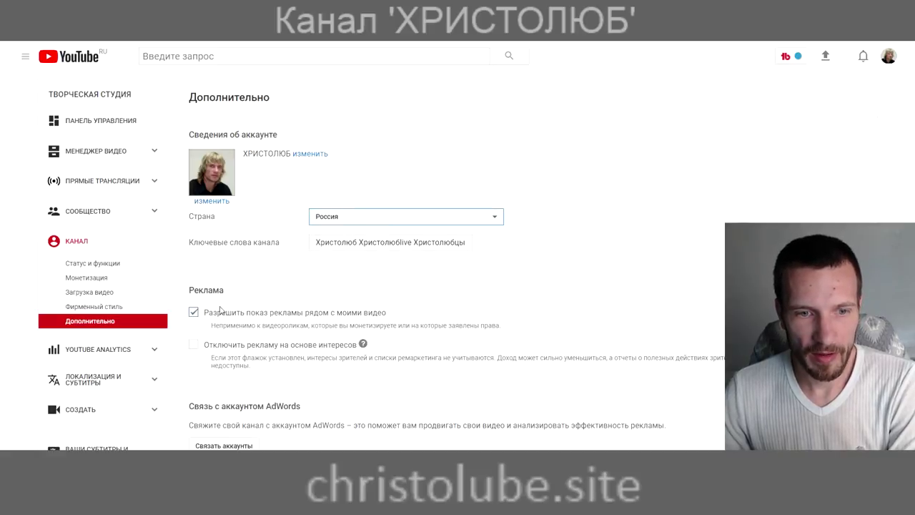
scroll(221, 309, "down", 2)
scroll(205, 318, "down", 2)
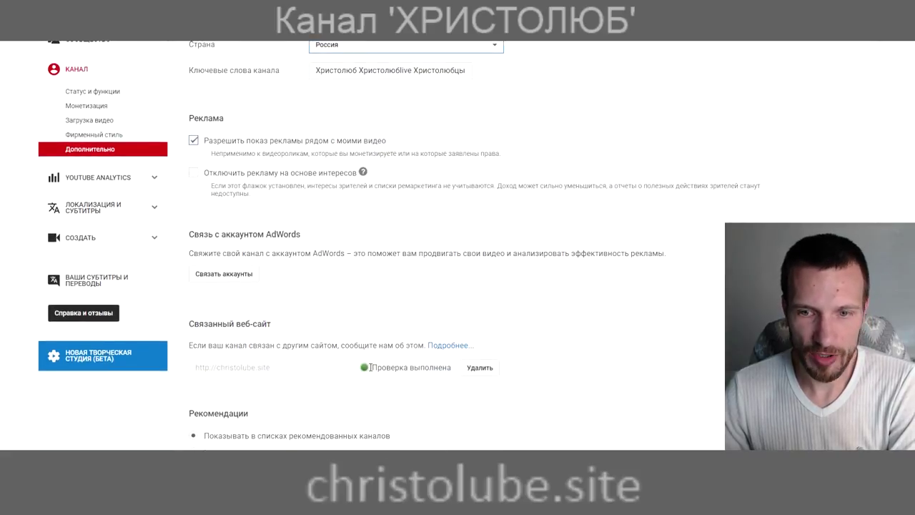
scroll(312, 367, "down", 1)
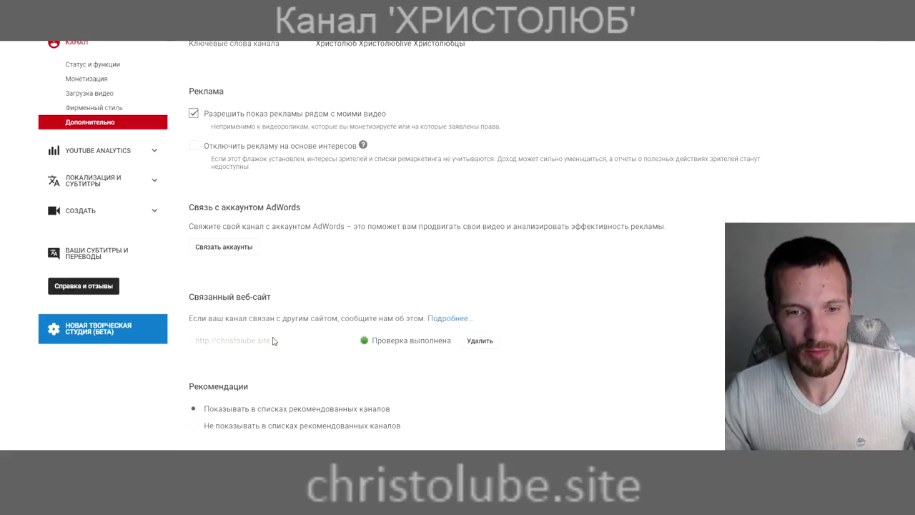
scroll(255, 351, "down", 1)
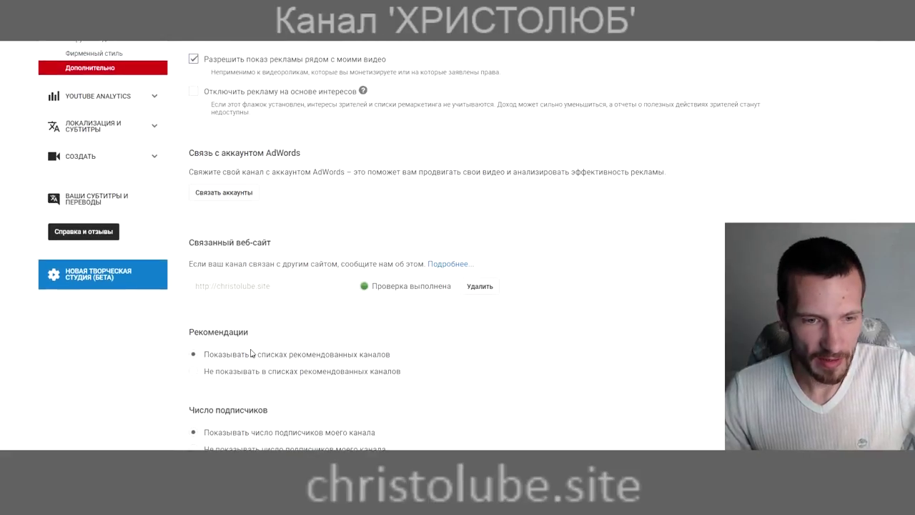
scroll(319, 342, "down", 2)
scroll(320, 308, "up", 1)
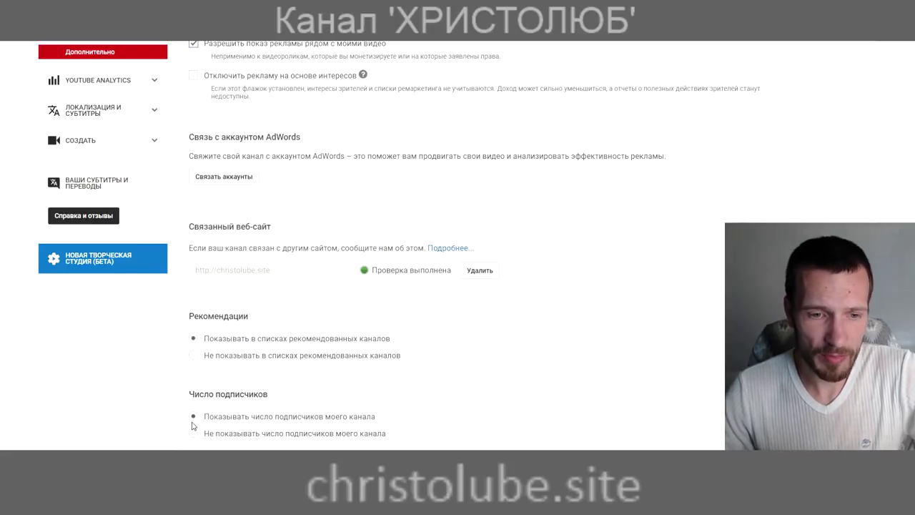
scroll(191, 426, "down", 1)
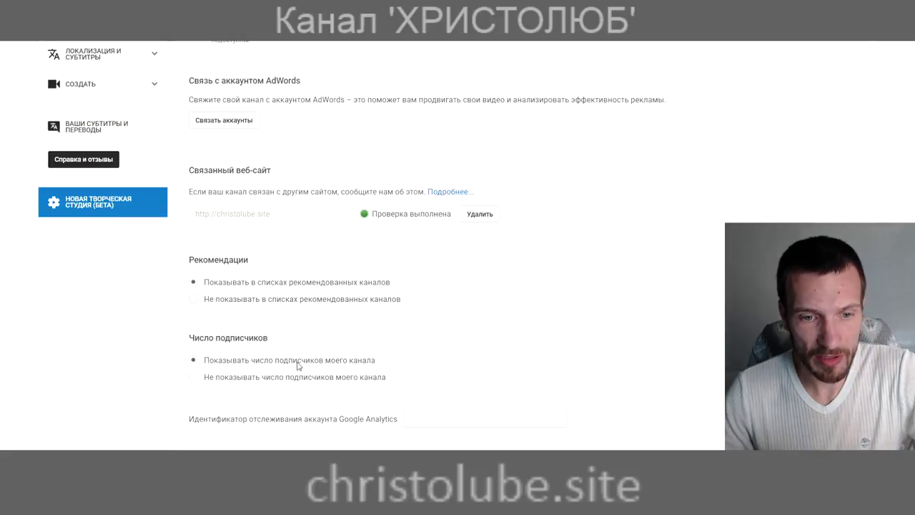
scroll(284, 381, "up", 1)
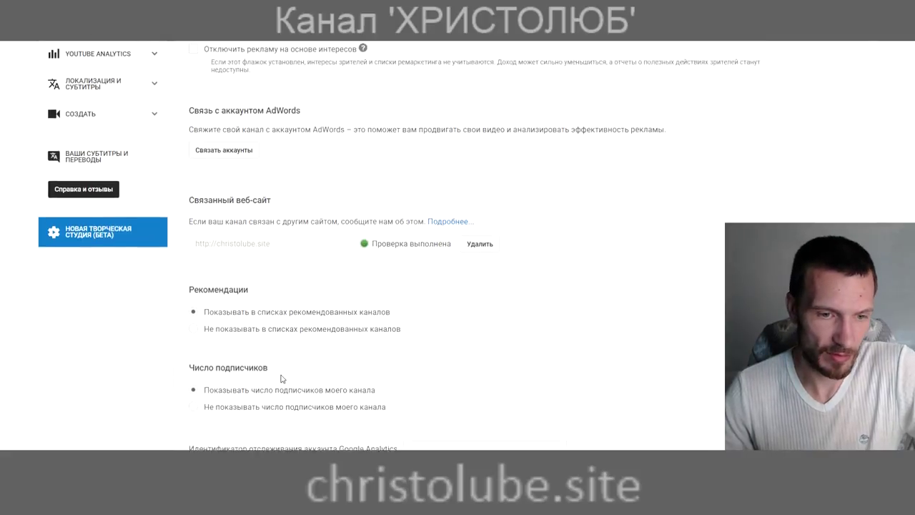
scroll(281, 379, "up", 1)
scroll(283, 380, "up", 1)
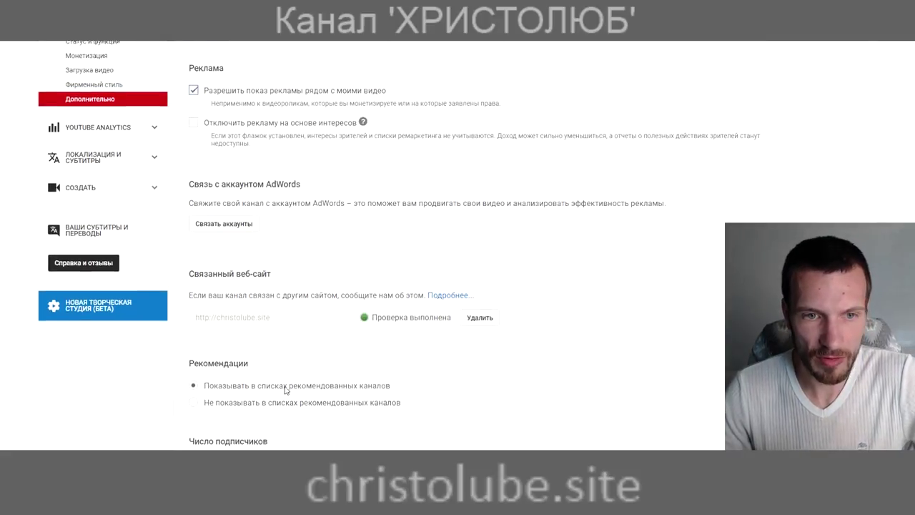
scroll(284, 386, "up", 1)
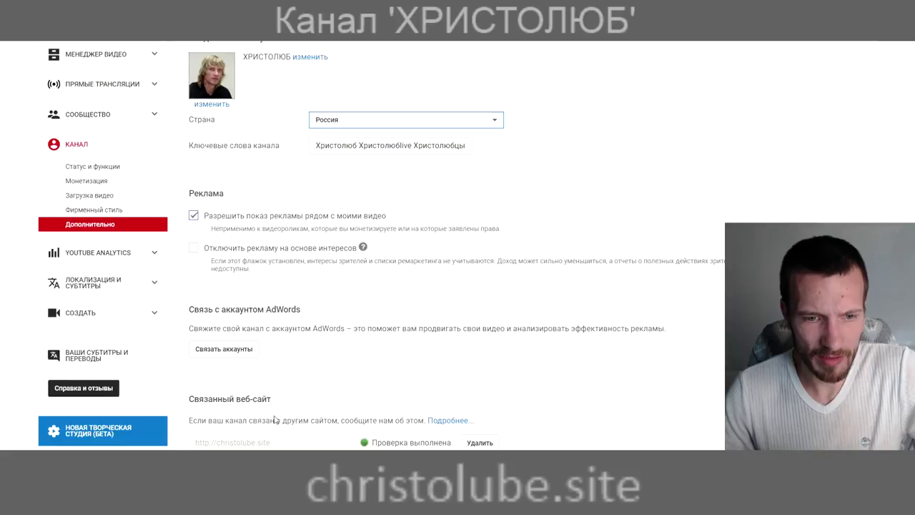
Highlight the associated website heading (Связанный веб-сайт) and recheck the country, channel keywords and recommendation settings.
left_click_drag(271, 399, 194, 399)
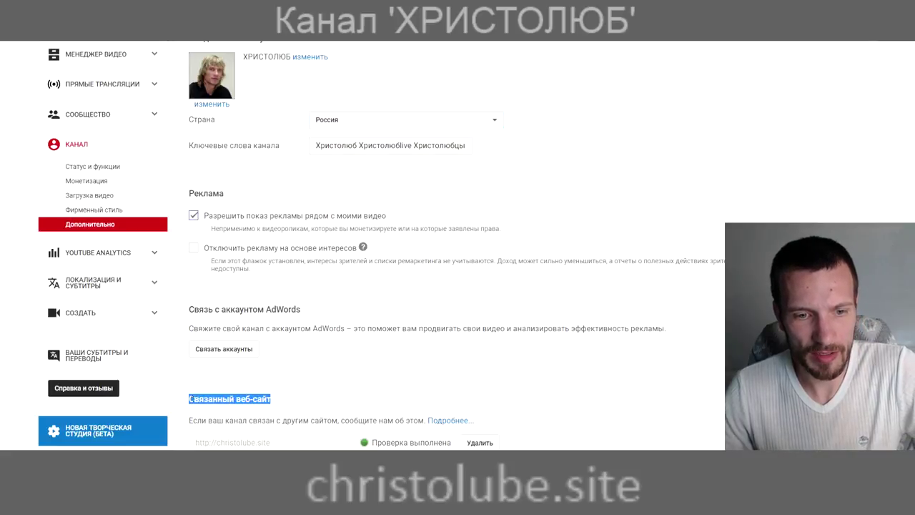
left_click(298, 403)
scroll(298, 402, "up", 3)
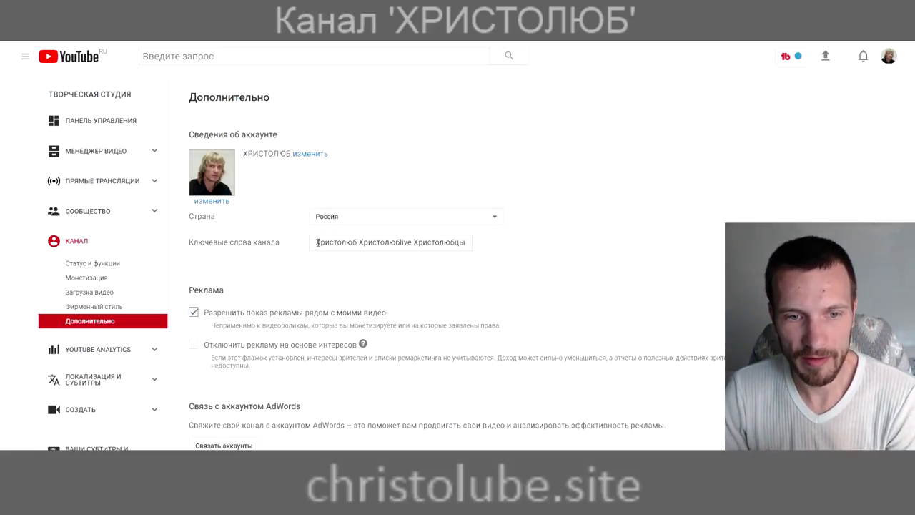
scroll(242, 382, "down", 6)
scroll(241, 383, "up", 3)
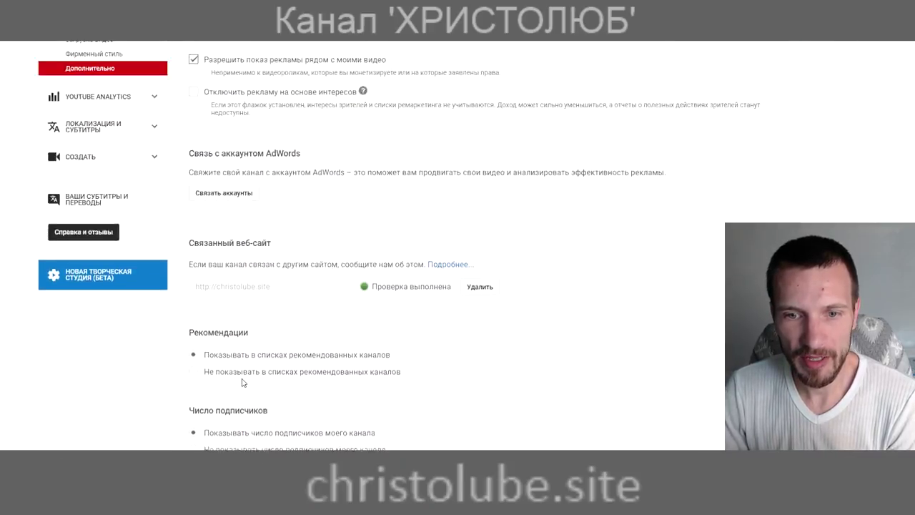
scroll(241, 382, "up", 4)
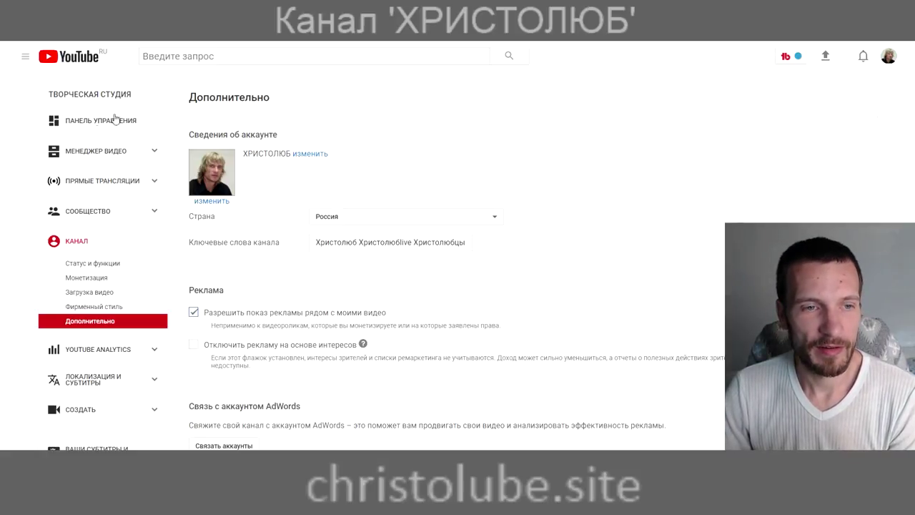
Examine the end of the advanced settings page, including the Google Analytics tracking ID field and the language and country options.
scroll(176, 370, "down", 5)
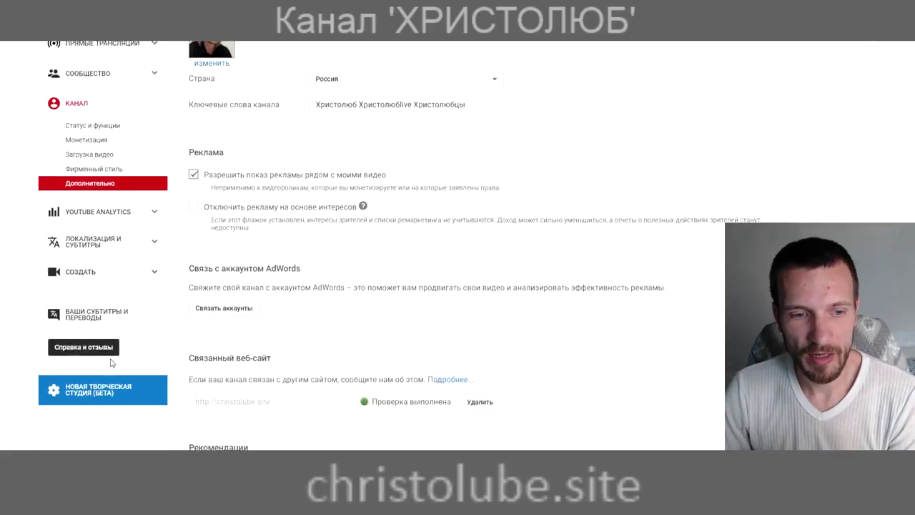
scroll(111, 364, "down", 2)
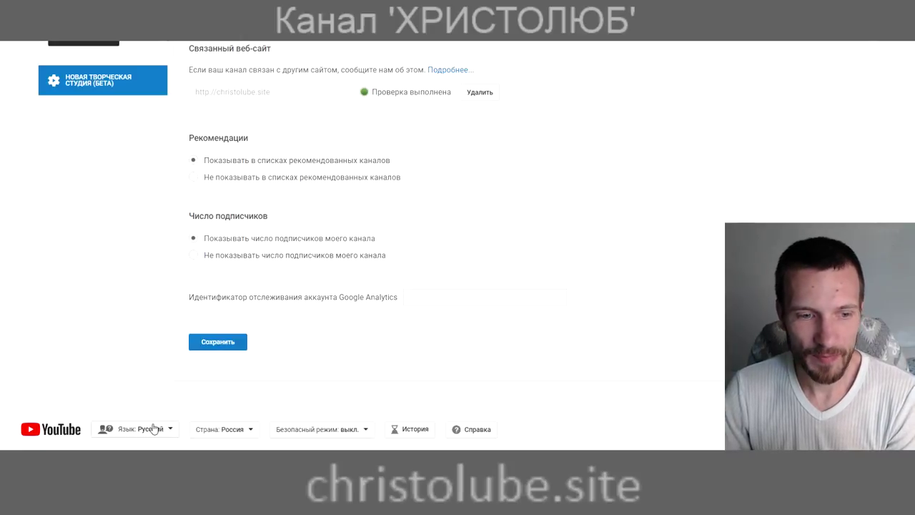
scroll(128, 404, "up", 1)
scroll(104, 383, "down", 1)
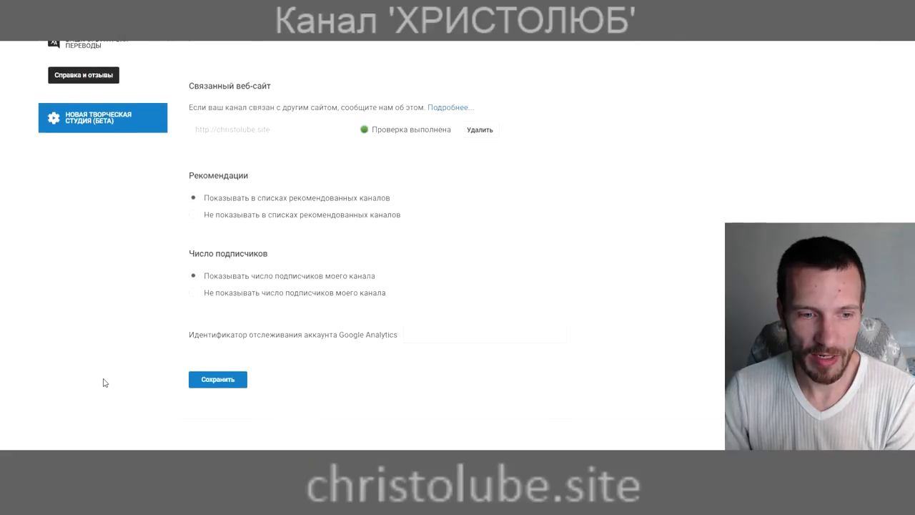
scroll(104, 383, "down", 1)
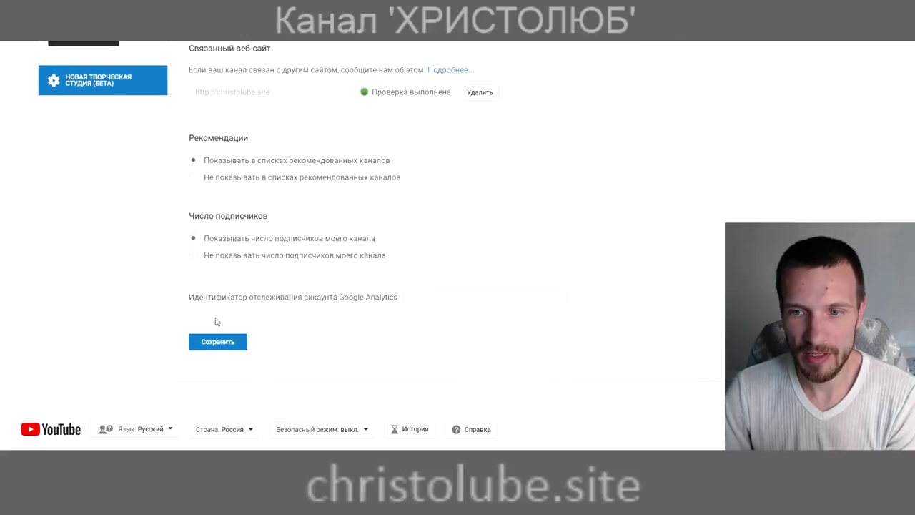
scroll(186, 304, "up", 1)
scroll(178, 301, "down", 1)
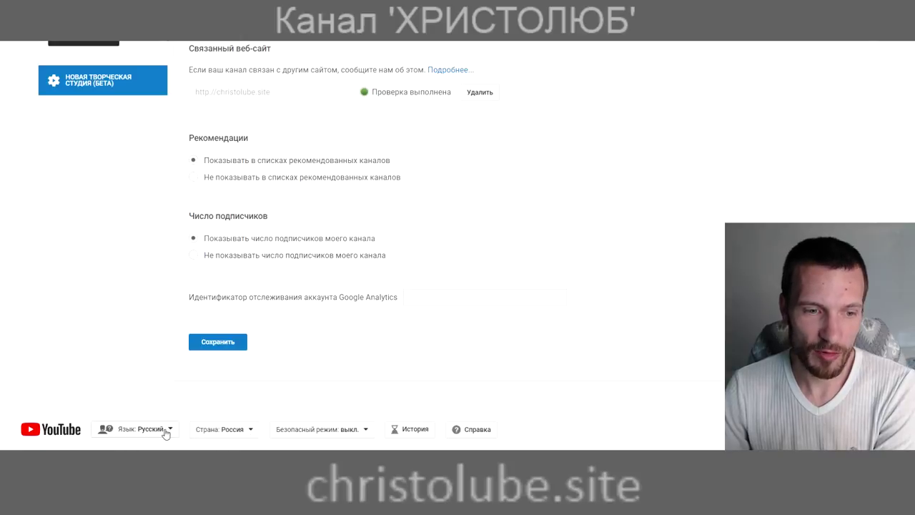
Return to the account information section and highlight the channel keywords heading (Ключевые слова канала) and the start of its list.
scroll(164, 390, "up", 5)
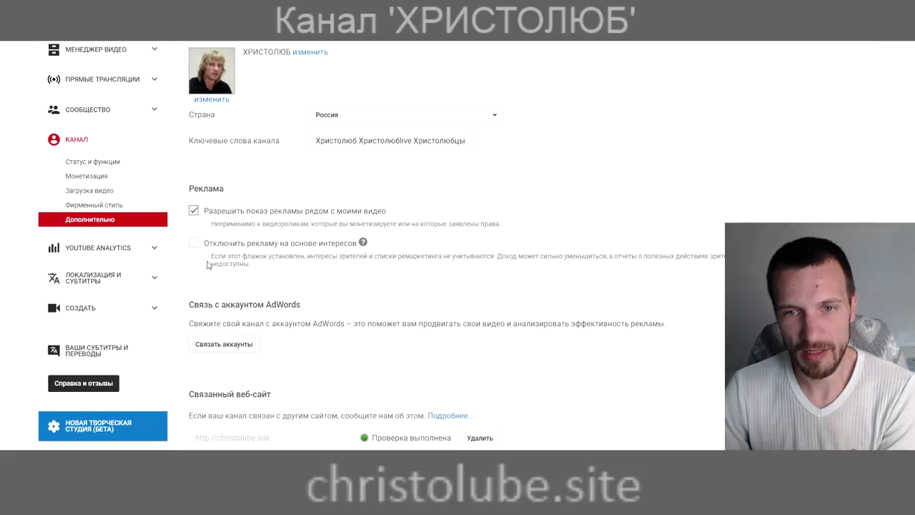
scroll(209, 265, "up", 1)
scroll(209, 264, "up", 1)
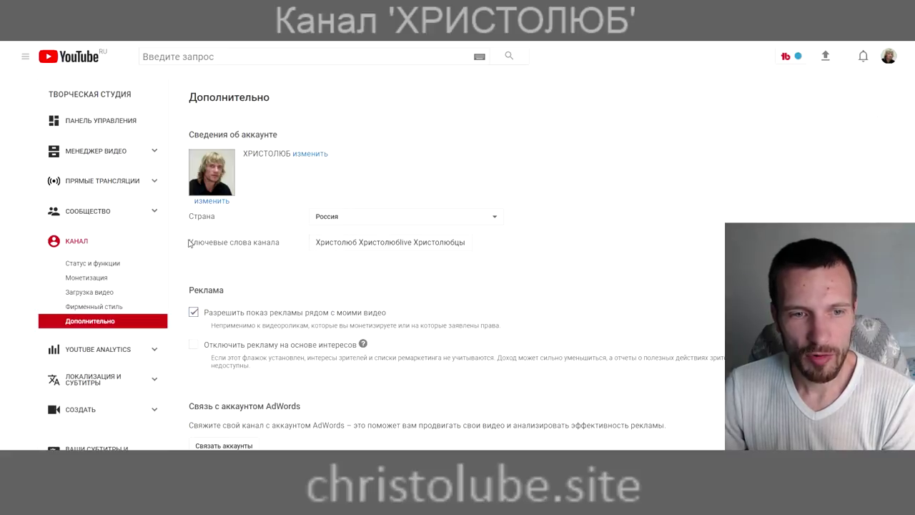
left_click_drag(280, 243, 189, 241)
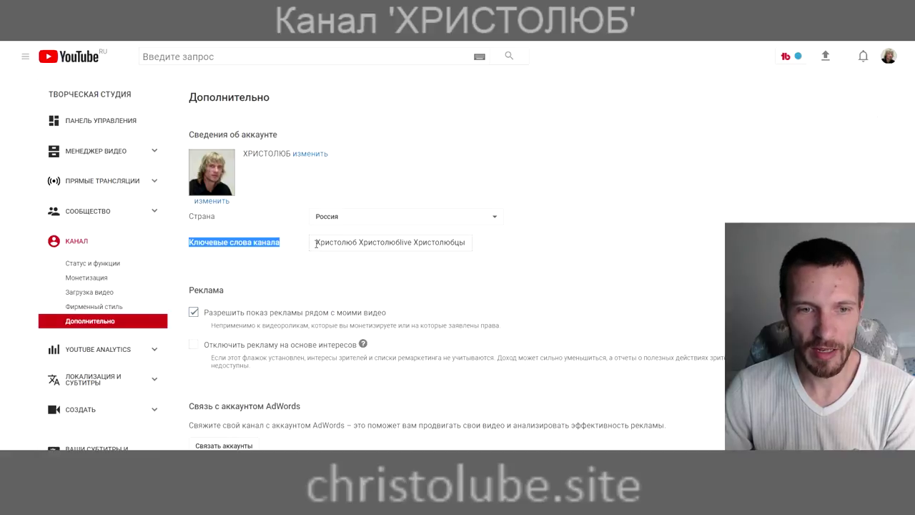
left_click(315, 244)
left_click_drag(314, 242, 332, 240)
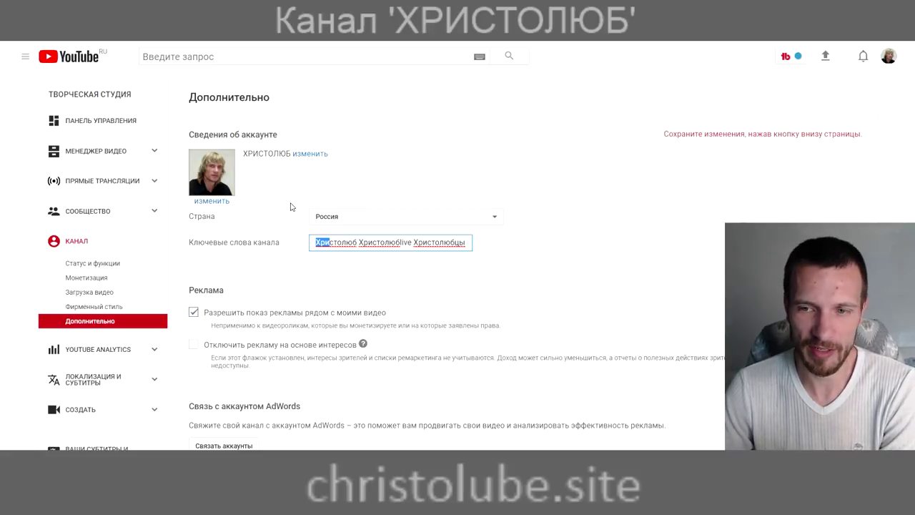
left_click(312, 242)
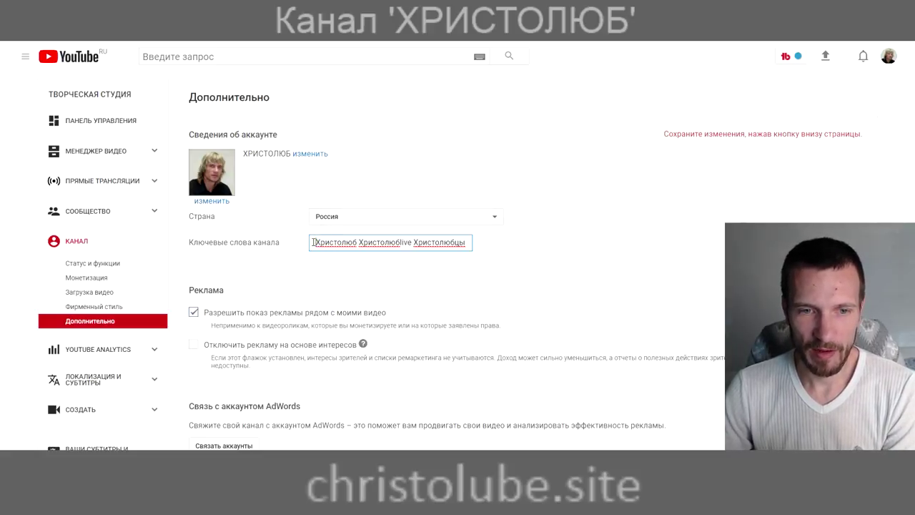
left_click_drag(313, 242, 270, 242)
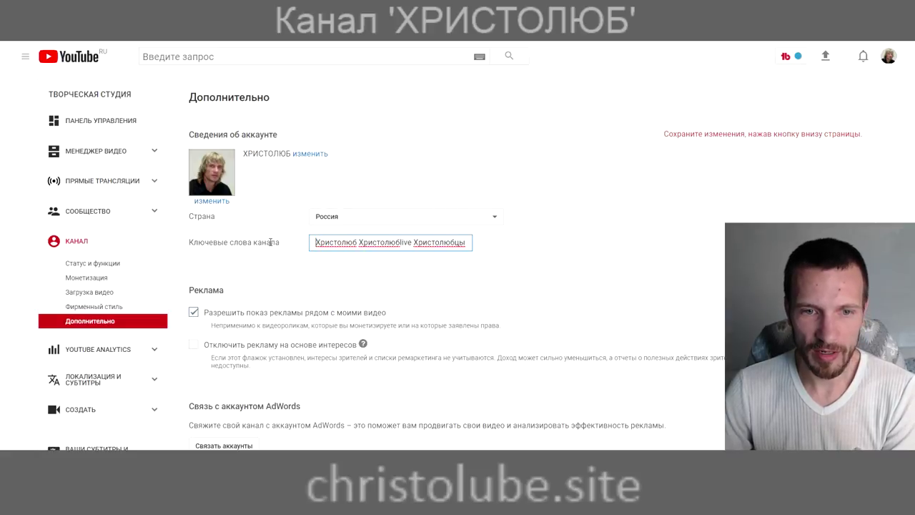
Highlight the first channel keywords one by one: Христолюб, Христолюбlive and Христолюбцы, including the space that separates them.
double_click(336, 242)
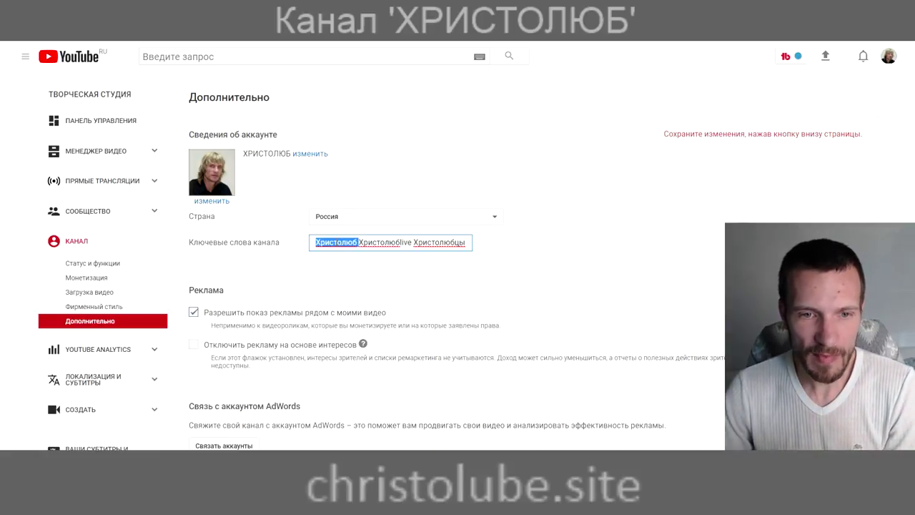
left_click(351, 242)
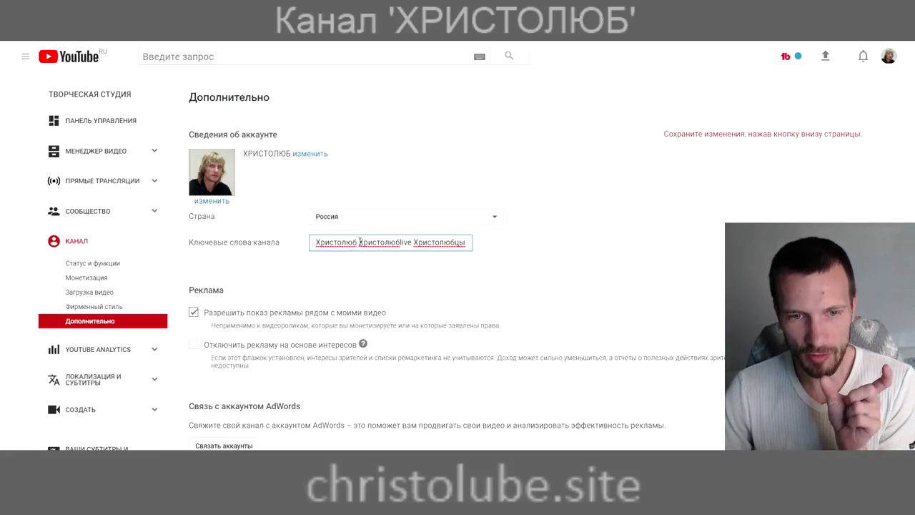
left_click_drag(357, 242, 352, 243)
double_click(327, 242)
left_click(351, 241)
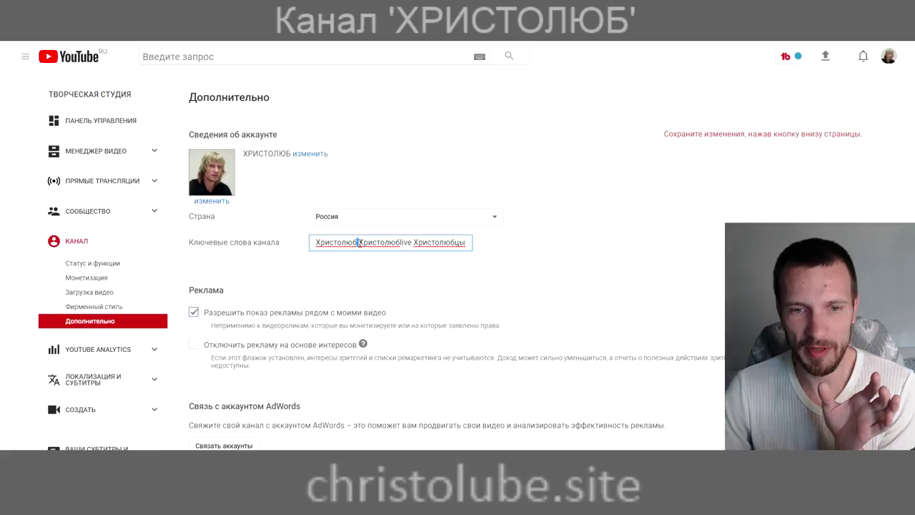
double_click(334, 242)
double_click(385, 242)
double_click(431, 243)
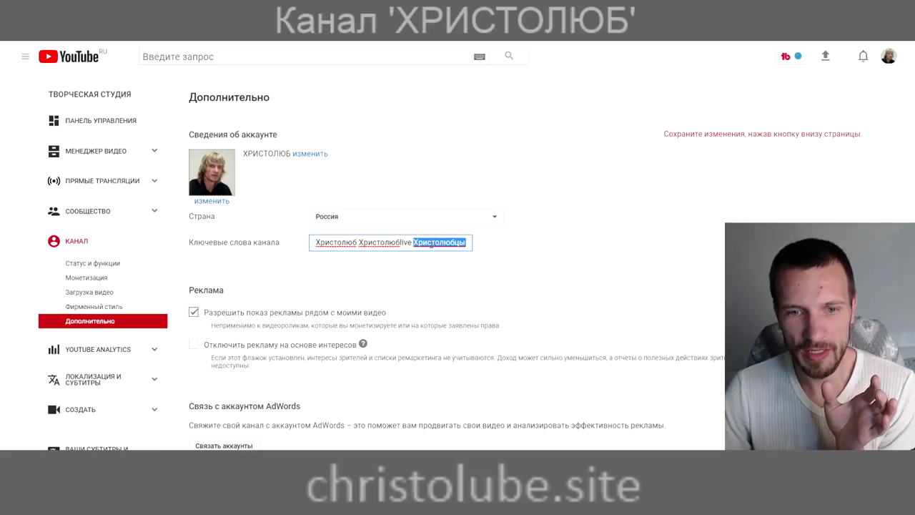
Examine the following channel keywords, from "Беседы Христолюбцев" and the quoted full name through Христианство and Бог to "Иисус Христос" and Евангелие.
mouse_move(423, 243)
left_mouse_down()
mouse_move(468, 243)
mouse_move(435, 243)
left_mouse_up()
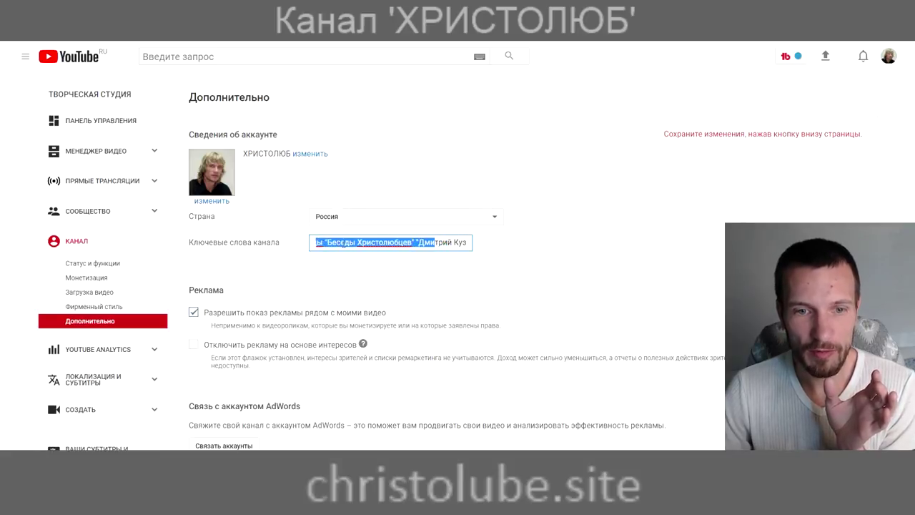
left_click(435, 242)
left_click_drag(409, 242, 321, 242)
left_click(325, 242)
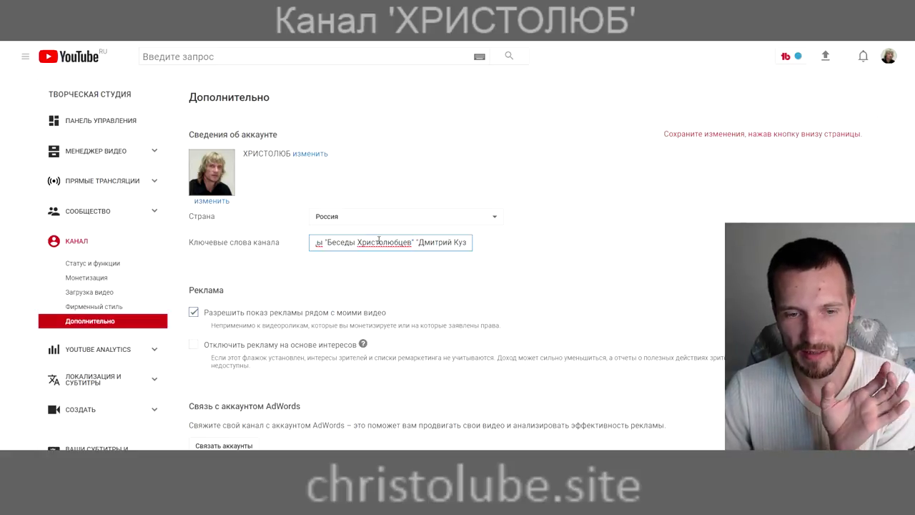
mouse_move(420, 242)
left_mouse_down()
mouse_move(462, 243)
mouse_move(374, 243)
mouse_move(414, 243)
left_mouse_up()
double_click(418, 243)
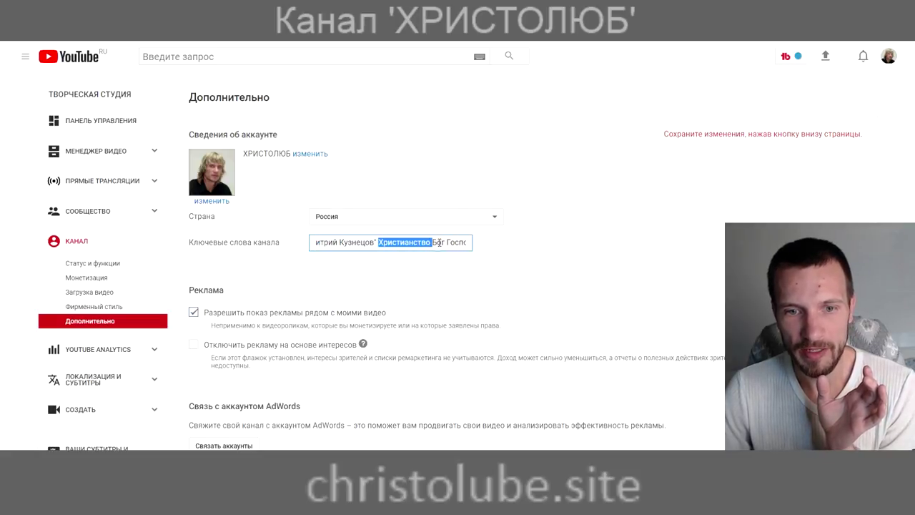
double_click(439, 243)
left_click_drag(447, 242, 478, 243)
left_click(324, 243)
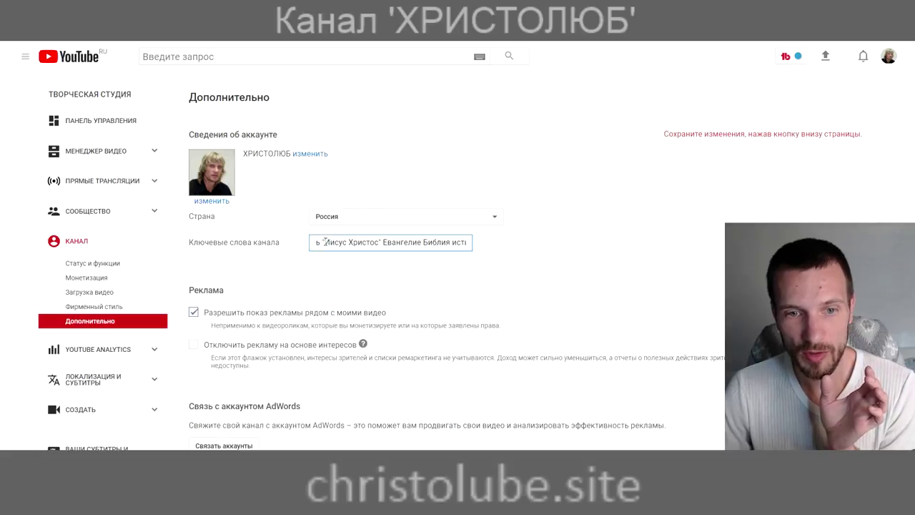
left_click_drag(323, 242, 389, 242)
left_click(400, 243)
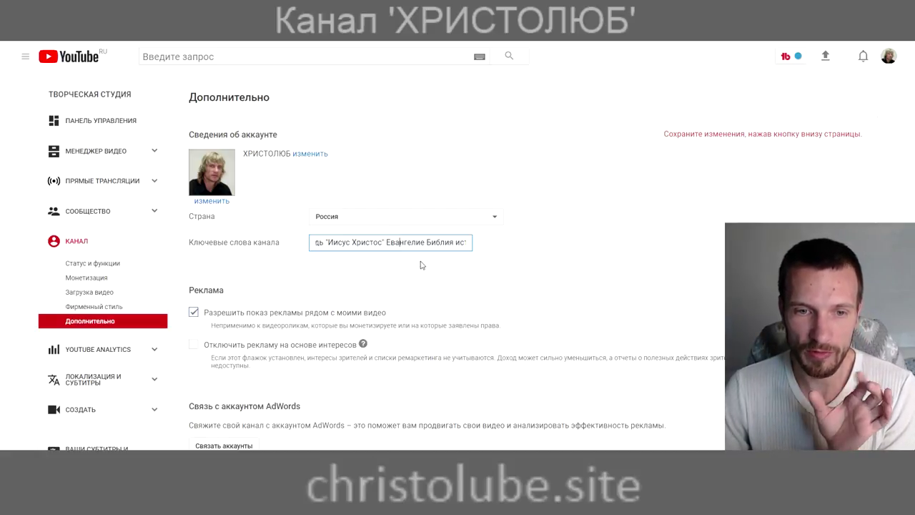
Highlight the quoted keyword "новый завет" and the separate unquoted words Иисус and Христос in the channel keywords.
double_click(442, 243)
left_click(449, 243)
mouse_move(438, 242)
left_mouse_down()
mouse_move(465, 242)
mouse_move(455, 242)
left_mouse_up()
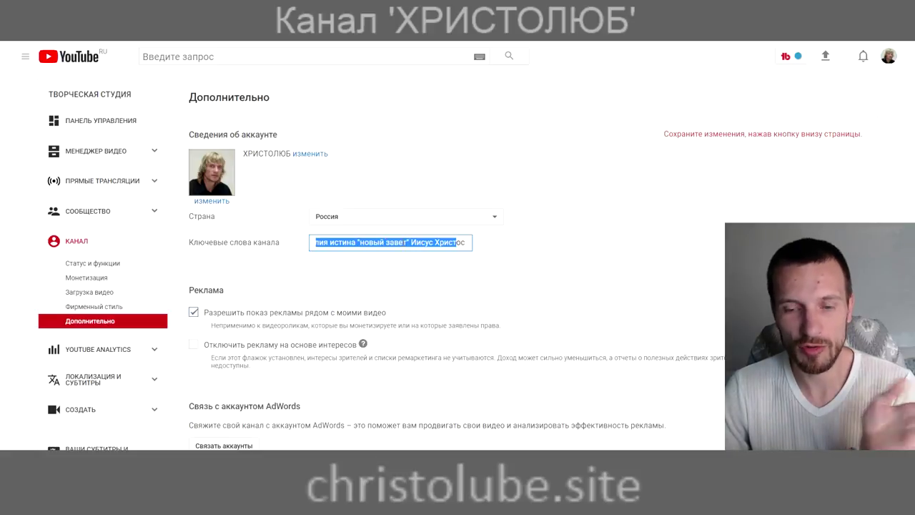
left_click(405, 245)
left_click_drag(408, 243, 359, 243)
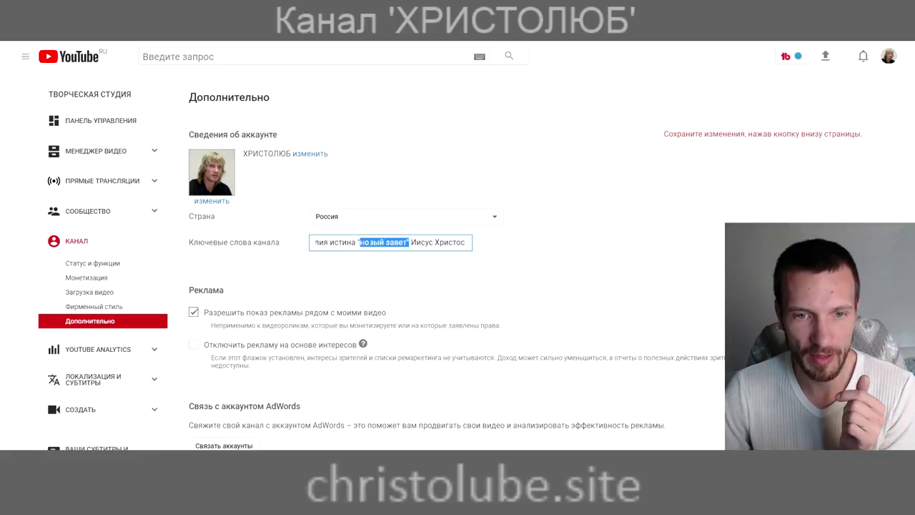
left_click(430, 242)
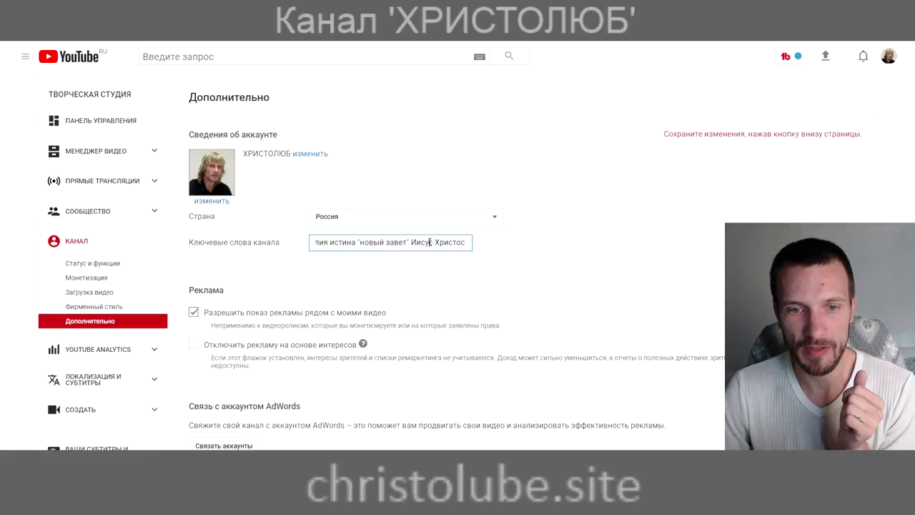
double_click(422, 242)
double_click(445, 243)
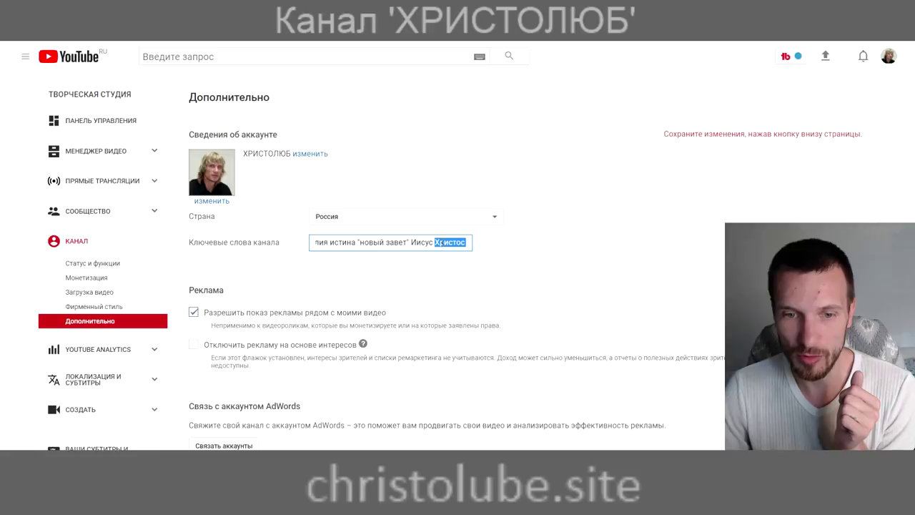
left_click(421, 243)
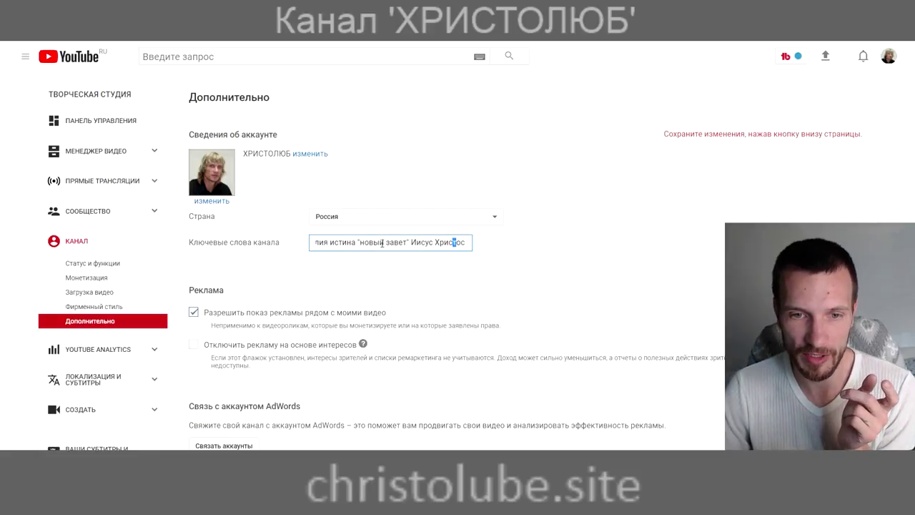
Read the rest of the channel keywords, from любовь and "евангелие от иоанна" to the closing hashtag #ХристианствоВнеКонфессий.
left_click_drag(409, 242, 434, 242)
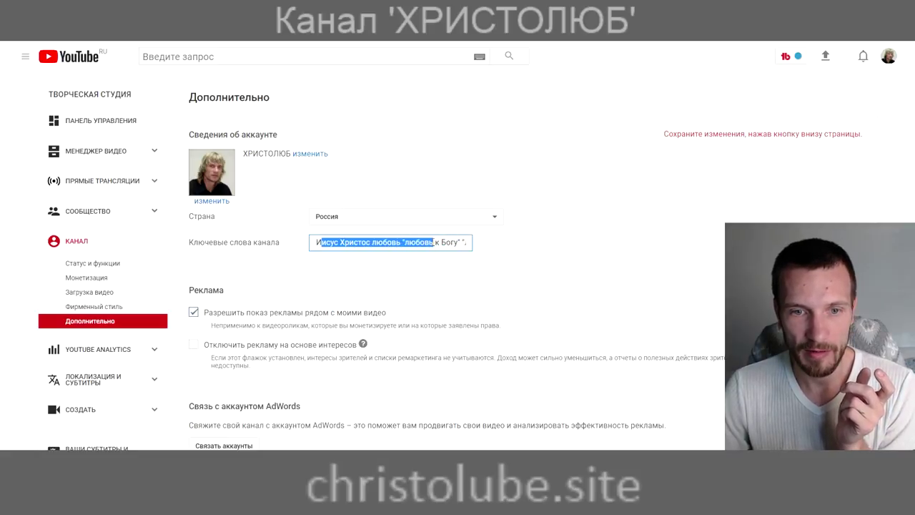
left_click(442, 242)
double_click(387, 243)
double_click(421, 242)
left_click(456, 242)
mouse_move(434, 242)
left_mouse_down()
mouse_move(405, 242)
mouse_move(460, 243)
mouse_move(452, 243)
left_mouse_up()
left_click(379, 242)
left_click_drag(357, 243, 429, 243)
left_click(451, 242)
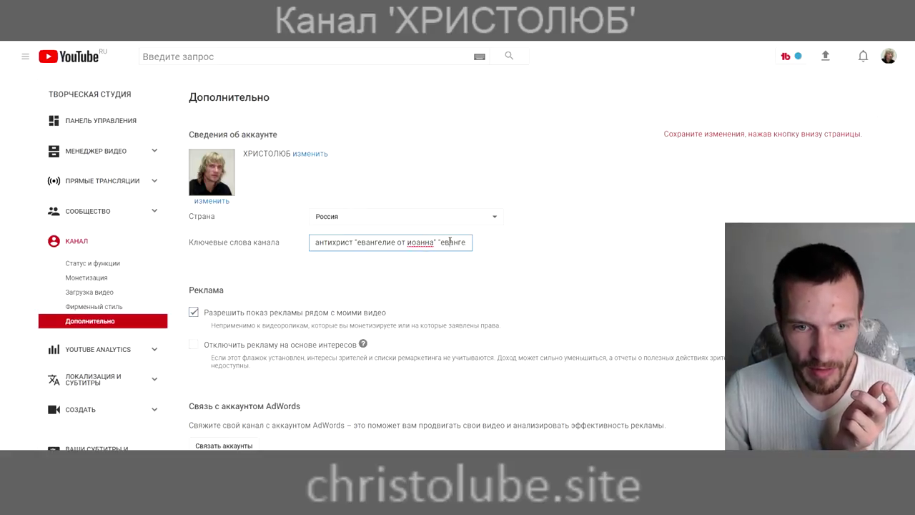
mouse_move(446, 242)
left_mouse_down()
mouse_move(458, 242)
mouse_move(432, 245)
mouse_move(460, 243)
mouse_move(439, 243)
left_mouse_up()
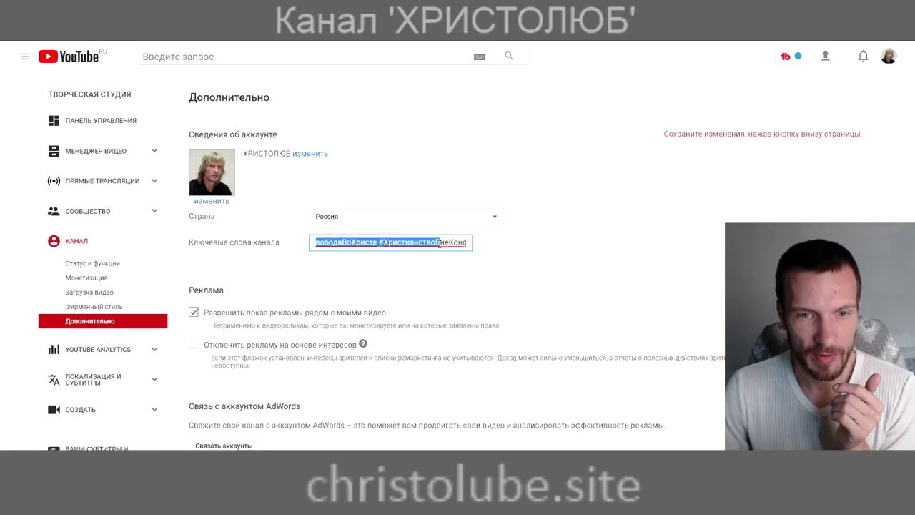
left_click_drag(439, 243, 460, 244)
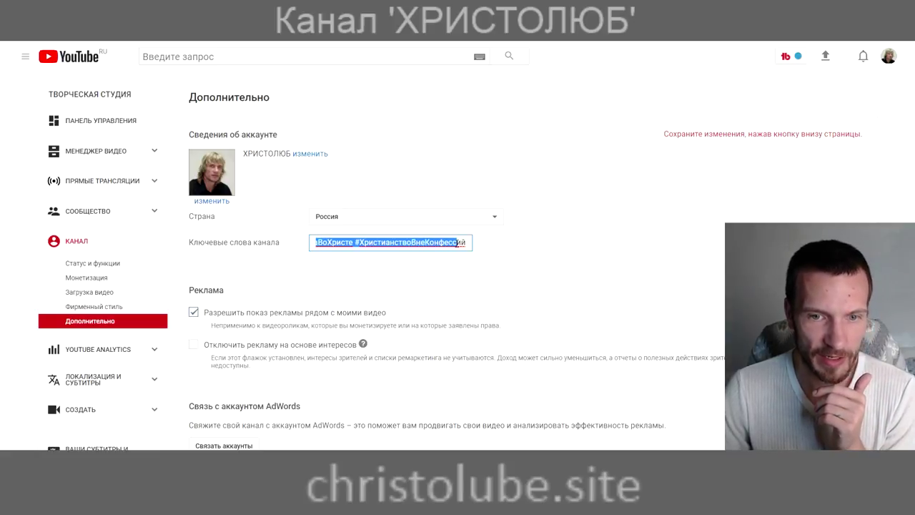
left_click(435, 244)
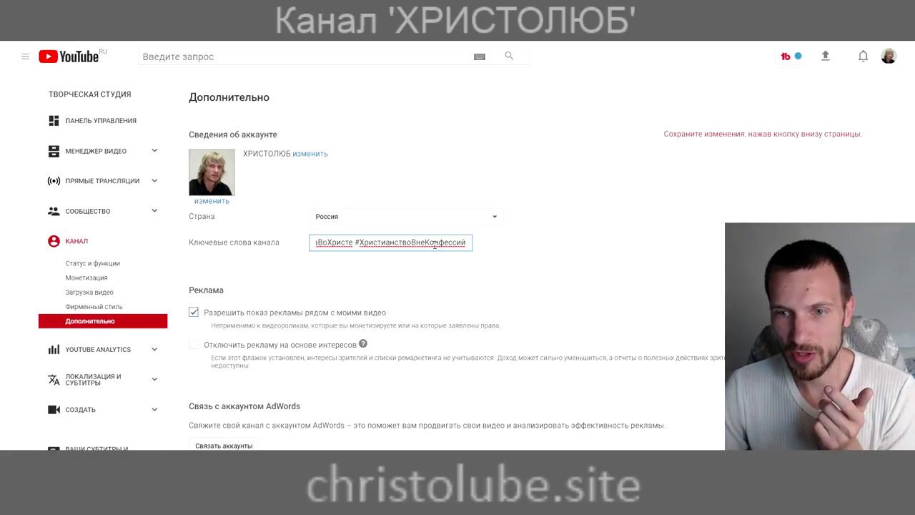
left_click(375, 267)
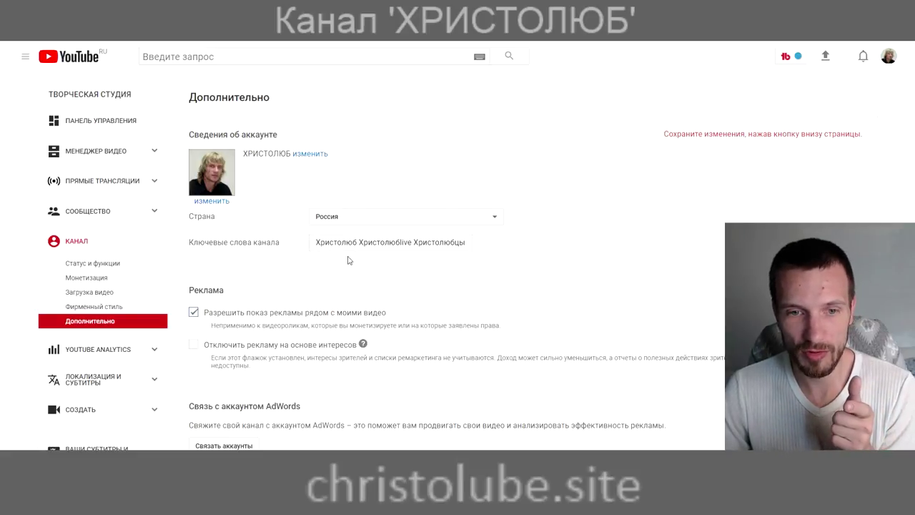
Check the reminder about unsaved changes and save the channel's advanced settings.
scroll(358, 286, "down", 10)
left_click(209, 347)
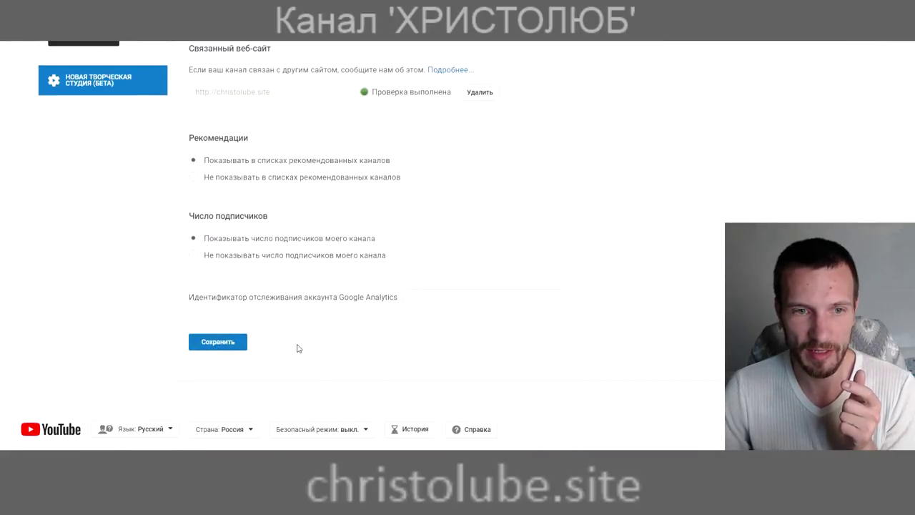
scroll(298, 348, "up", 5)
scroll(298, 348, "up", 2)
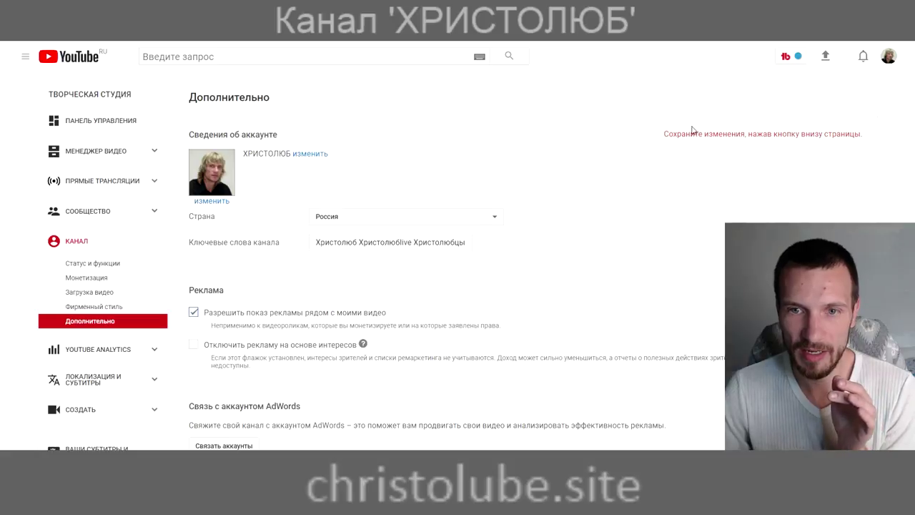
scroll(347, 354, "down", 6)
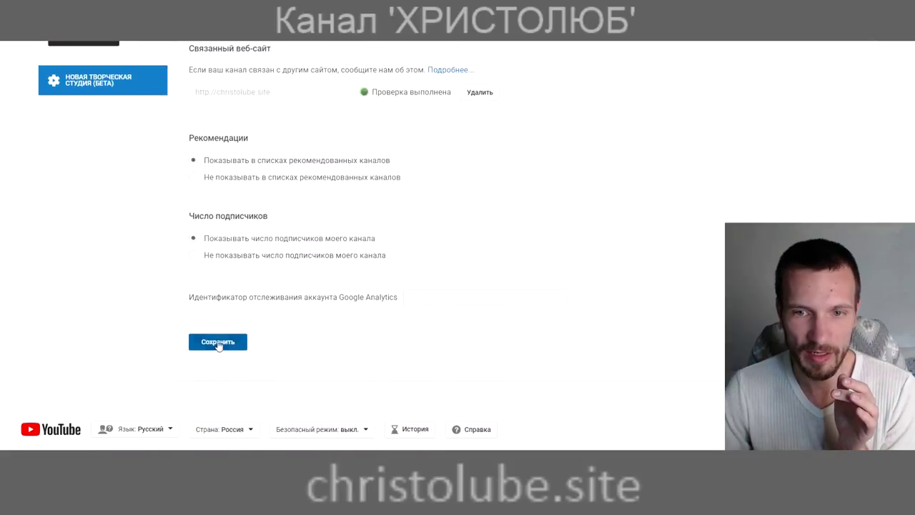
left_click(218, 343)
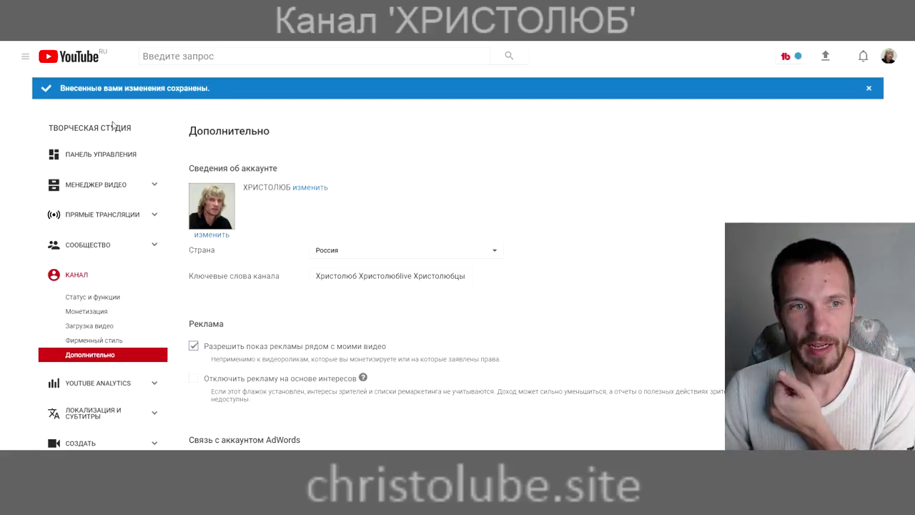
Highlight the channel keywords from Христолюб through the quoted phrases "слово Божье" and "деяния апостолов".
left_click_drag(316, 276, 427, 275)
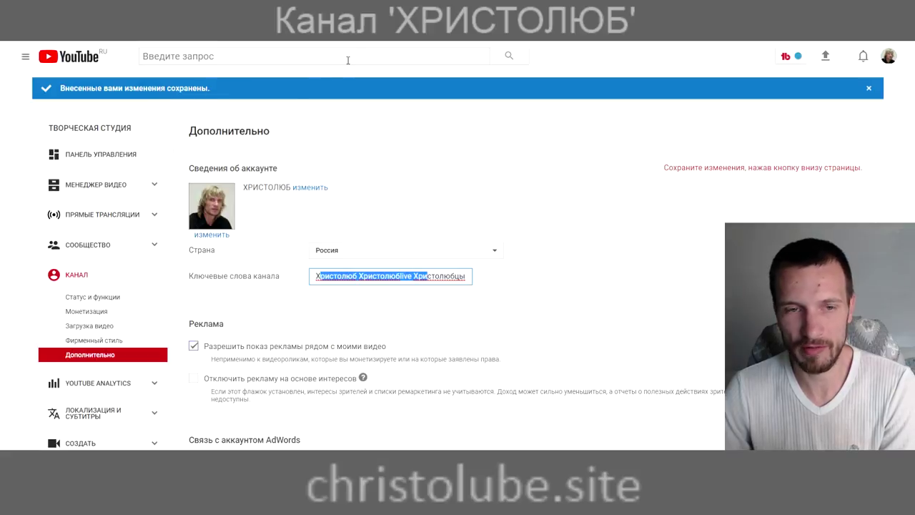
left_click(298, 110)
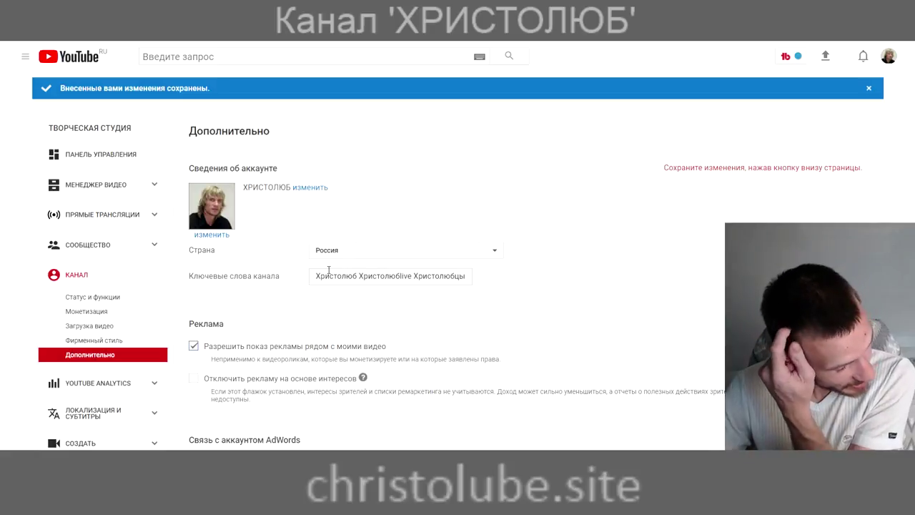
left_click(358, 277)
left_click_drag(387, 275, 491, 278)
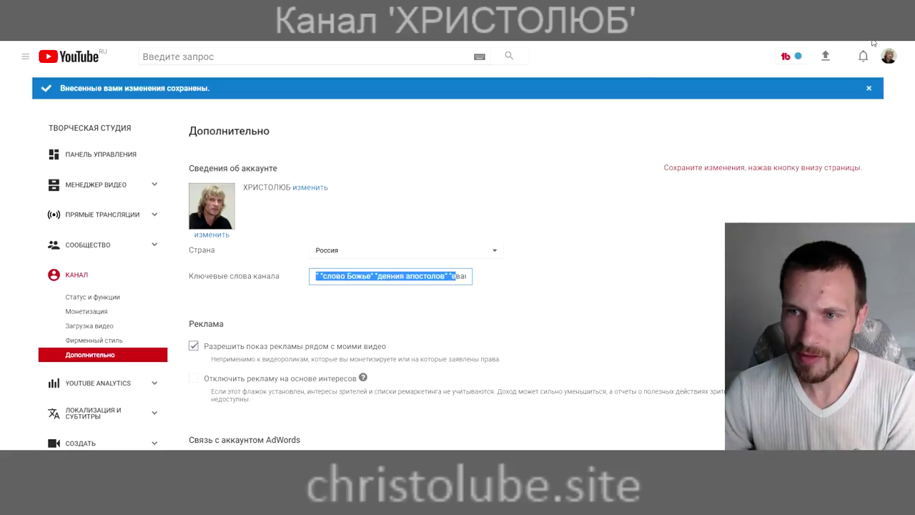
Try to add a first name as a keyword after #ХристианствоВнеКонфессий and save the channel's advanced settings.
left_click_drag(464, 276, 494, 282)
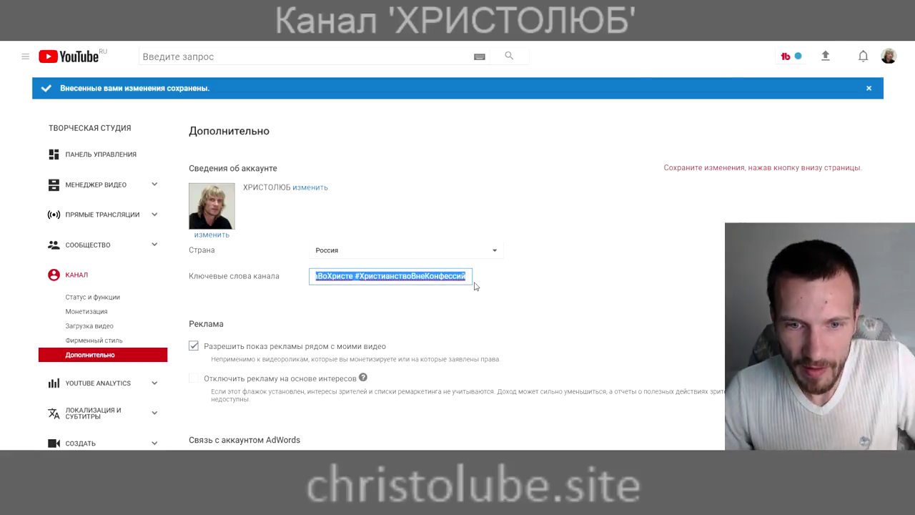
left_click(470, 278)
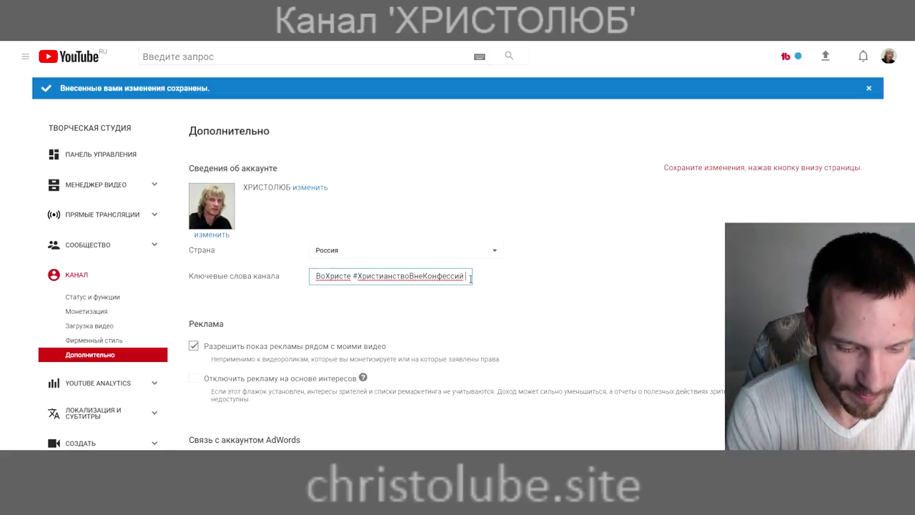
type("Дима")
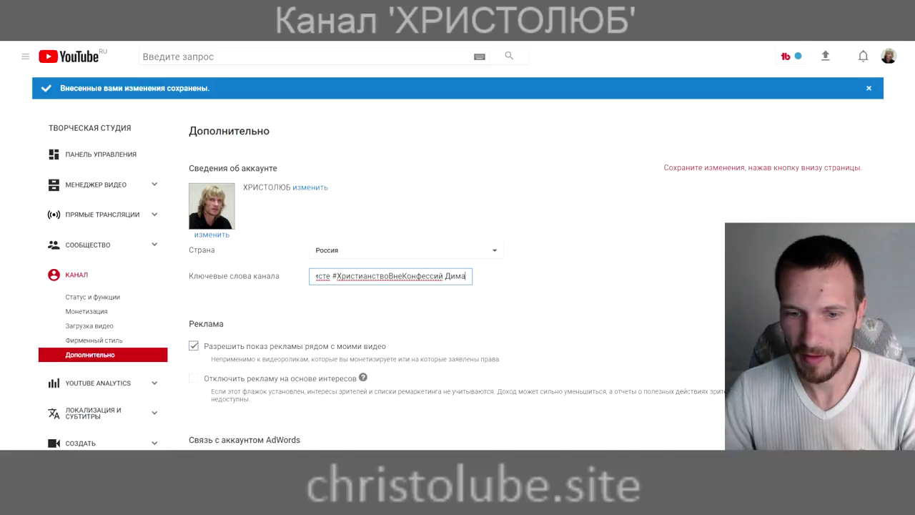
scroll(298, 409, "down", 7)
left_click(235, 349)
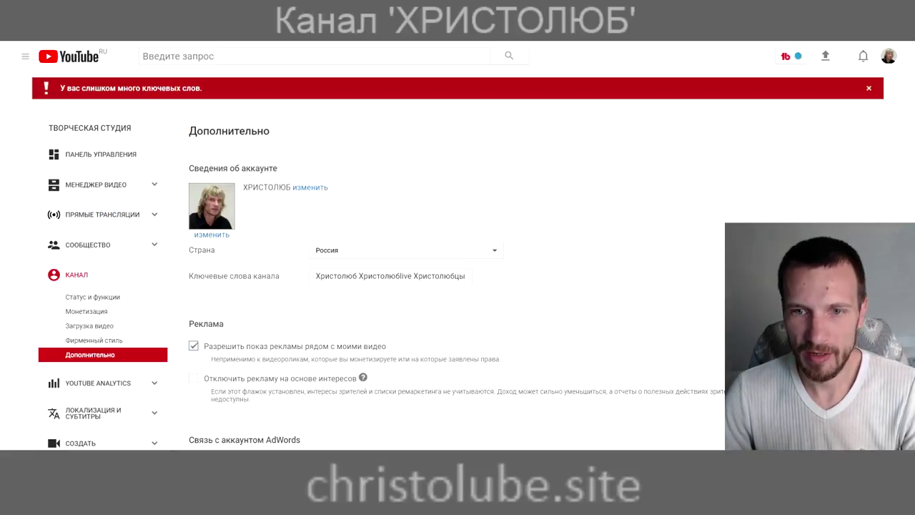
Leave #ХристианствоВнеКонфессий as the last channel keyword and save the advanced settings again.
left_click_drag(316, 276, 395, 276)
left_click(453, 275)
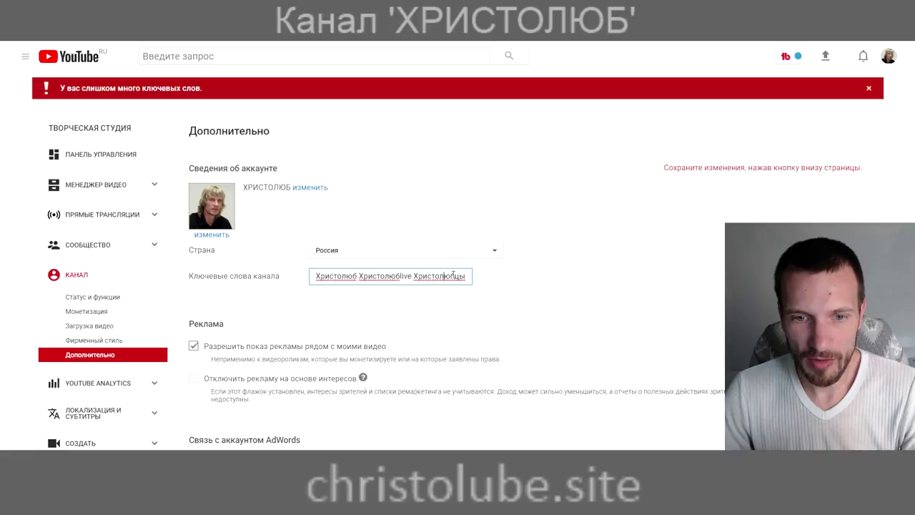
left_click_drag(454, 274, 472, 279)
left_click(449, 276)
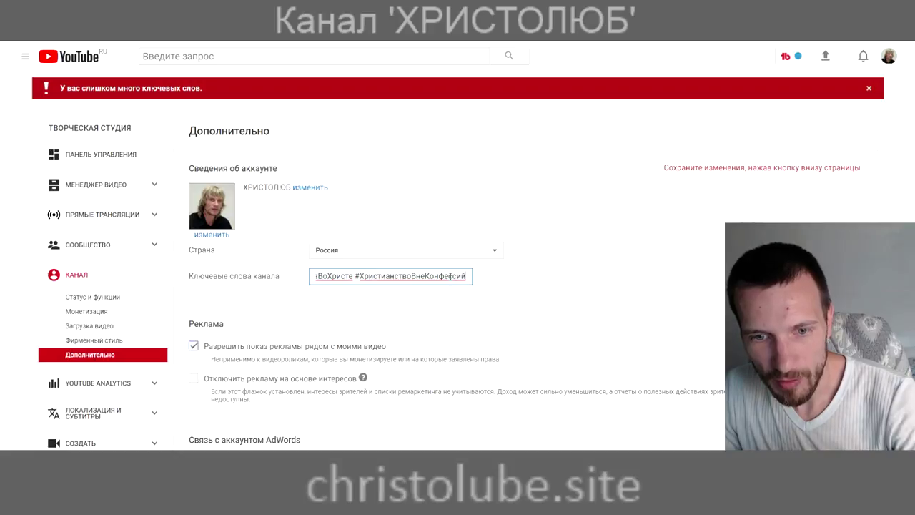
left_click(486, 279)
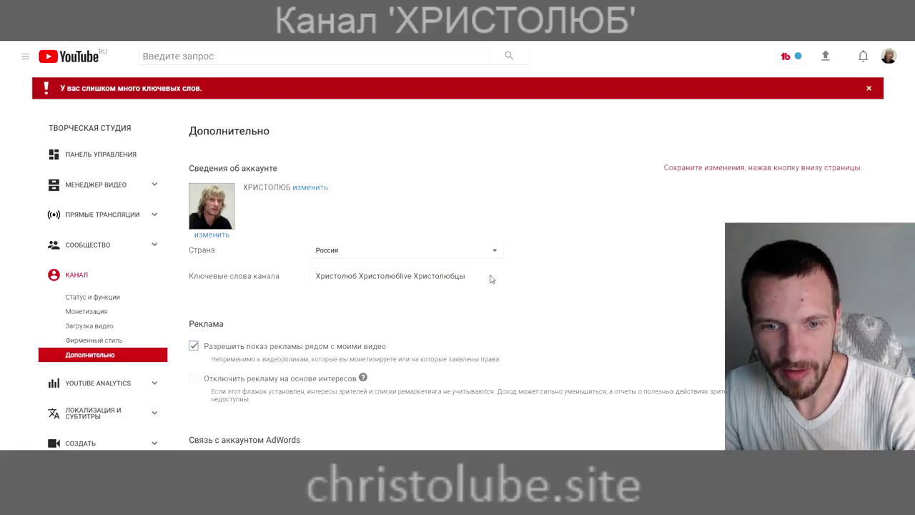
scroll(654, 221, "down", 6)
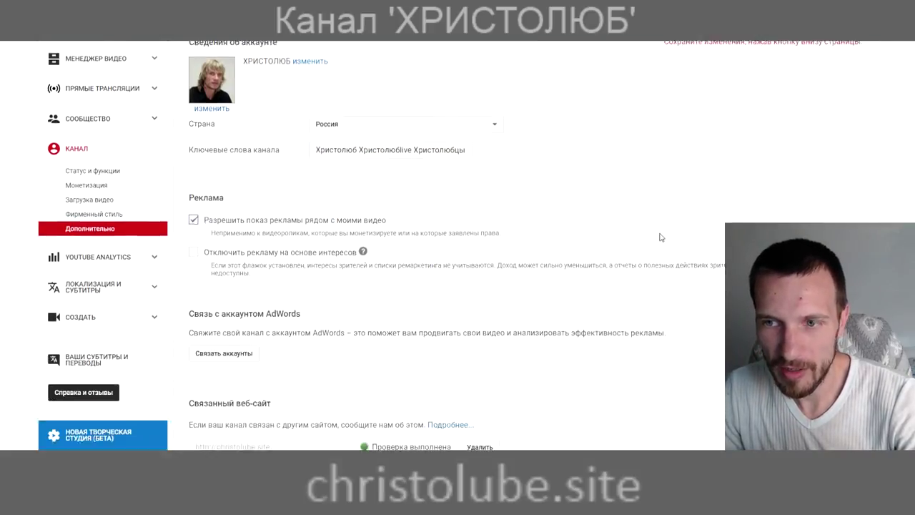
left_click(204, 343)
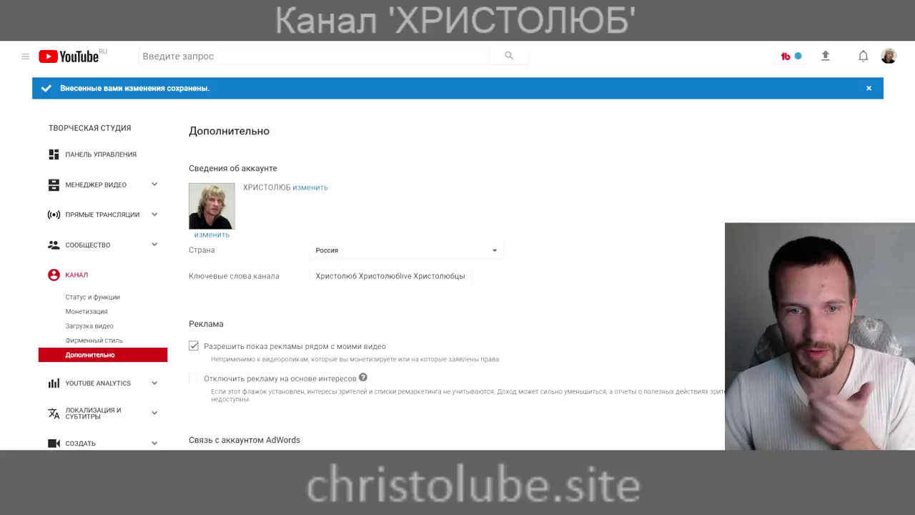
Select the whole list of channel keywords, from Христолюб to #ХристианствоВнеКонфессий.
left_click(419, 275)
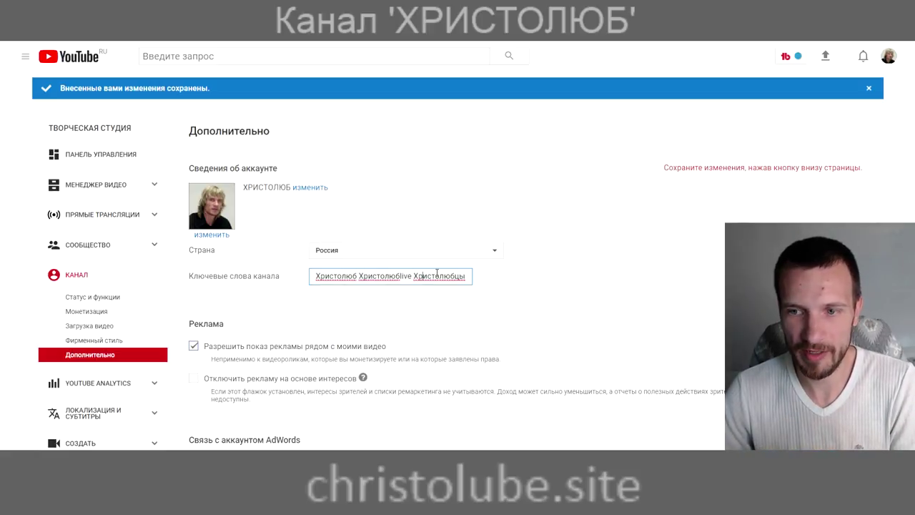
left_click(359, 276)
left_click_drag(338, 279, 655, 275)
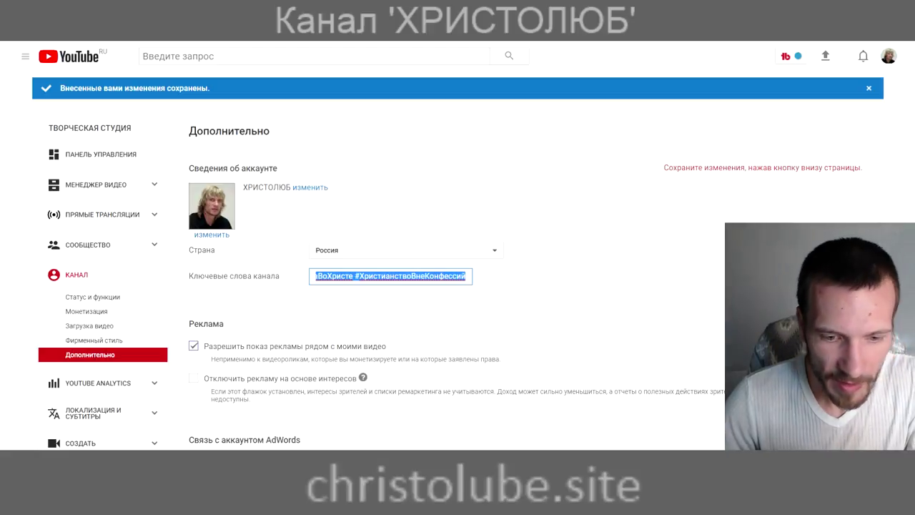
key("alt+Tab")
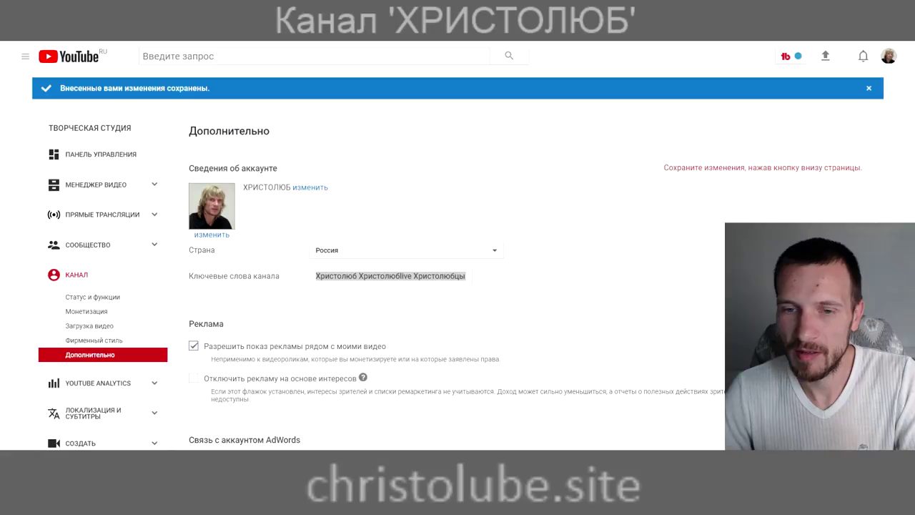
key("alt+Tab")
key("alt+Tab")
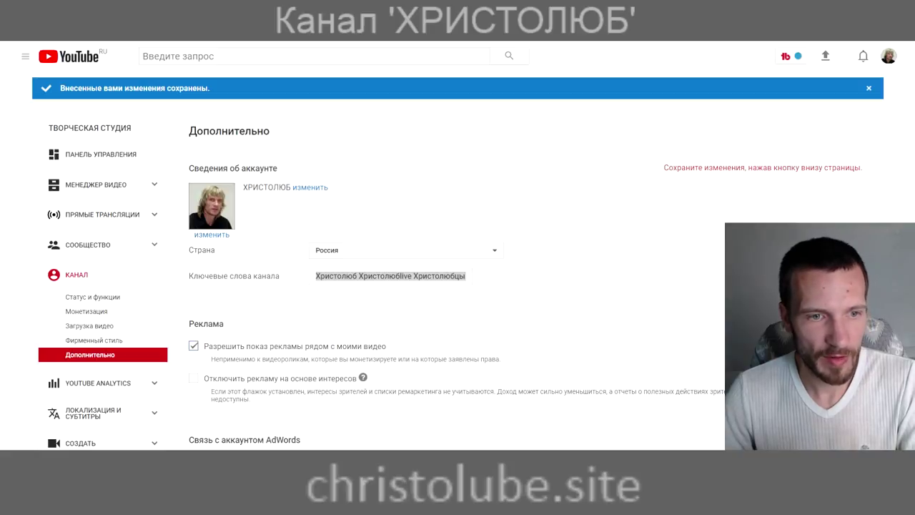
Leave the advanced channel settings and open the playlists section of the video manager.
left_click(140, 188)
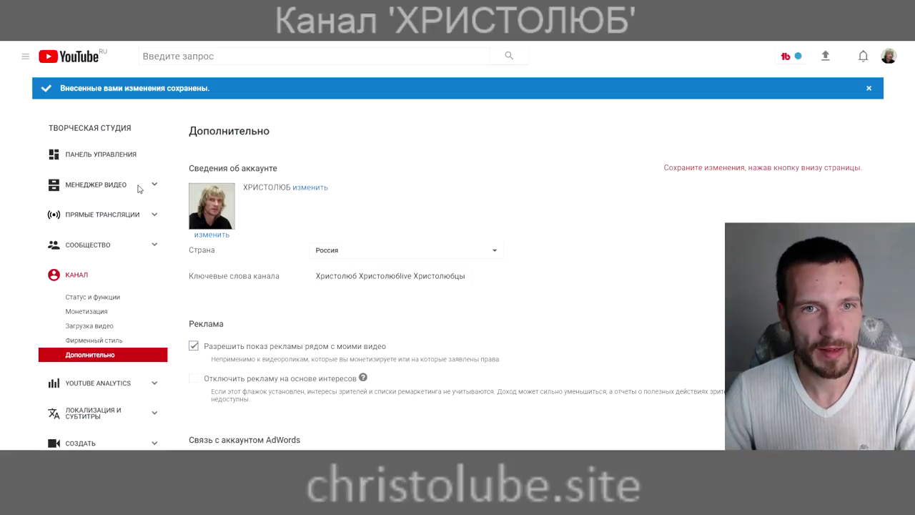
left_click(140, 188)
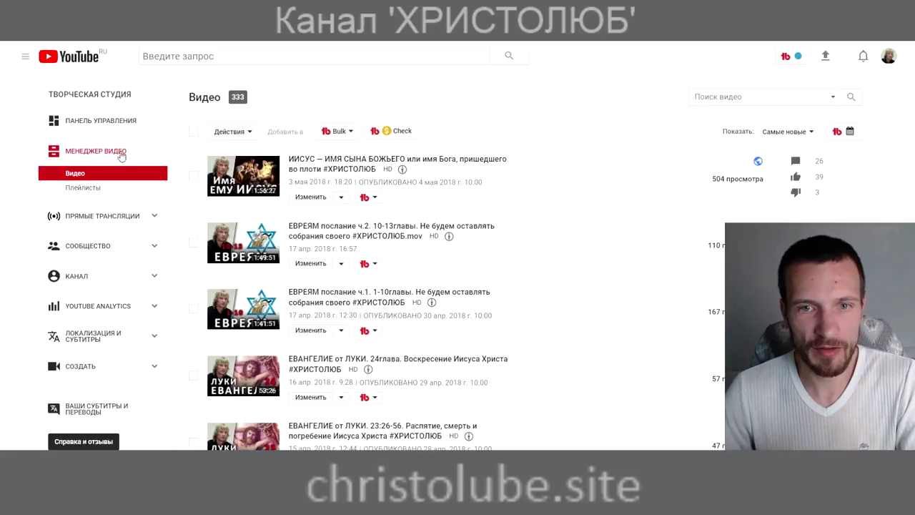
left_click(82, 189)
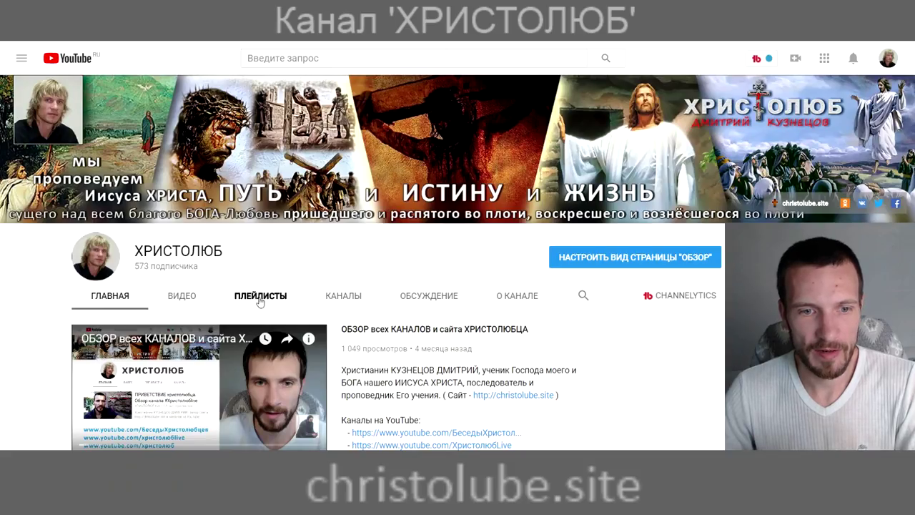
View the ХРИСТОЛЮБ channel's public playlists and locate the option for creating a new playlist there.
left_click(260, 298)
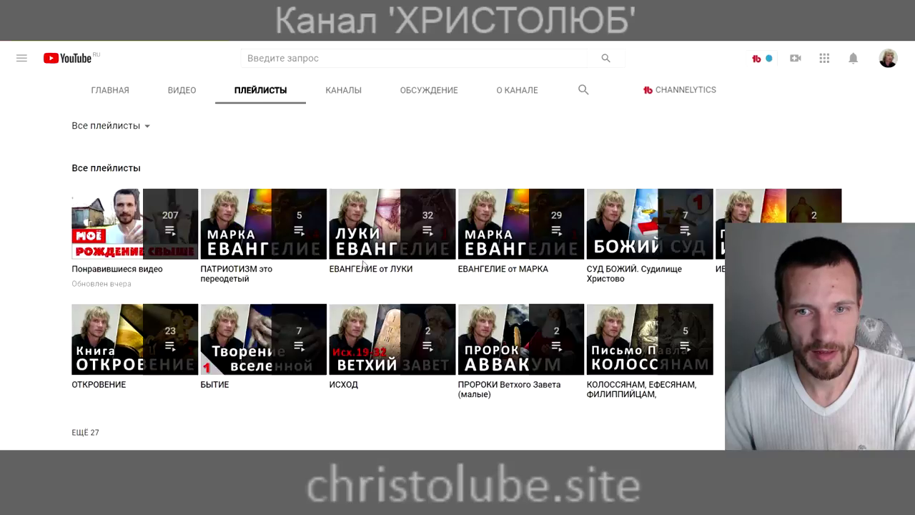
scroll(413, 254, "up", 3)
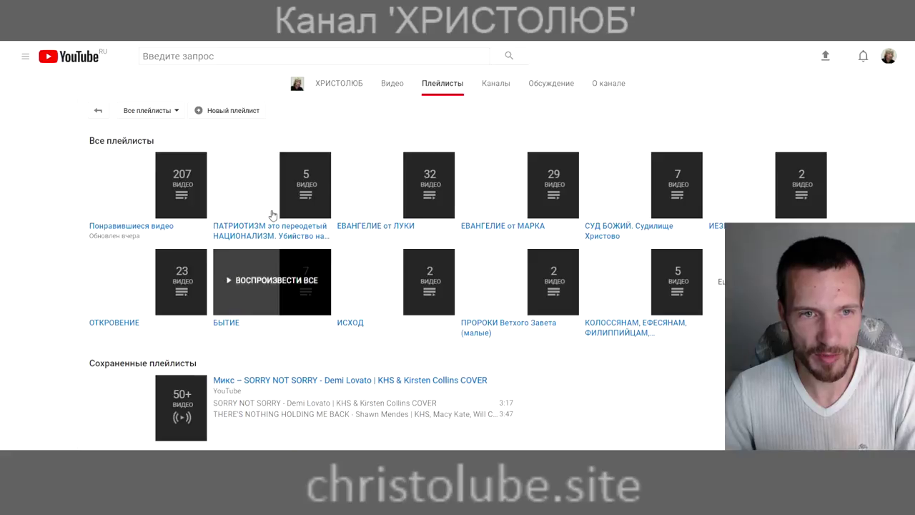
scroll(251, 225, "up", 2)
scroll(251, 226, "up", 2)
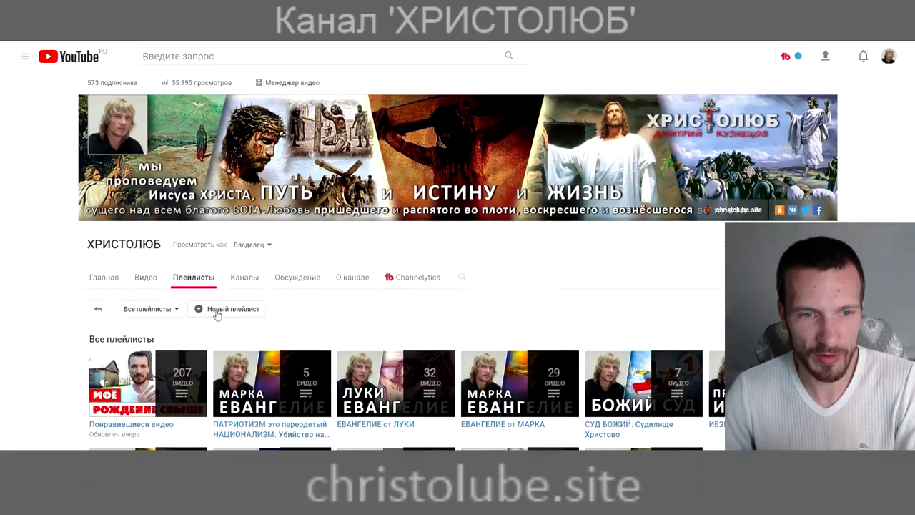
Start a new playlist on the channel page, view its name field and access options, and cancel it.
left_click(235, 312)
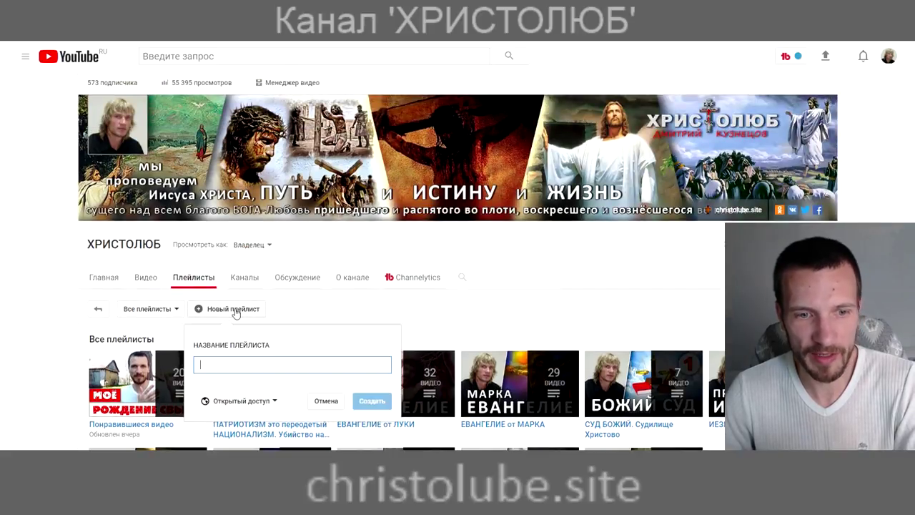
left_click(238, 401)
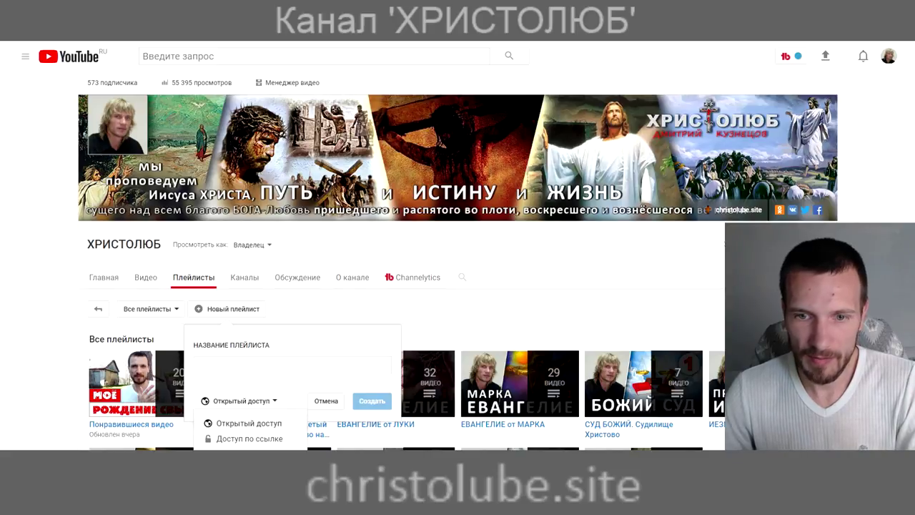
left_click(359, 323)
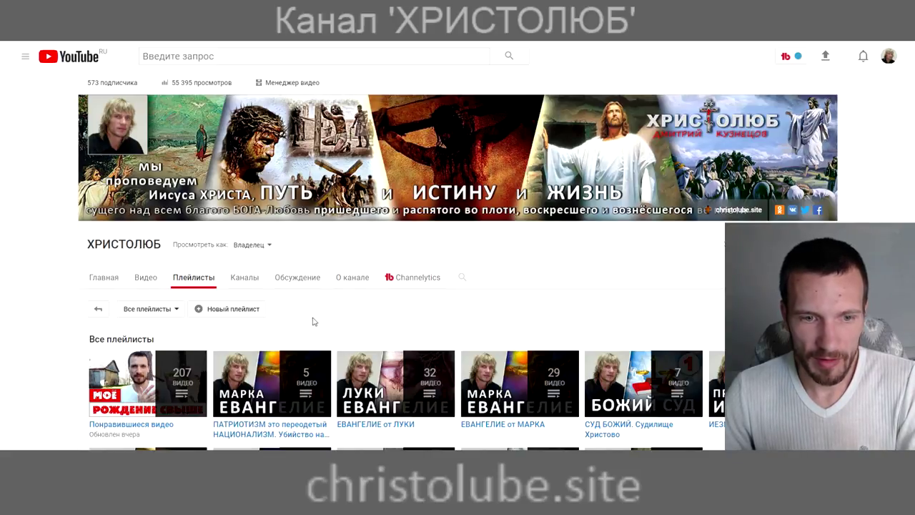
left_click(230, 316)
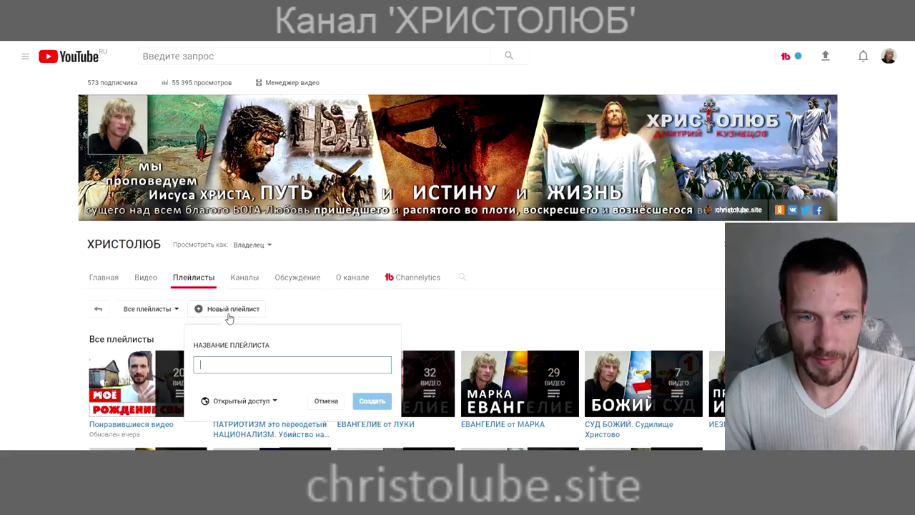
left_click(326, 401)
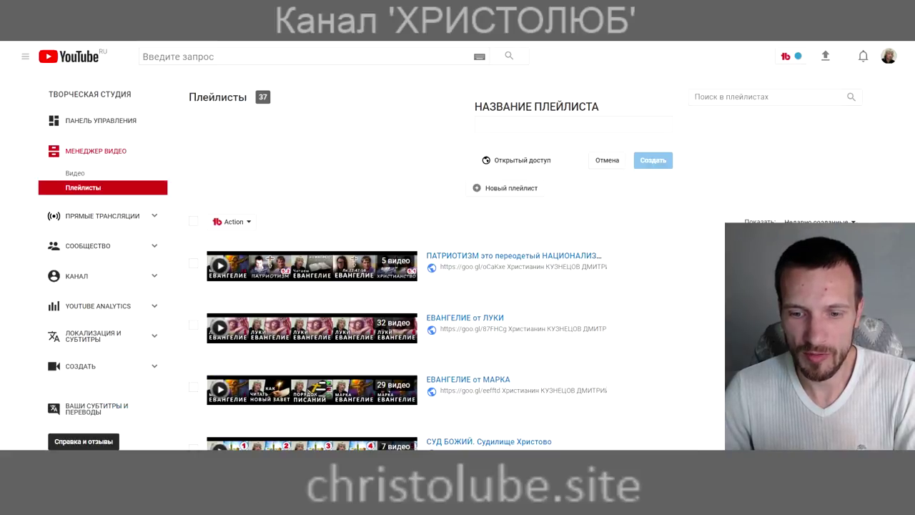
Return to the video manager's list of videos and open the page for uploading a new video.
left_click(78, 175)
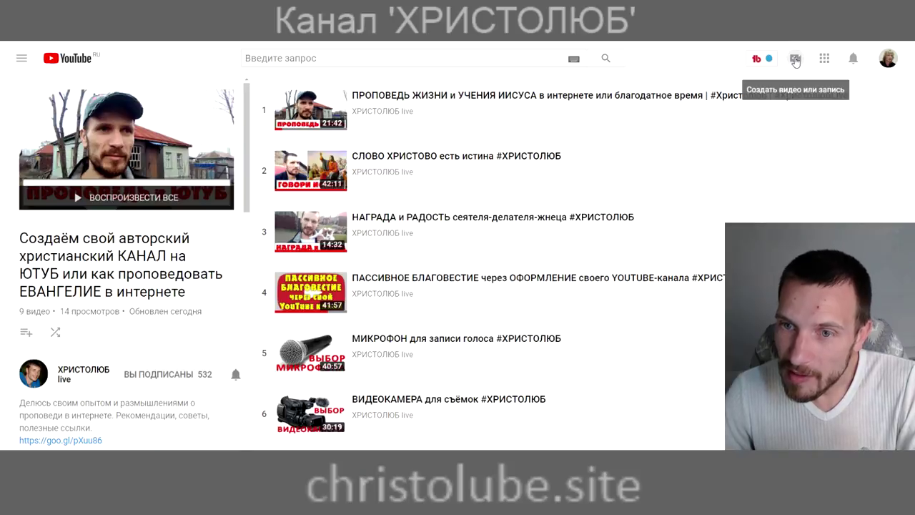
left_click(797, 59)
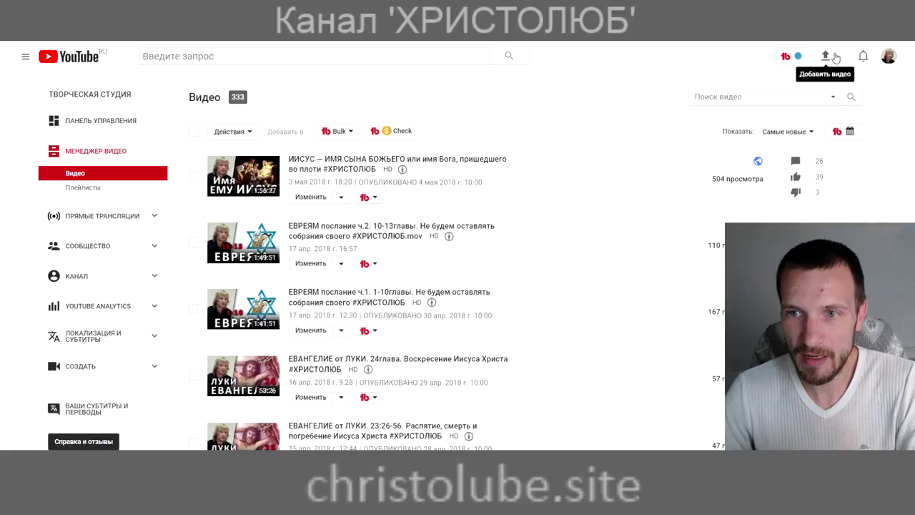
left_click(825, 57)
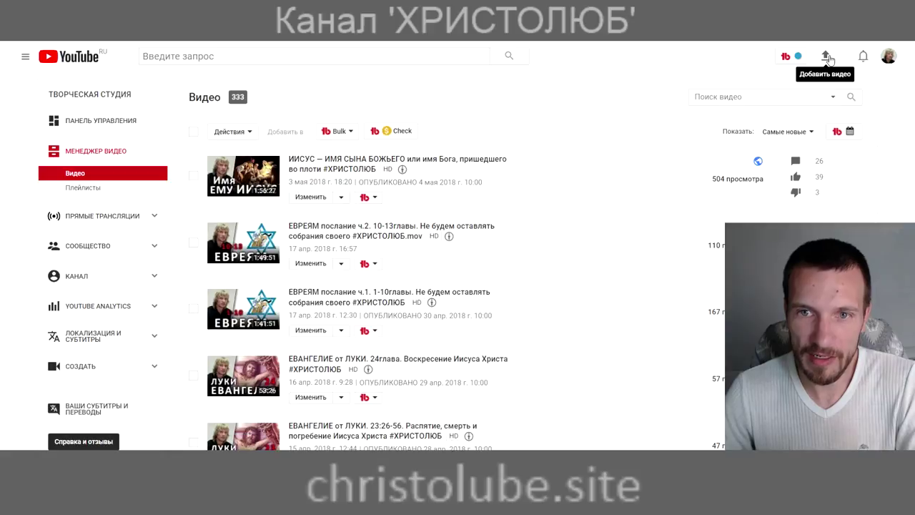
left_click(827, 58)
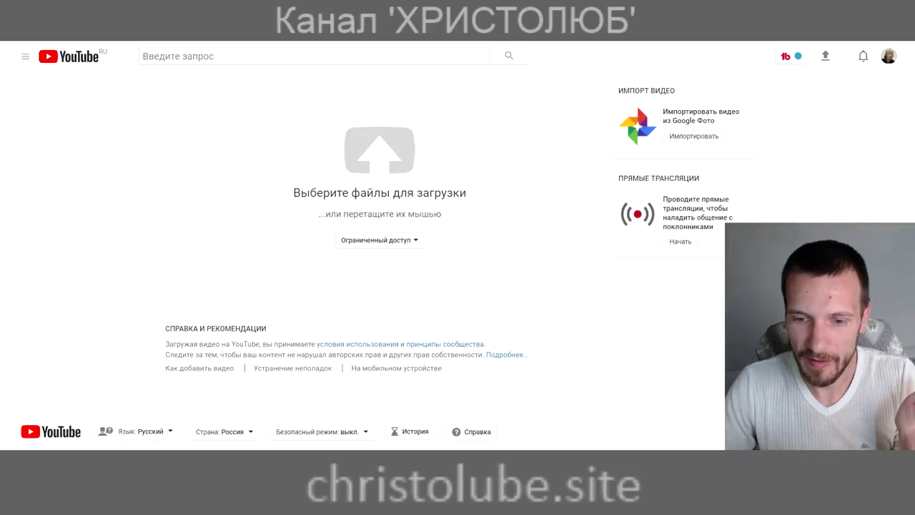
Examine the upload area and its privacy options, from Открытый доступ to Отложенная публикация.
left_click_drag(406, 178, 404, 231)
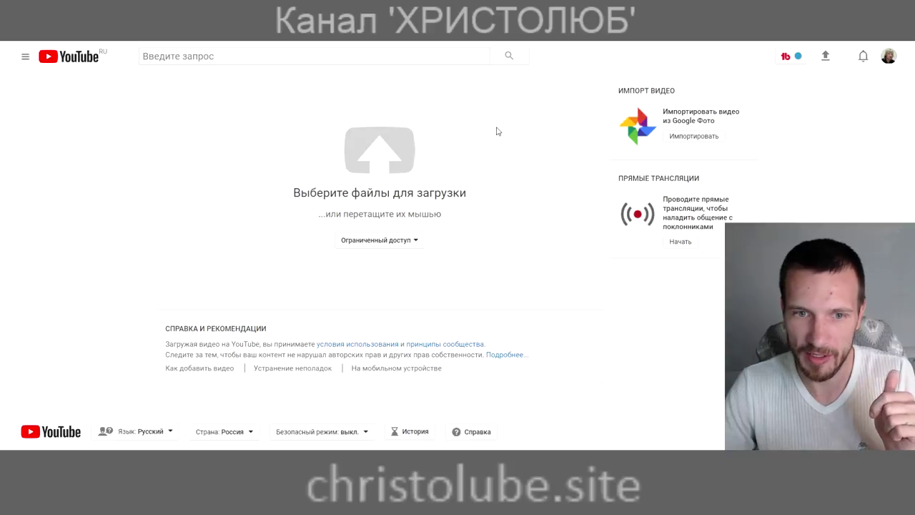
left_click(392, 244)
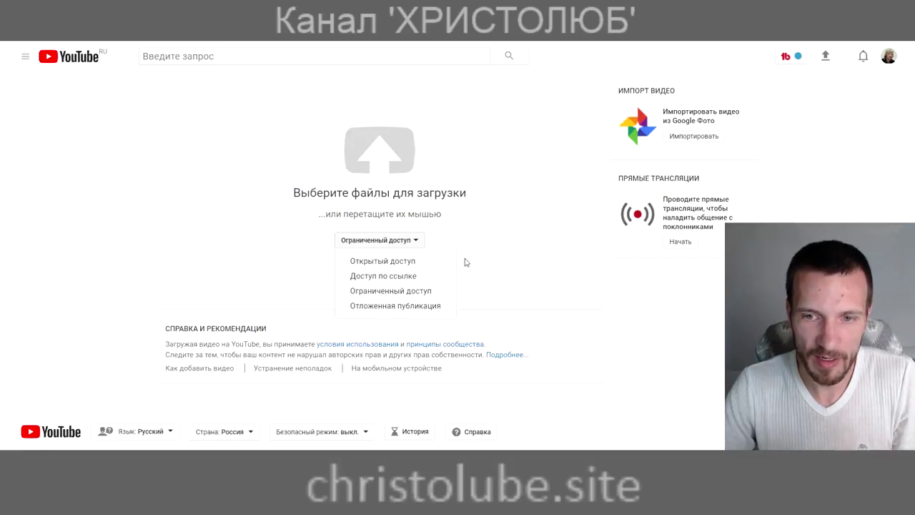
left_click(488, 297)
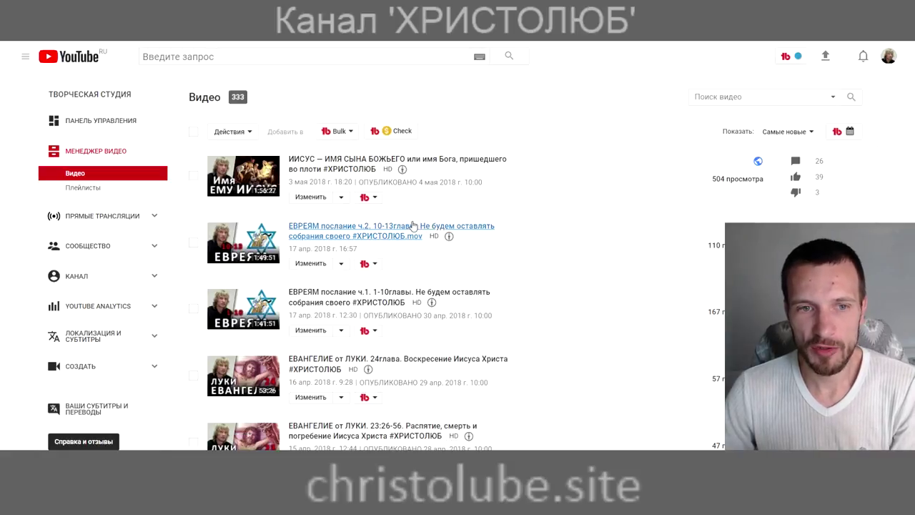
Look through the first page of uploaded videos in the video manager and return to the newest entries.
left_click(312, 198)
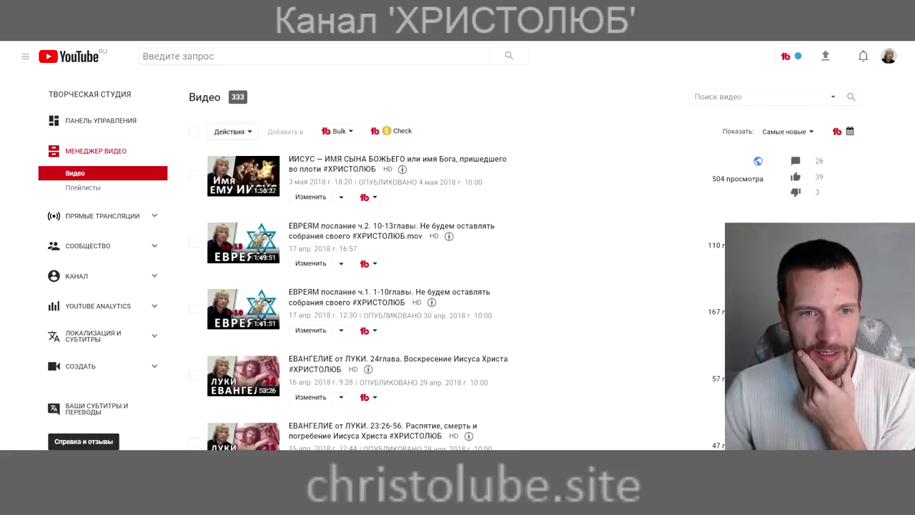
scroll(457, 264, "down", 15)
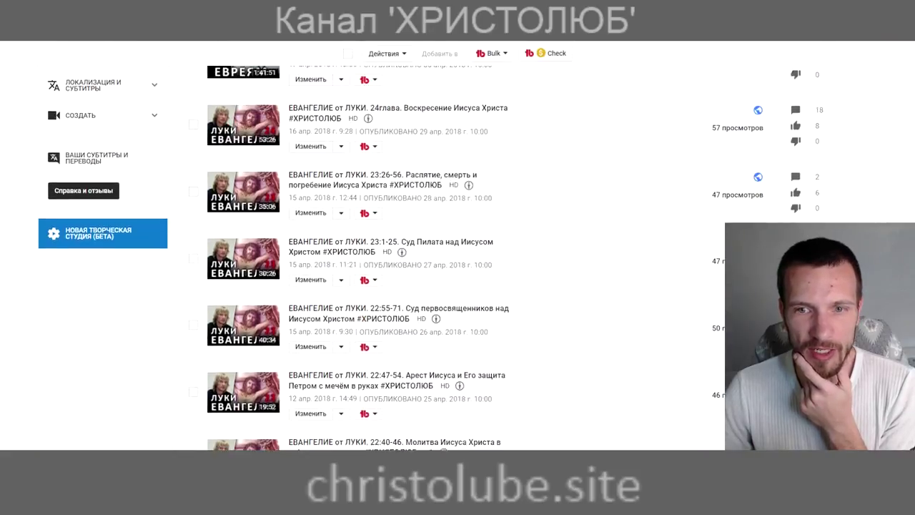
scroll(457, 265, "down", 5)
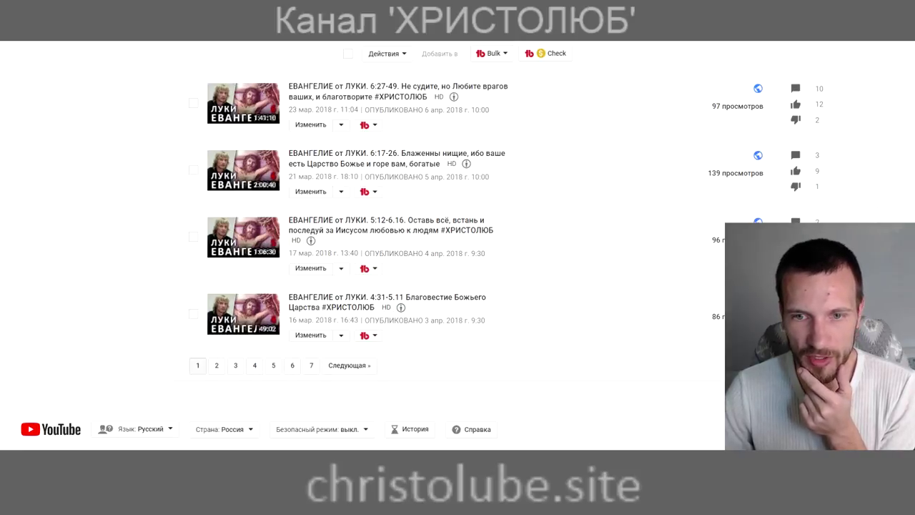
scroll(458, 264, "up", 20)
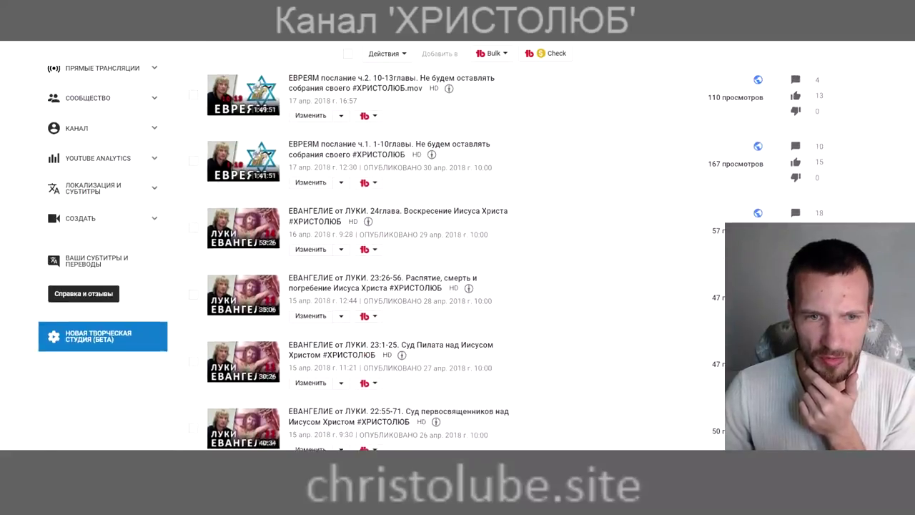
scroll(457, 264, "up", 2)
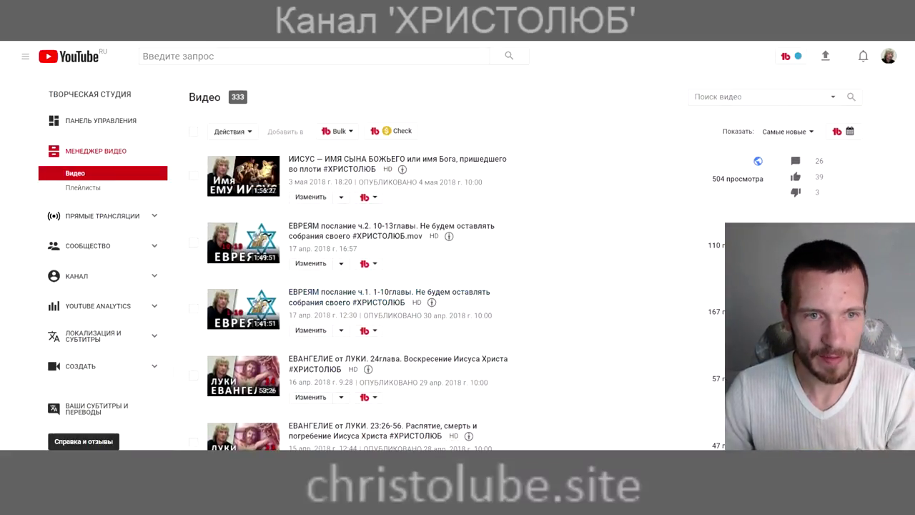
Select the two newest videos, view the bulk actions available for them, and clear the selection.
left_click(193, 175)
left_click(193, 242)
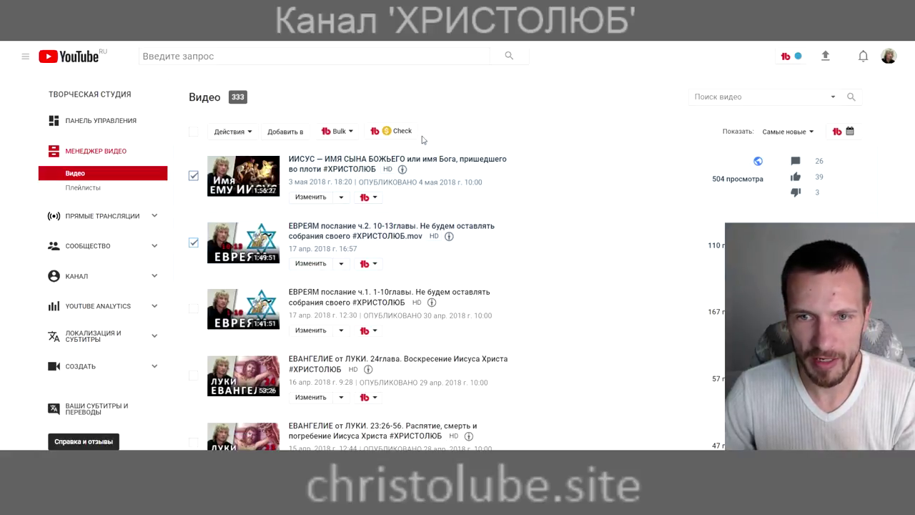
left_click(232, 133)
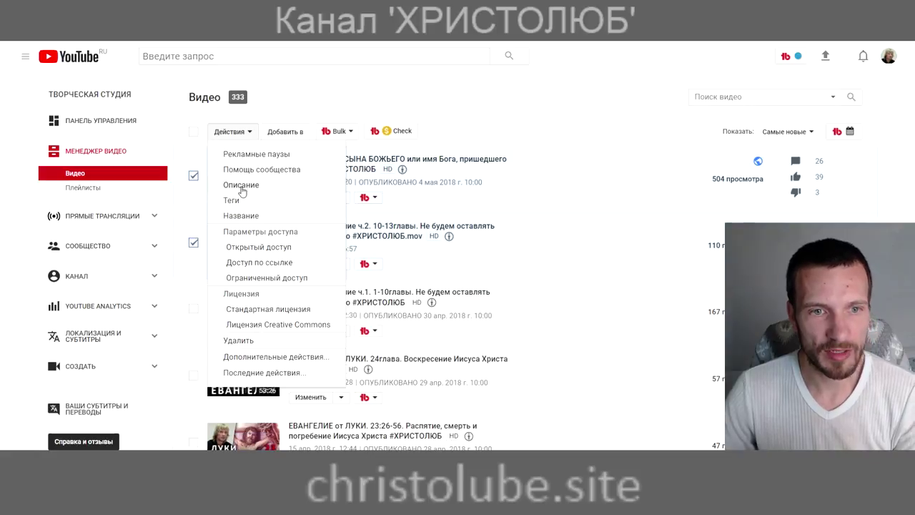
left_click(193, 242)
left_click(193, 175)
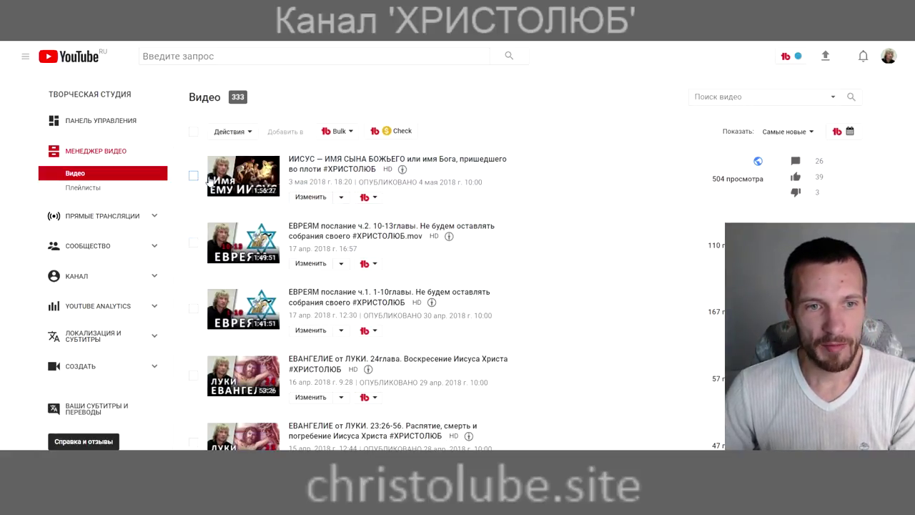
View the editing options of the newest video, ИИСУС — ИМЯ СЫНА БОЖЬЕГО, and open its information and settings page.
left_click(342, 198)
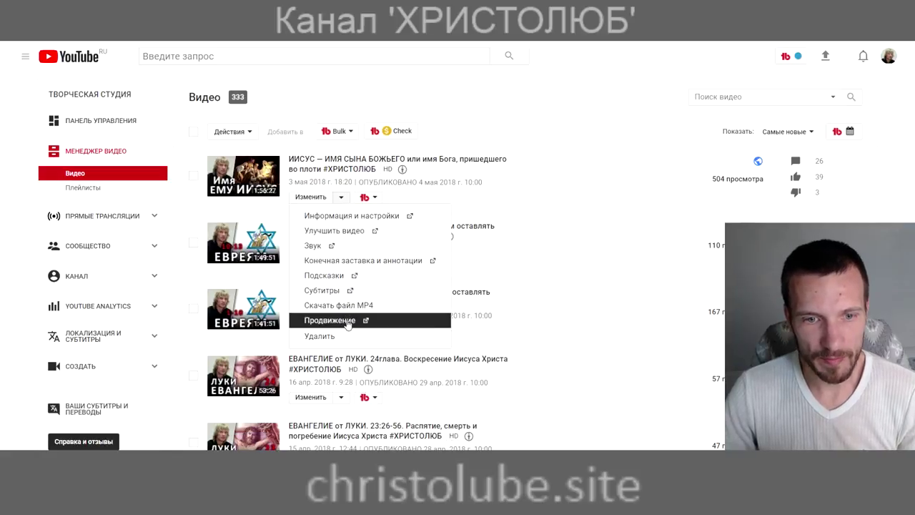
left_click(309, 200)
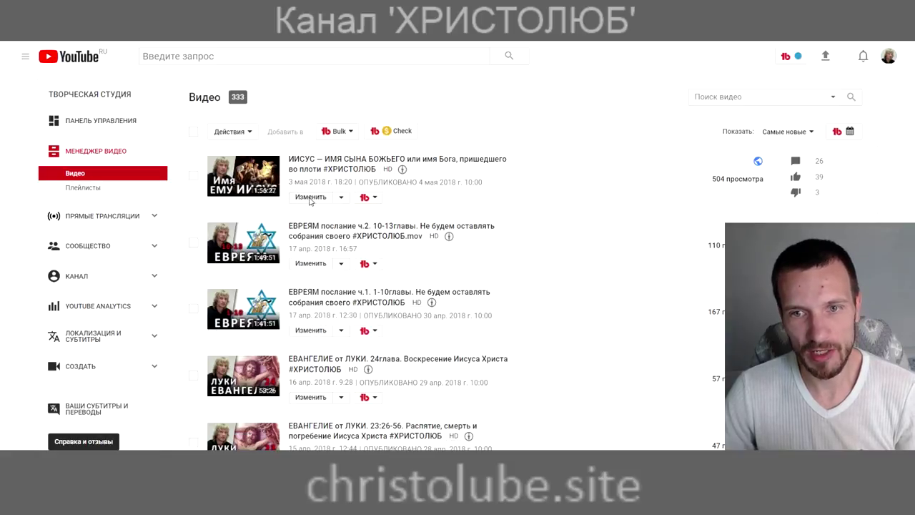
left_click(310, 199)
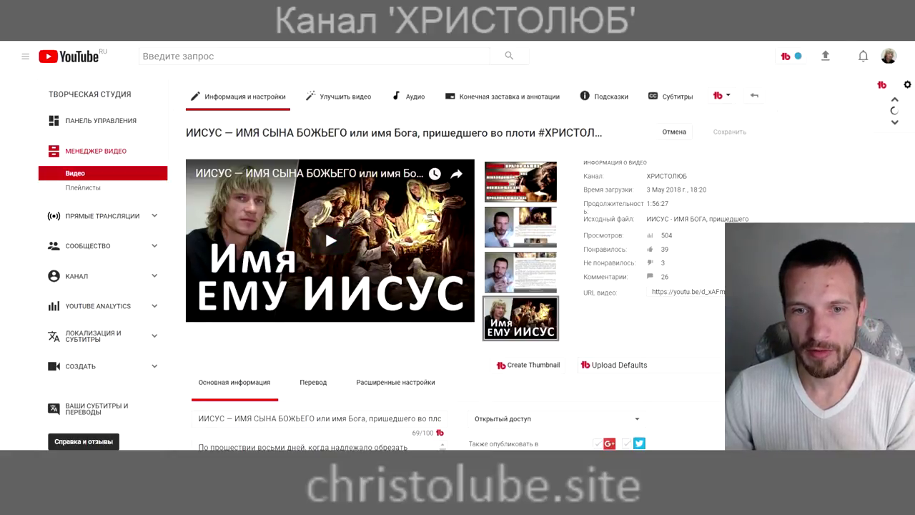
Examine the video's automatic thumbnail choices and its custom thumbnail.
mouse_move(520, 226)
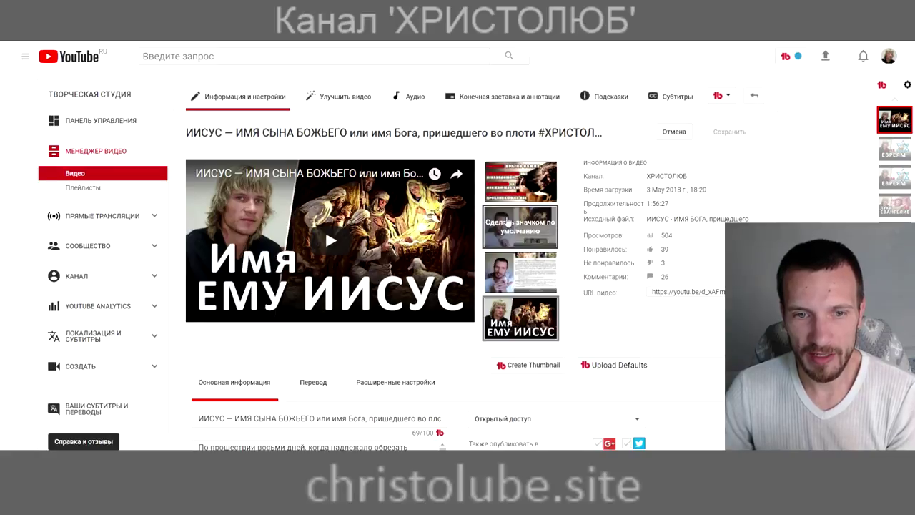
mouse_move(527, 177)
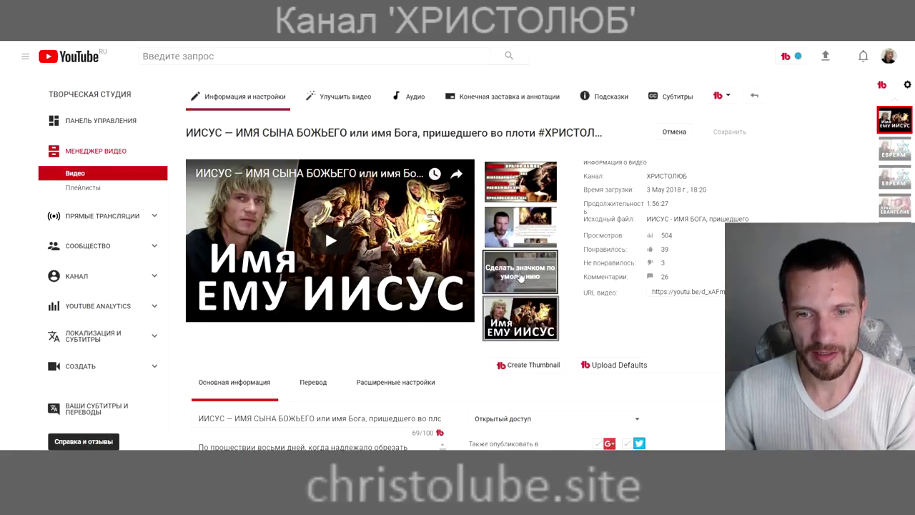
mouse_move(542, 315)
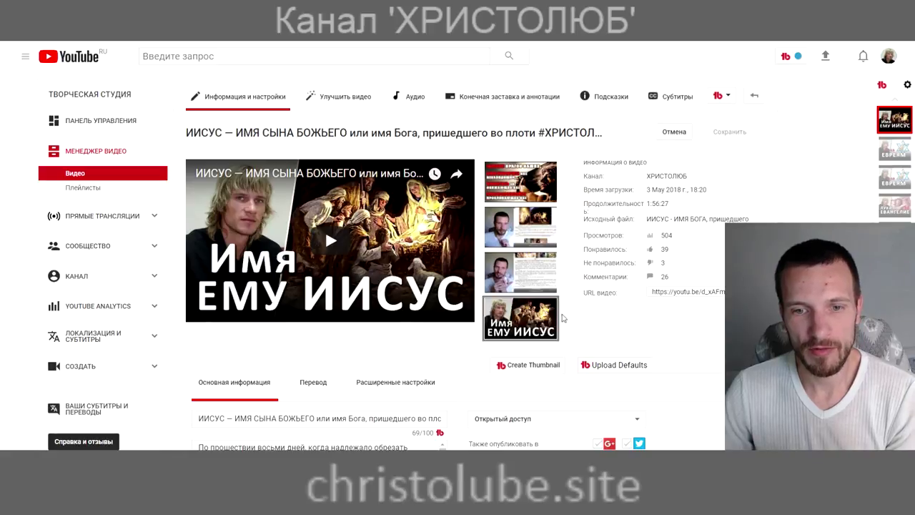
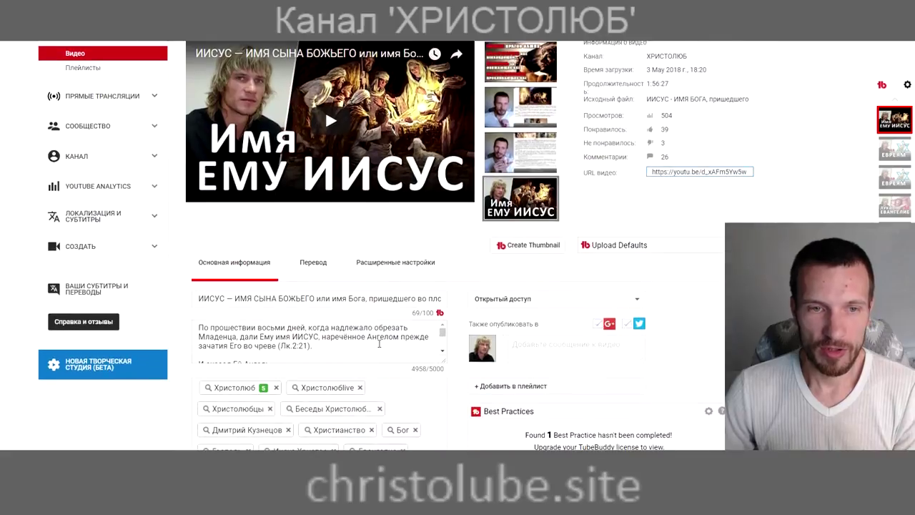
Look over the video's description, access setting and tags, and select its URL in the video information.
scroll(380, 344, "down", 3)
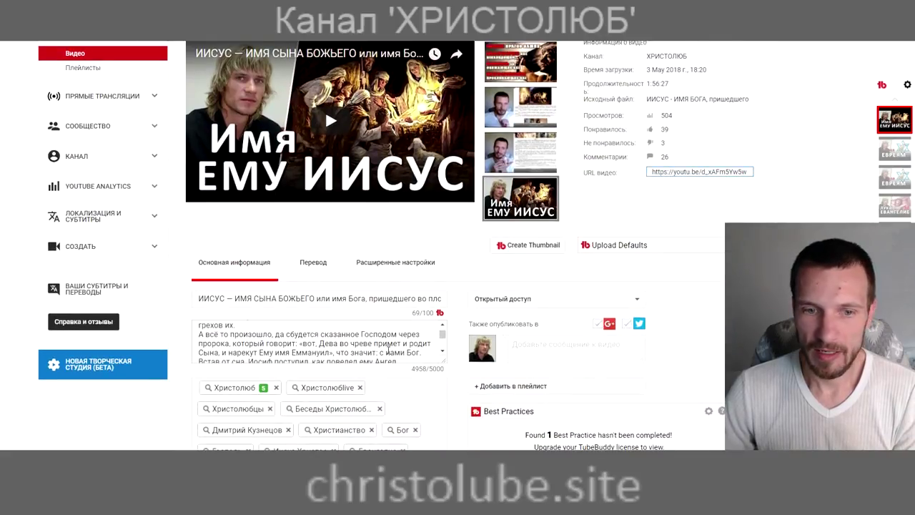
scroll(586, 306, "up", 1)
scroll(586, 306, "down", 3)
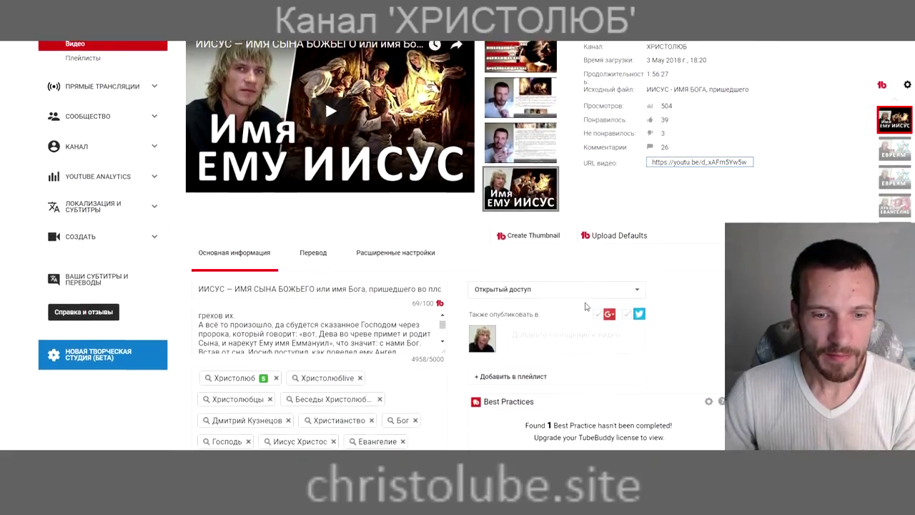
scroll(584, 306, "down", 1)
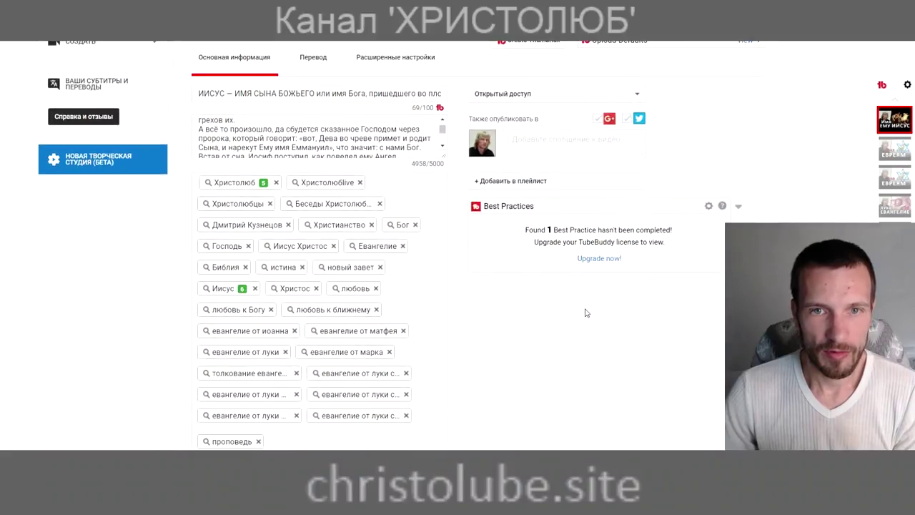
scroll(582, 307, "up", 5)
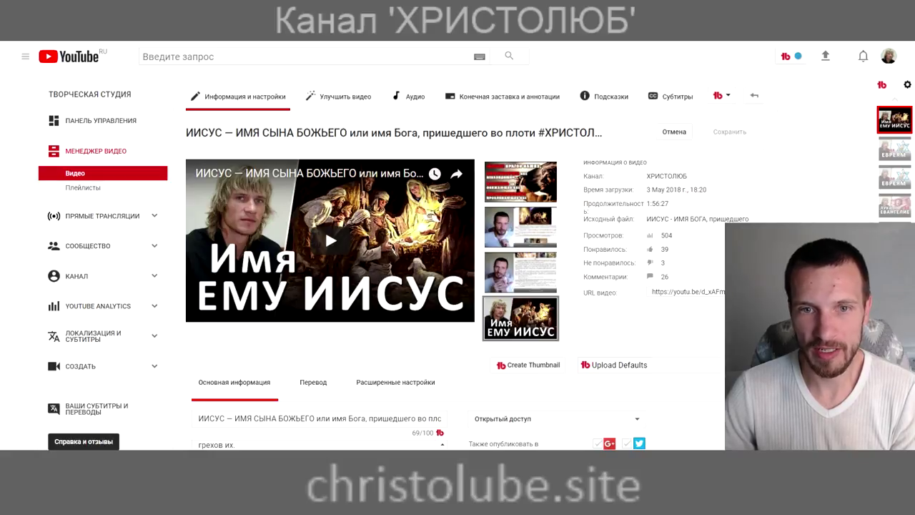
left_click(686, 292)
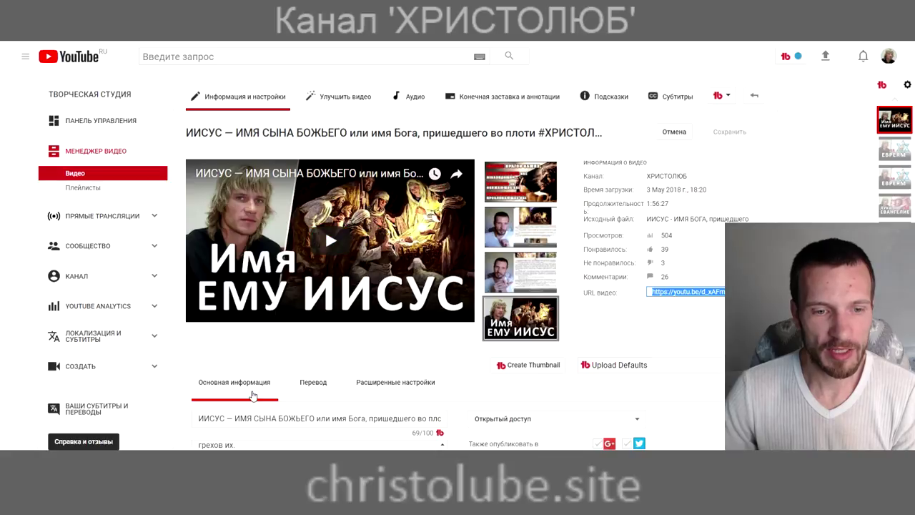
Examine the title in the video's basic information and highlight the character counter below it.
scroll(252, 395, "down", 4)
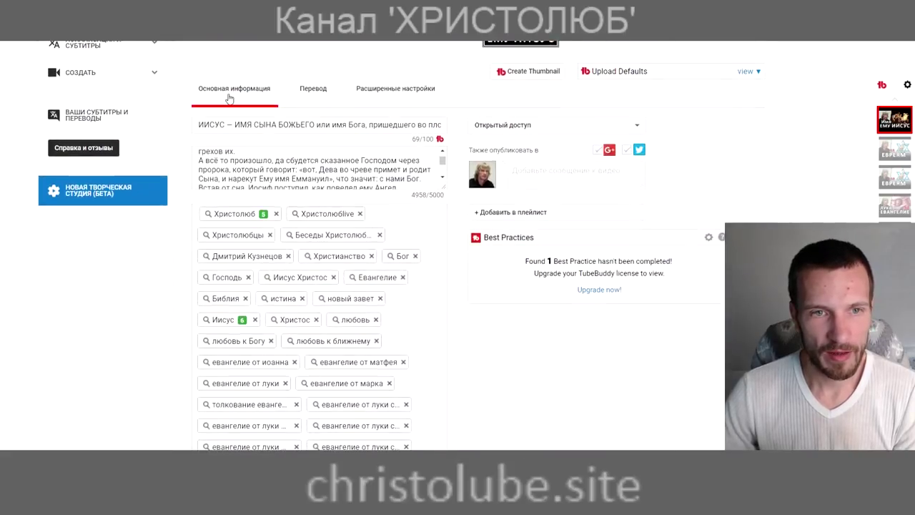
scroll(228, 94, "down", 1)
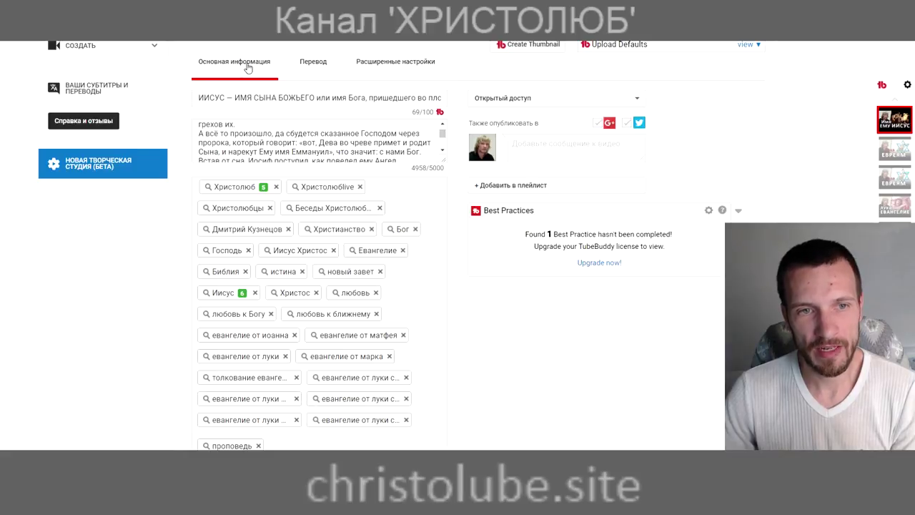
left_click_drag(197, 95, 462, 103)
left_click(408, 114)
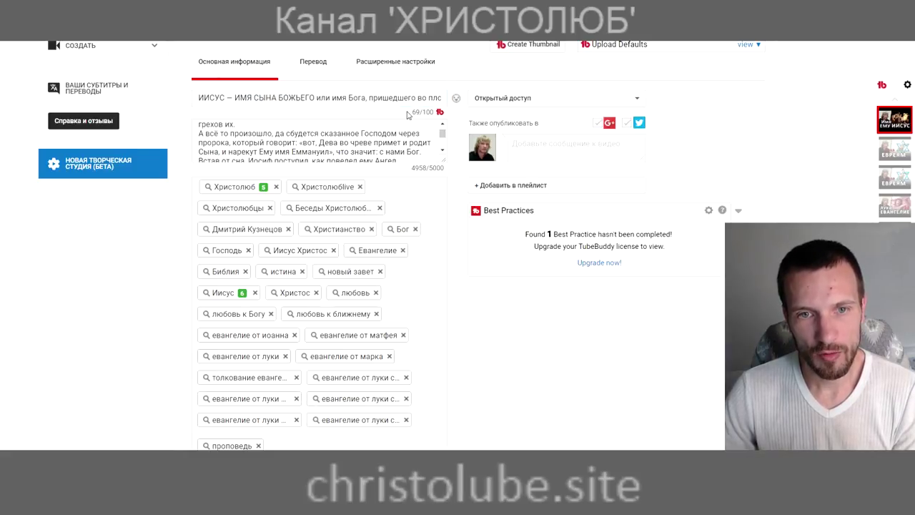
key("shift+Tab")
left_click(422, 115)
key("shift+Tab")
left_click(420, 113)
key("shift+Tab")
left_click(419, 112)
left_click_drag(413, 115, 428, 116)
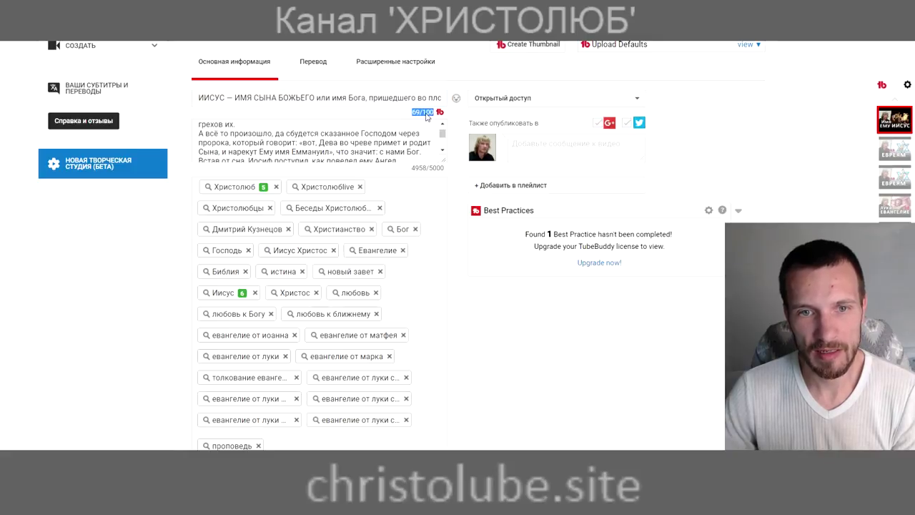
Select the whole title text, highlight the 100-character limit in its counter, and return to the title field.
left_click(419, 116)
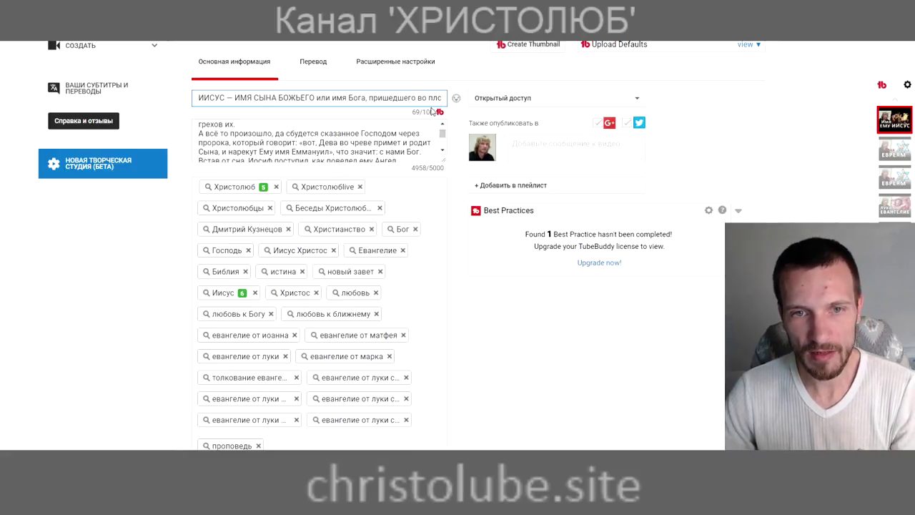
key("Home")
key("shift+End")
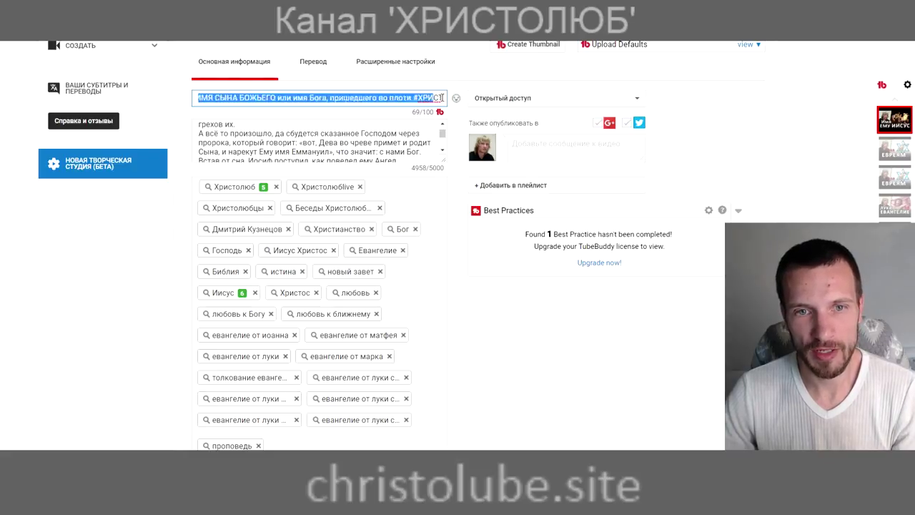
left_click_drag(433, 113, 420, 113)
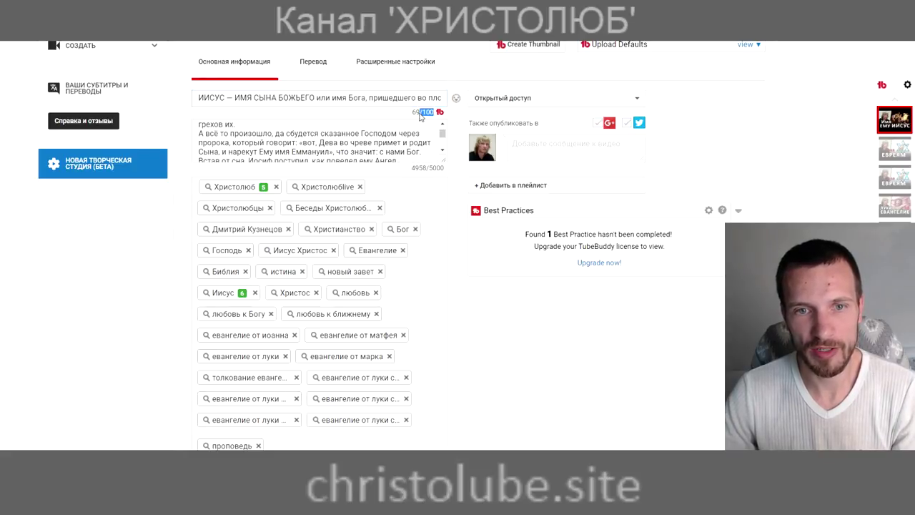
left_click(409, 98)
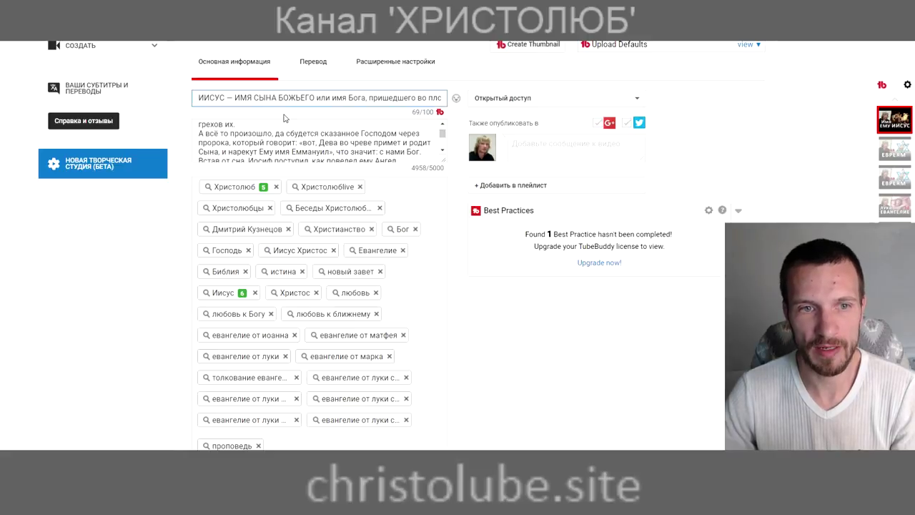
Enlarge the description field until its full text shows, read through its links, and highlight its character counter.
left_click_drag(443, 164, 456, 433)
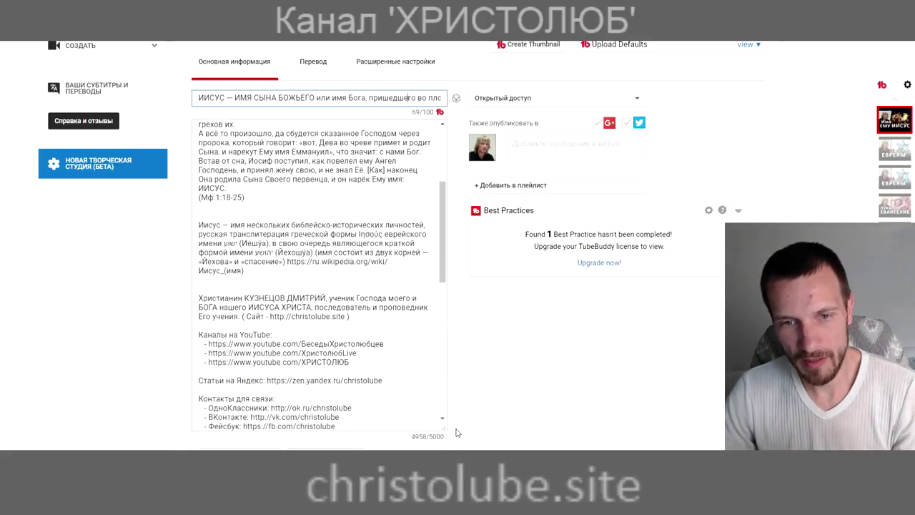
scroll(456, 433, "down", 4)
mouse_move(443, 276)
left_mouse_down()
mouse_move(451, 412)
mouse_move(472, 351)
mouse_move(436, 196)
mouse_move(440, 501)
mouse_move(466, 376)
mouse_move(444, 293)
left_mouse_up()
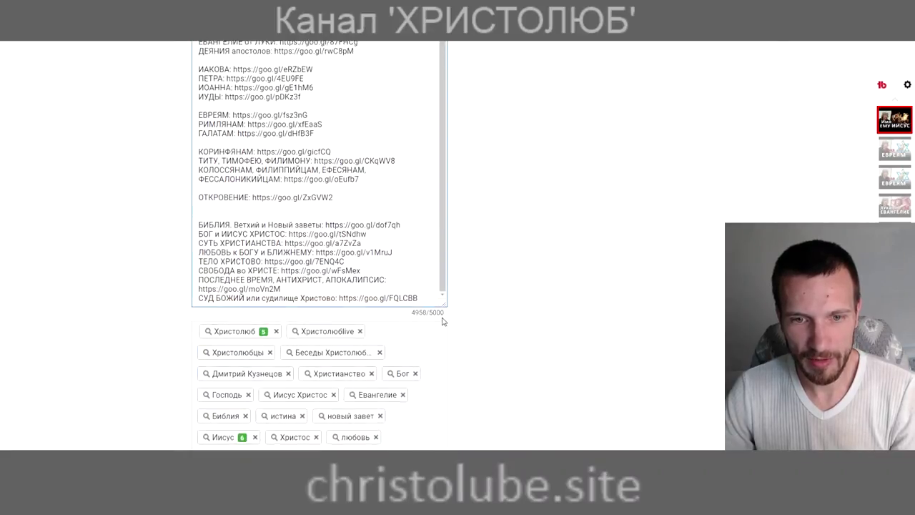
scroll(443, 336, "up", 3)
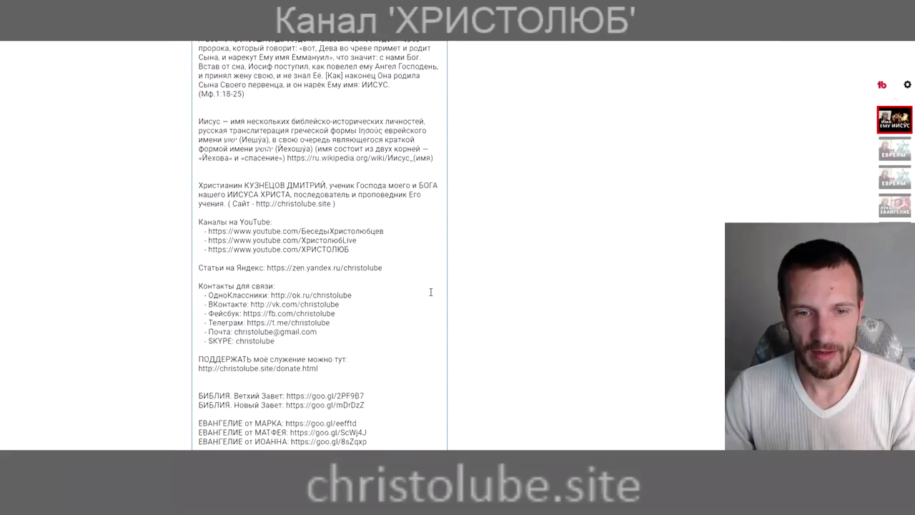
scroll(430, 291, "down", 5)
left_click_drag(441, 432, 418, 430)
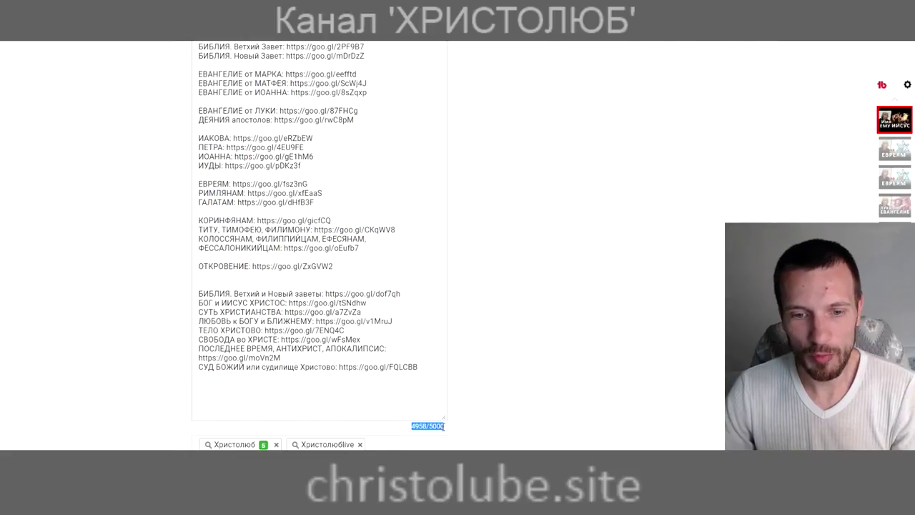
left_click(443, 426)
Examine the video's tags below the description, including the tag character counter.
scroll(439, 429, "down", 8)
scroll(440, 429, "down", 5)
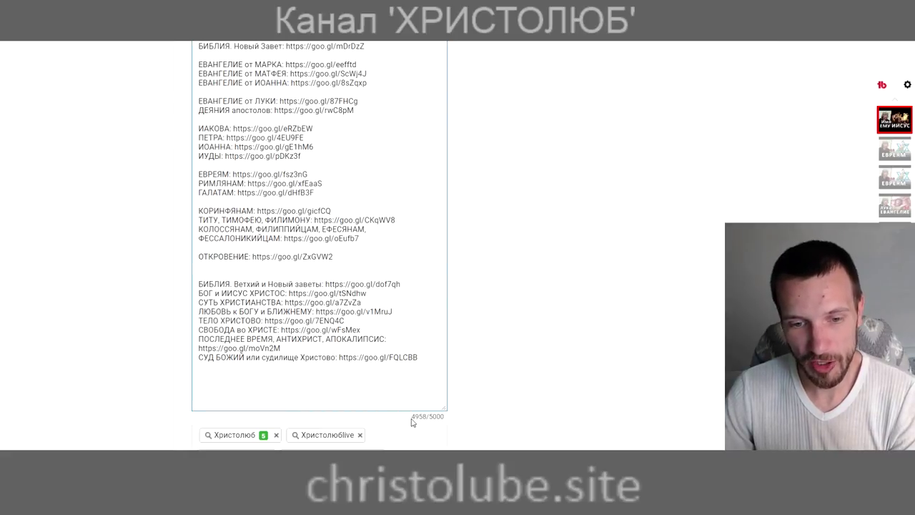
scroll(433, 407, "down", 3)
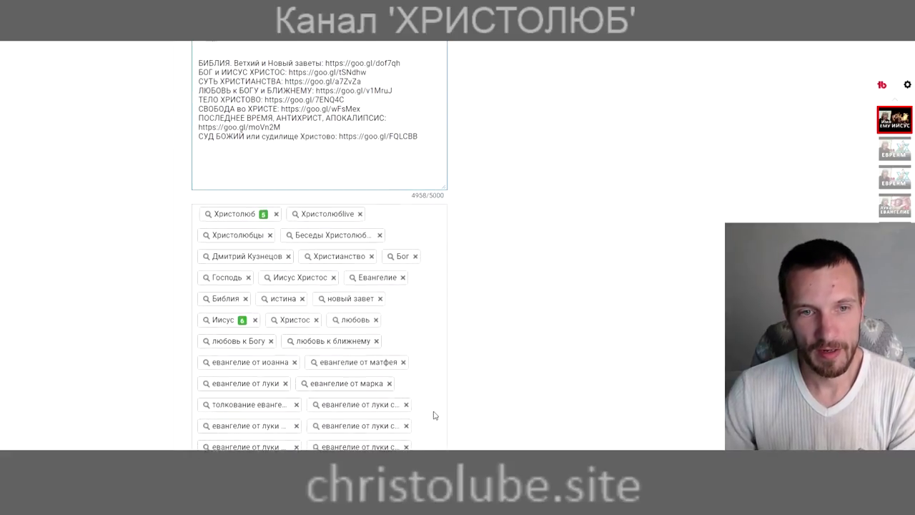
scroll(434, 422, "down", 2)
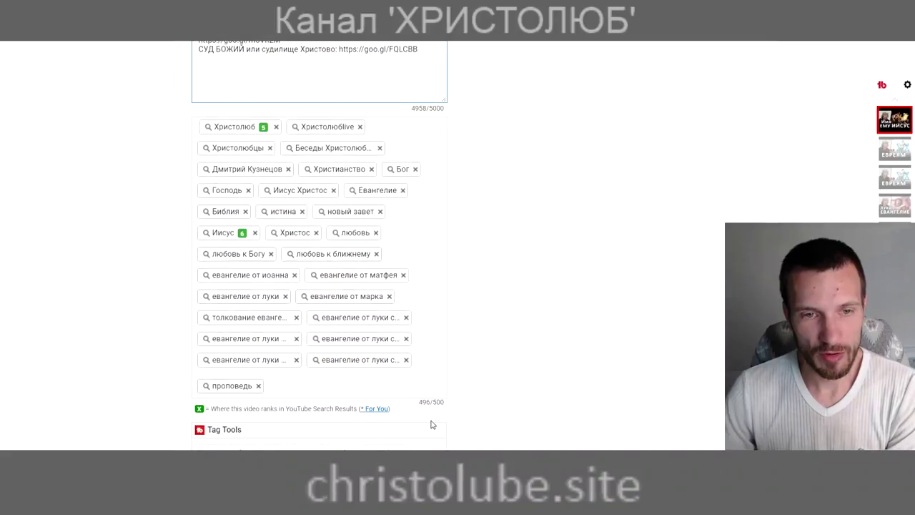
Highlight the description's opening text, from the Bible passages through the explanation of the name Иисус.
scroll(434, 421, "up", 10)
scroll(360, 385, "up", 5)
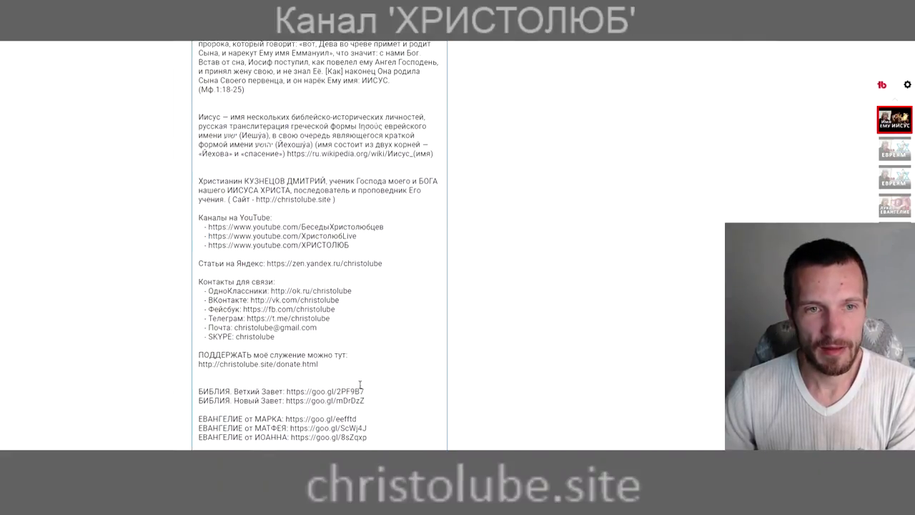
left_click_drag(204, 89, 431, 380)
scroll(422, 372, "down", 3)
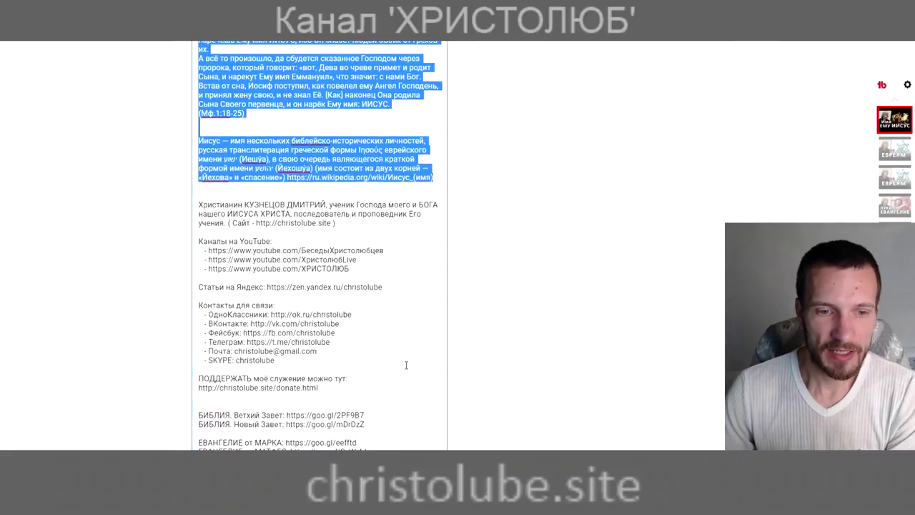
scroll(406, 366, "down", 3)
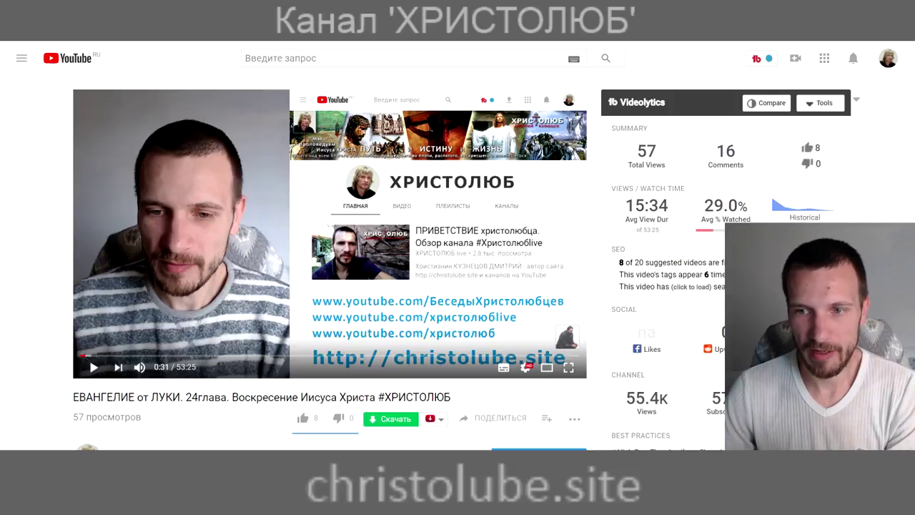
On the watch page of "ЕВАНГЕЛИЕ от ЛУКИ. 24глава", highlight the video title, channel name and visible description lines.
scroll(329, 264, "down", 3)
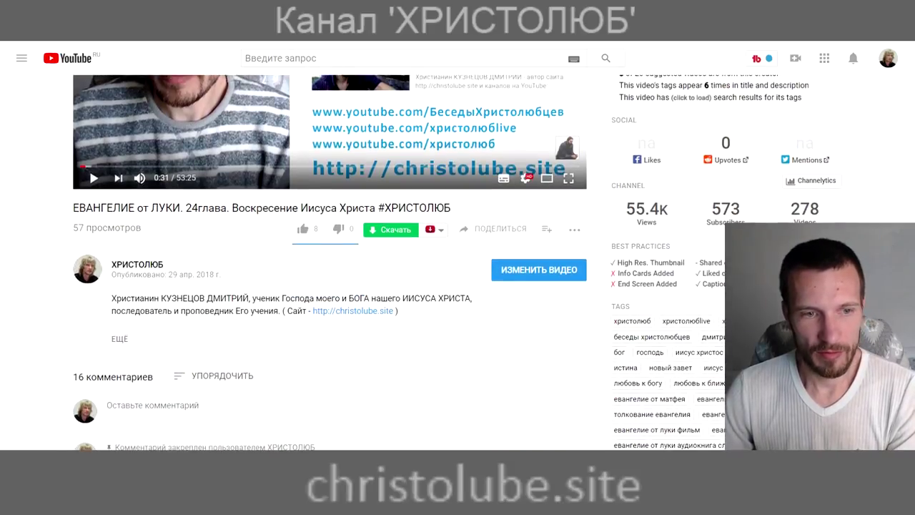
left_click_drag(73, 208, 444, 208)
left_click_drag(167, 265, 111, 264)
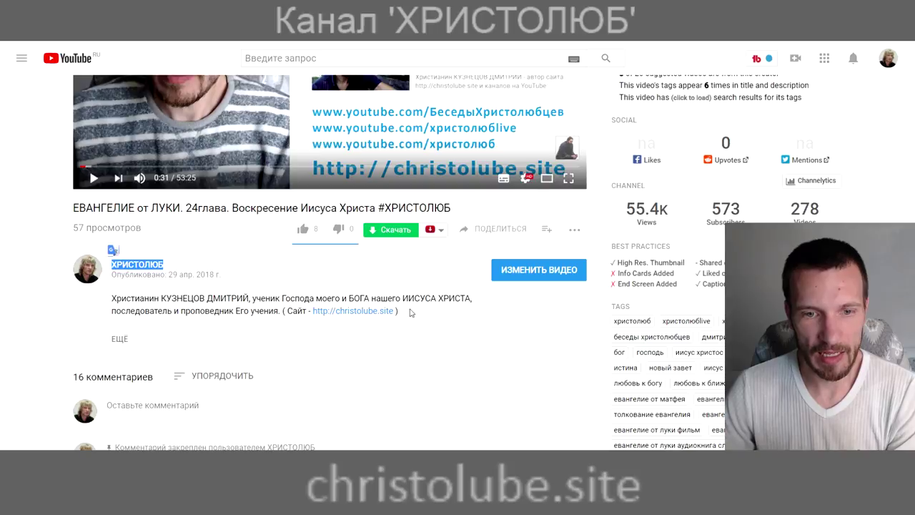
left_click_drag(407, 314, 108, 303)
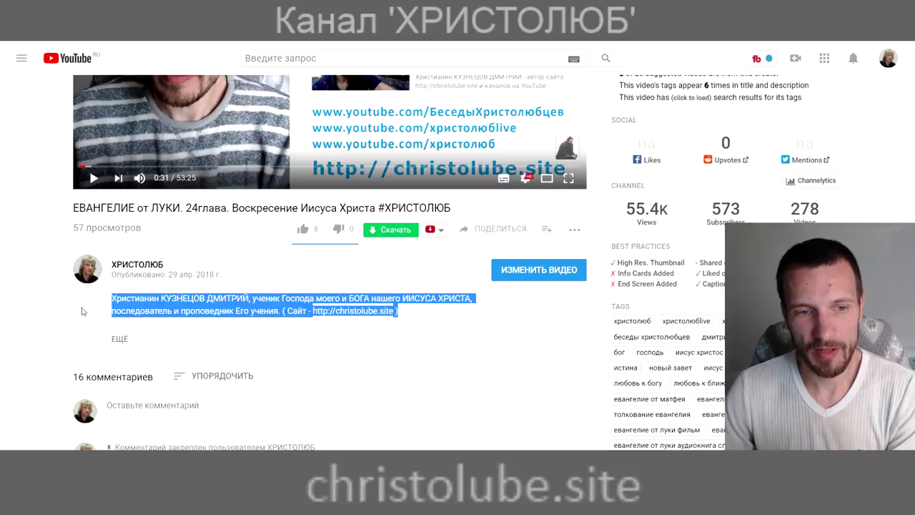
left_click(412, 313)
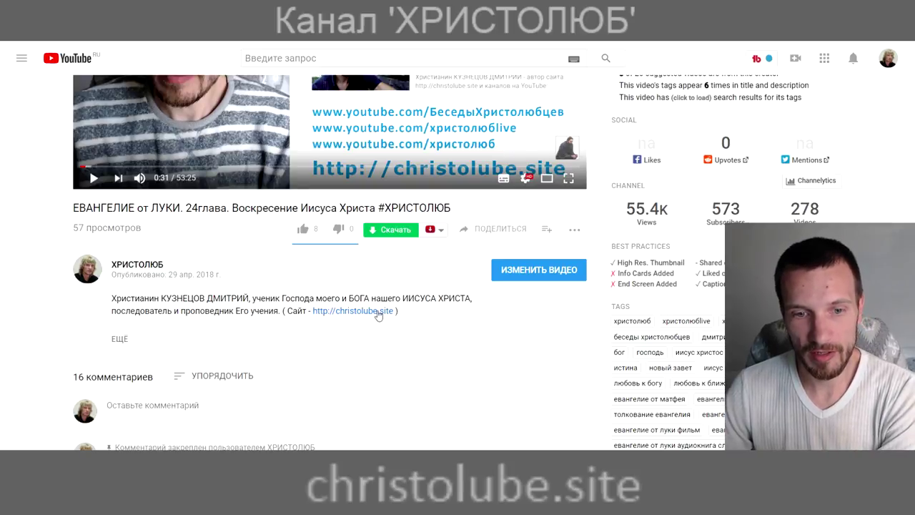
Expand the video's full description and highlight the "Каналы на YouTube" heading above the channel links.
scroll(128, 346, "down", 2)
scroll(136, 401, "up", 3)
scroll(135, 404, "down", 1)
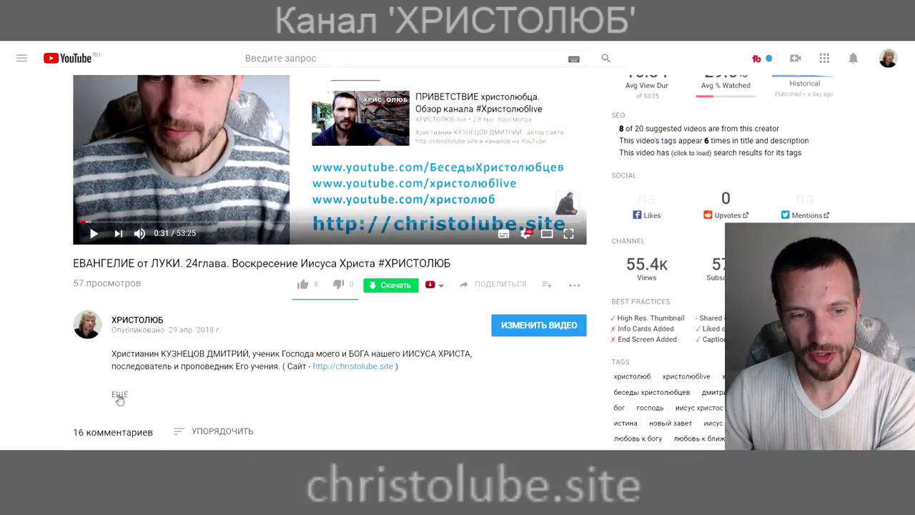
left_click(120, 395)
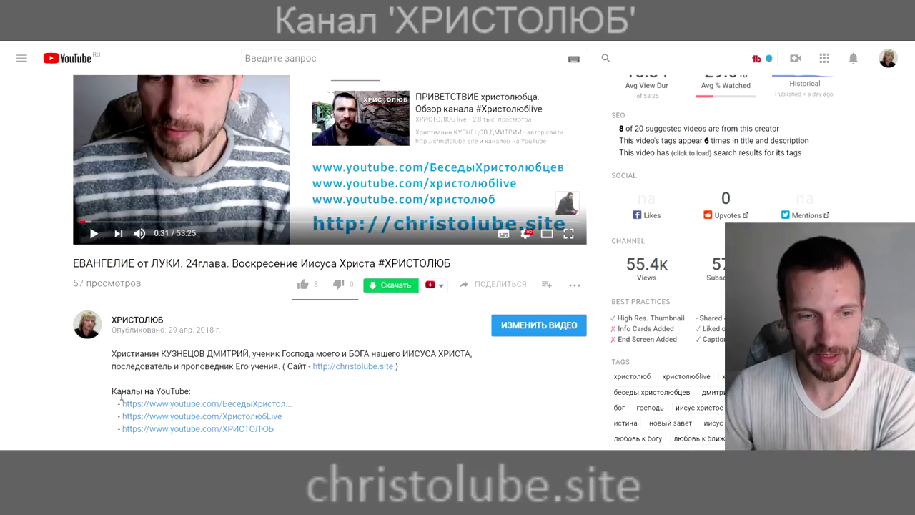
scroll(120, 390, "down", 1)
left_click_drag(112, 363, 185, 363)
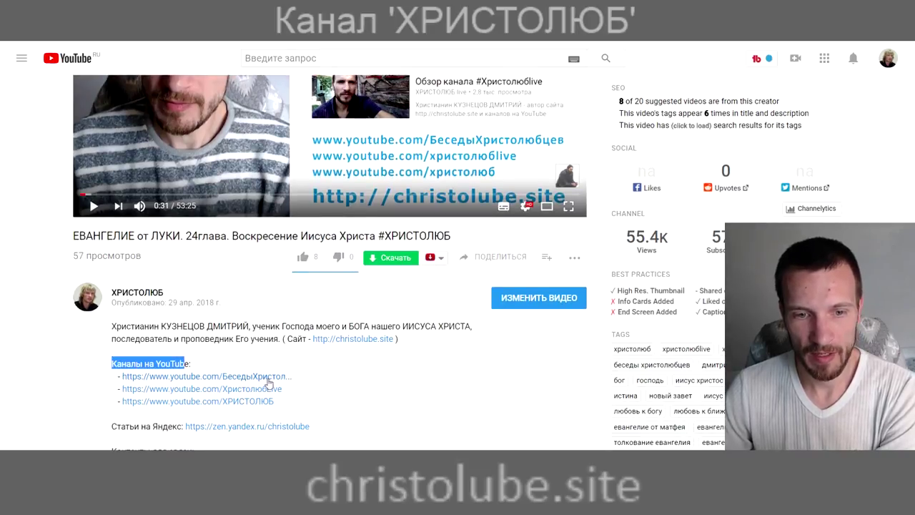
left_click(350, 354)
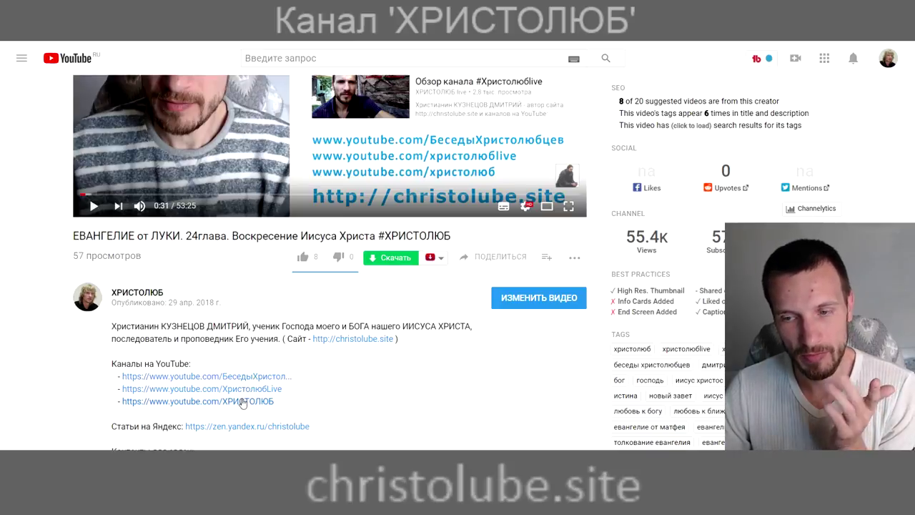
Highlight the Yandex articles label, the "Контакты для связи" heading and the Skype contact in the expanded description.
left_click_drag(109, 432, 175, 429)
scroll(174, 429, "down", 2)
left_click_drag(115, 394, 185, 395)
scroll(165, 383, "down", 2)
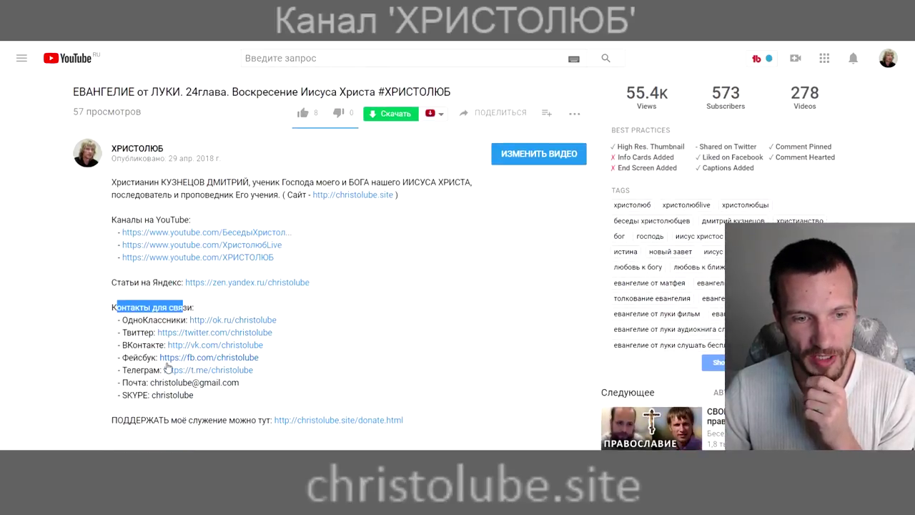
left_click_drag(238, 384, 152, 394)
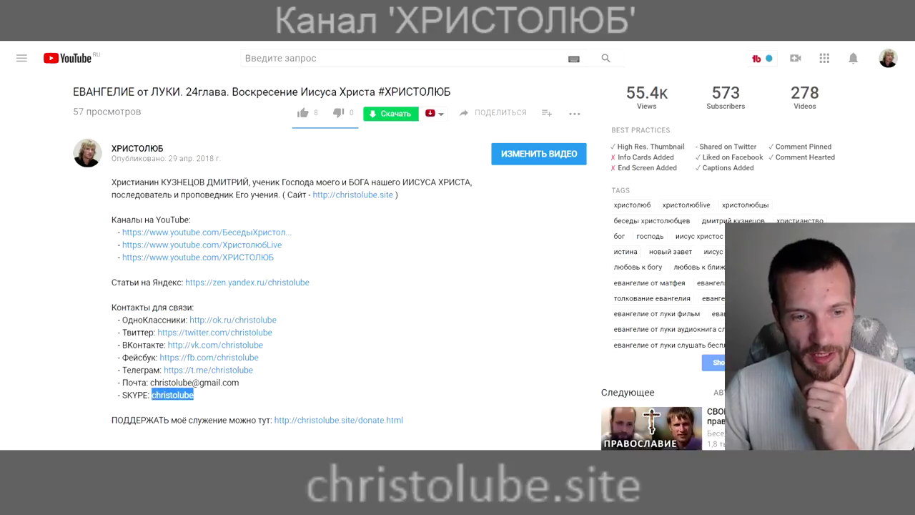
scroll(206, 383, "down", 1)
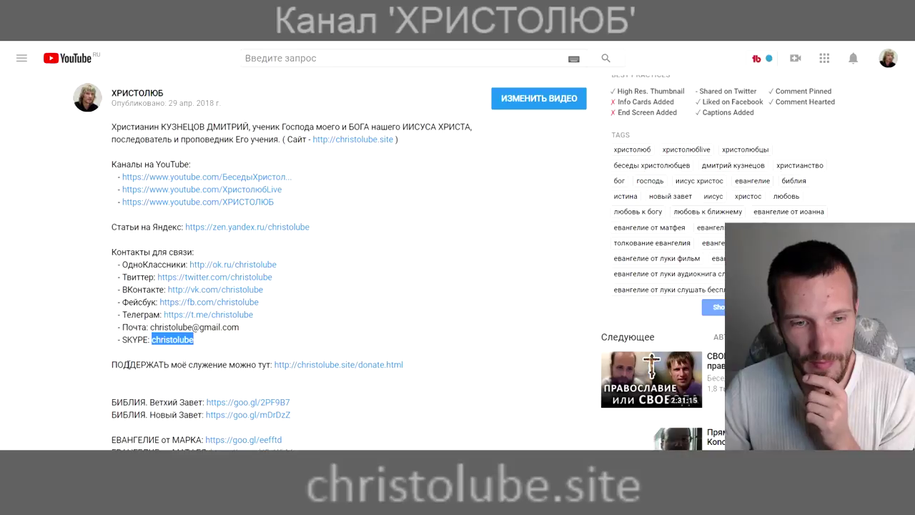
Highlight the Gospel of Mark entry, and select the Scripture link list from "БИБЛИЯ. Ветхий Завет" down to "ОТКРОВЕНИЕ".
scroll(113, 383, "down", 3)
scroll(120, 357, "down", 3)
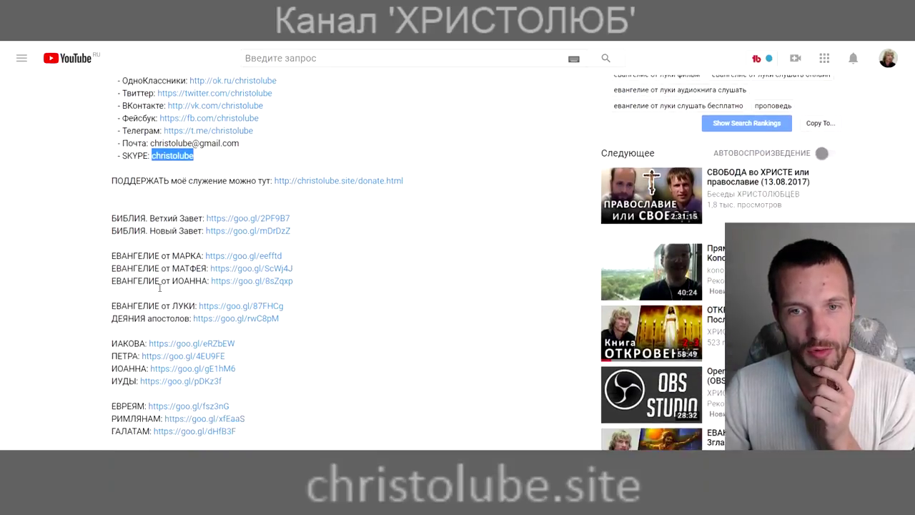
scroll(121, 133, "down", 1)
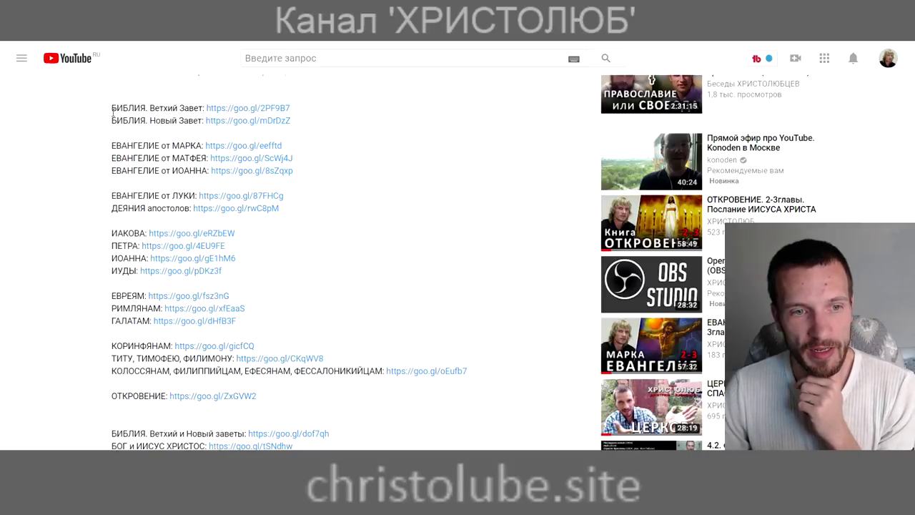
left_click_drag(112, 145, 181, 146)
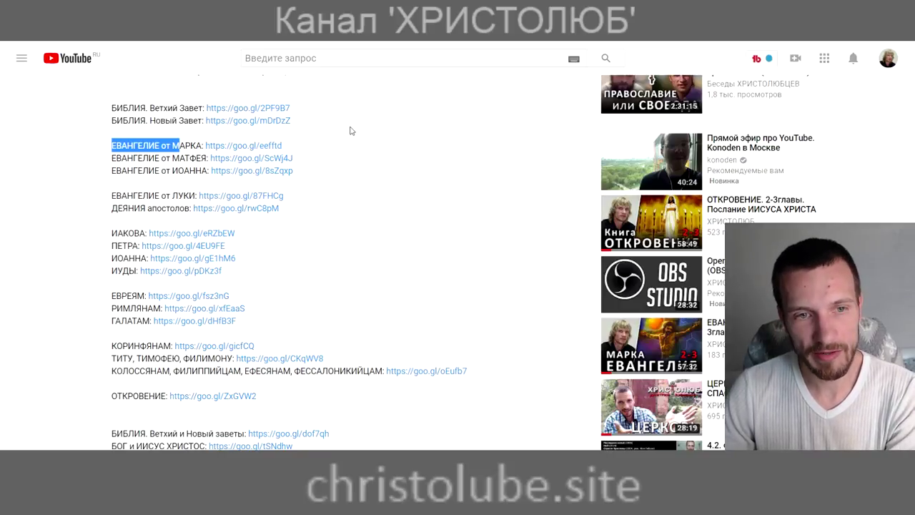
left_click(295, 147)
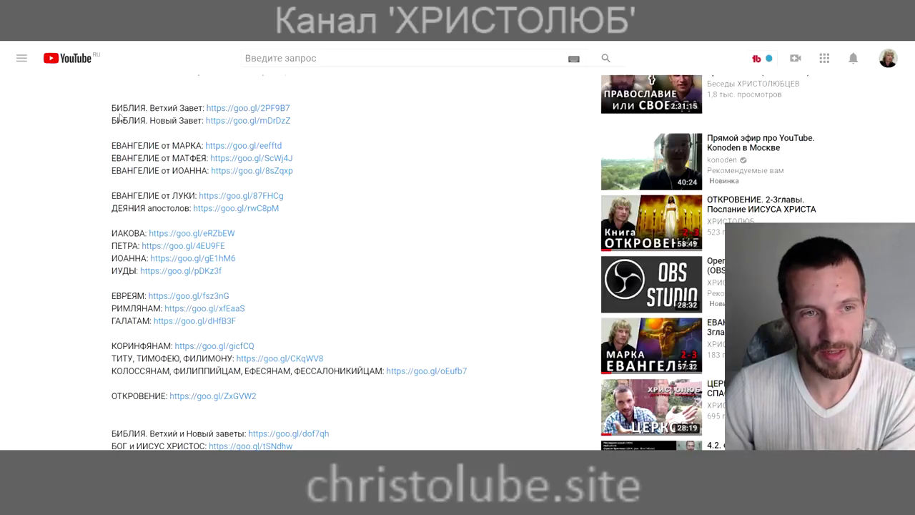
left_click_drag(111, 106, 170, 396)
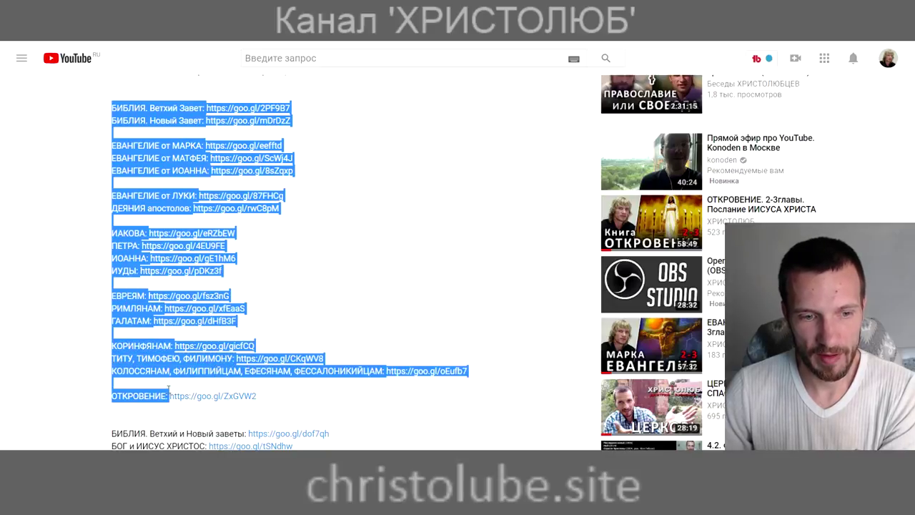
Highlight the start of the topical link list at "БИБЛИЯ. Ветхий и Новый заветы" and review the links back up to the contacts.
scroll(170, 397, "down", 3)
left_click_drag(112, 301, 150, 317)
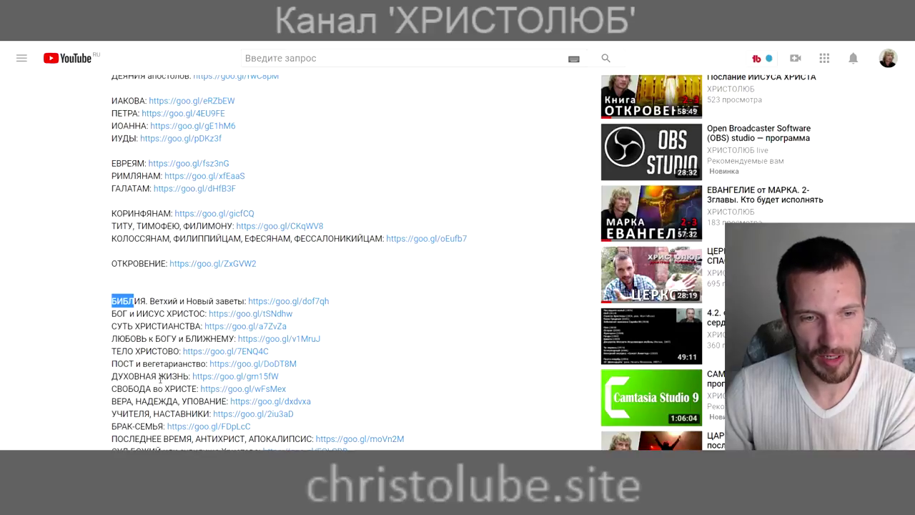
scroll(250, 352, "up", 1)
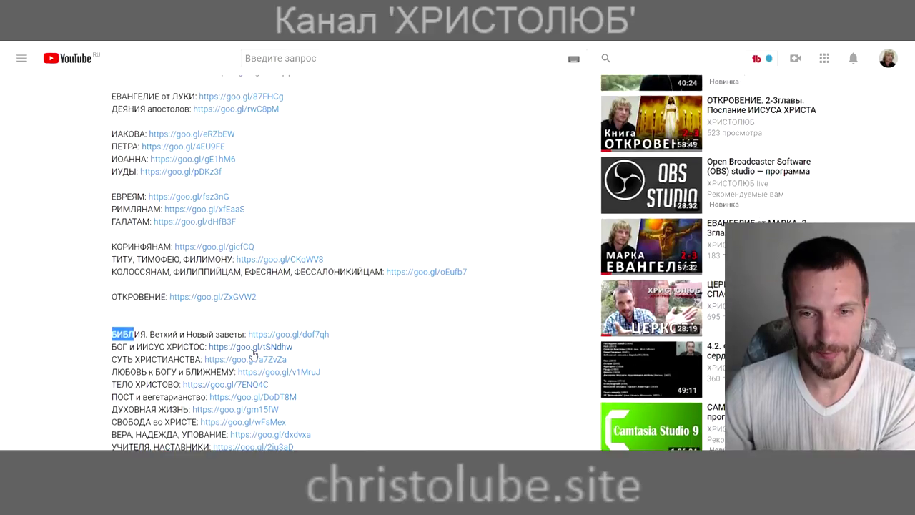
scroll(208, 214, "up", 4)
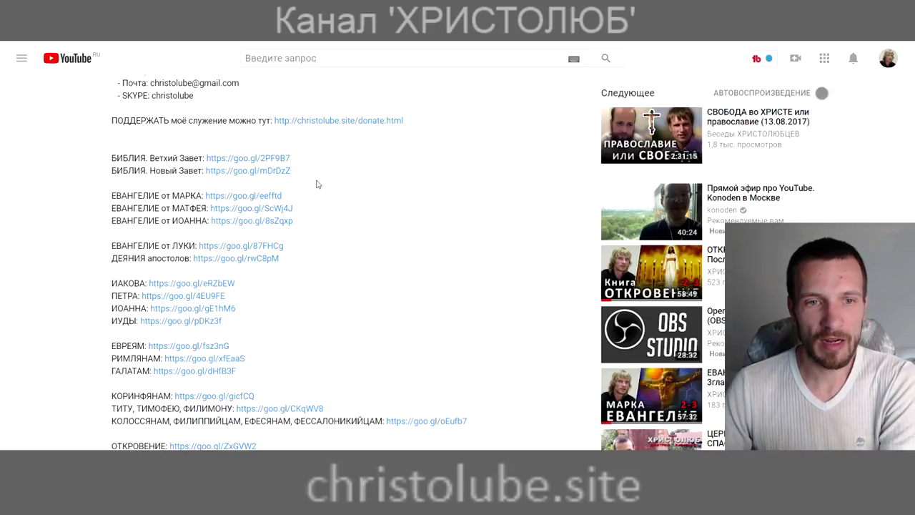
scroll(318, 185, "up", 1)
scroll(322, 207, "down", 2)
scroll(343, 178, "up", 5)
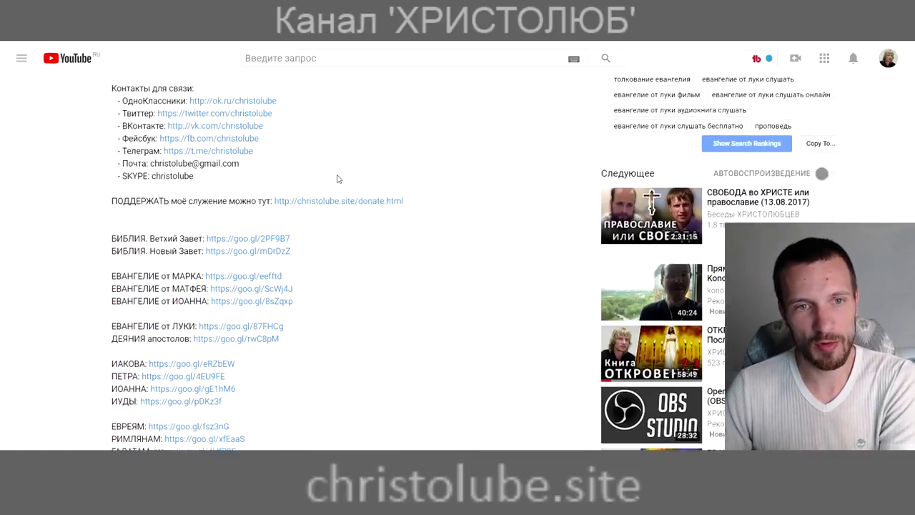
scroll(339, 179, "up", 2)
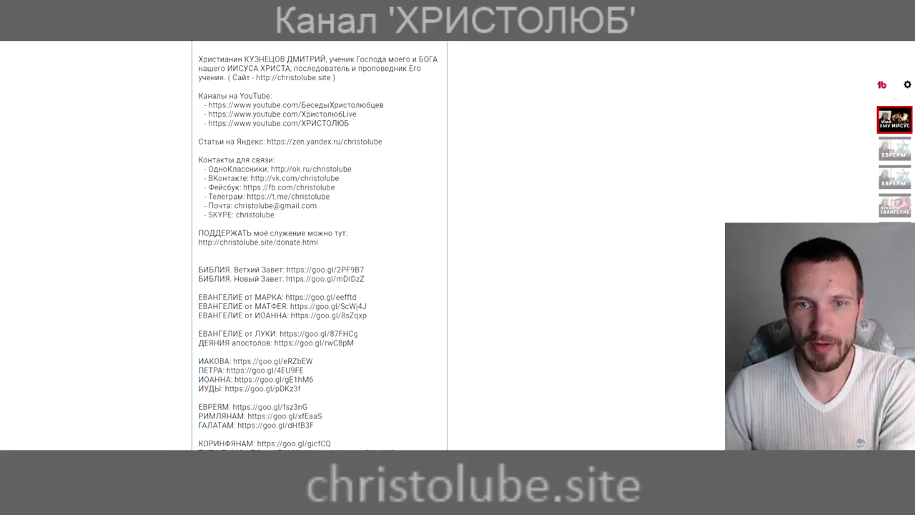
Back in the video editor, select the whole description text, clear the selection and highlight the description's character counter.
key("ctrl+a")
scroll(462, 222, "up", 10)
scroll(206, 187, "down", 1)
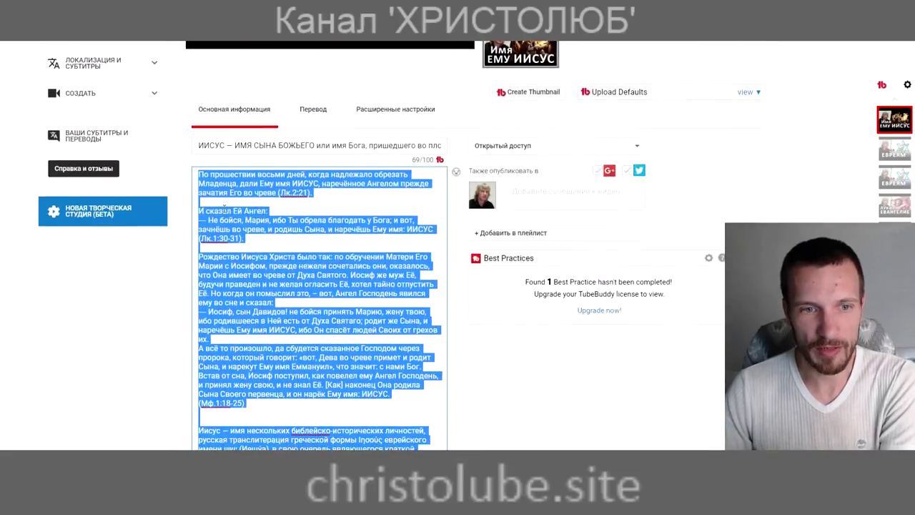
left_click(206, 187)
scroll(321, 345, "down", 10)
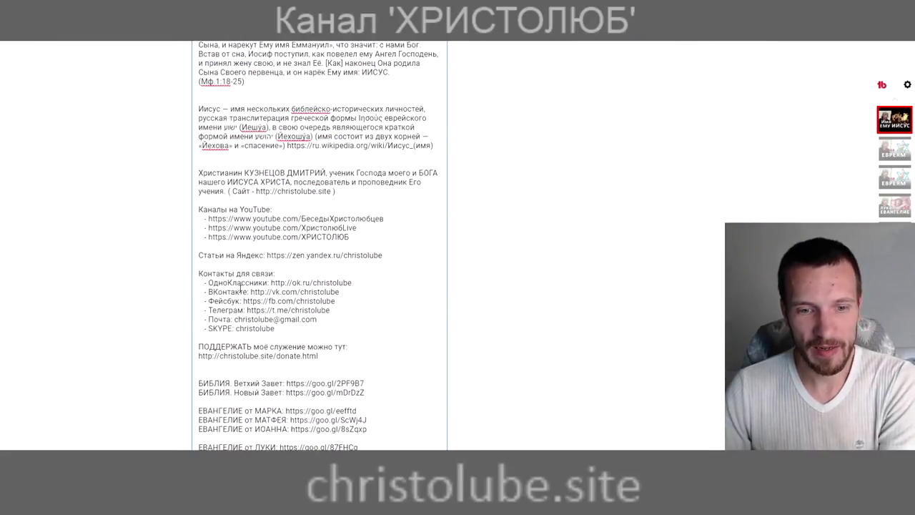
scroll(320, 345, "down", 5)
double_click(419, 320)
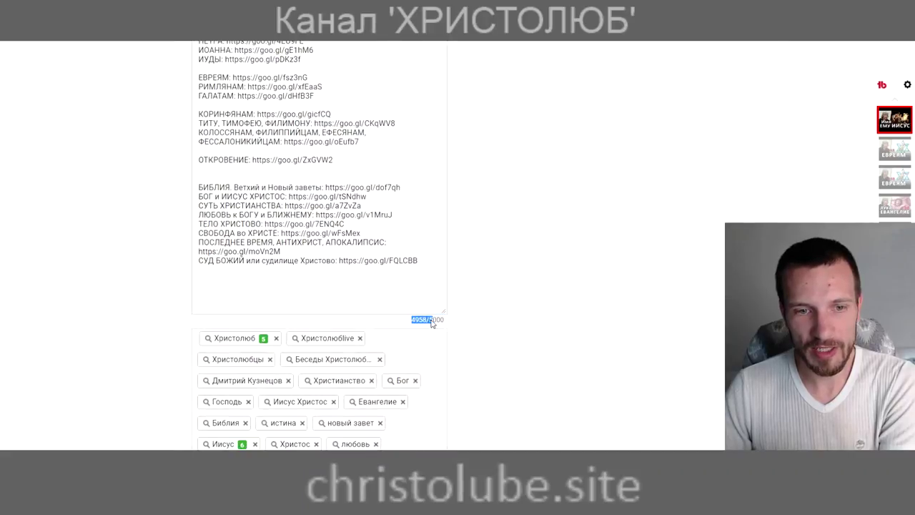
Review the editor's description field from its link lists back up to the opening Bible passages.
scroll(222, 248, "up", 5)
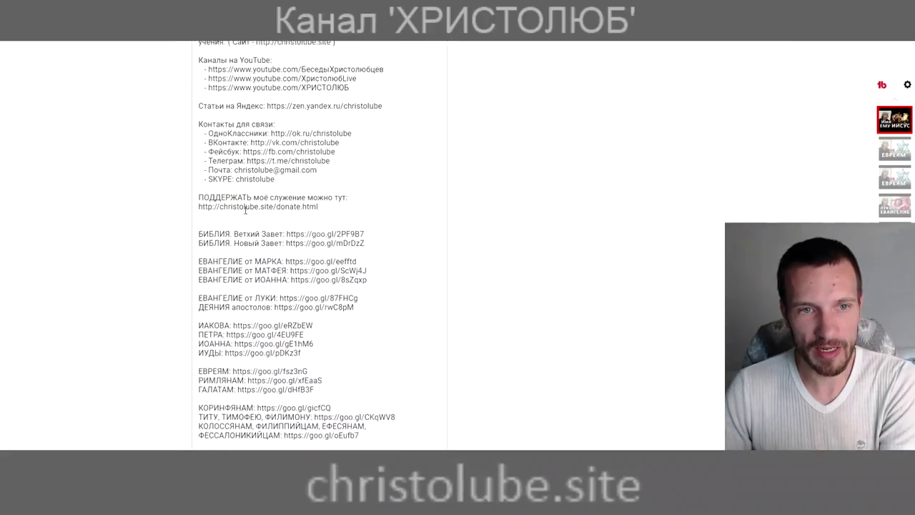
scroll(225, 216, "down", 3)
scroll(348, 249, "up", 5)
scroll(349, 249, "up", 8)
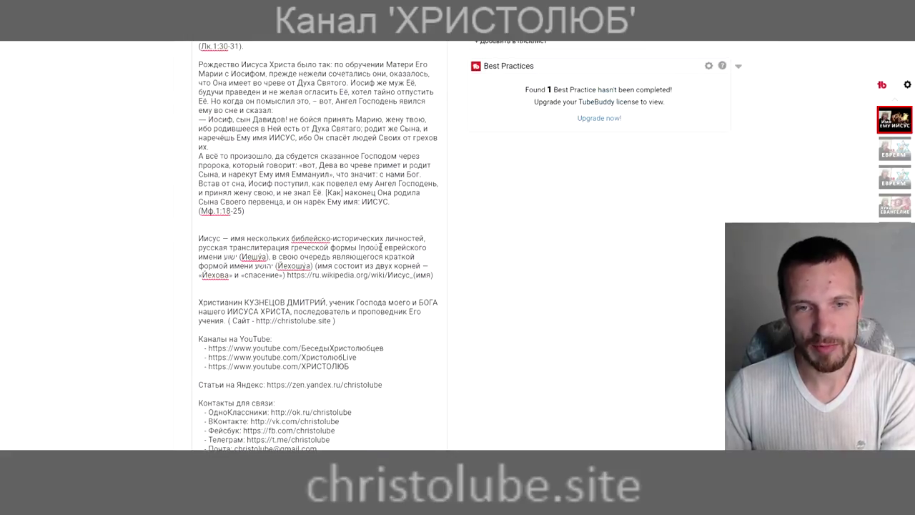
scroll(380, 271, "up", 2)
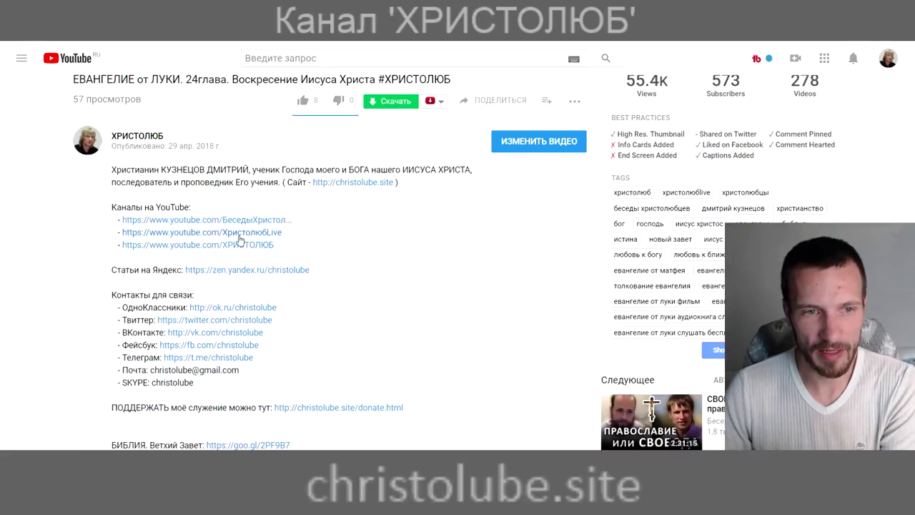
On the Gospel of Luke video's watch page, review the description and select all its Scripture and topical links.
scroll(297, 304, "down", 2)
scroll(204, 312, "down", 3)
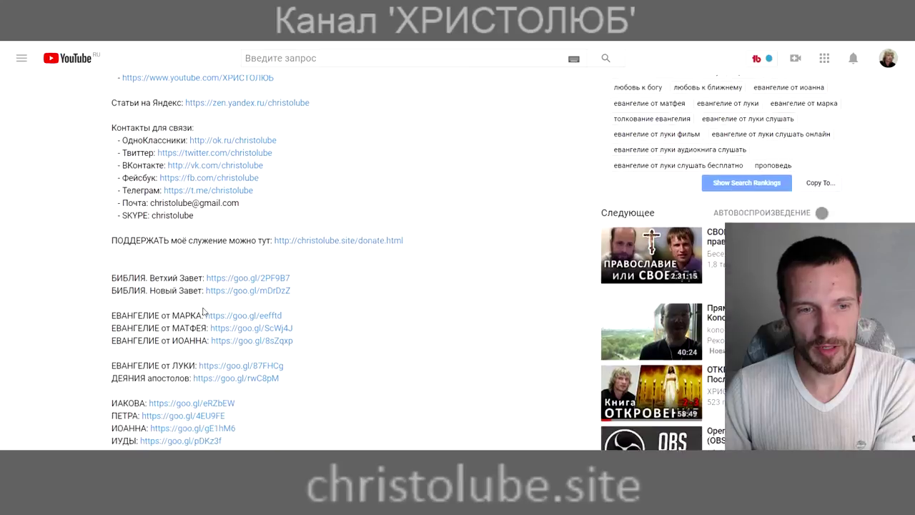
scroll(135, 164, "up", 5)
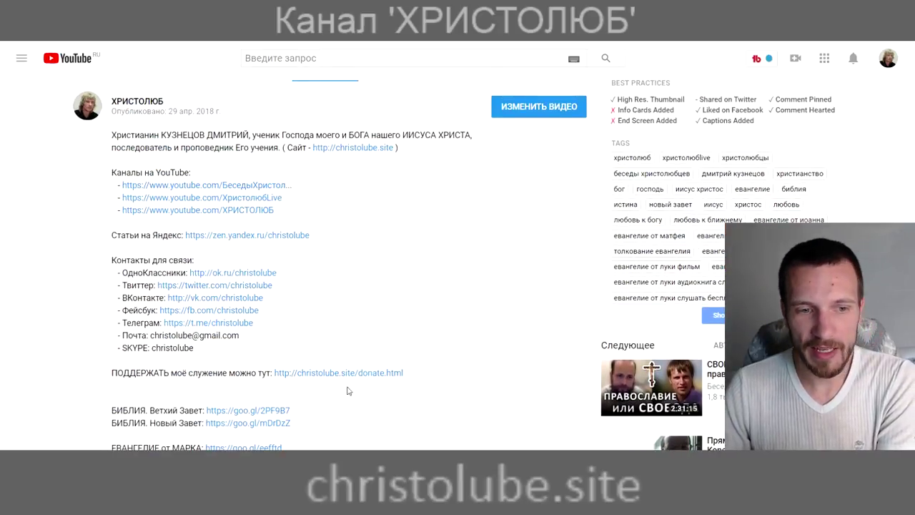
scroll(123, 273, "down", 5)
scroll(123, 273, "down", 3)
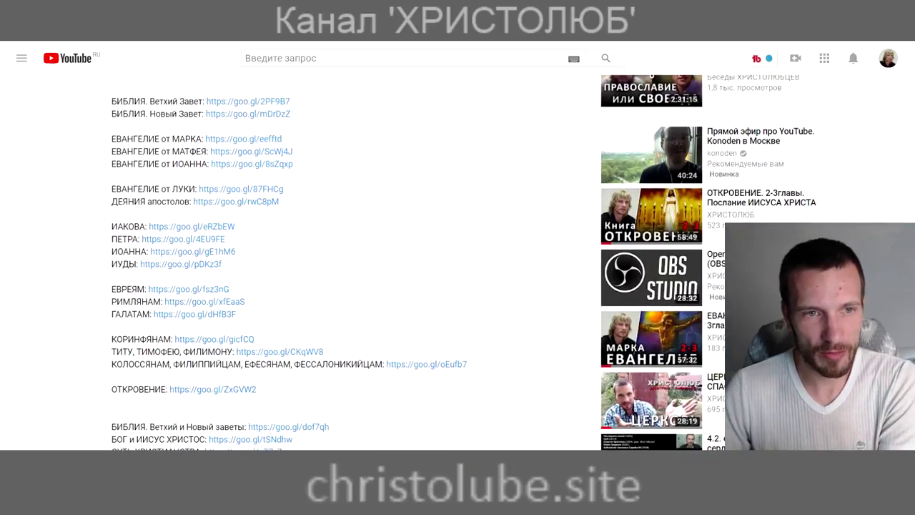
left_click_drag(111, 101, 352, 427)
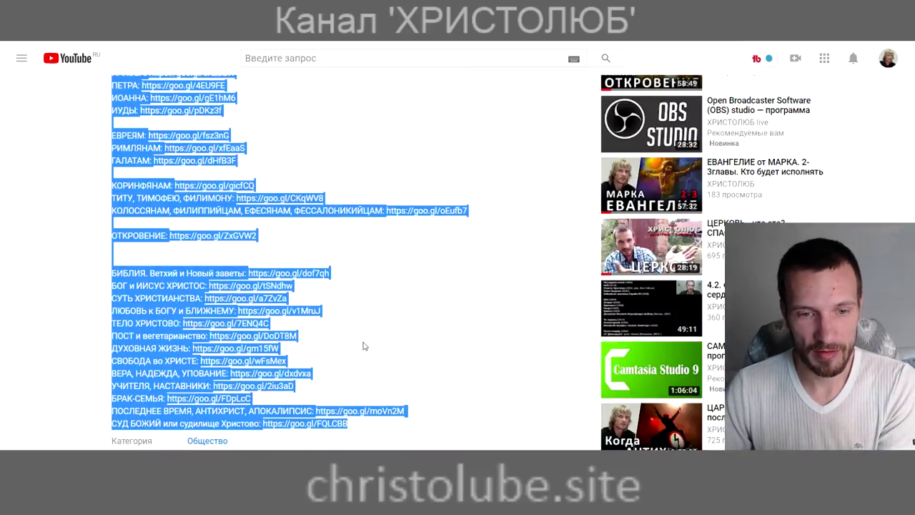
scroll(389, 316, "up", 5)
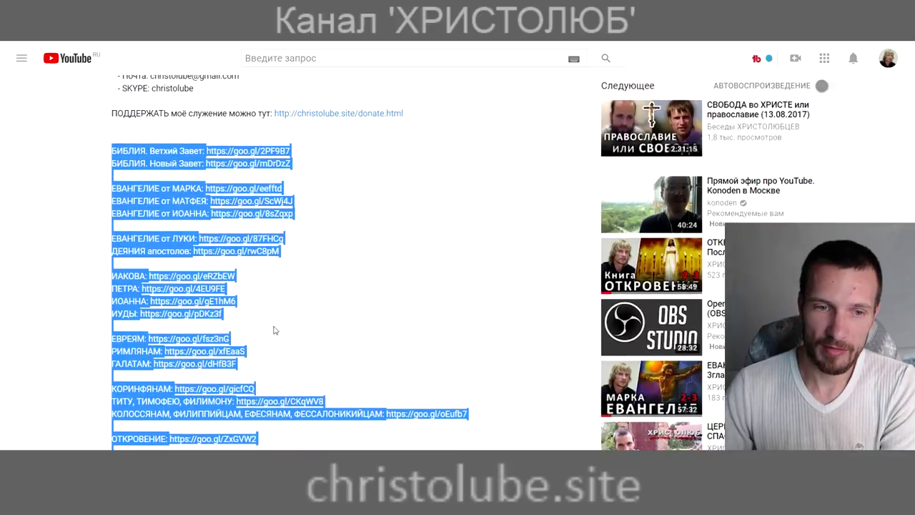
Clear the link selection and highlight individual labels in the Scripture and topical lists, from "БИБЛИЯ" through the Gospels and "ИАКОВА" to "ТЕЛО ХРИСТОВО".
left_click(113, 151)
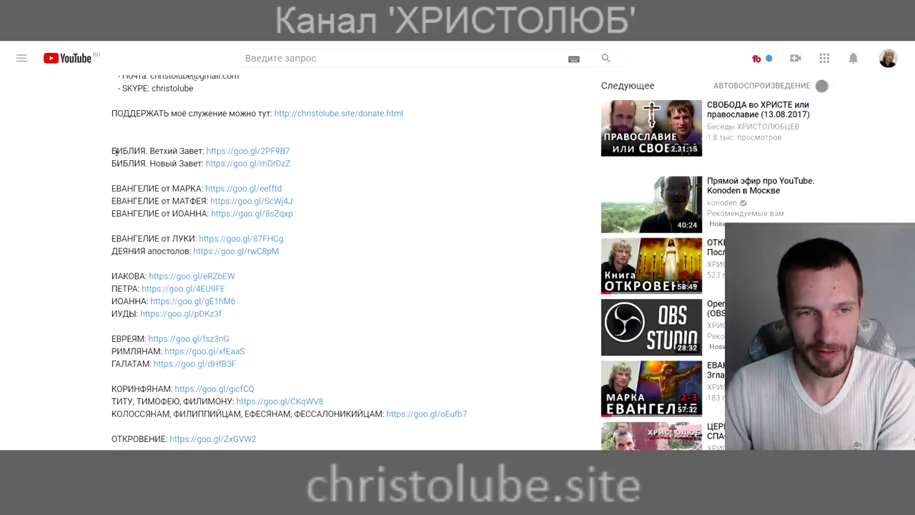
left_click_drag(113, 151, 145, 151)
left_click_drag(112, 188, 184, 213)
left_click_drag(122, 238, 167, 238)
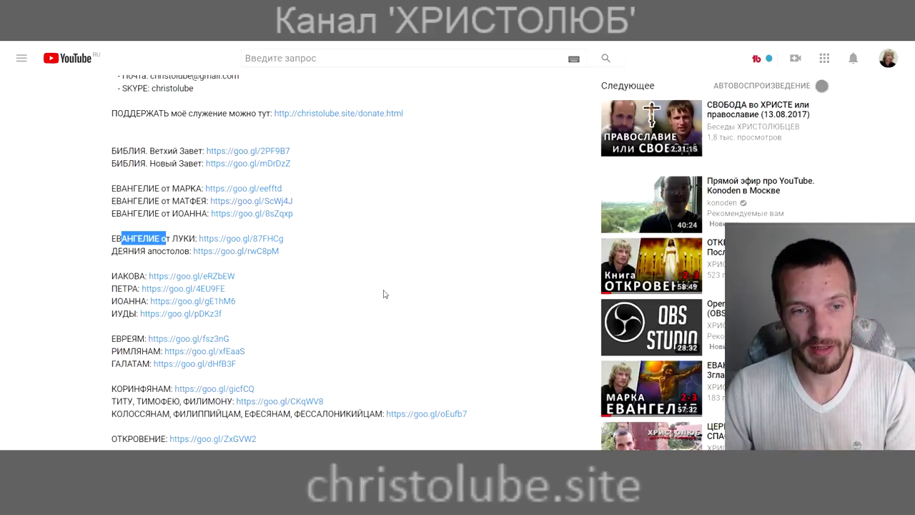
left_click_drag(112, 275, 135, 276)
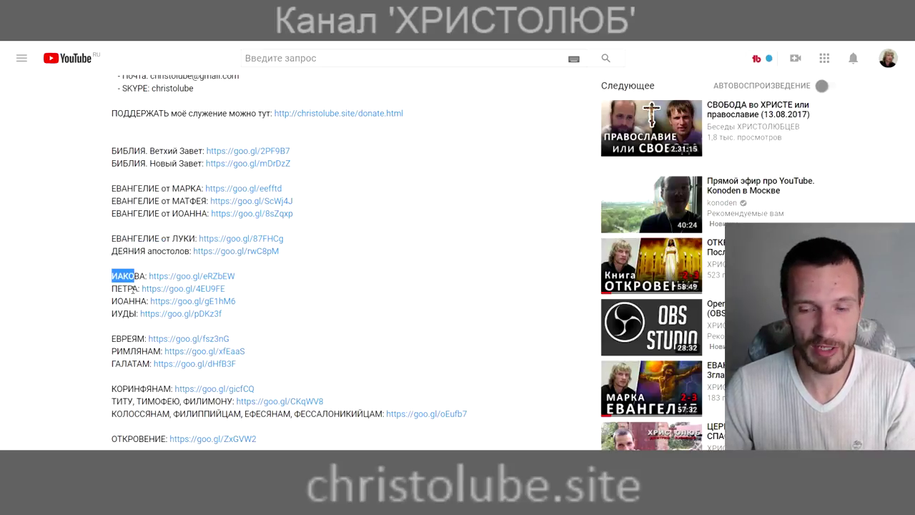
scroll(132, 293, "down", 3)
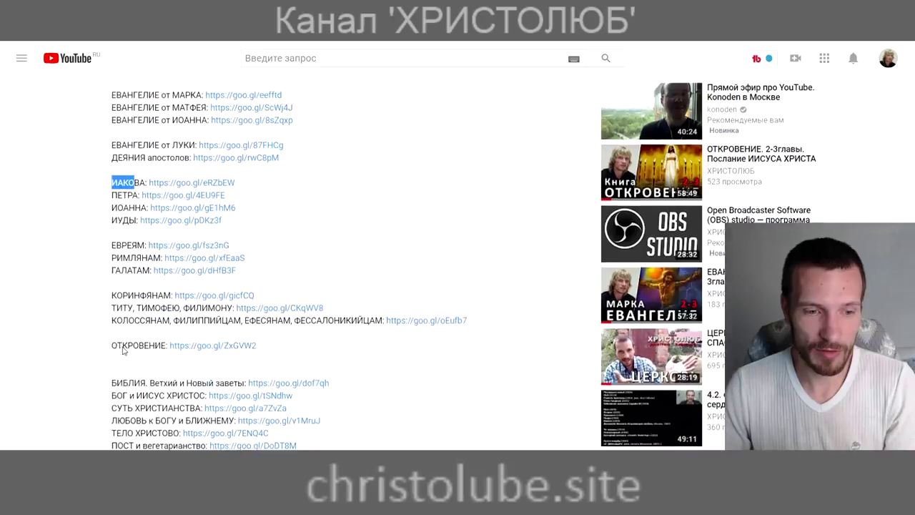
left_click_drag(113, 295, 152, 296)
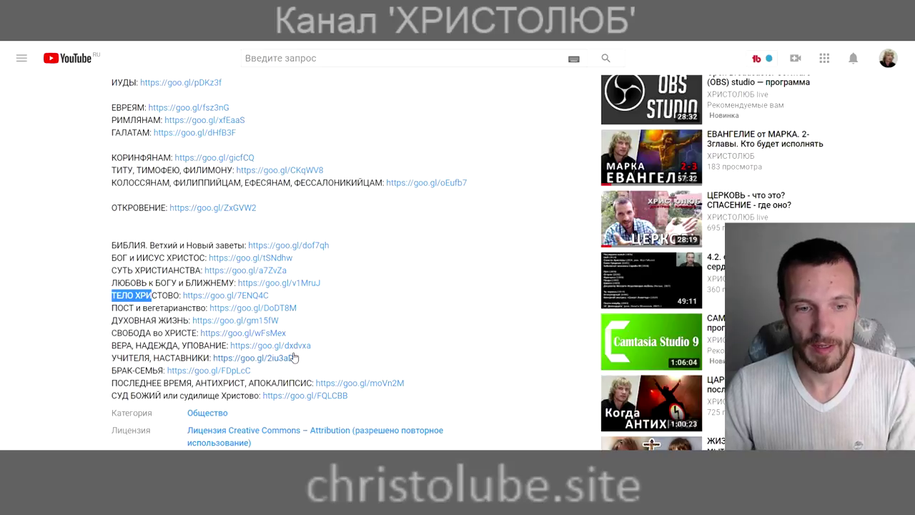
Highlight the description's opening block from the author introduction through the contacts, then the two "БИБЛИЯ" links for the Old and New Testaments.
scroll(294, 358, "up", 10)
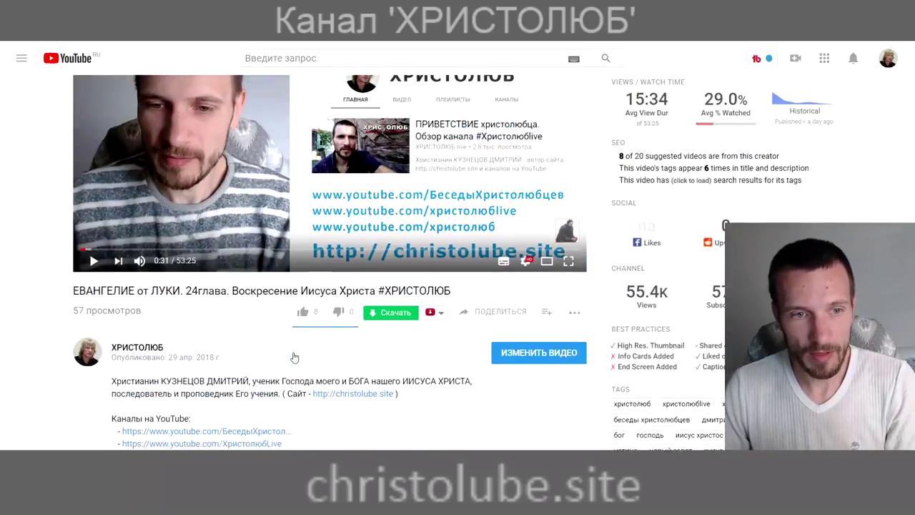
scroll(297, 366, "down", 2)
left_click_drag(112, 227, 284, 444)
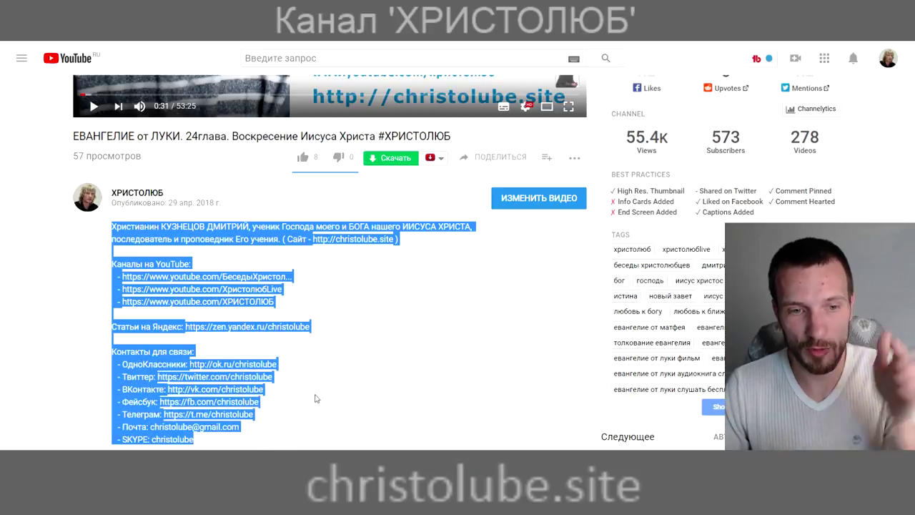
scroll(296, 389, "down", 2)
scroll(113, 301, "down", 1)
left_click_drag(112, 297, 291, 309)
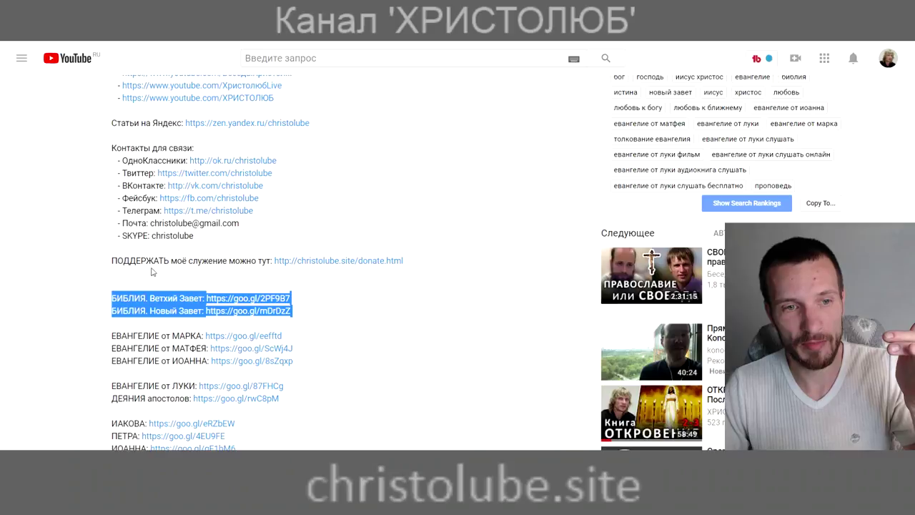
Review the watch page up to the video player, highlight the "Каналы на YouTube" and "Контакты для связи" headings, and clear the selection.
scroll(130, 238, "up", 2)
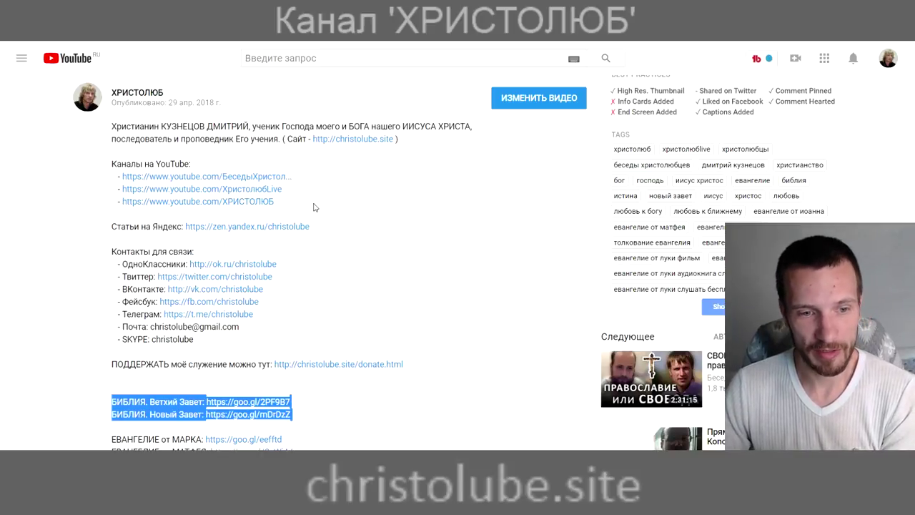
scroll(329, 272, "up", 1)
scroll(266, 277, "up", 3)
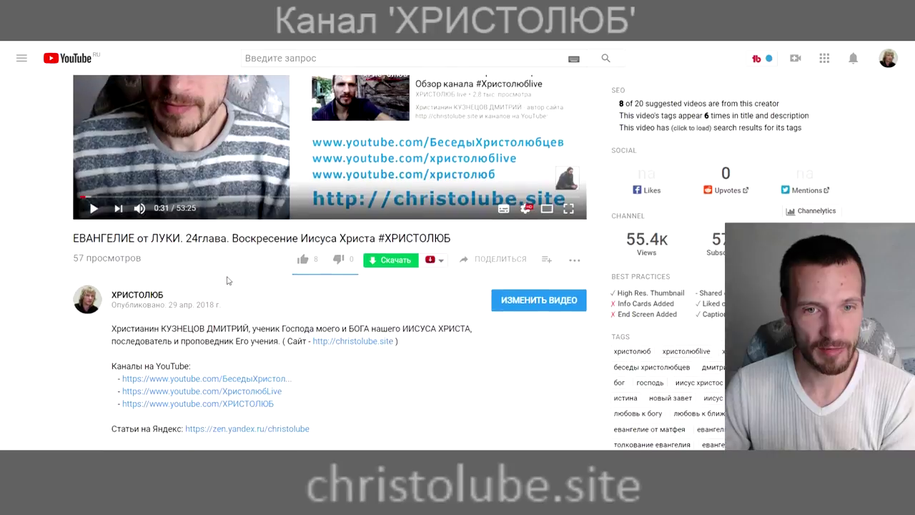
scroll(243, 278, "up", 1)
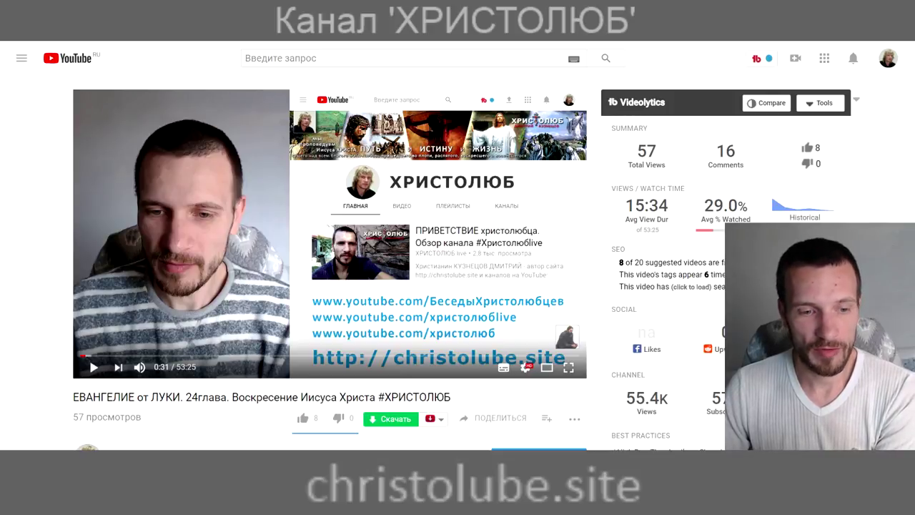
scroll(171, 365, "down", 4)
scroll(172, 365, "up", 1)
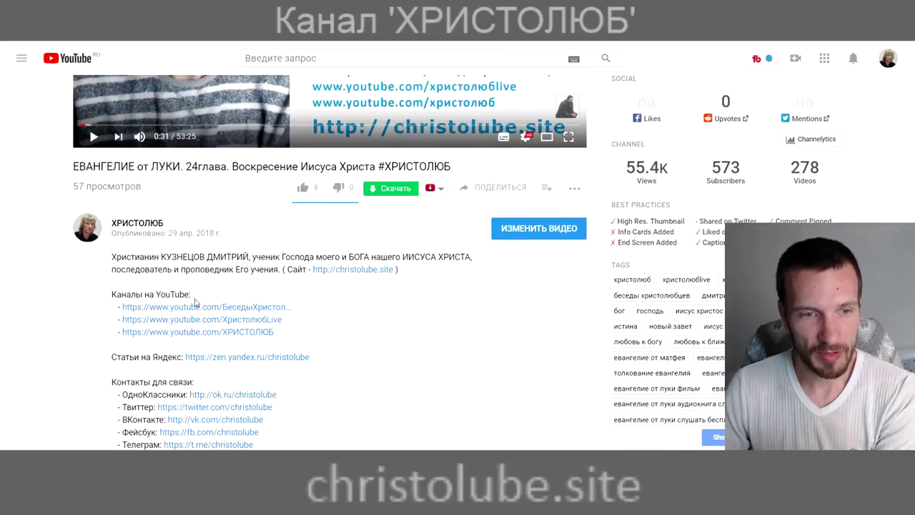
left_click_drag(113, 294, 165, 308)
left_click_drag(200, 382, 117, 383)
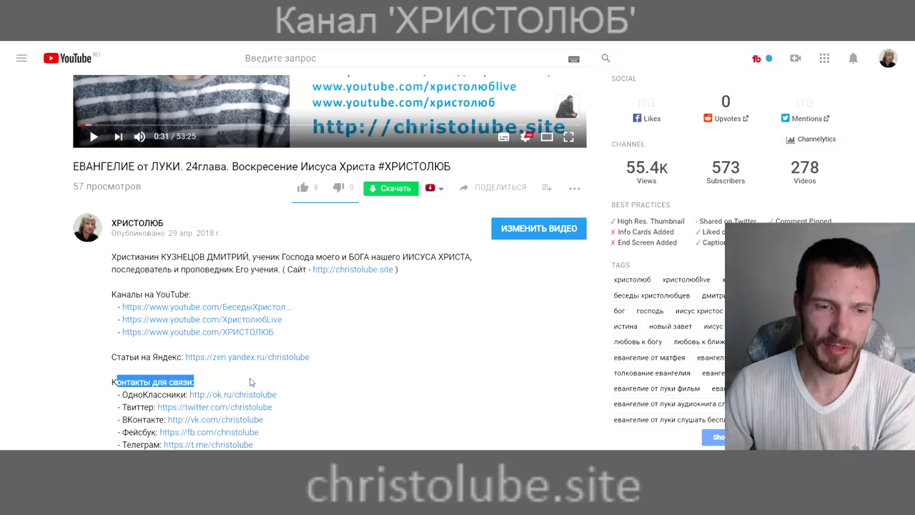
left_click(251, 383)
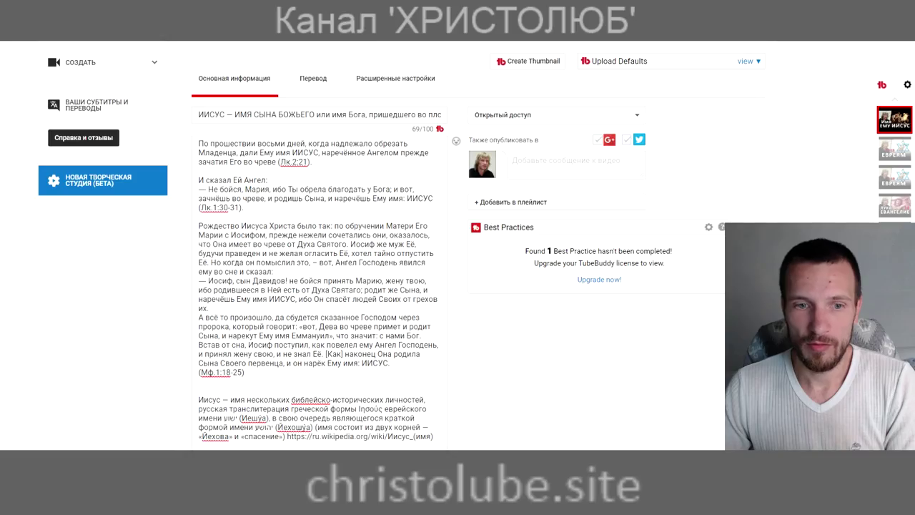
Back in the video editor, review the description from the Bible passages down to its character counter and clear the counter's highlight.
scroll(445, 385, "down", 3)
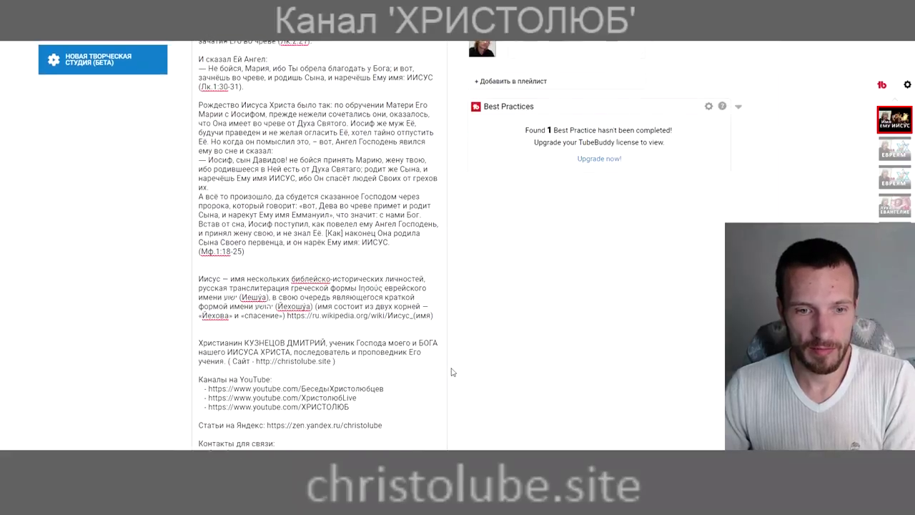
scroll(442, 379, "down", 4)
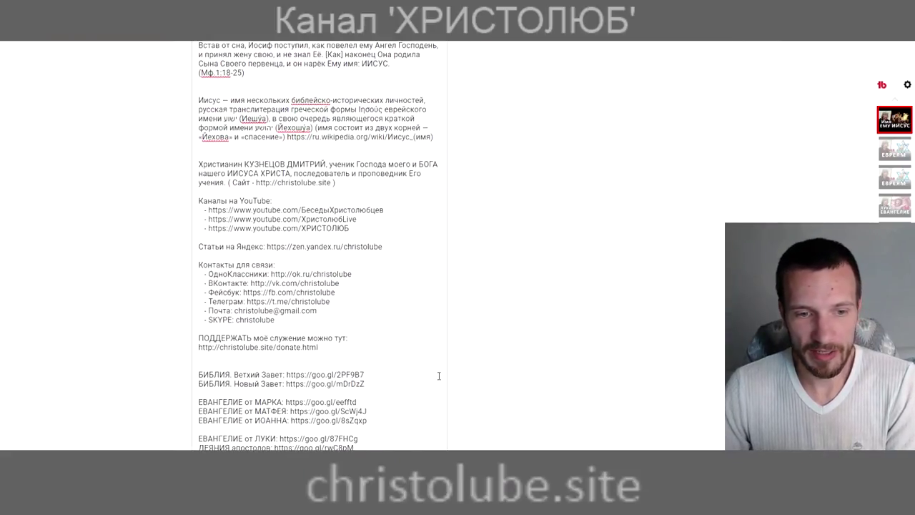
scroll(437, 376, "down", 2)
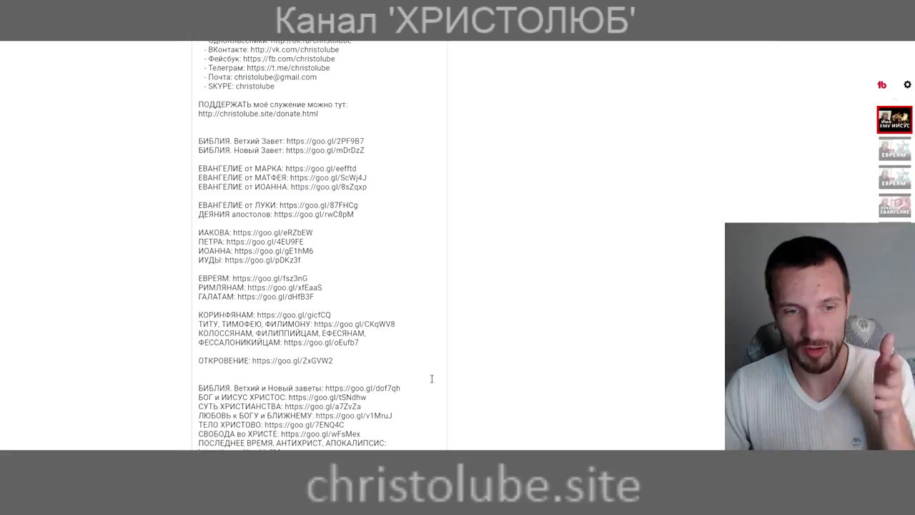
scroll(437, 388, "down", 3)
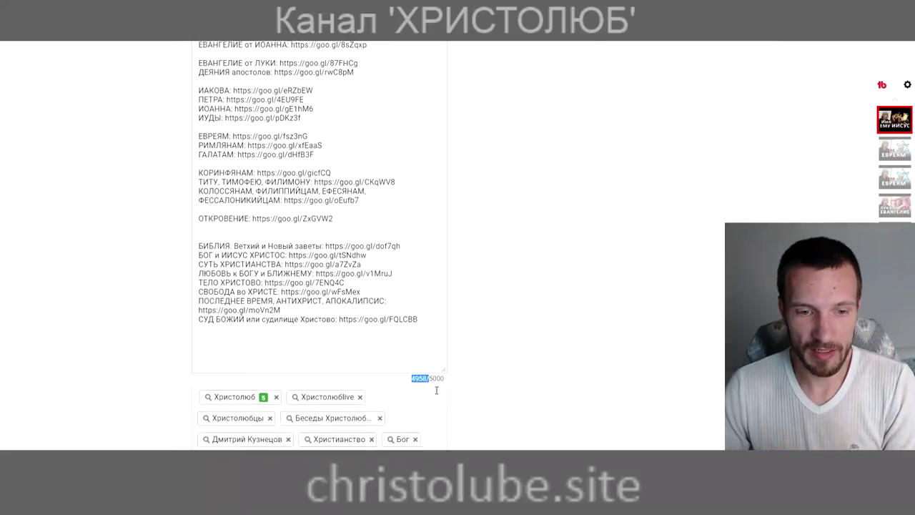
left_click(466, 360)
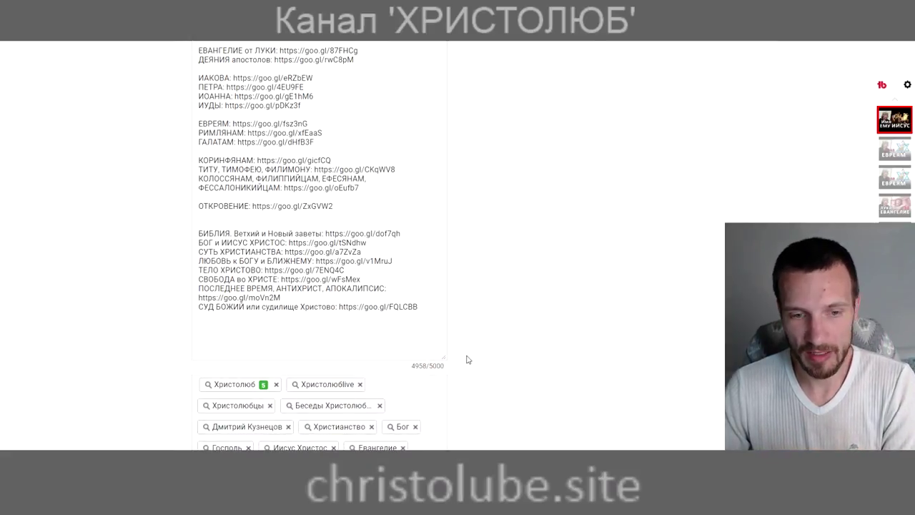
Review the video's full tag list and highlight the used-character figure in the tag counter.
scroll(466, 360, "down", 3)
scroll(468, 360, "down", 1)
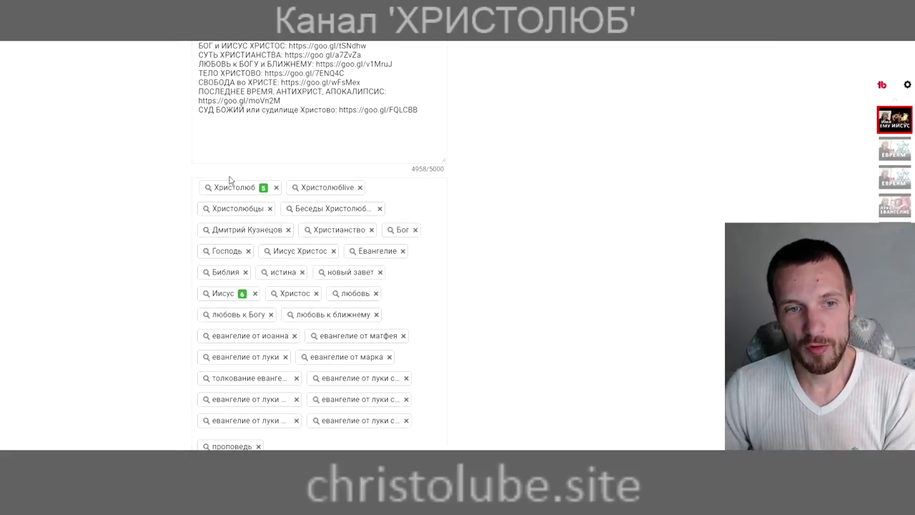
scroll(210, 379, "down", 2)
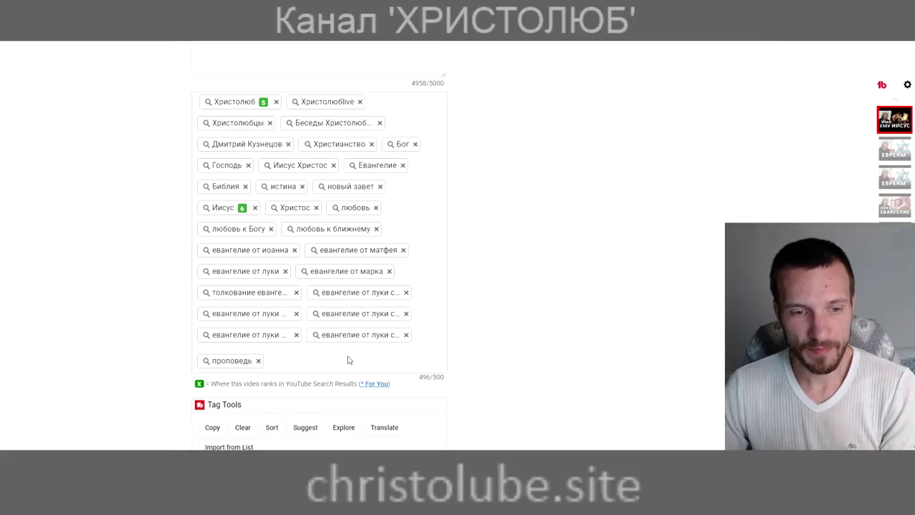
scroll(348, 360, "up", 2)
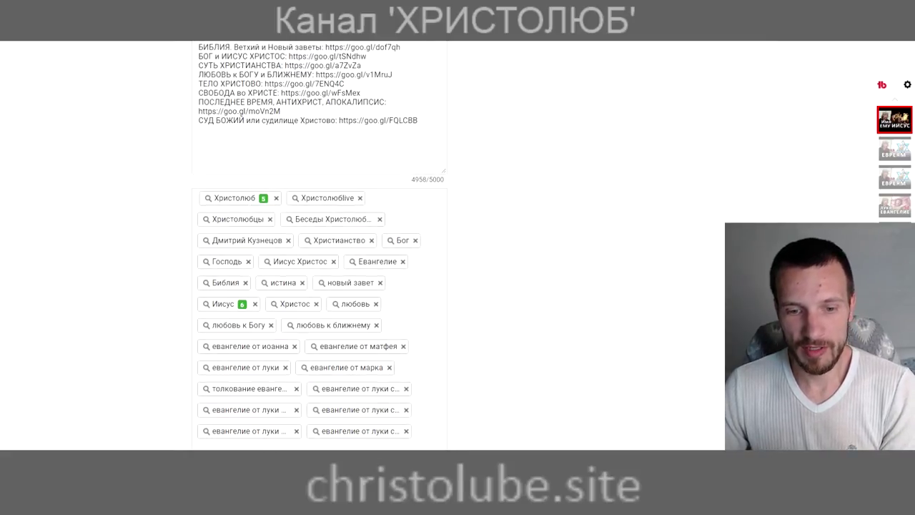
scroll(444, 427, "down", 1)
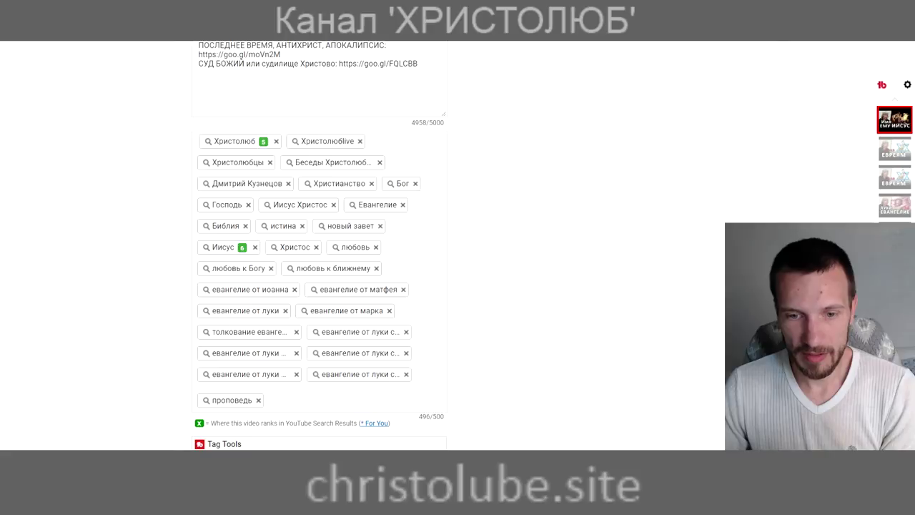
double_click(424, 416)
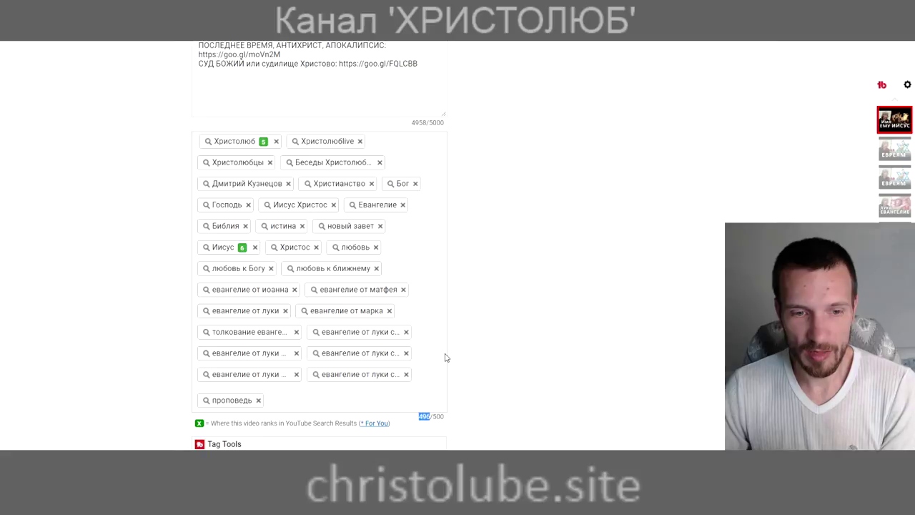
Look over the suggested related tags in Tag Tools, review the tag list again, and clear the tag counter's highlight.
scroll(444, 357, "down", 3)
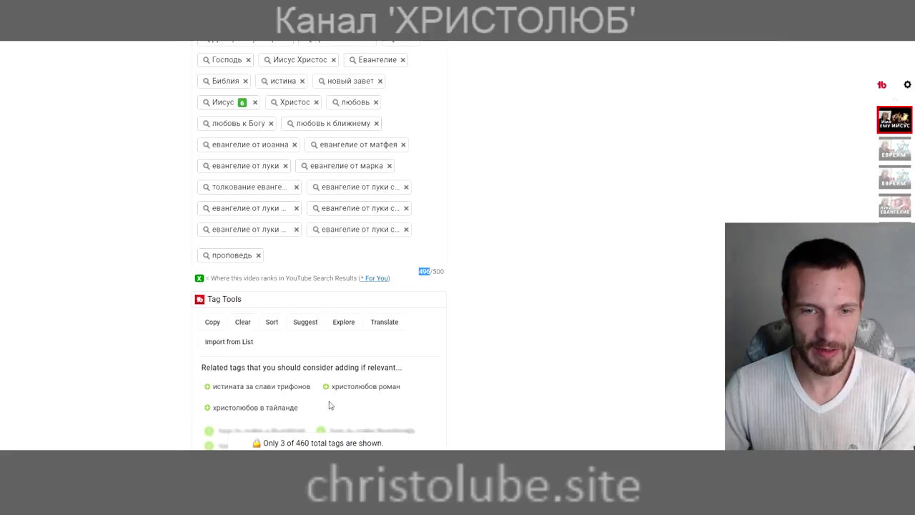
scroll(330, 406, "up", 6)
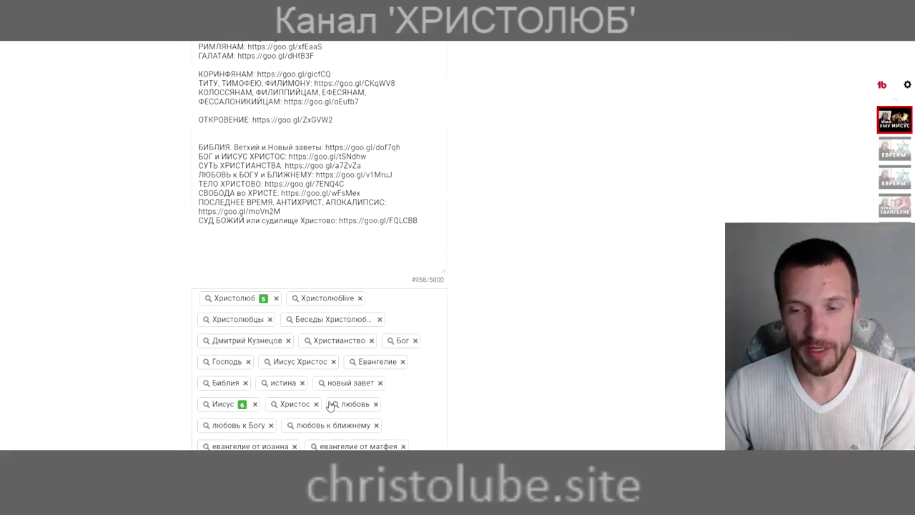
scroll(330, 406, "down", 4)
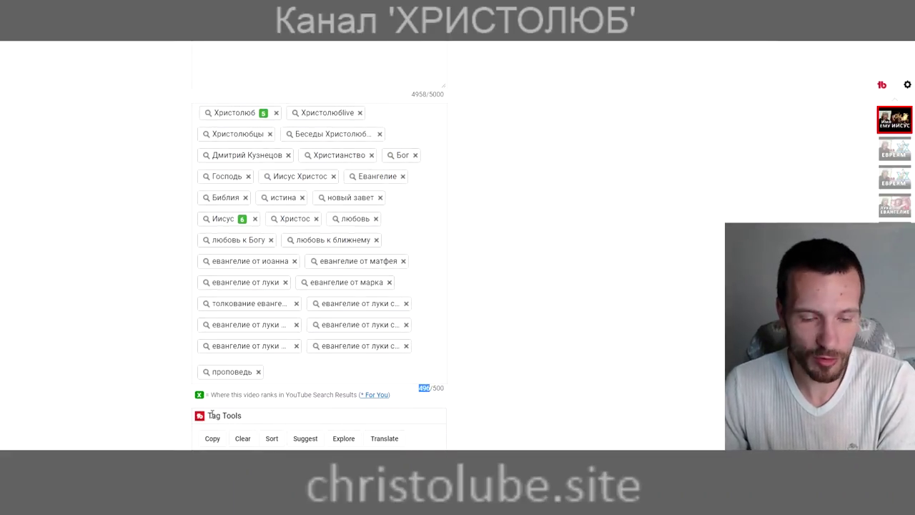
scroll(266, 420, "up", 5)
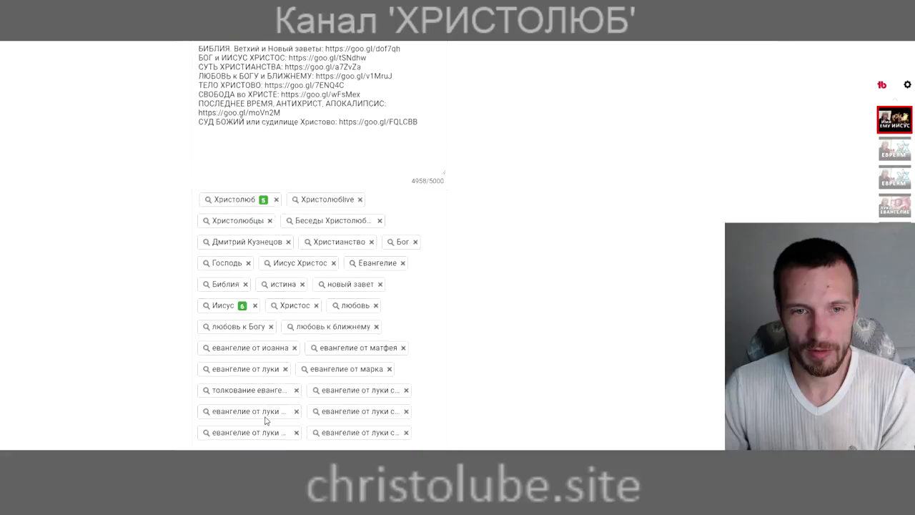
scroll(266, 422, "down", 4)
scroll(266, 422, "down", 1)
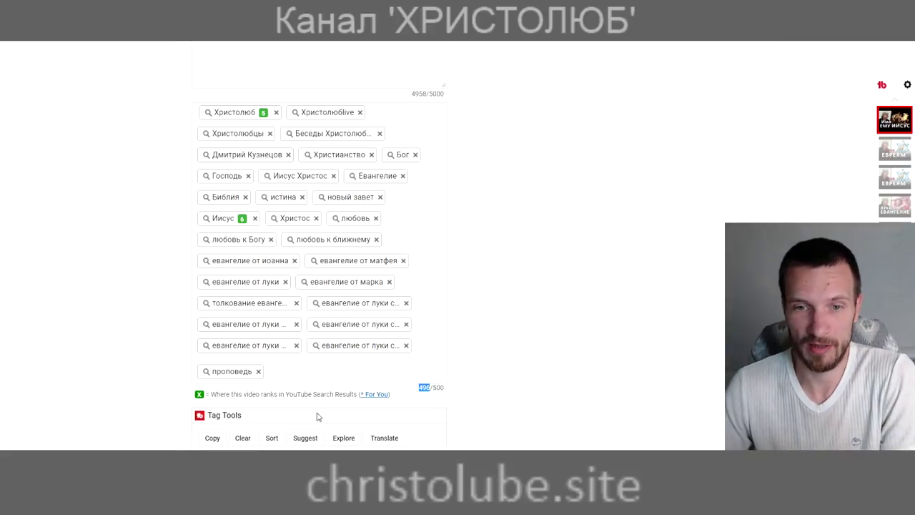
left_click(407, 398)
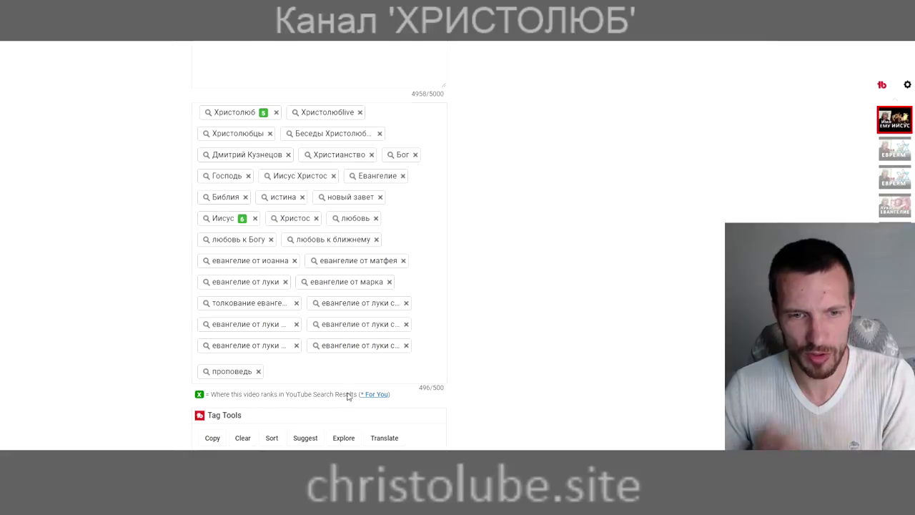
Review the description's links and contacts back up to the Bible passages, then return to the tag list and Tag Tools.
scroll(329, 399, "up", 5)
scroll(310, 406, "up", 5)
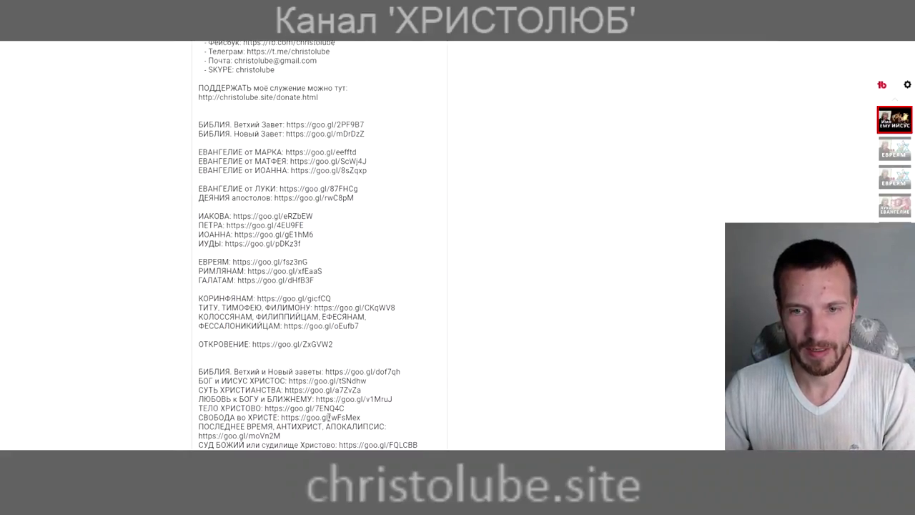
scroll(329, 423, "down", 1)
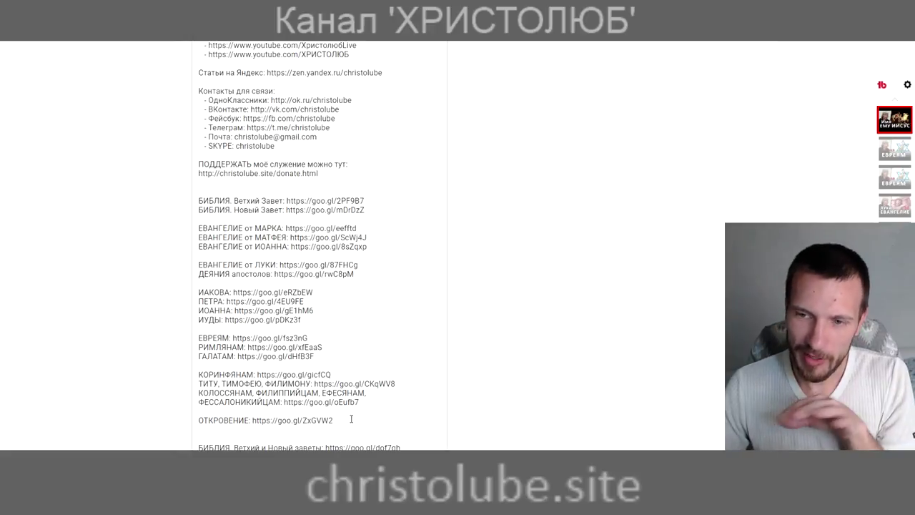
scroll(322, 348, "up", 5)
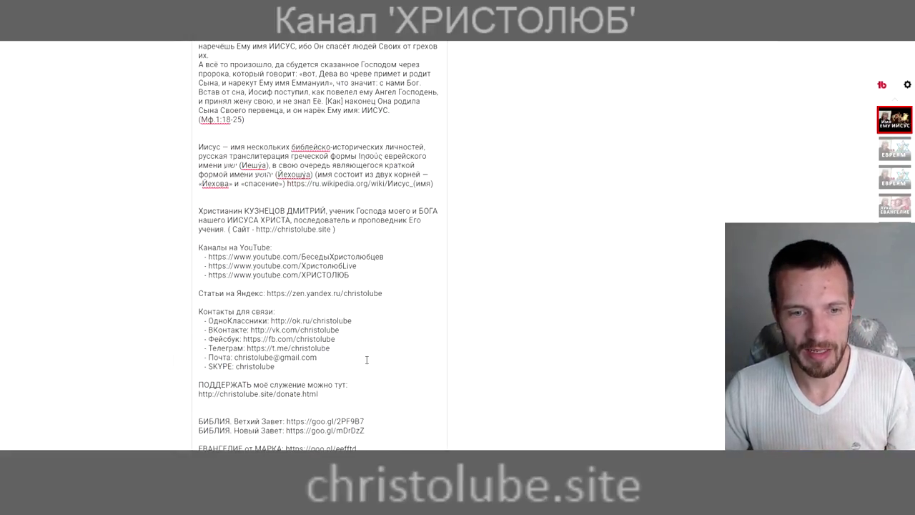
scroll(367, 359, "down", 15)
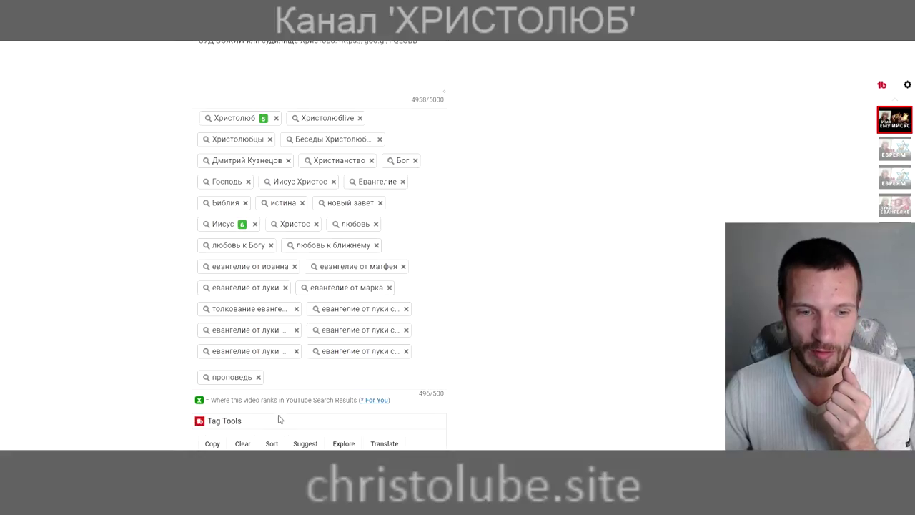
scroll(201, 429, "down", 1)
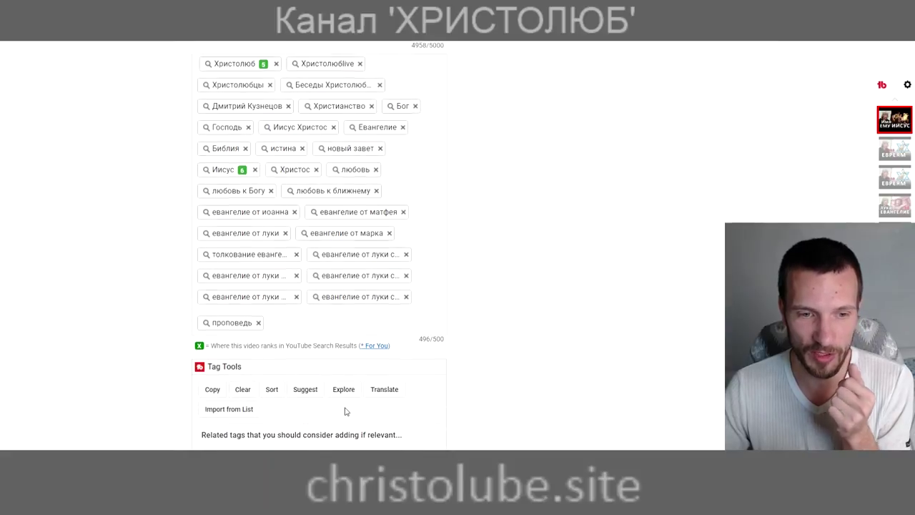
Copy the video's complete tag list to the clipboard with Tag Tools.
left_click(213, 391)
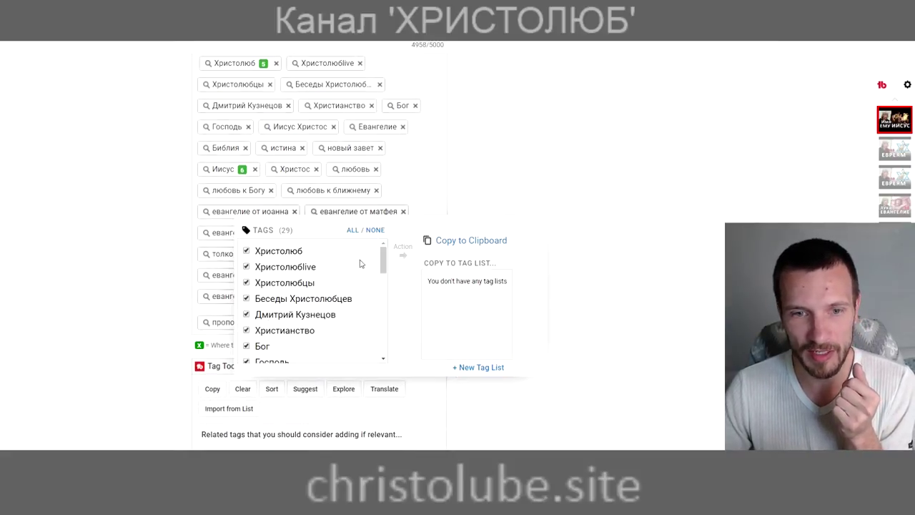
left_click(453, 241)
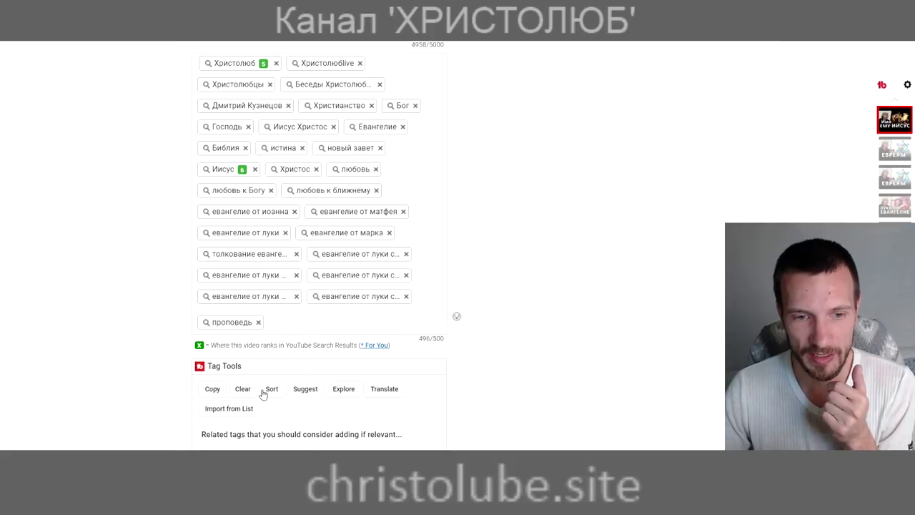
scroll(329, 416, "up", 3)
scroll(329, 416, "down", 2)
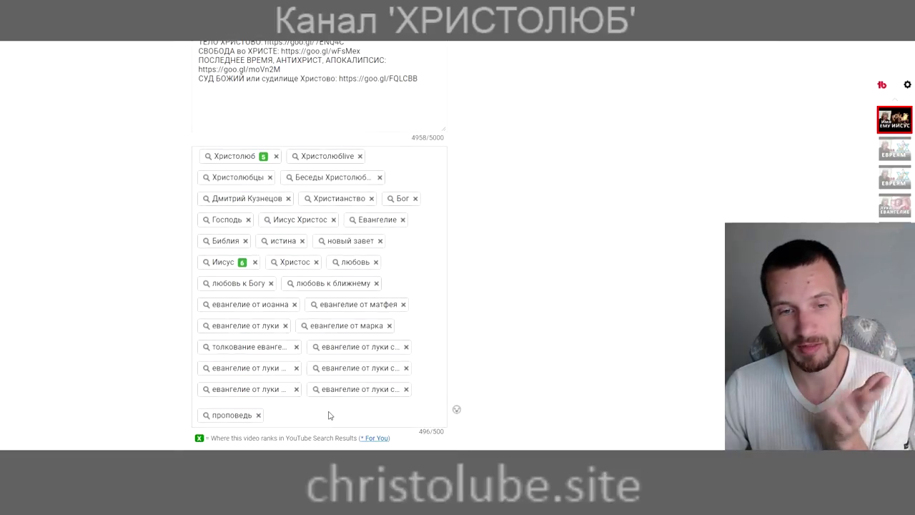
Review the video's title and opening description, its final playlist links, and the full tag list down to Tag Tools.
scroll(327, 416, "up", 5)
scroll(328, 416, "up", 15)
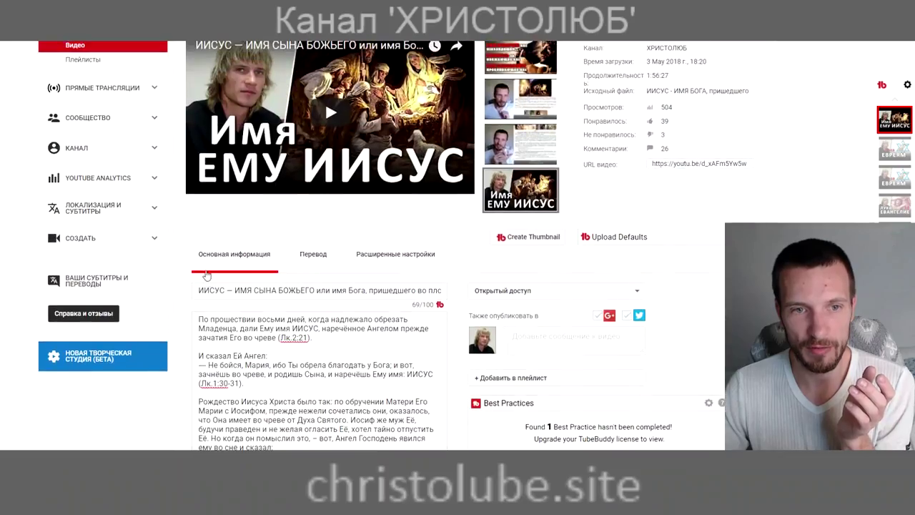
scroll(206, 275, "down", 15)
scroll(321, 246, "down", 5)
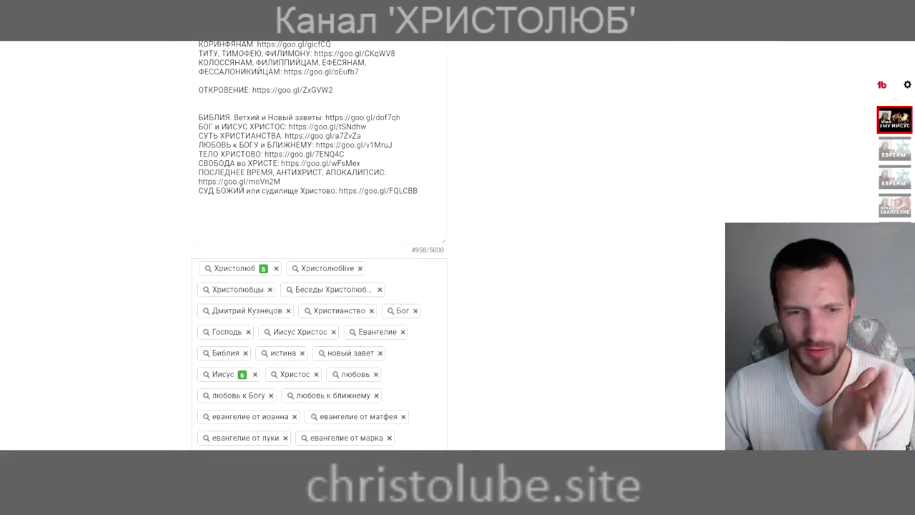
scroll(269, 422, "down", 2)
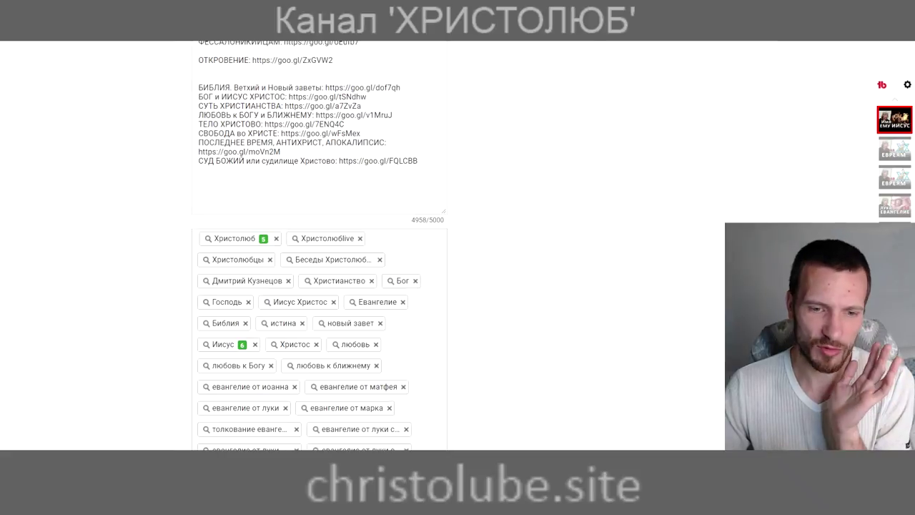
scroll(318, 437, "down", 3)
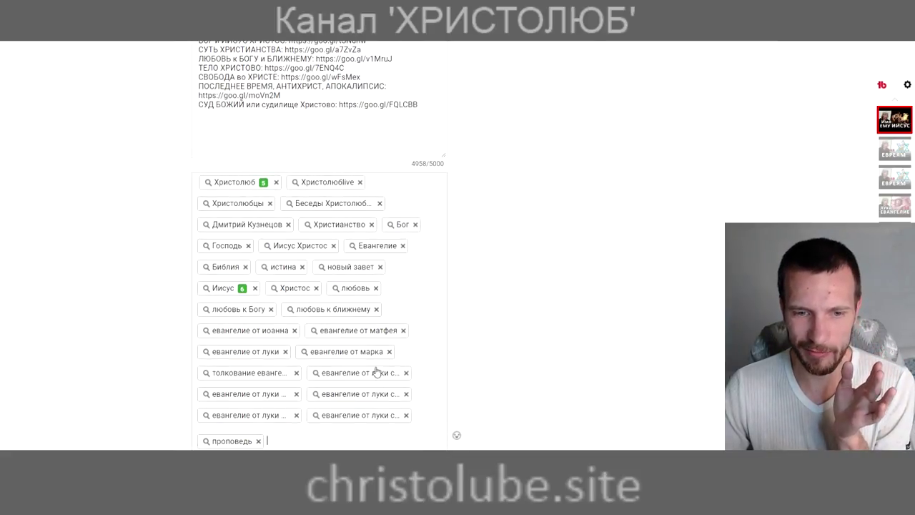
scroll(341, 397, "down", 3)
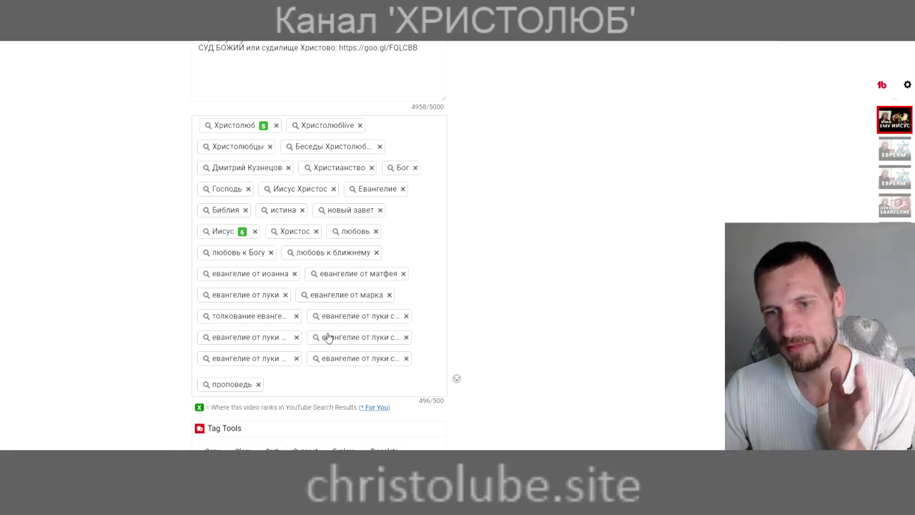
Return to the video's basic information, review its visibility setting, and view the option for adding it to a playlist without changing anything.
scroll(332, 399, "up", 15)
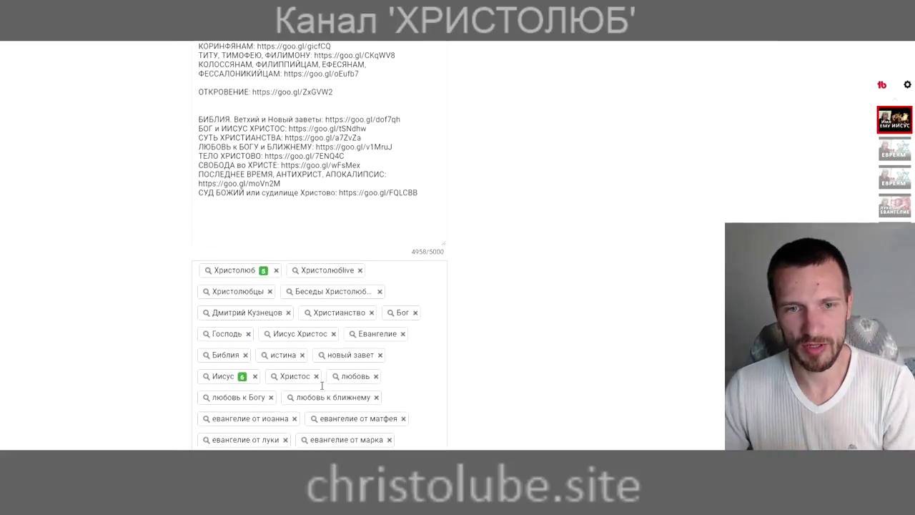
scroll(263, 331, "up", 10)
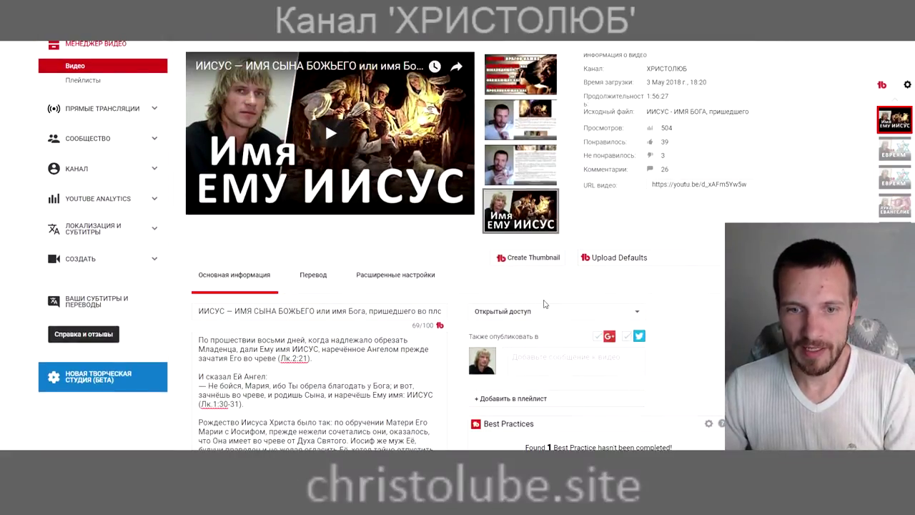
scroll(532, 304, "down", 1)
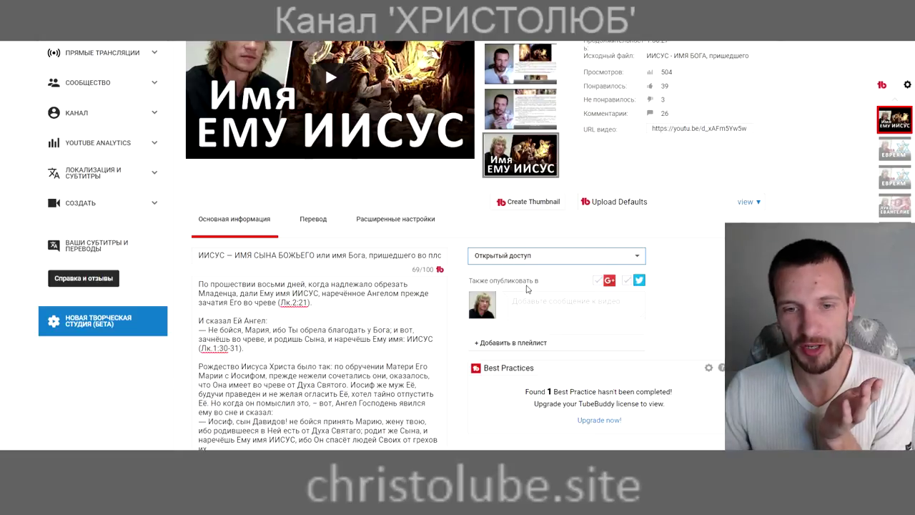
left_click(665, 290)
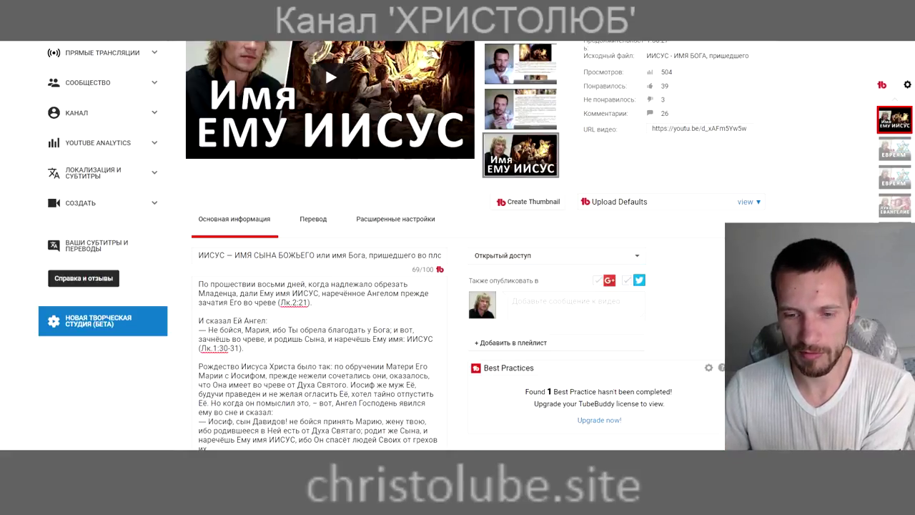
left_click(506, 347)
key("Escape")
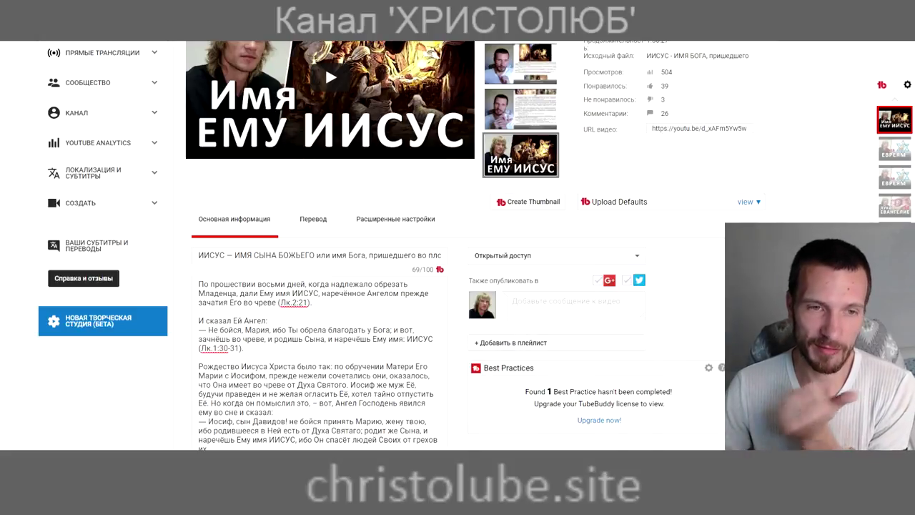
From the channel's playlists page, open the playlist ЕВАНГЕЛИЕ от ЛУКИ and bring up its editing page.
scroll(646, 318, "down", 1)
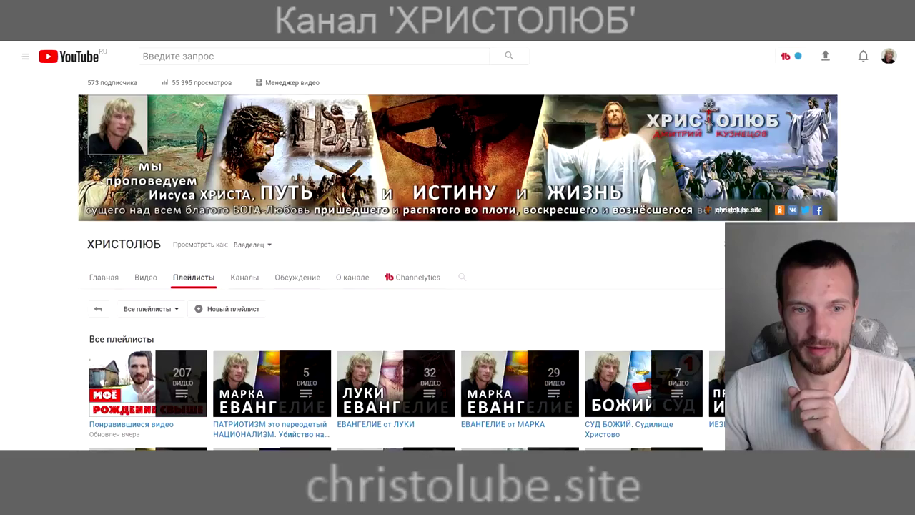
scroll(299, 332, "down", 4)
scroll(299, 333, "up", 5)
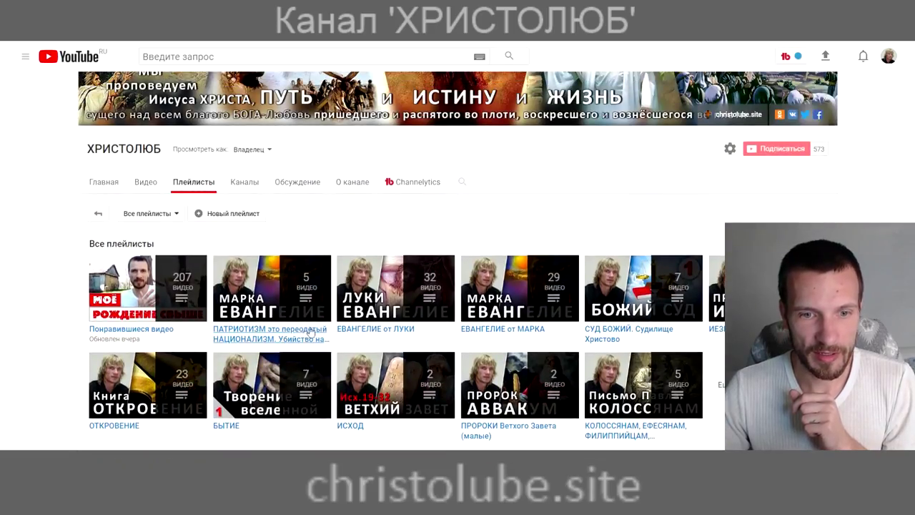
left_click(368, 331)
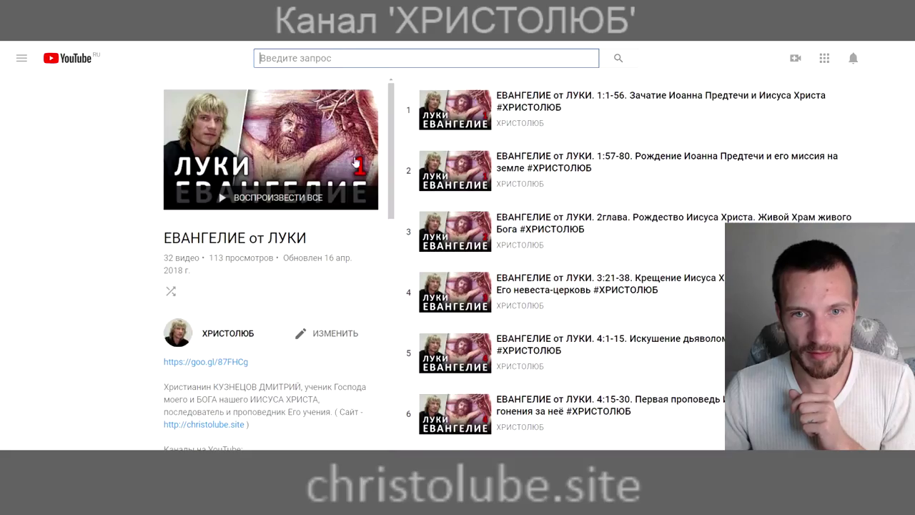
left_click(326, 334)
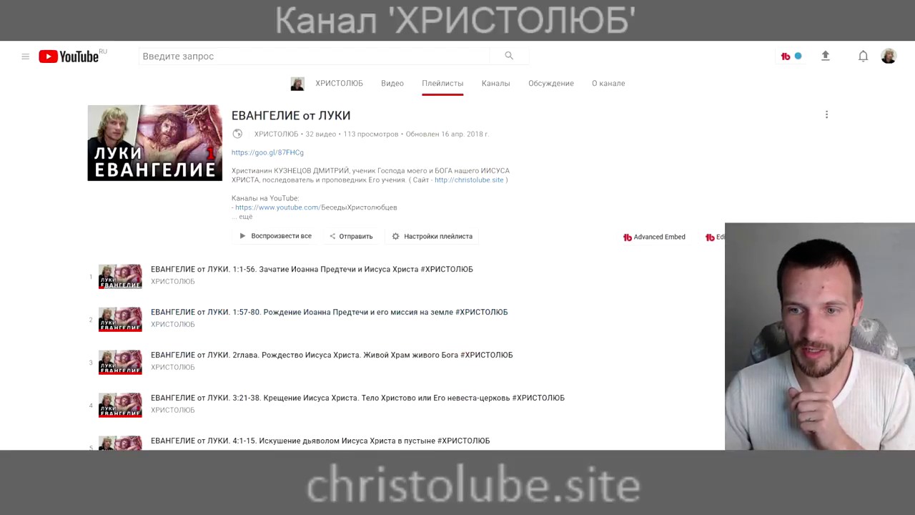
Open the add-video dialog of the ЕВАНГЕЛИЕ от ЛУКИ playlist and view its video search, URL and own-videos options.
scroll(357, 286, "down", 1)
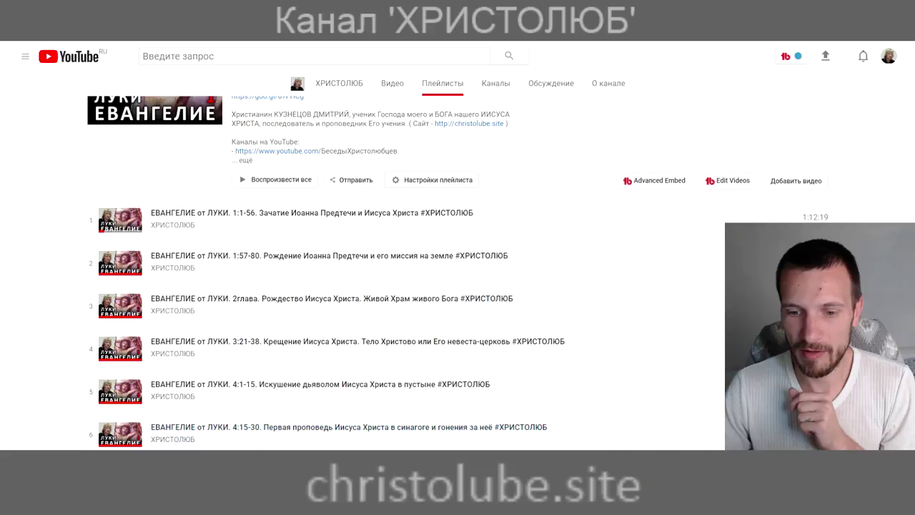
left_click(794, 181)
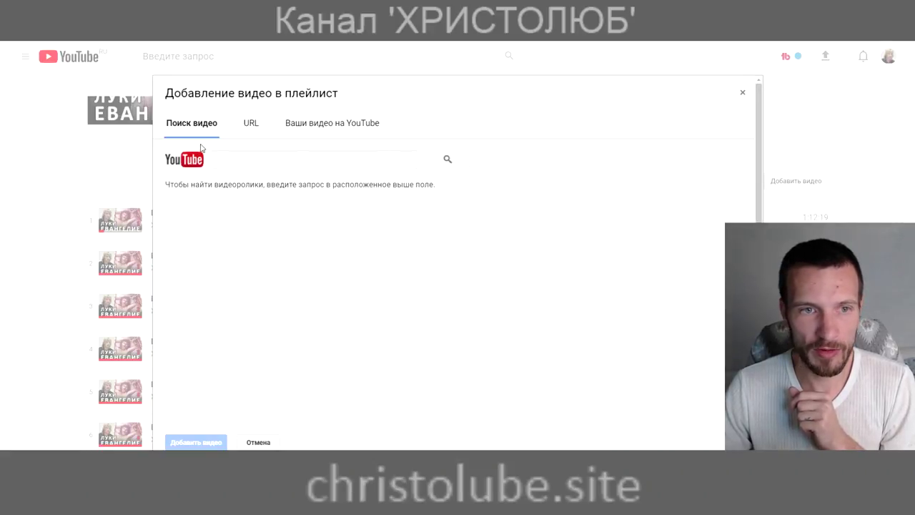
left_click(220, 159)
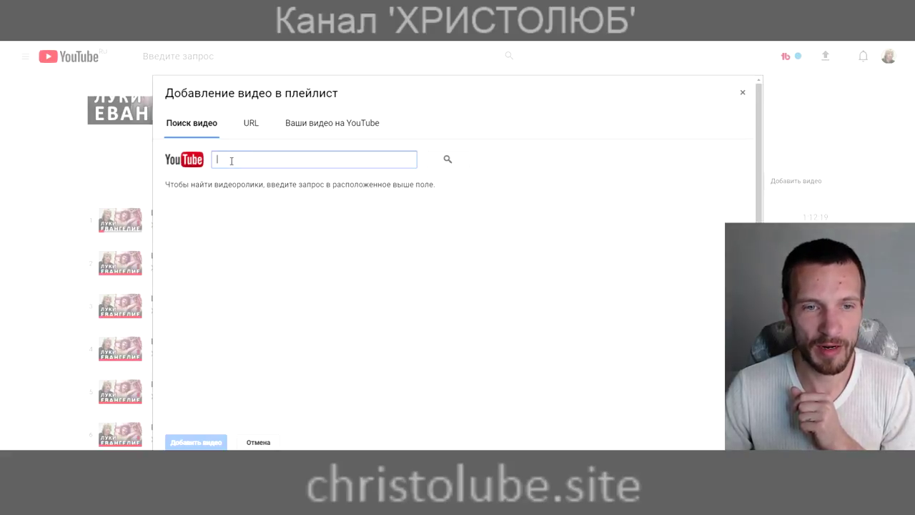
left_click(251, 123)
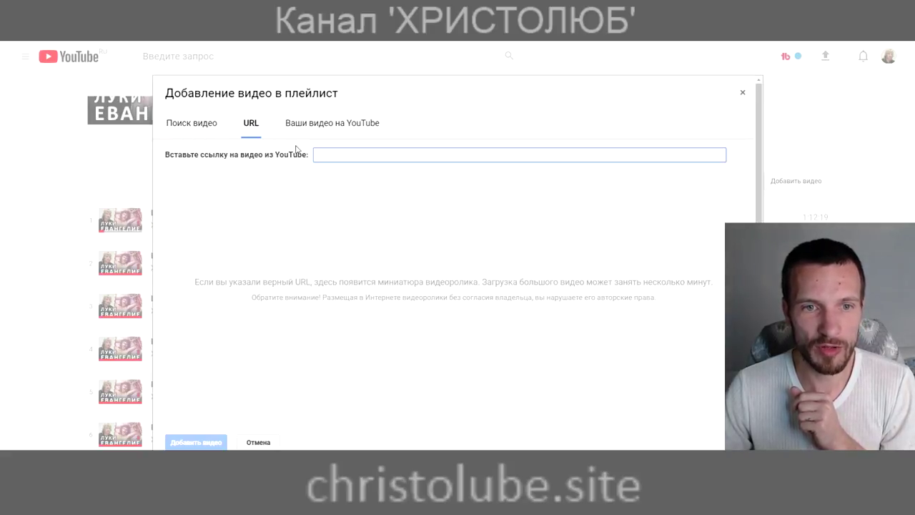
left_click(312, 125)
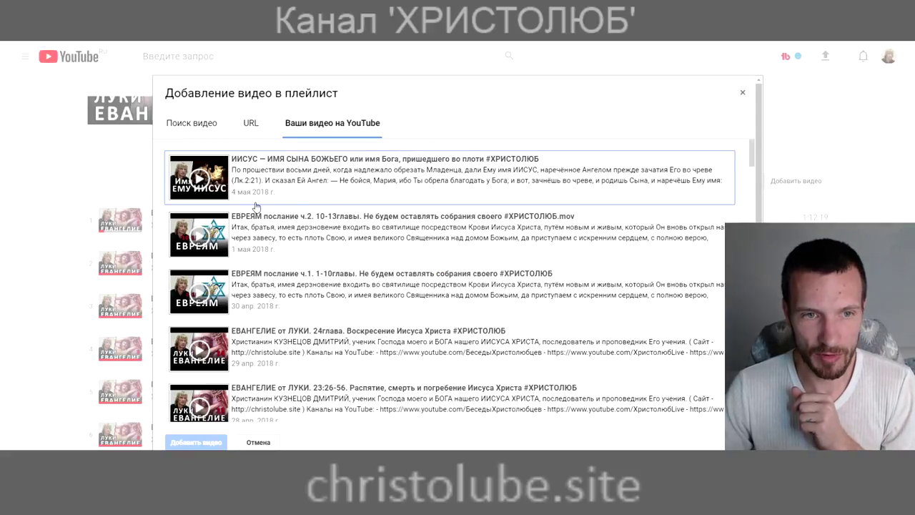
Try selecting and deselecting several of the channel's own videos for the playlist, and close the dialog without adding any.
left_click(264, 189)
left_click(259, 228)
left_click(256, 290)
left_click(252, 277)
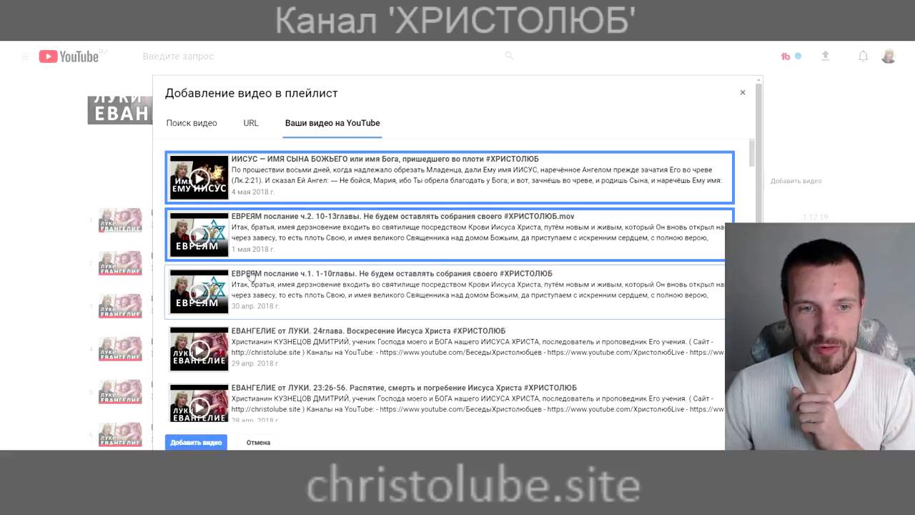
left_click(250, 251)
left_click(250, 199)
left_click(252, 400)
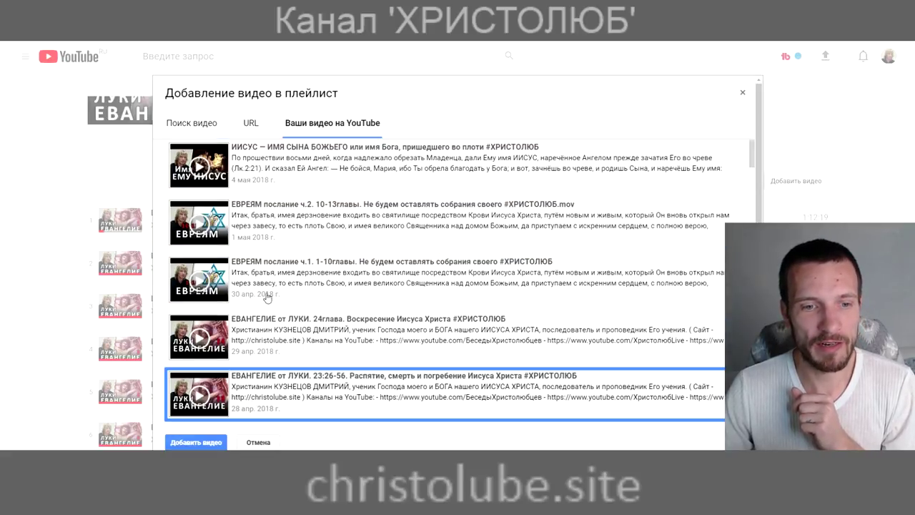
left_click(269, 267)
left_click(271, 179)
left_click(261, 346)
left_click(255, 400)
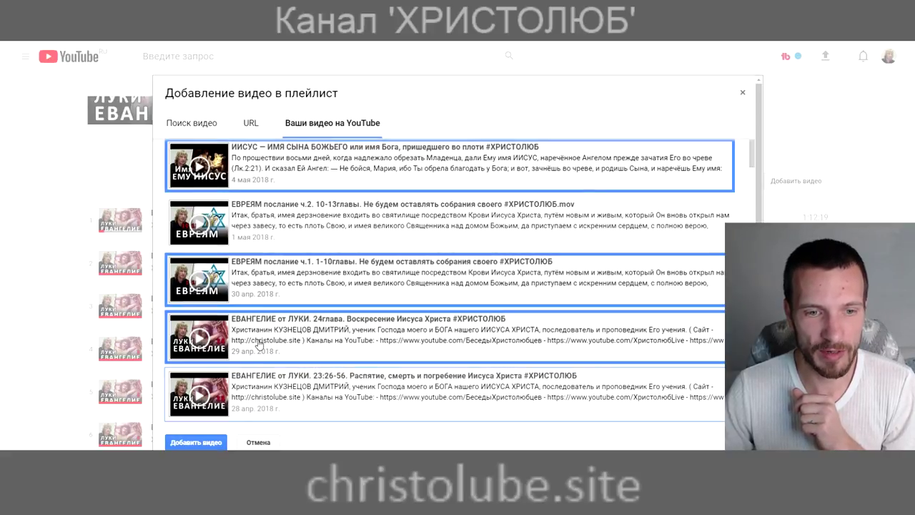
left_click(256, 318)
left_click(253, 288)
left_click(256, 188)
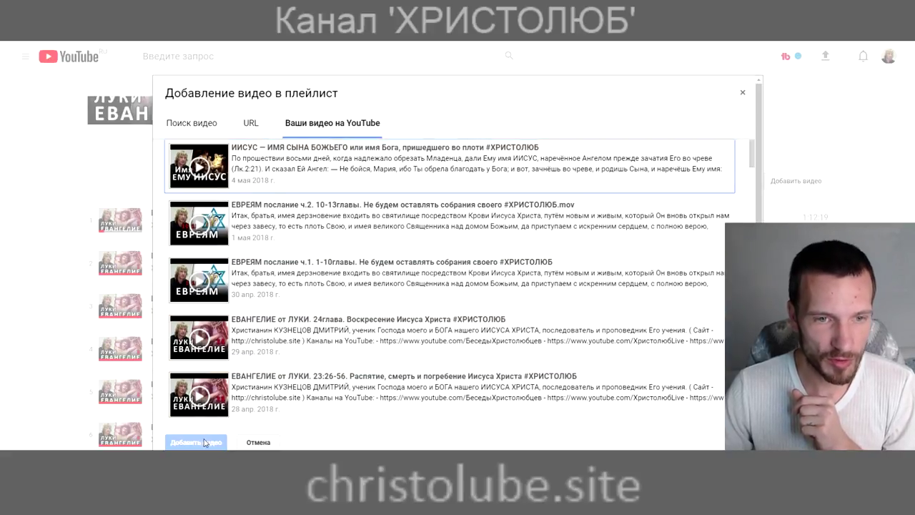
left_click(742, 93)
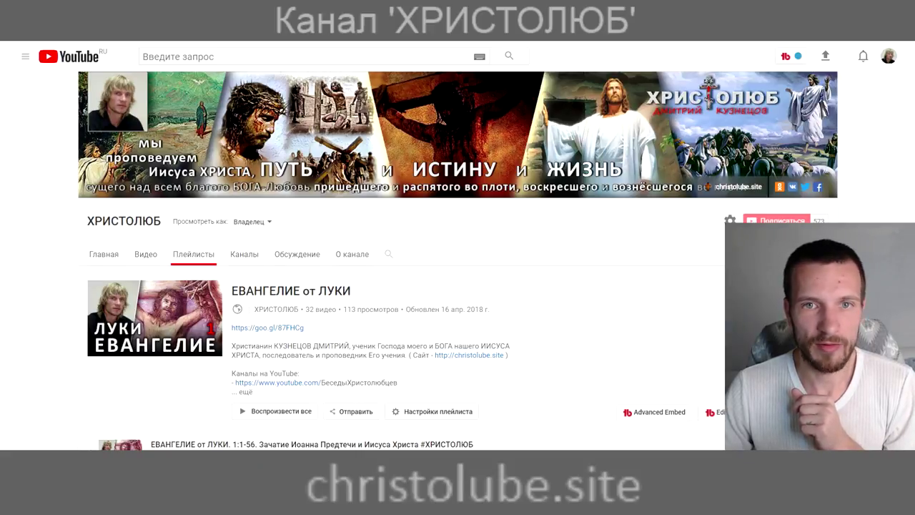
Switch to the editing page of the video about the name ИИСУС and view the playlists it can be added to.
key("F5")
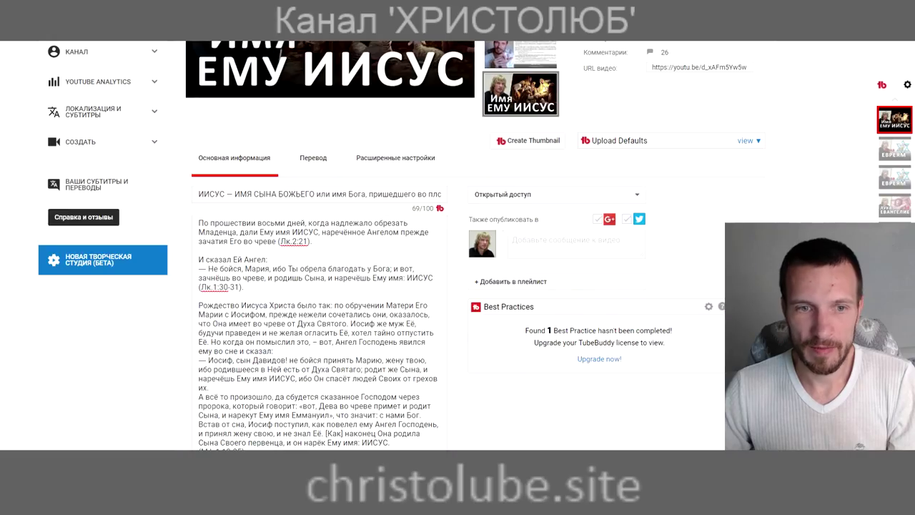
left_click(504, 284)
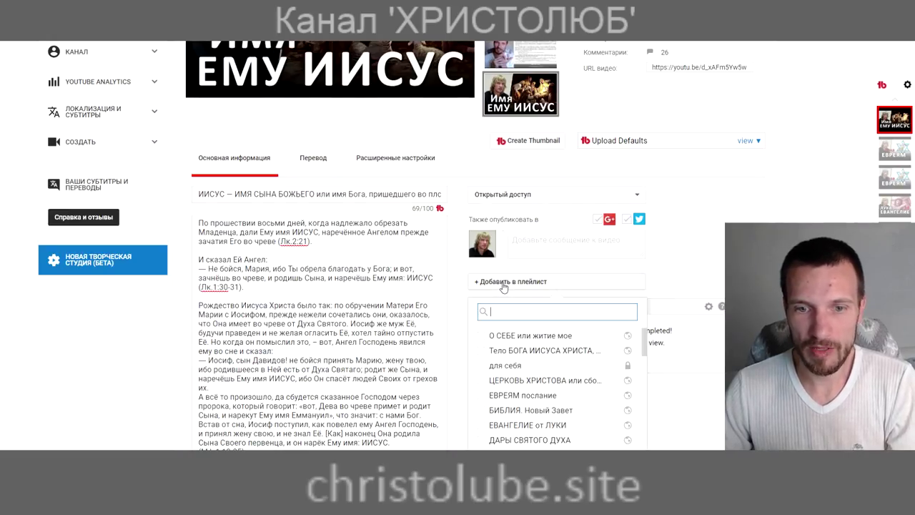
left_click(504, 284)
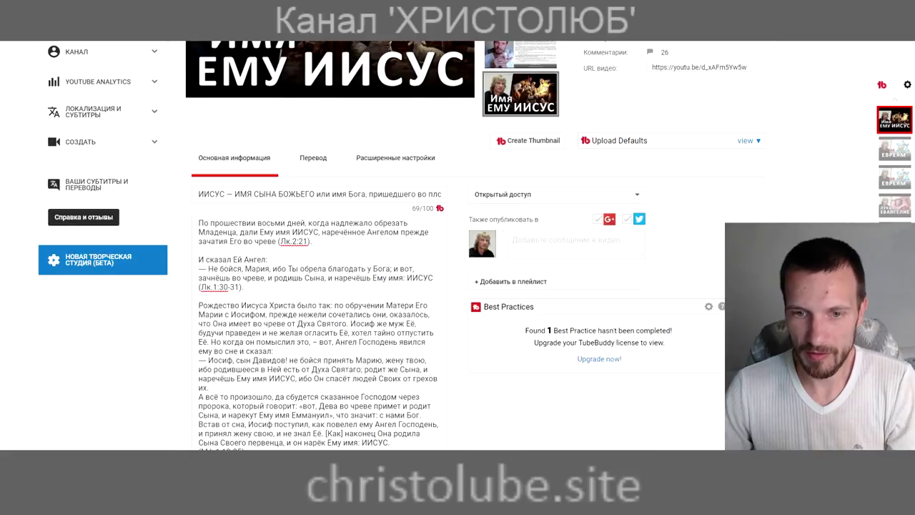
left_click(500, 283)
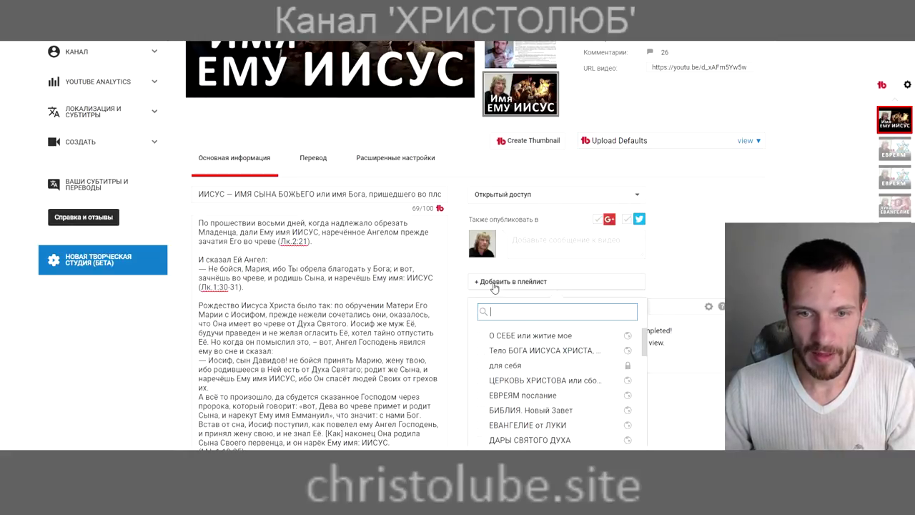
scroll(531, 372, "down", 6)
left_click_drag(643, 413, 645, 309)
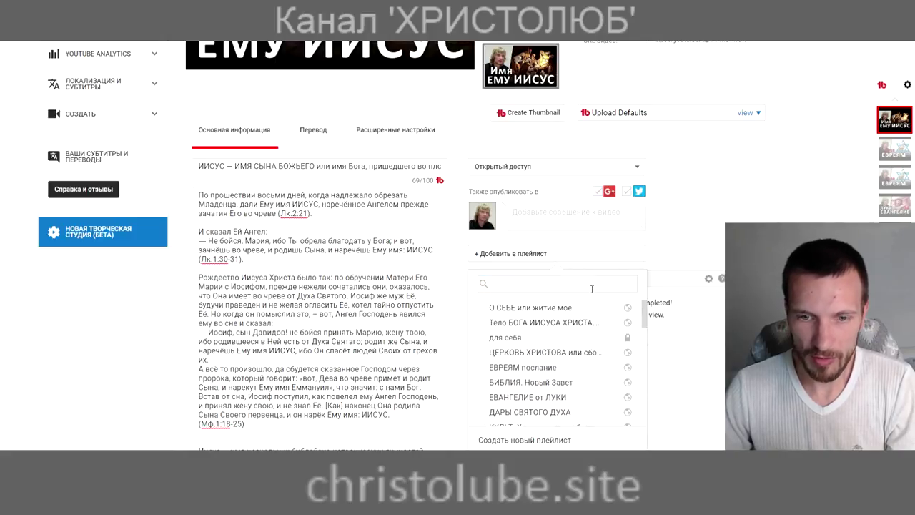
Filter the video's playlist choices by "т" and clear the filter.
left_click(511, 282)
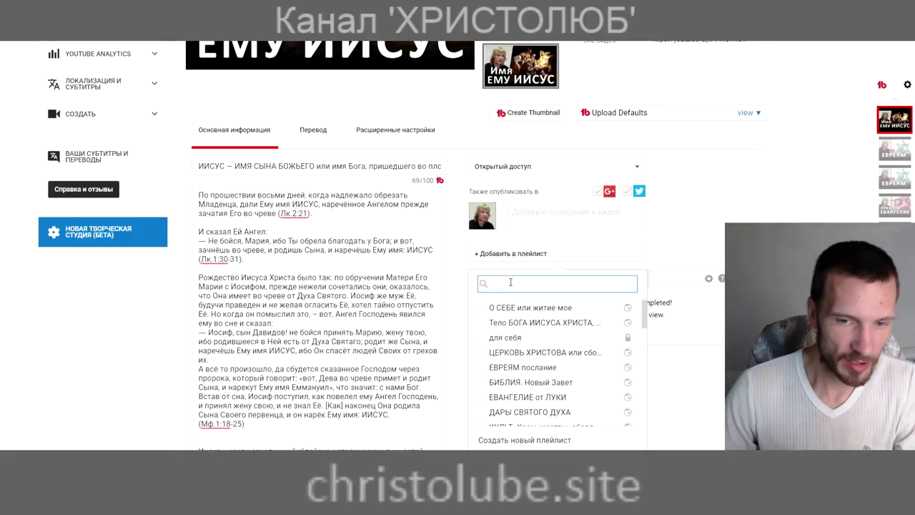
type("т")
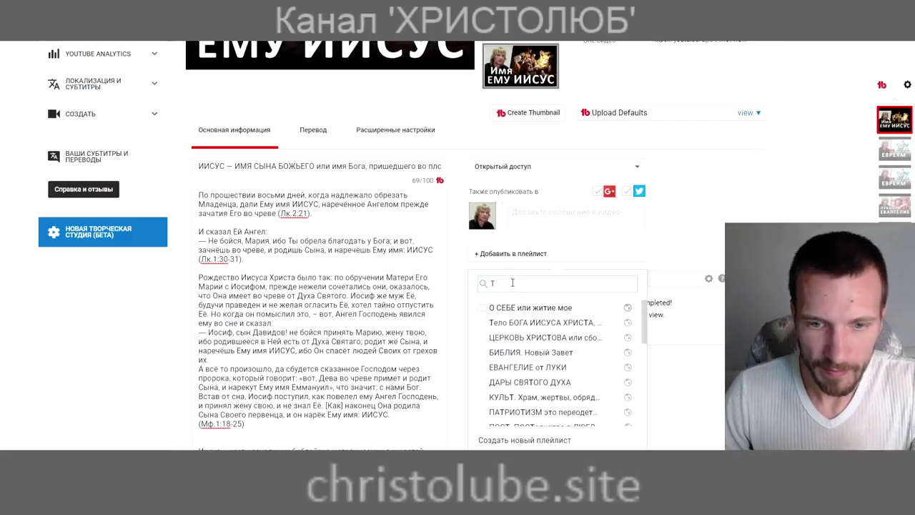
key("BackSpace")
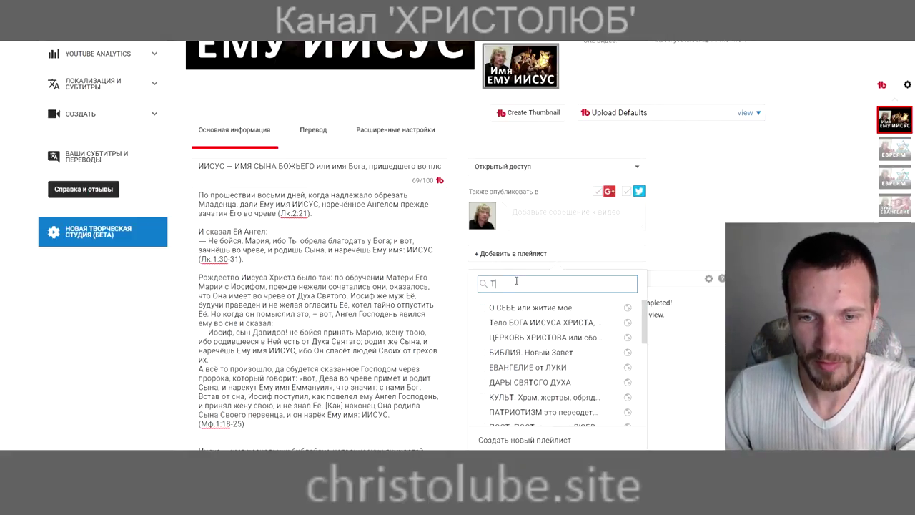
Try starting a new playlist named "т", clear the name, check the privacy choices and close the form without creating it.
left_click(533, 442)
scroll(533, 442, "down", 3)
type("т")
left_click(494, 347)
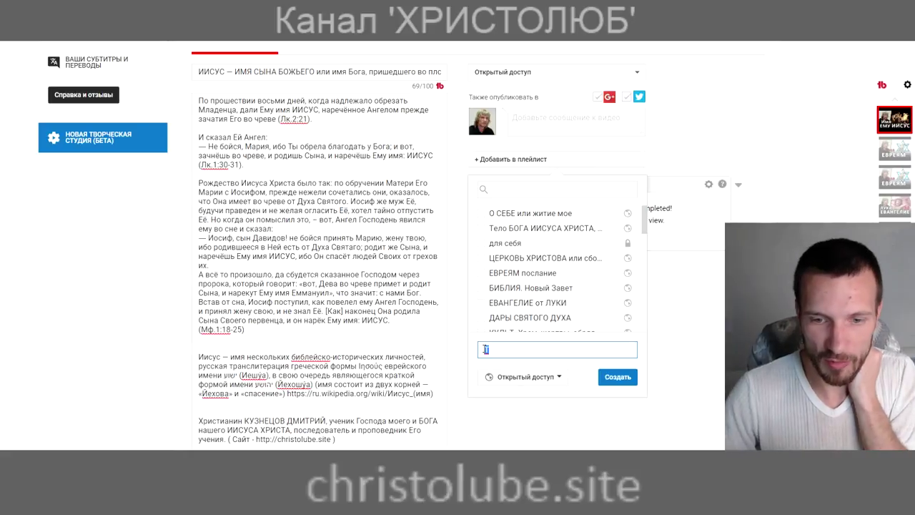
key("BackSpace")
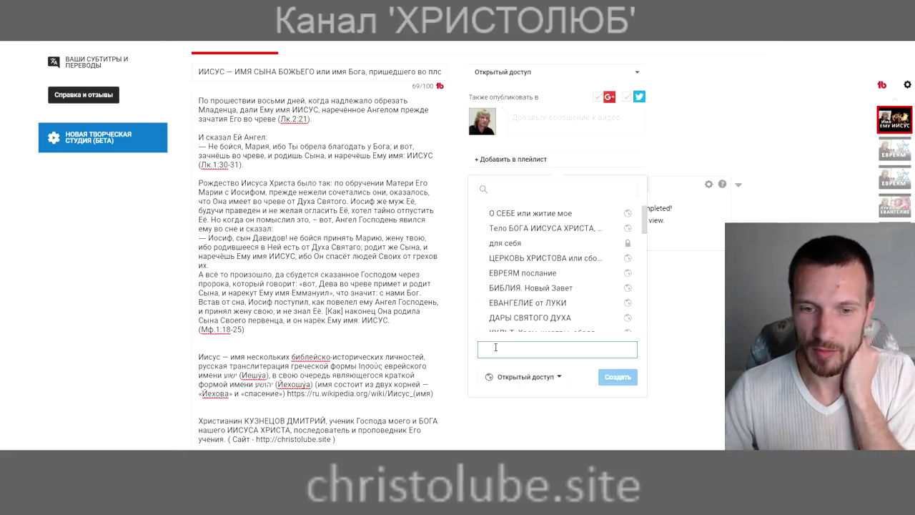
left_click(544, 377)
left_click(547, 379)
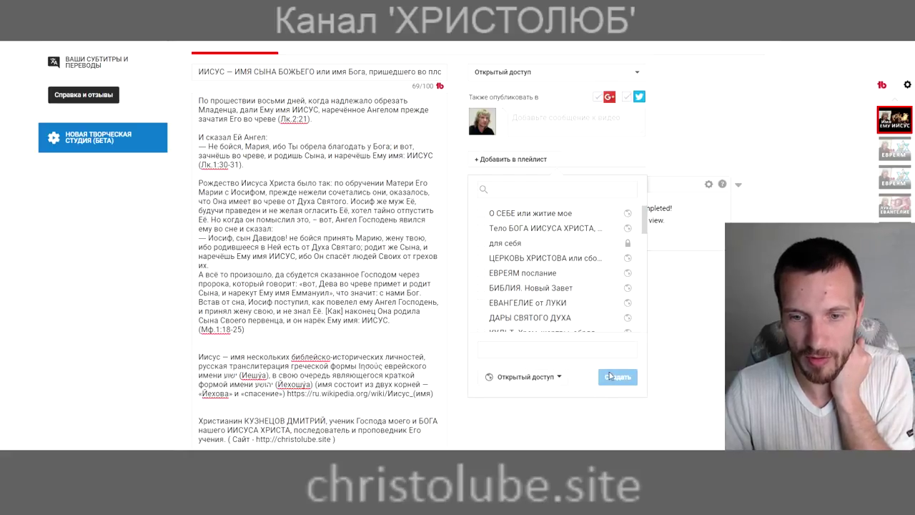
left_click(541, 350)
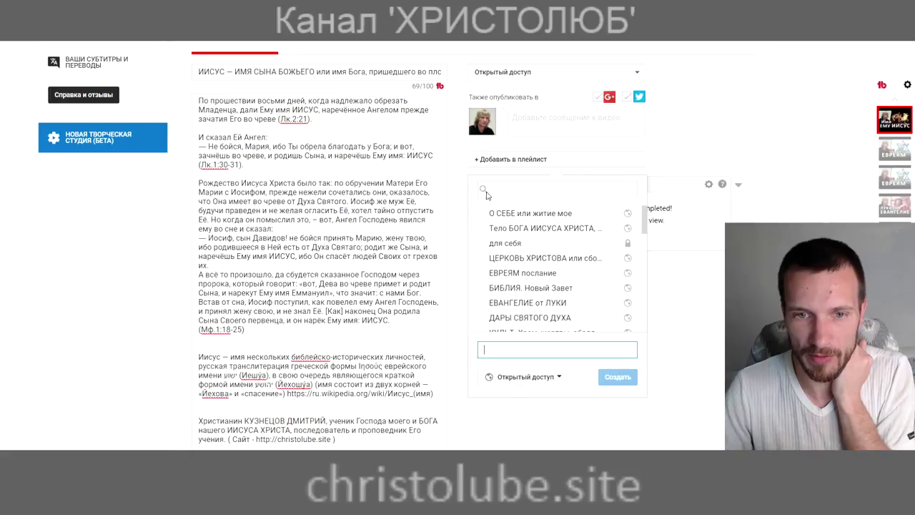
left_click(708, 147)
Examine the video's translation settings and its advanced settings for comments, licence, distribution and category.
scroll(563, 297, "up", 3)
left_click(320, 206)
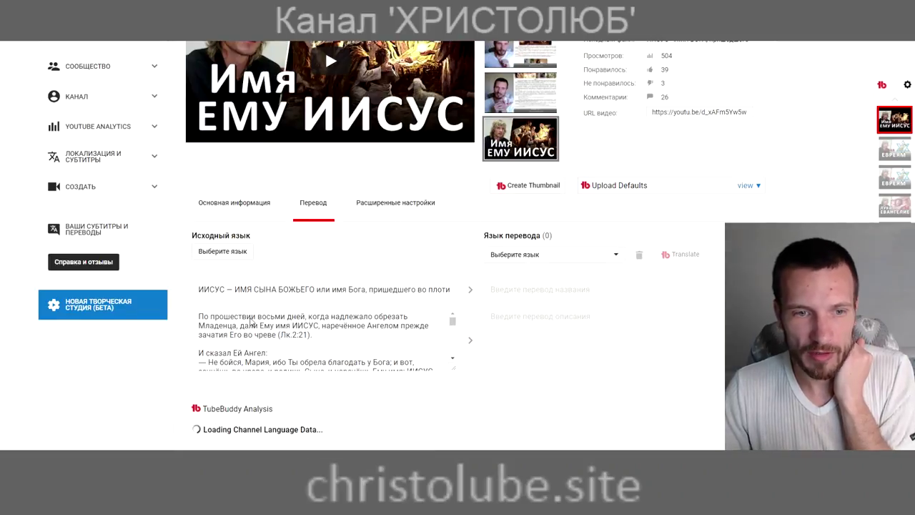
left_click(393, 206)
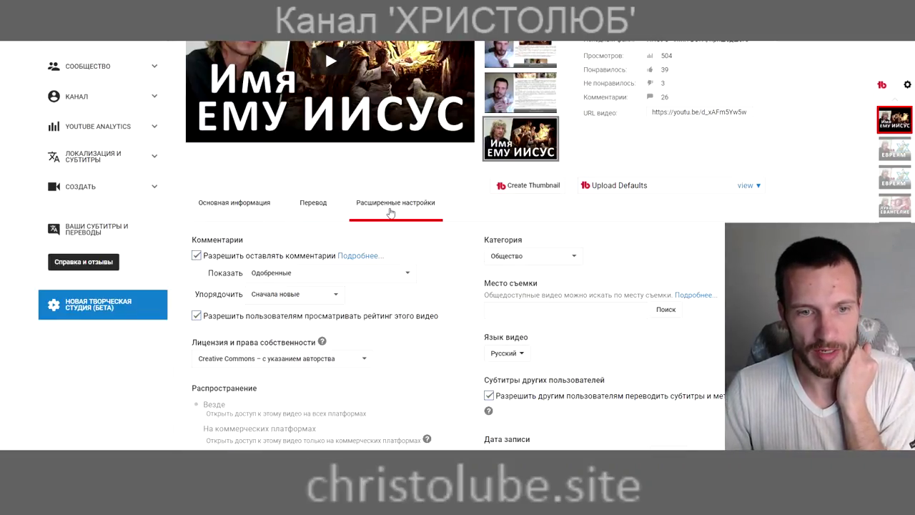
scroll(405, 223, "down", 1)
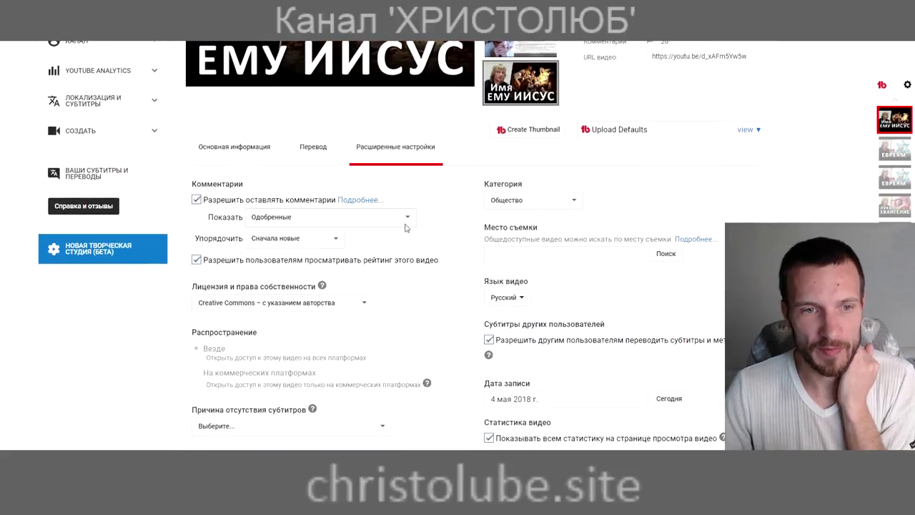
scroll(382, 276, "down", 1)
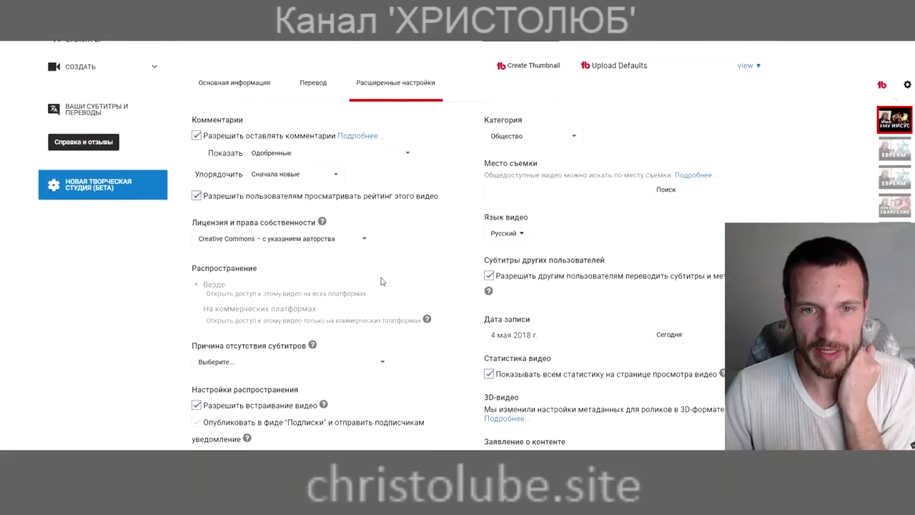
scroll(381, 281, "down", 1)
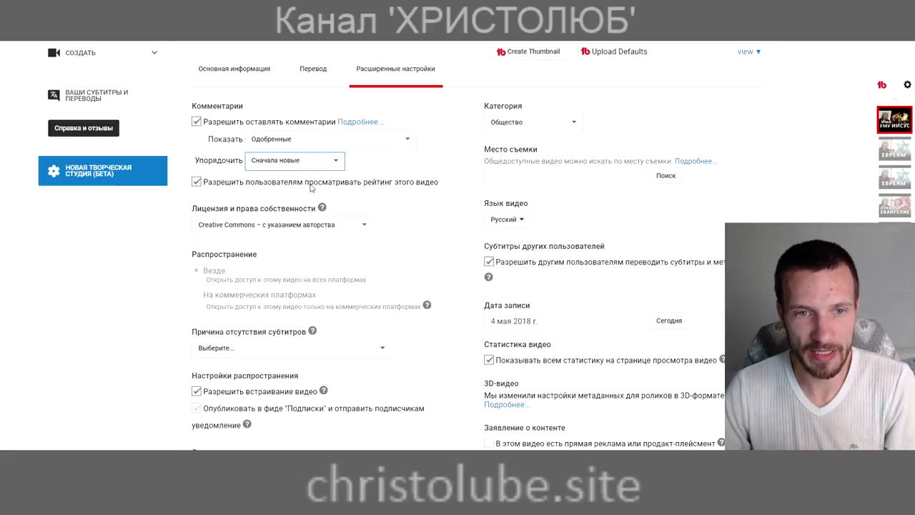
Switch to a video's watch page and sort its comments by Сначала популярные.
key("ctrl+w")
scroll(205, 366, "down", 15)
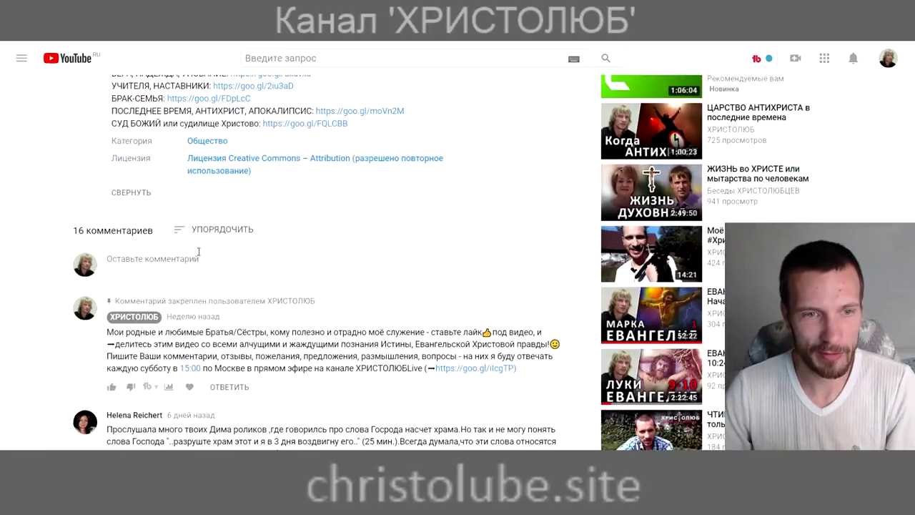
left_click(236, 237)
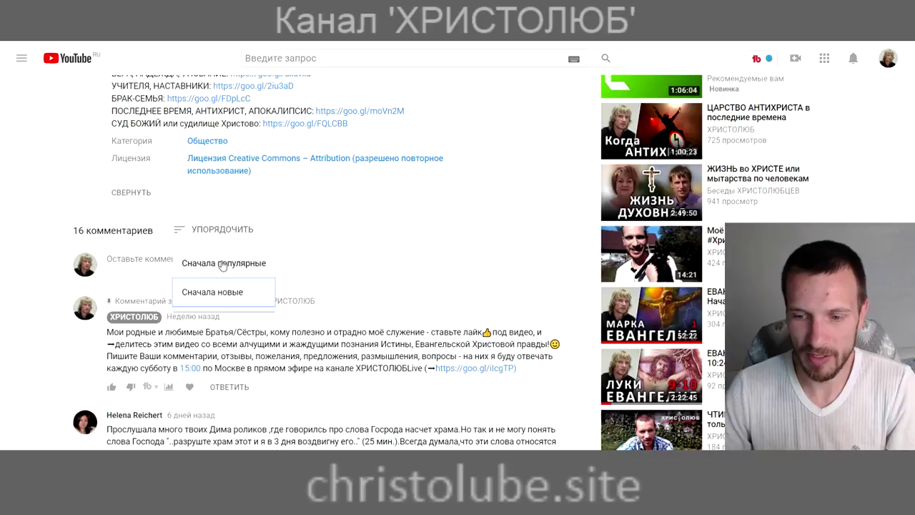
left_click(223, 265)
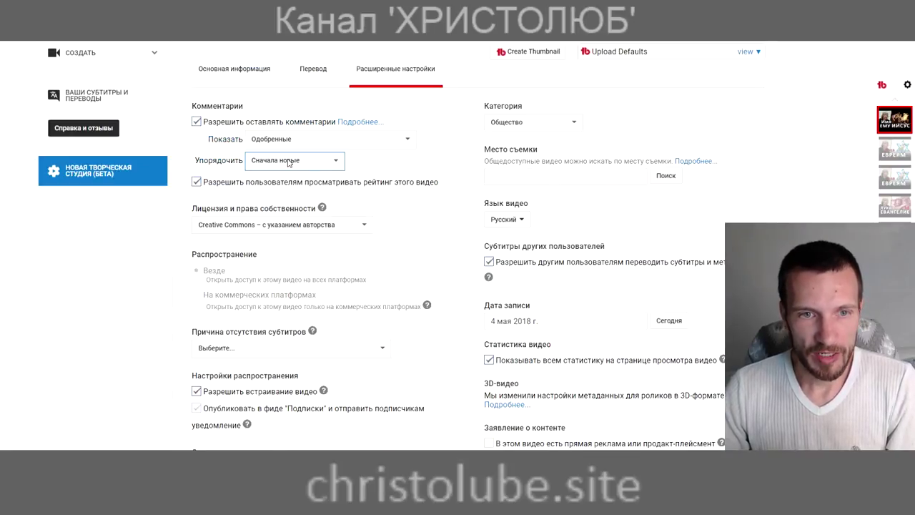
Examine the recording date calendar and the video language choices in the advanced settings without changing them.
left_click(585, 321)
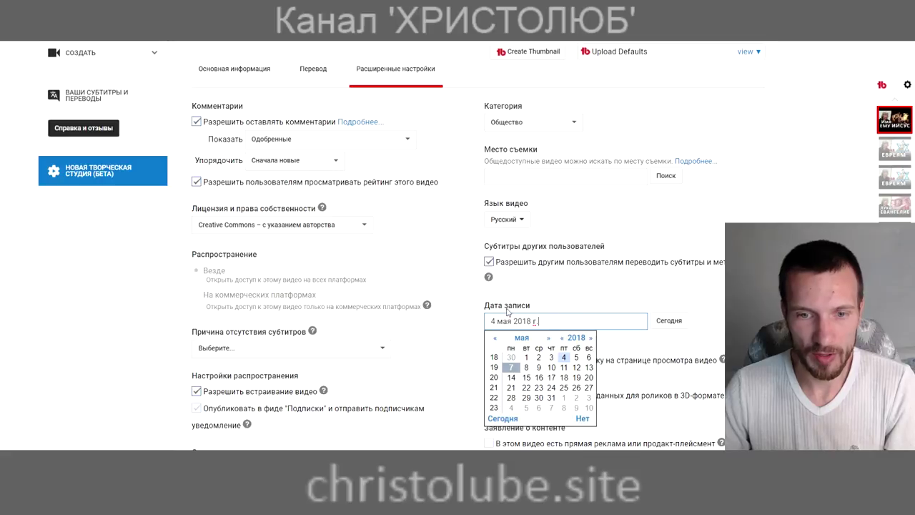
left_click(479, 294)
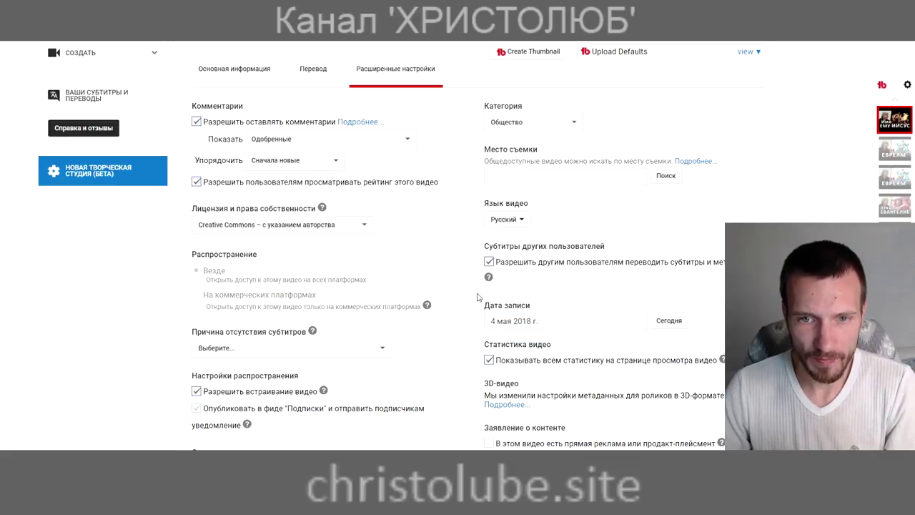
left_click(512, 223)
left_click_drag(480, 205, 524, 212)
left_click(540, 213)
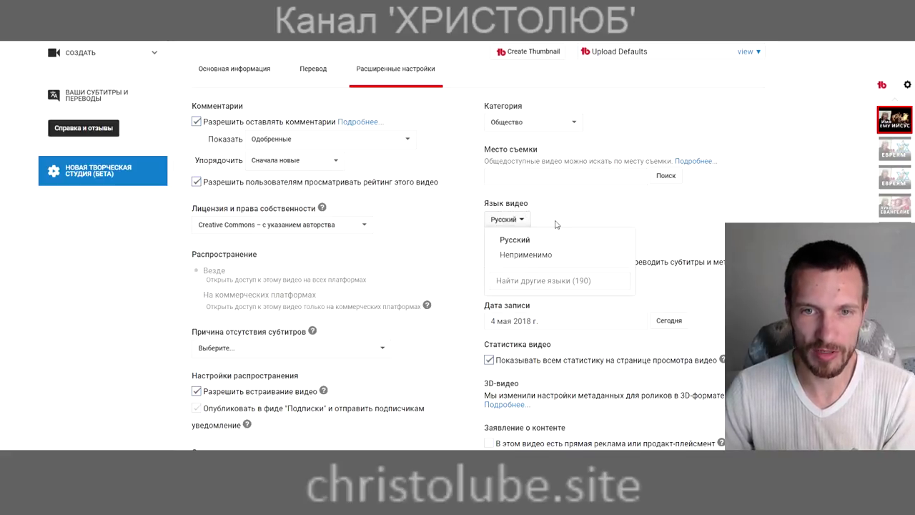
left_click(465, 226)
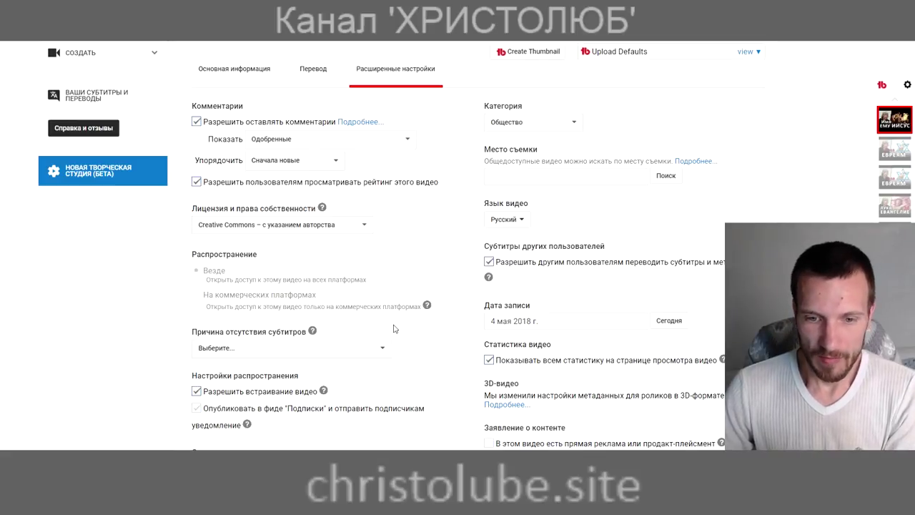
scroll(437, 273, "up", 1)
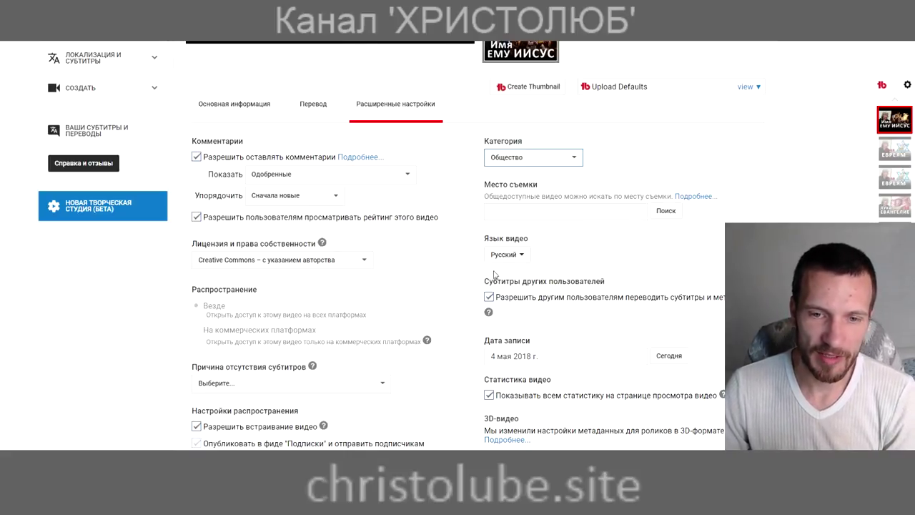
Close the category choices unchanged, return to the video's basic information and save the video's changes.
left_click(434, 268)
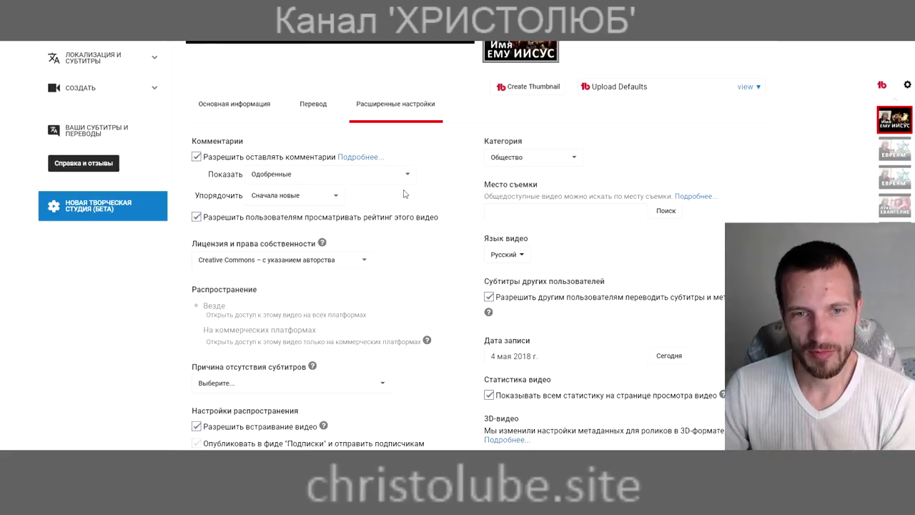
scroll(441, 202, "up", 1)
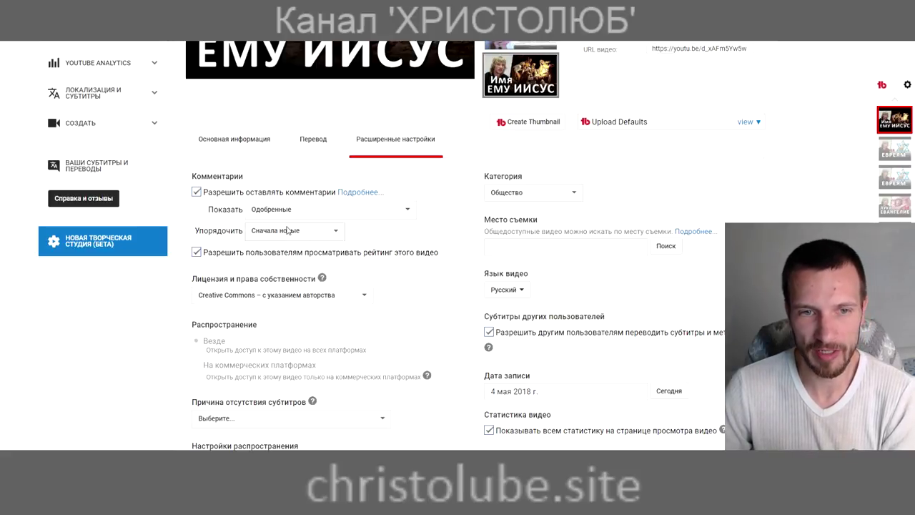
scroll(289, 231, "up", 5)
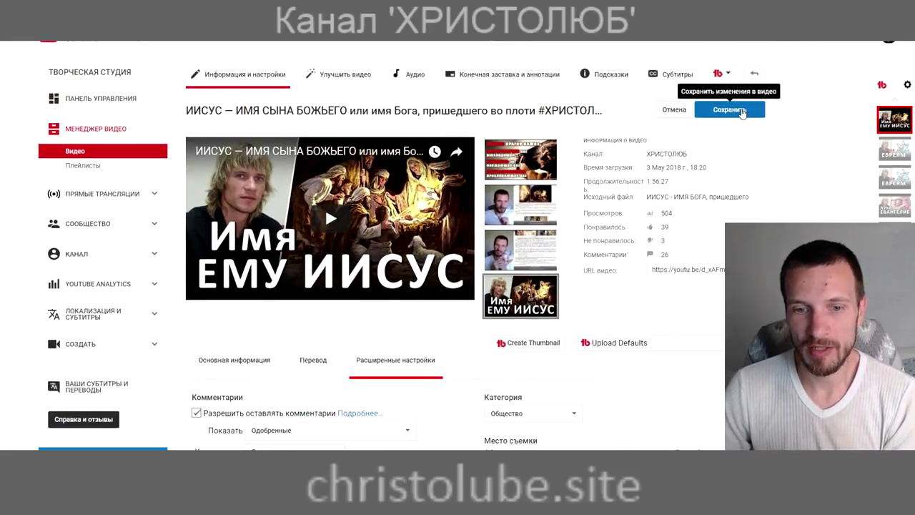
left_click(248, 364)
scroll(393, 361, "down", 3)
scroll(393, 361, "up", 4)
left_click(730, 133)
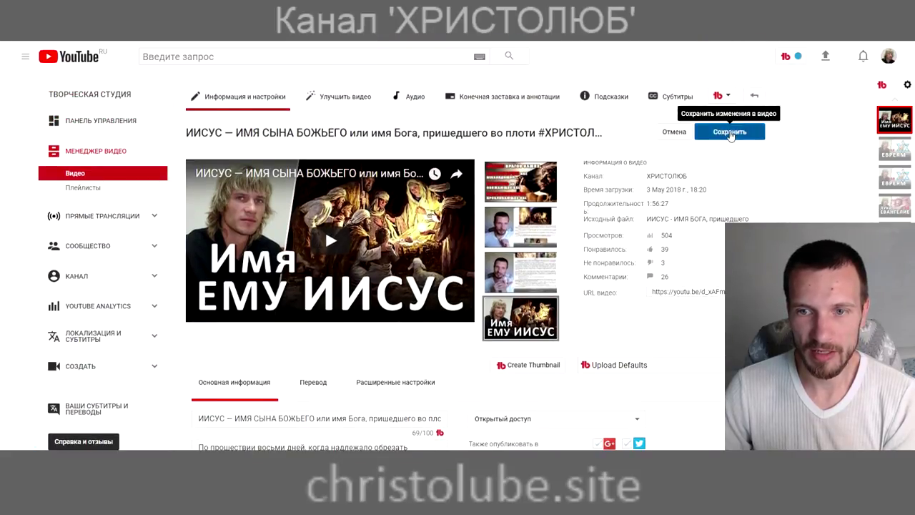
Examine the basic information page from the video details down to the tag tools, private notes and saving status.
scroll(473, 387, "down", 3)
scroll(473, 387, "down", 12)
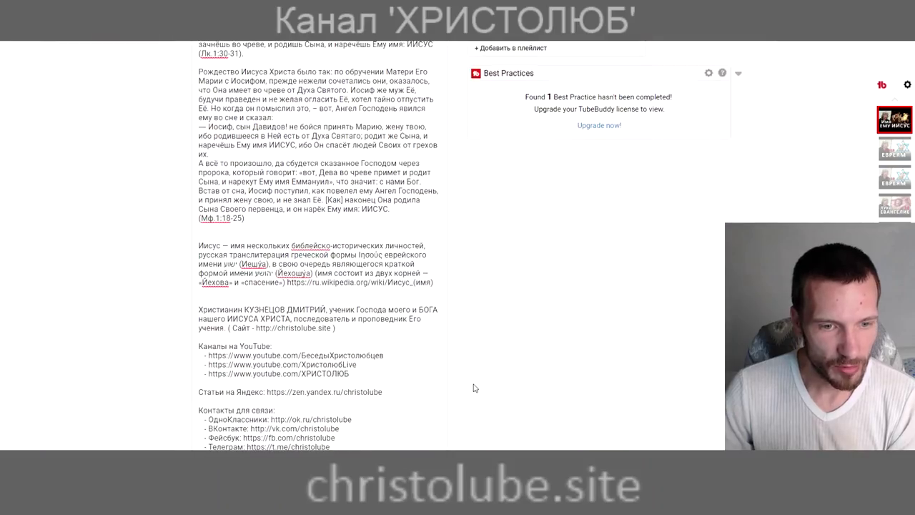
scroll(469, 396, "up", 15)
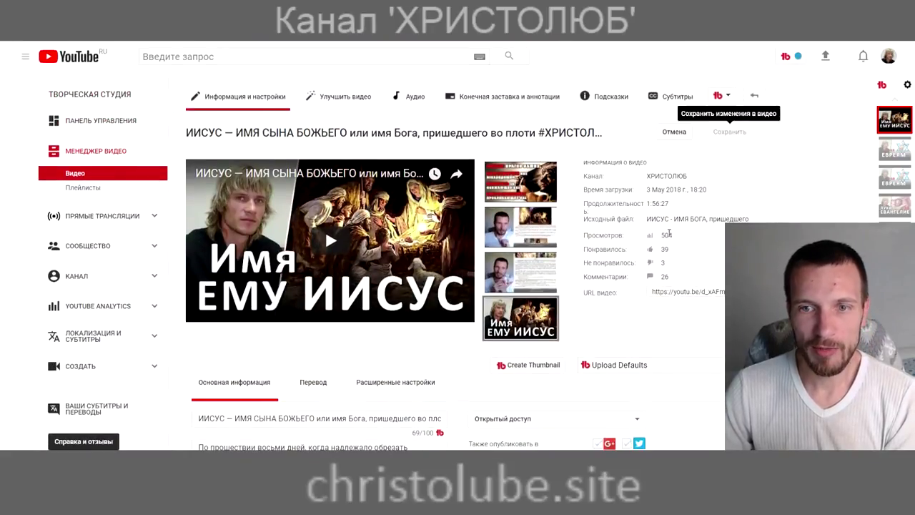
scroll(712, 109, "down", 1)
scroll(712, 109, "up", 1)
scroll(712, 108, "down", 12)
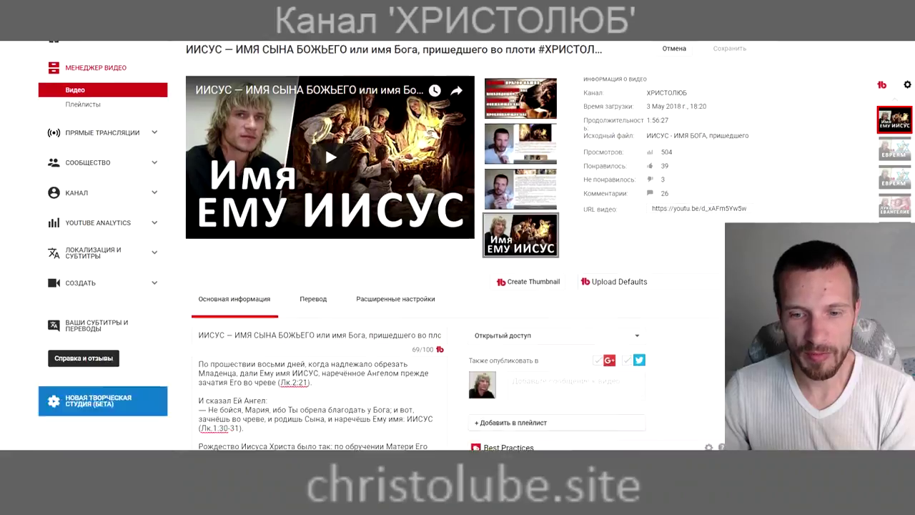
scroll(319, 243, "down", 15)
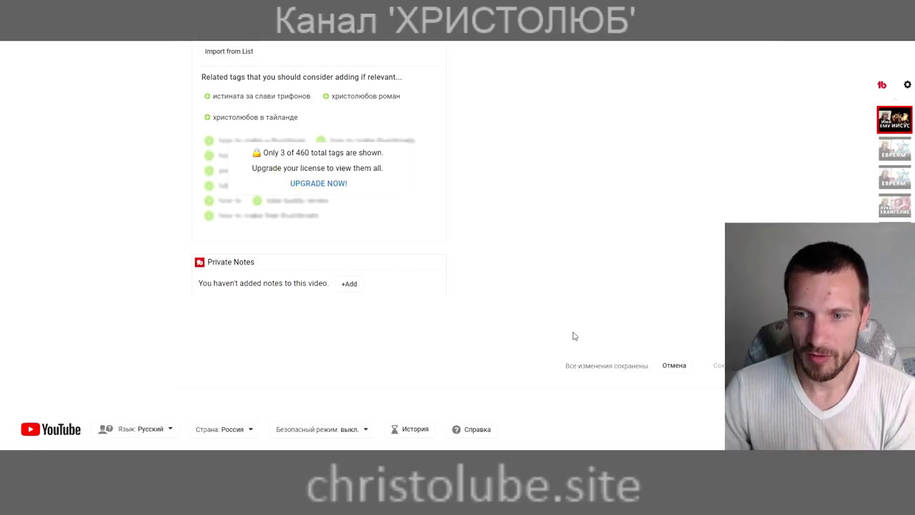
scroll(460, 229, "up", 12)
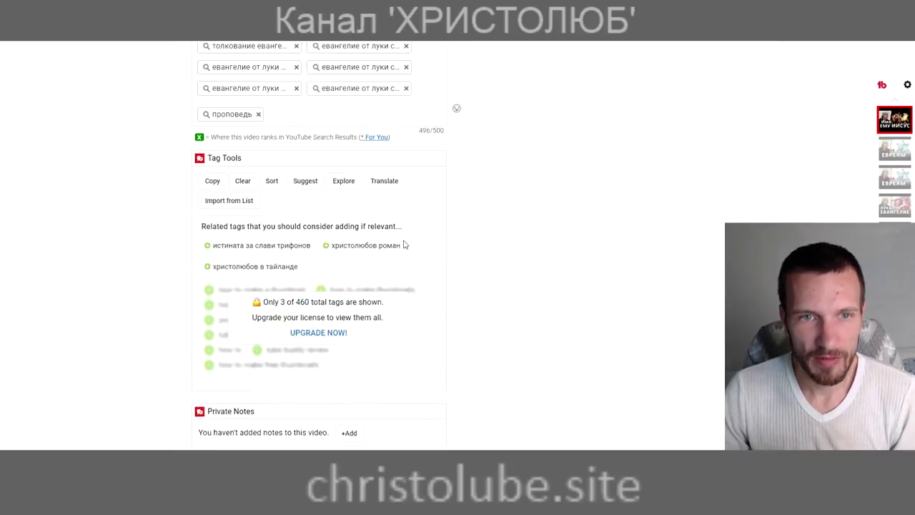
Touch the video's description to register a change, check the unsaved-changes notice, save and check the saving status again.
left_click(441, 385)
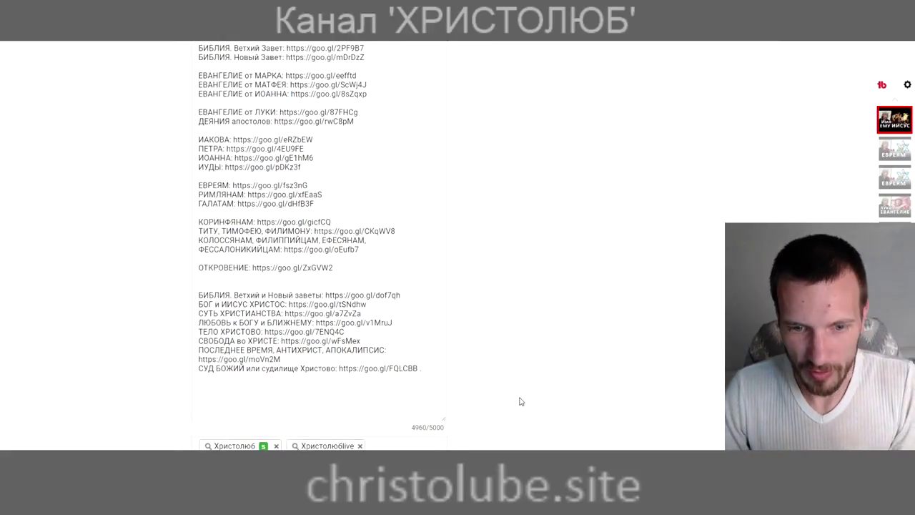
scroll(521, 400, "down", 10)
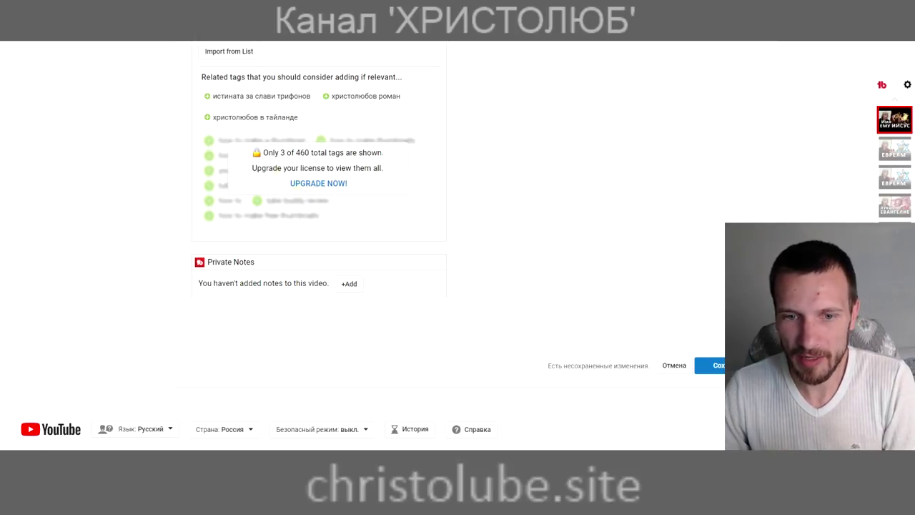
left_click_drag(552, 365, 649, 365)
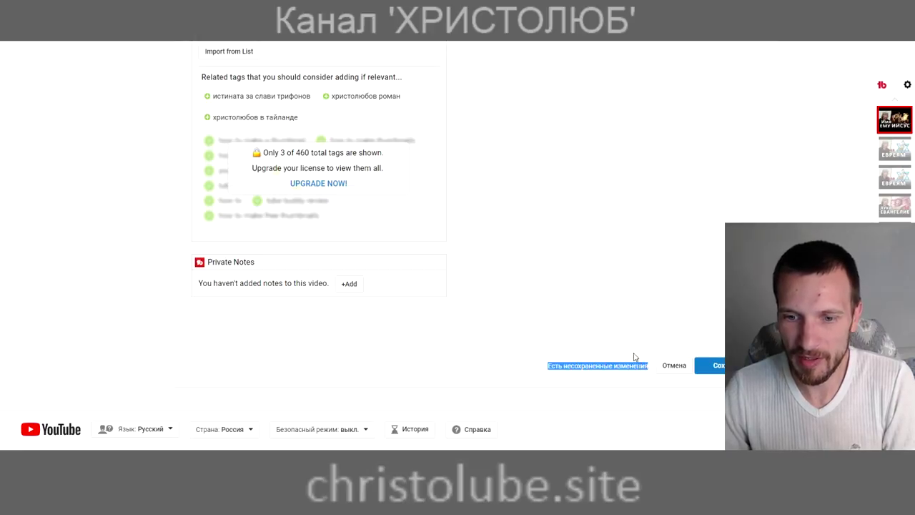
left_click(629, 348)
left_click(709, 366)
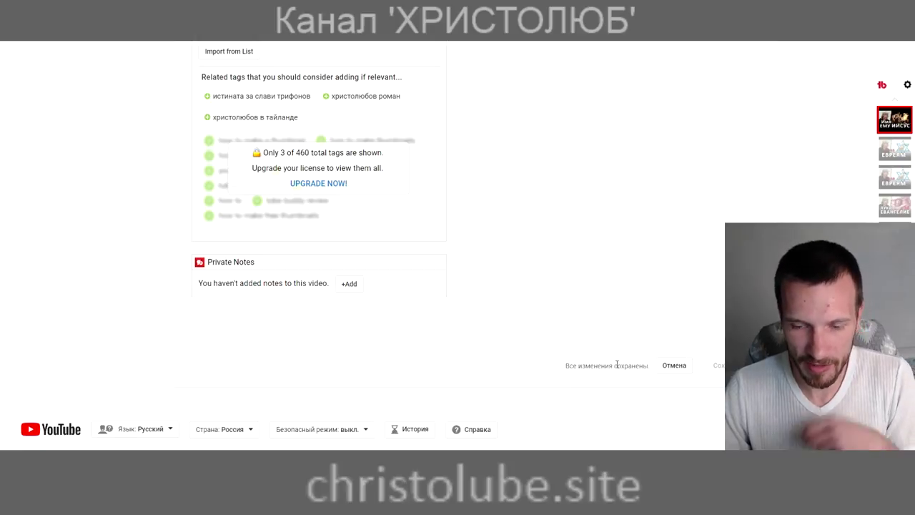
left_click_drag(565, 370, 647, 368)
left_click(554, 335)
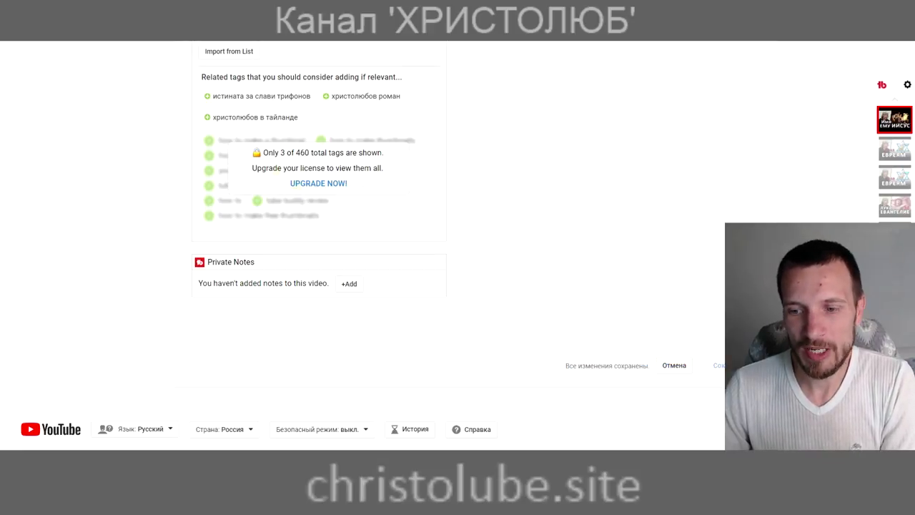
View the video's enhancement tools and audio library, and open its end screen and annotations editor.
scroll(318, 250, "up", 10)
scroll(318, 250, "up", 5)
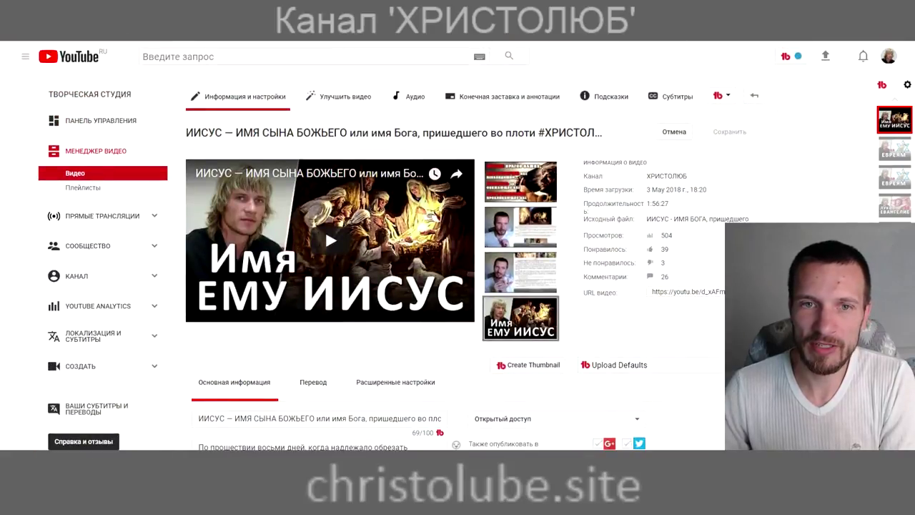
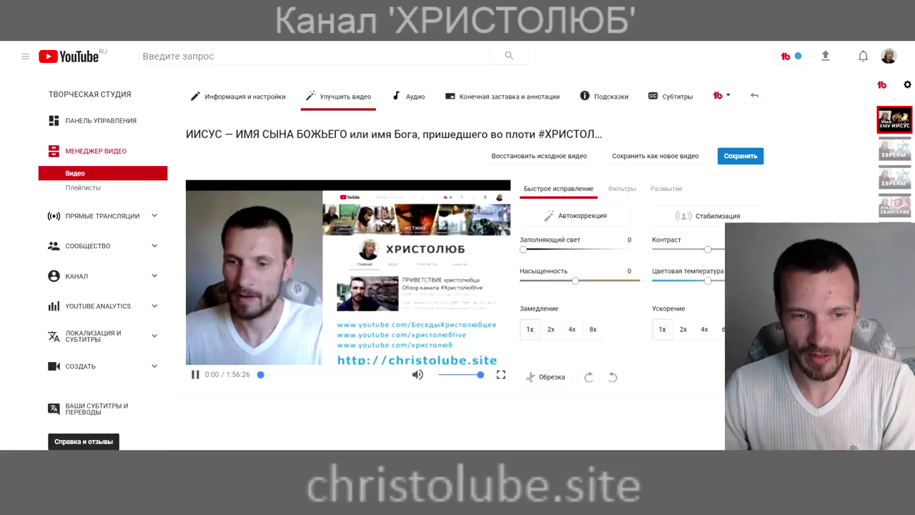
left_click(307, 197)
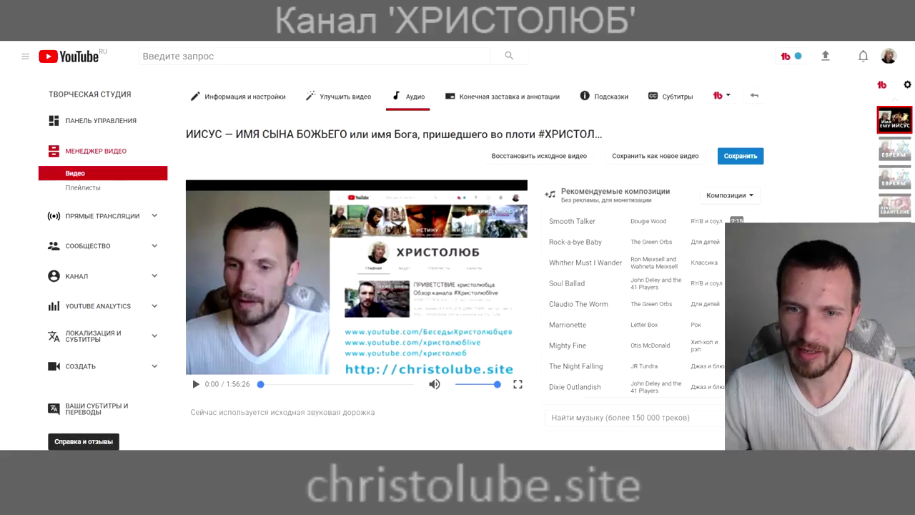
left_click(506, 97)
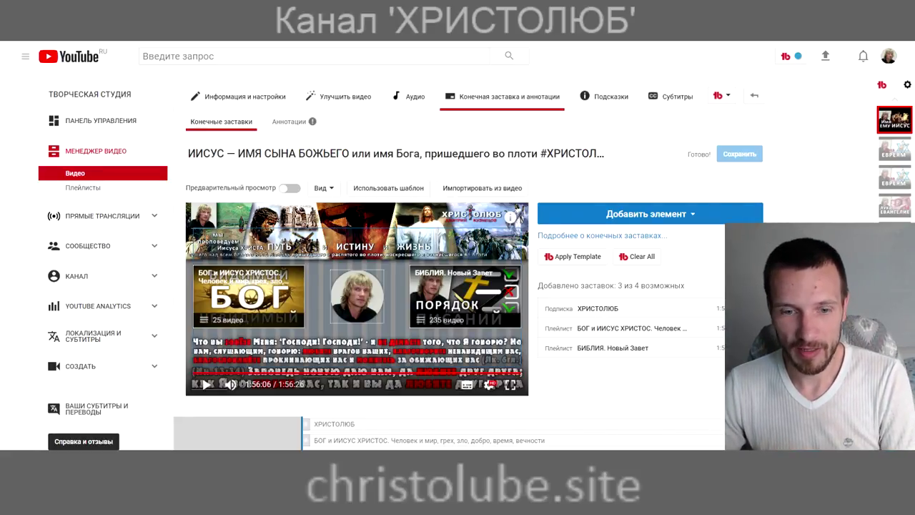
Inspect the end screen timeline by selecting the БОГ и ИИСУС ХРИСТОС playlist element, followed by БИБЛИЯ. Новый Завет.
scroll(348, 417, "down", 1)
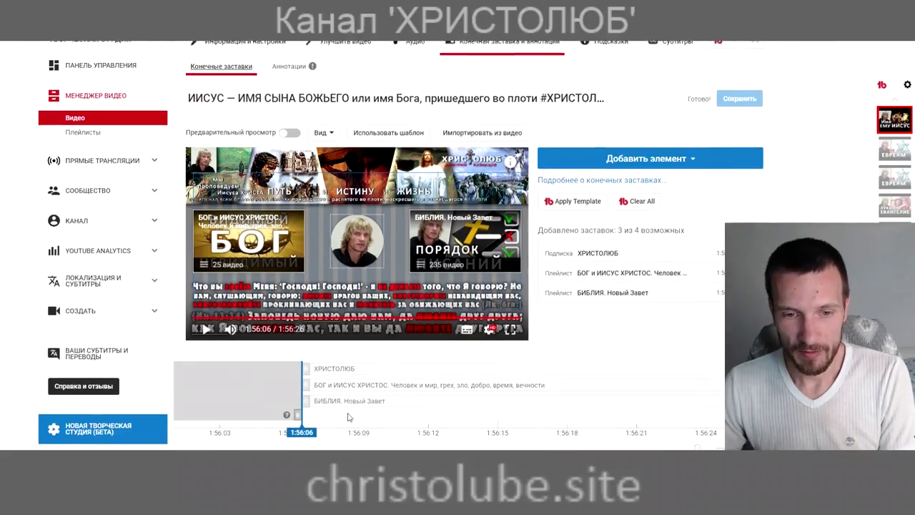
scroll(348, 417, "down", 1)
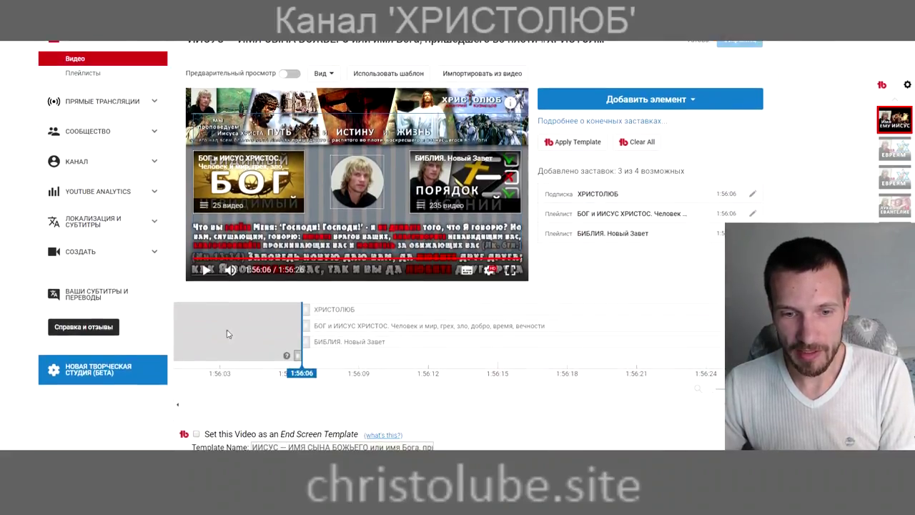
left_click(327, 327)
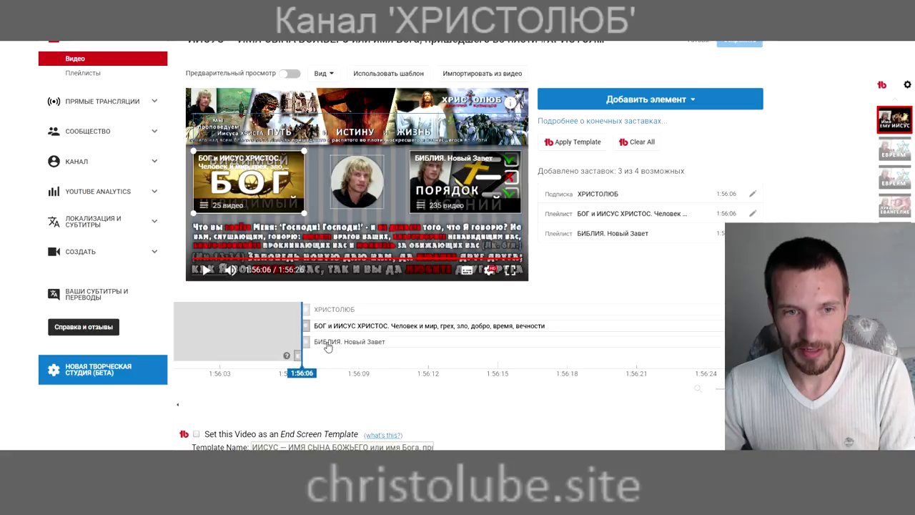
left_click(328, 343)
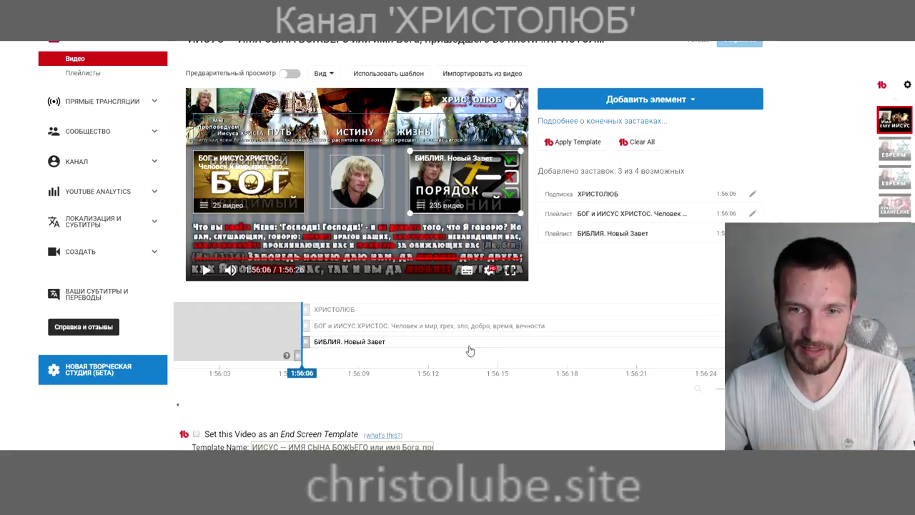
Preview the end screen as viewers see it and return to editing.
scroll(472, 348, "up", 1)
scroll(470, 350, "down", 2)
scroll(545, 382, "up", 2)
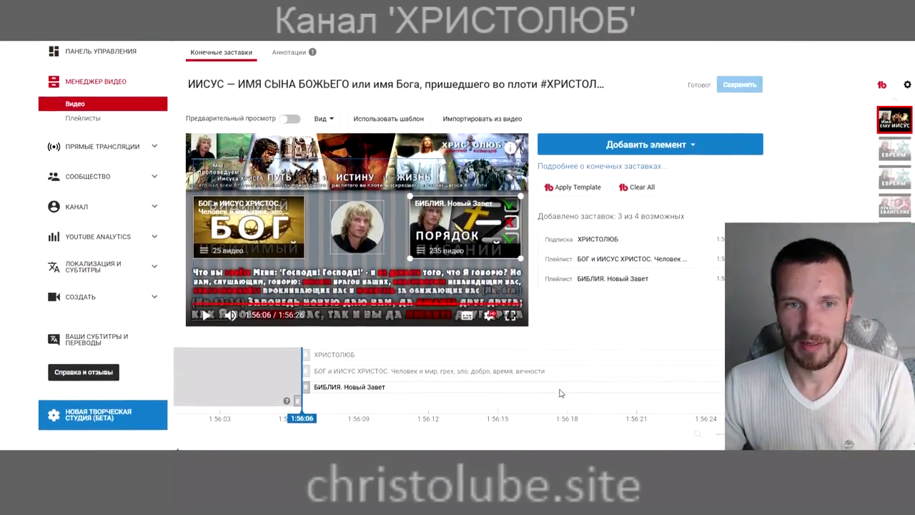
scroll(316, 204, "down", 1)
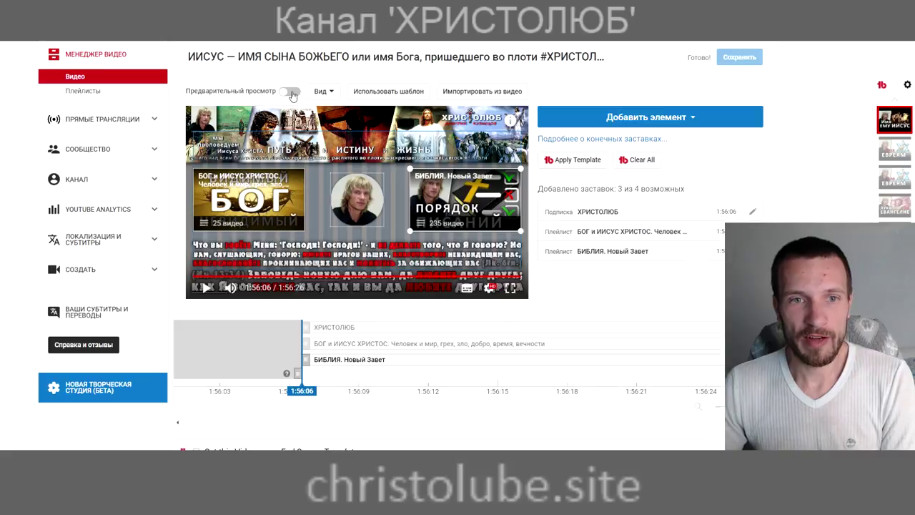
left_click(292, 95)
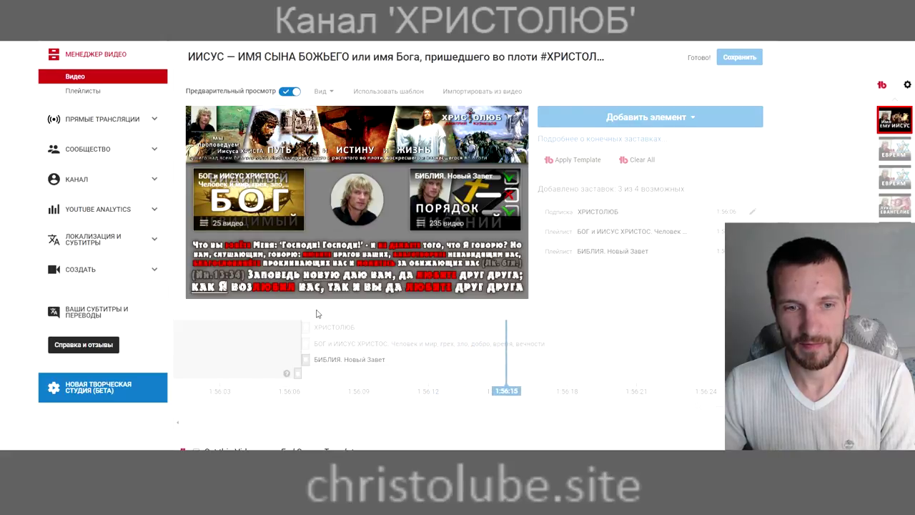
mouse_move(208, 298)
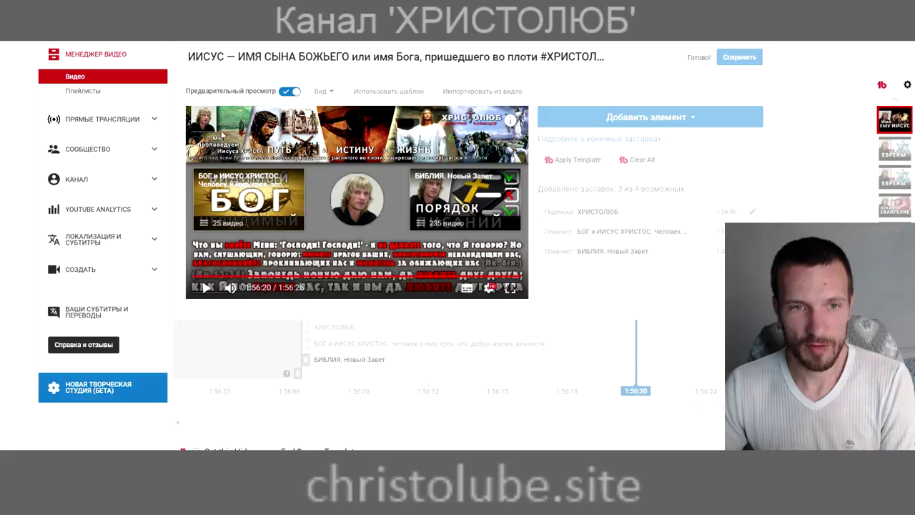
left_click(292, 92)
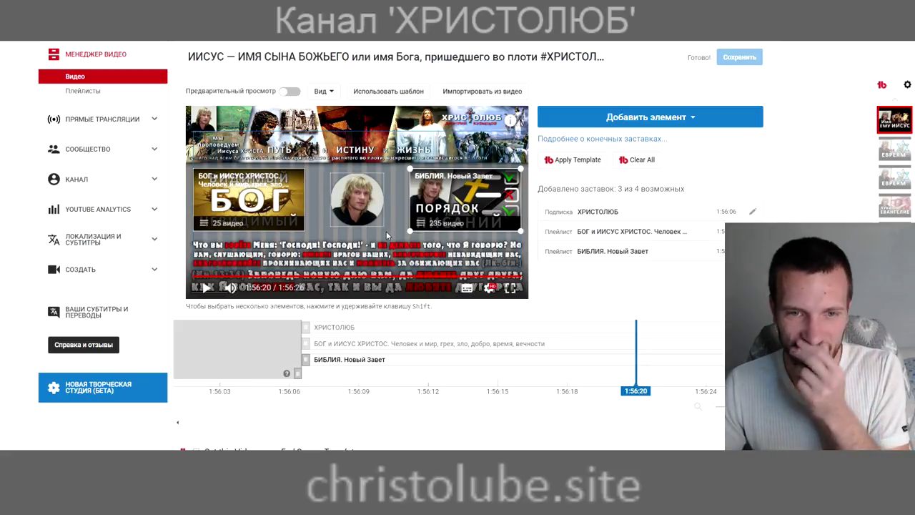
Check the end screen's view options and browse YouTube's end screen templates from one to four videos, closing the list without applying one.
left_click(328, 93)
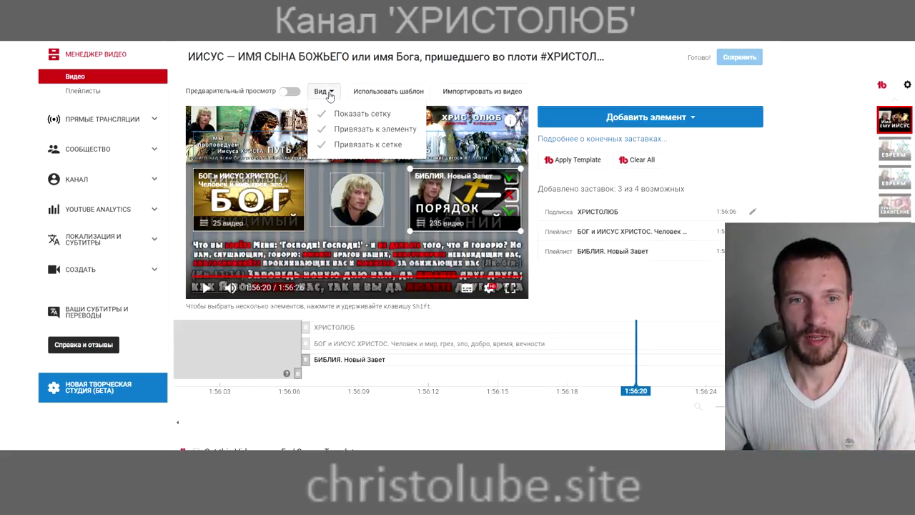
left_click(369, 95)
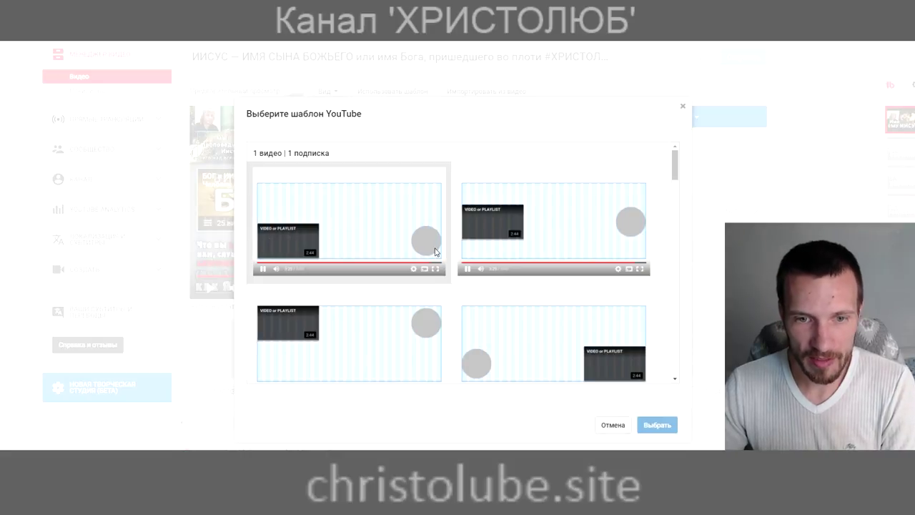
scroll(426, 255, "down", 1)
scroll(536, 284, "down", 1)
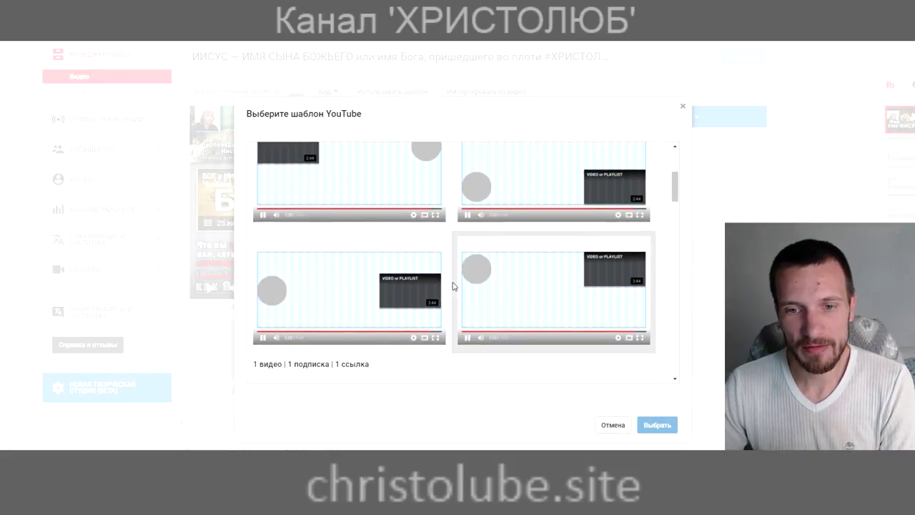
scroll(457, 297, "down", 2)
scroll(473, 303, "down", 1)
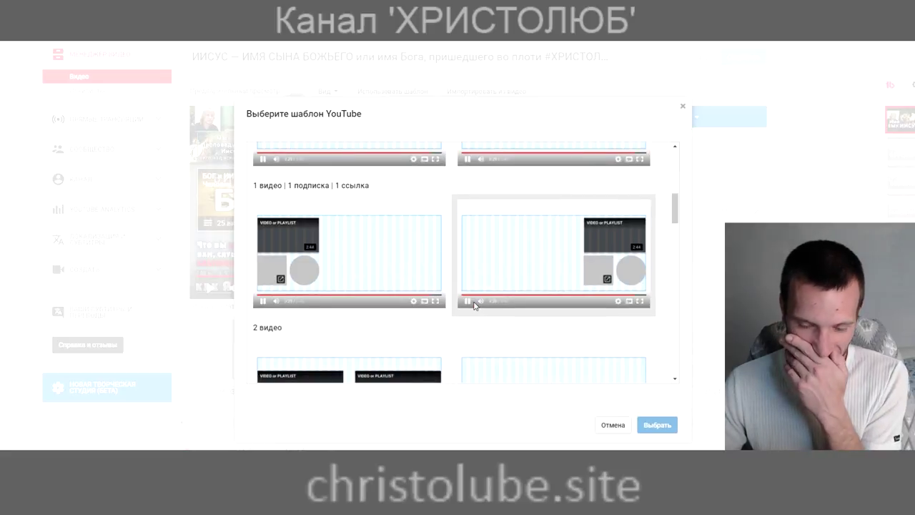
scroll(439, 288, "down", 2)
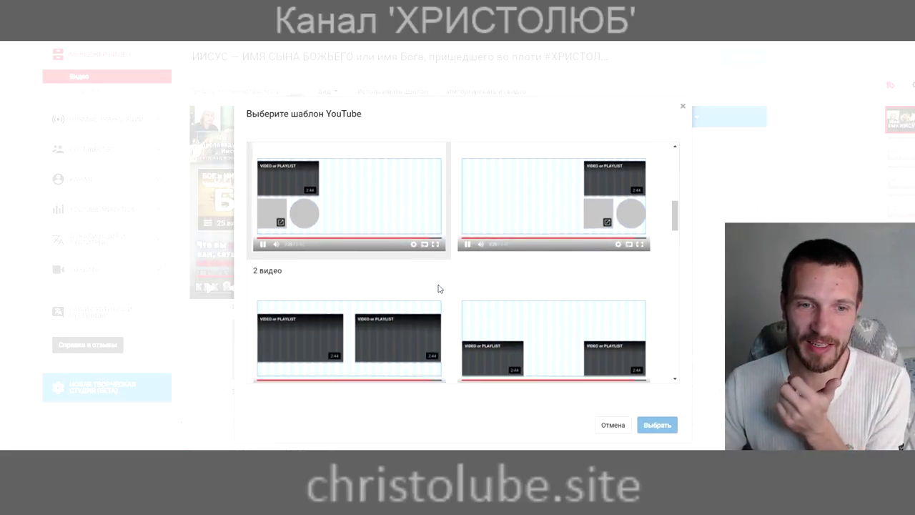
scroll(458, 296, "down", 2)
scroll(456, 298, "down", 5)
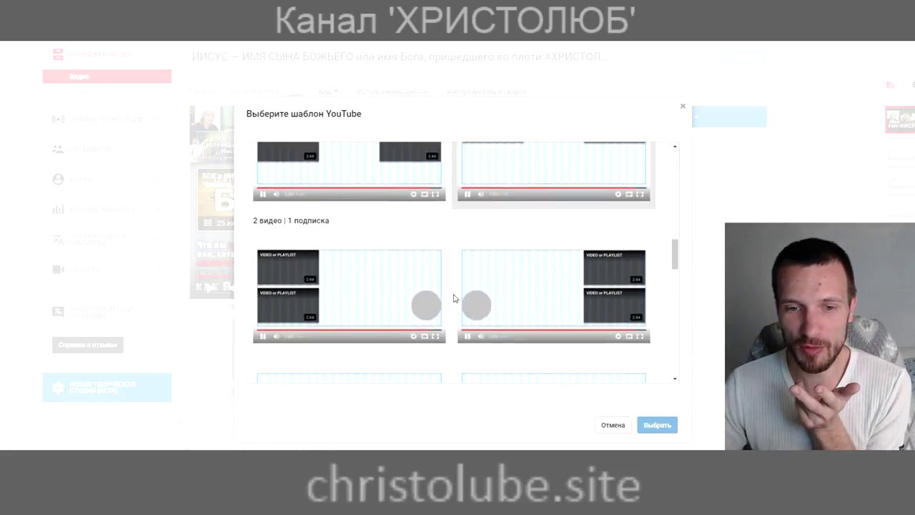
scroll(453, 299, "down", 6)
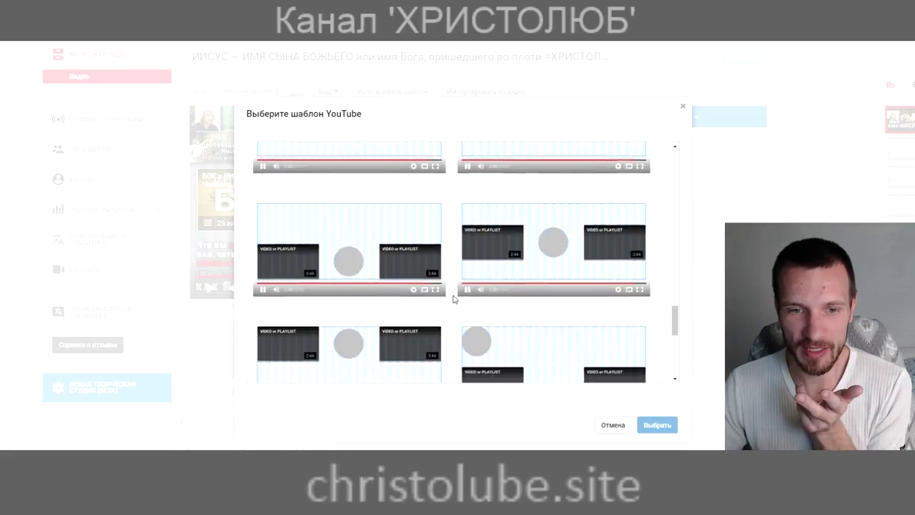
scroll(443, 303, "up", 5)
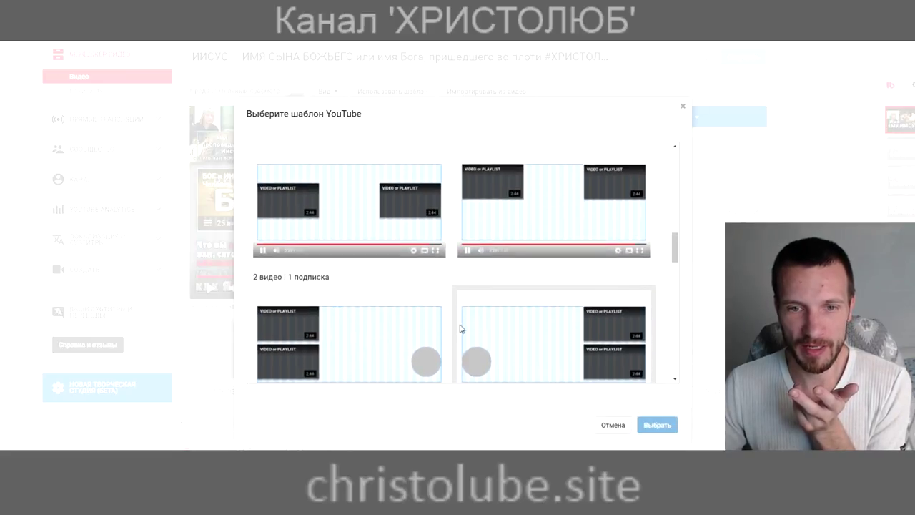
scroll(448, 286, "up", 3)
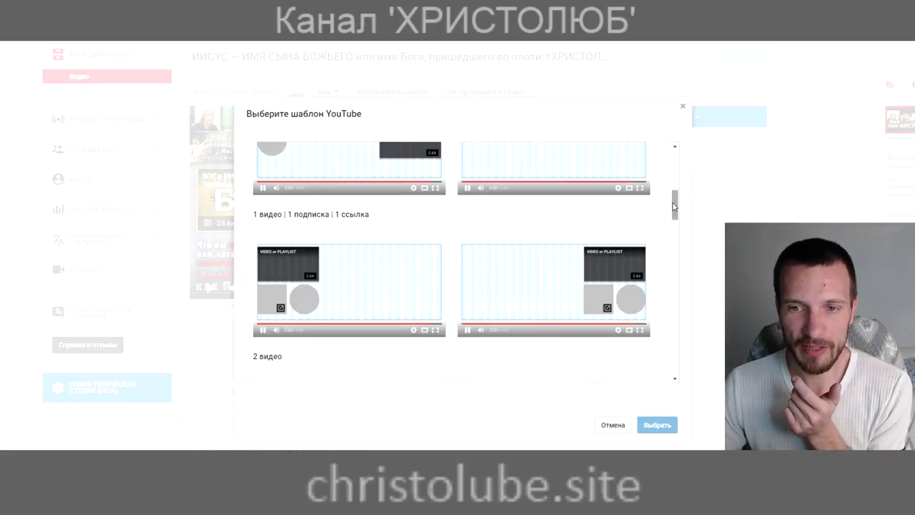
left_click_drag(675, 206, 682, 378)
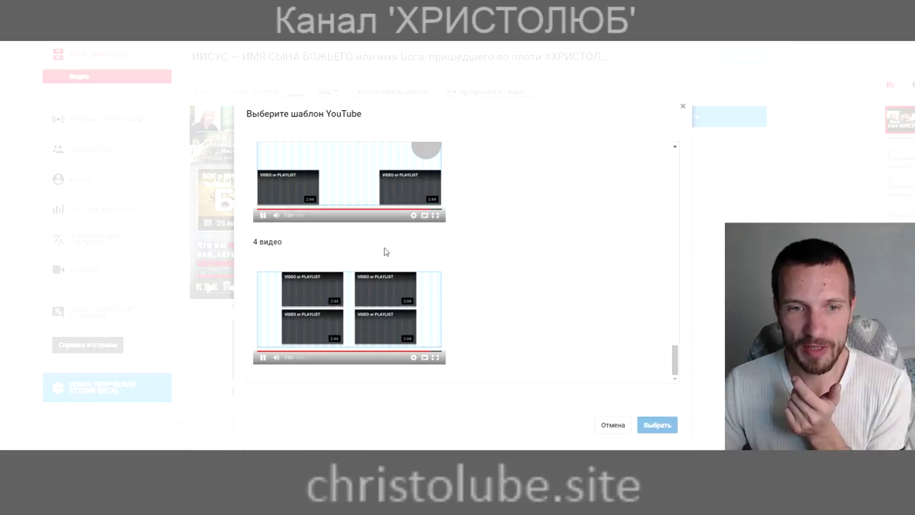
scroll(384, 322, "up", 2)
scroll(346, 258, "up", 3)
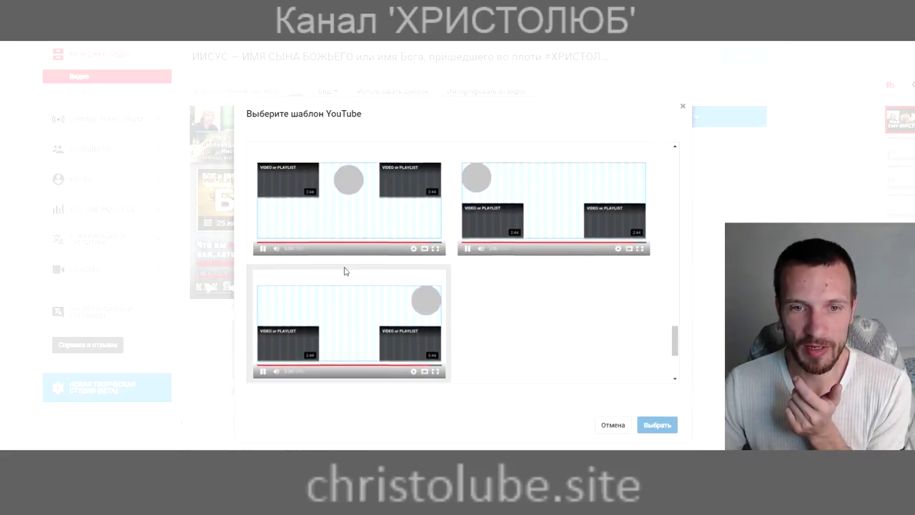
scroll(498, 292, "up", 3)
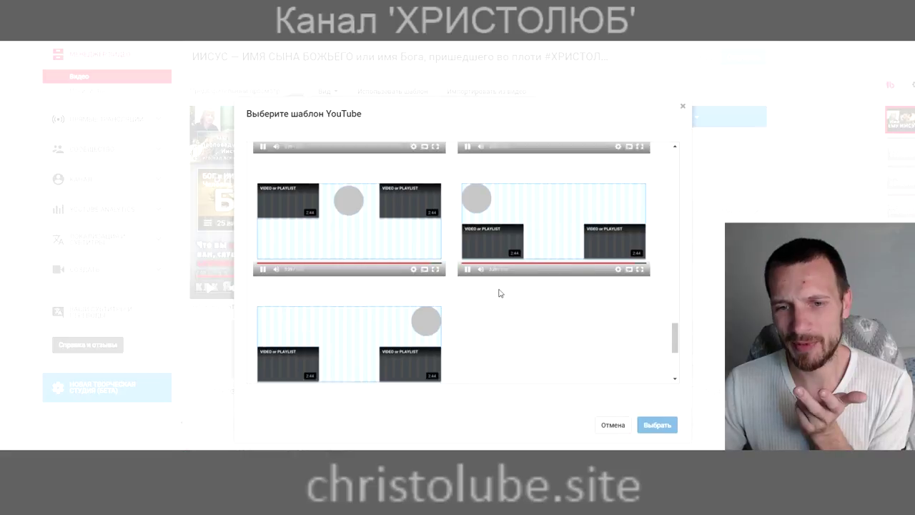
left_click(614, 426)
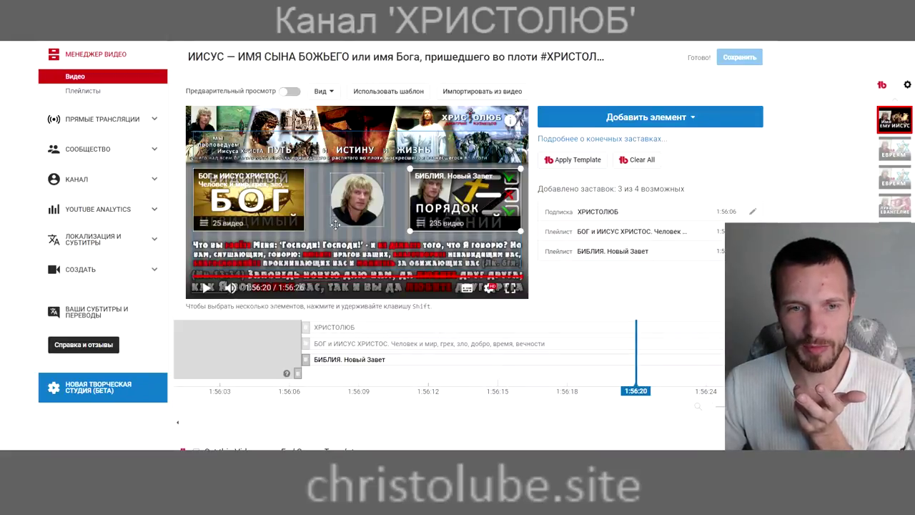
Try the БОГ и ИИСУС ХРИСТОС playlist element over the banner, down over the verse text, and again over the banner.
left_click_drag(254, 203, 280, 158)
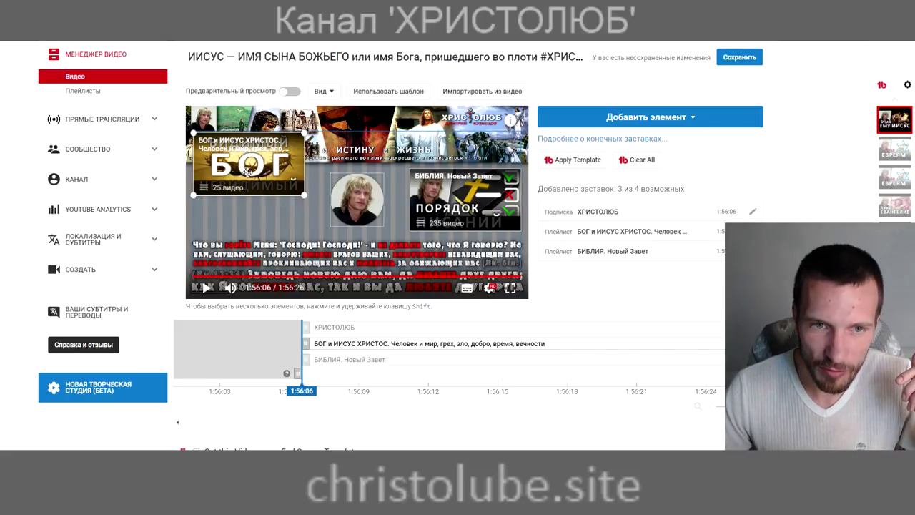
left_click_drag(244, 172, 244, 169)
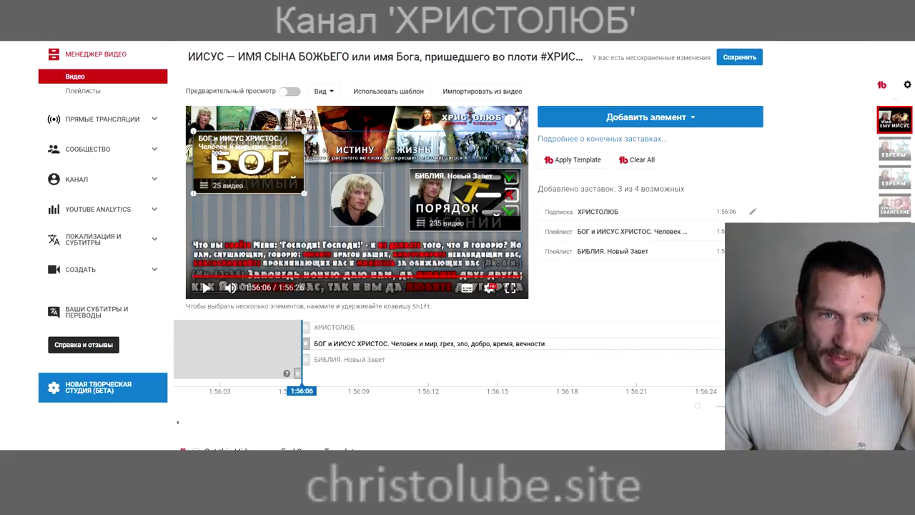
left_click_drag(250, 168, 249, 249)
left_click_drag(491, 175, 364, 170)
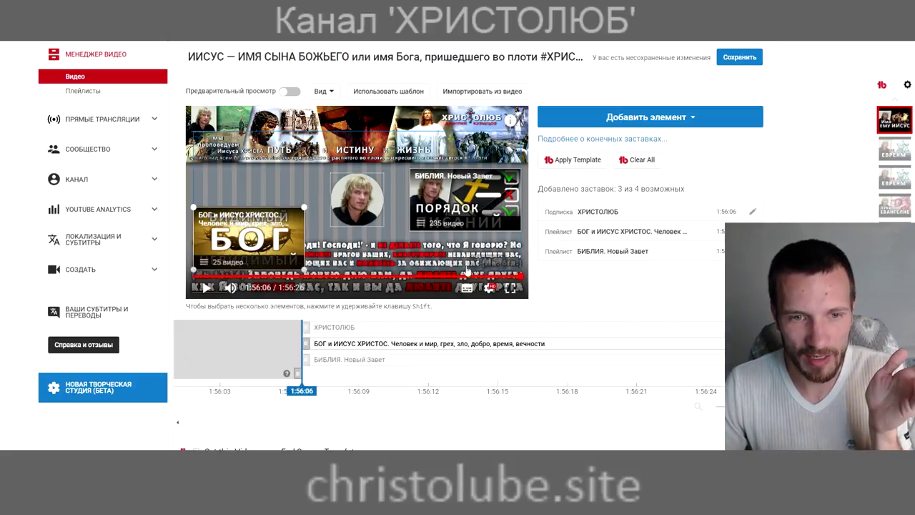
left_click_drag(249, 236, 249, 158)
Examine the channel's info cards in the video preview by opening and closing their panel.
mouse_move(510, 122)
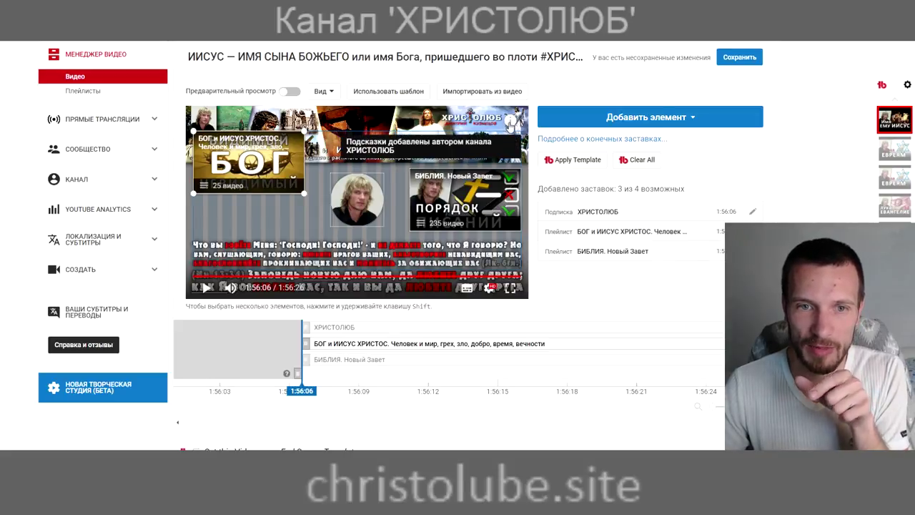
left_click(511, 122)
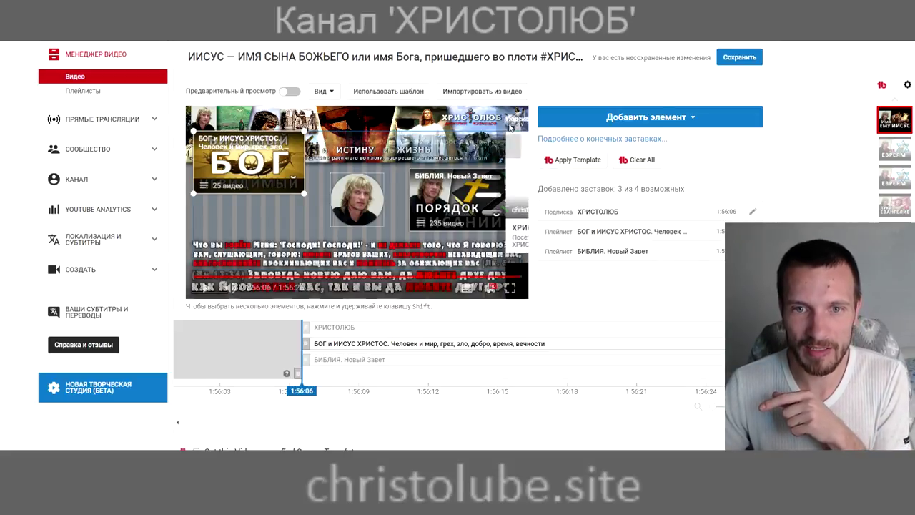
left_click(513, 120)
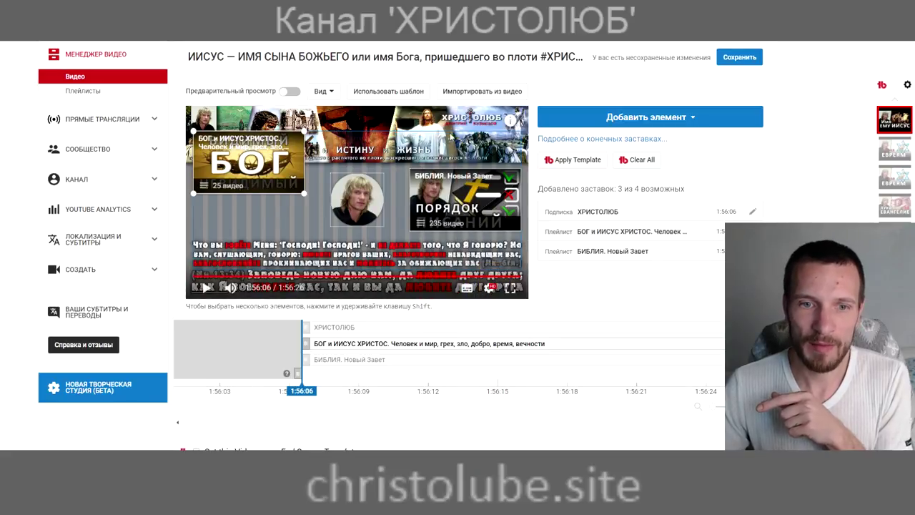
Return the БОГ и ИИСУС ХРИСТОС playlist element to the middle row, level with the subscription element and the БИБЛИЯ playlist.
left_click_drag(233, 155, 237, 174)
left_click_drag(465, 185, 457, 150)
left_click_drag(236, 179, 217, 219)
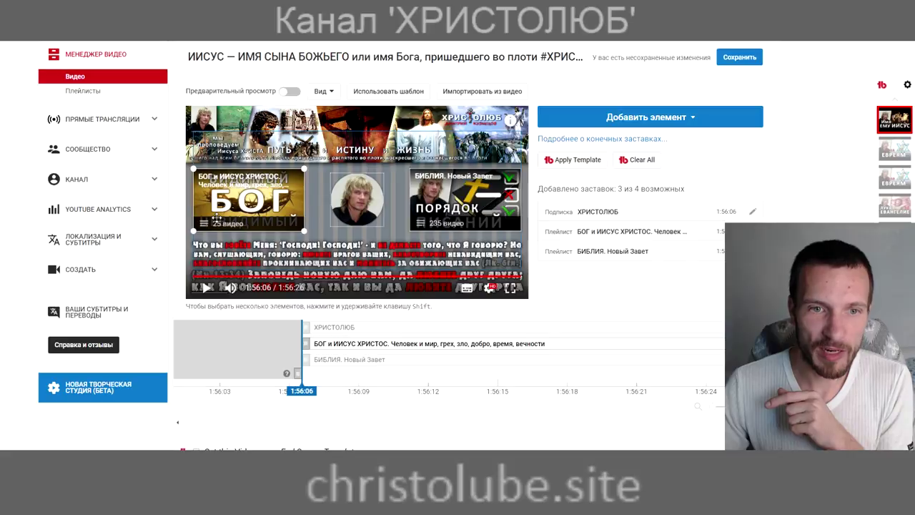
View the edit options of the ХРИСТОЛЮБ subscription element and close them without deleting it.
left_click(754, 213)
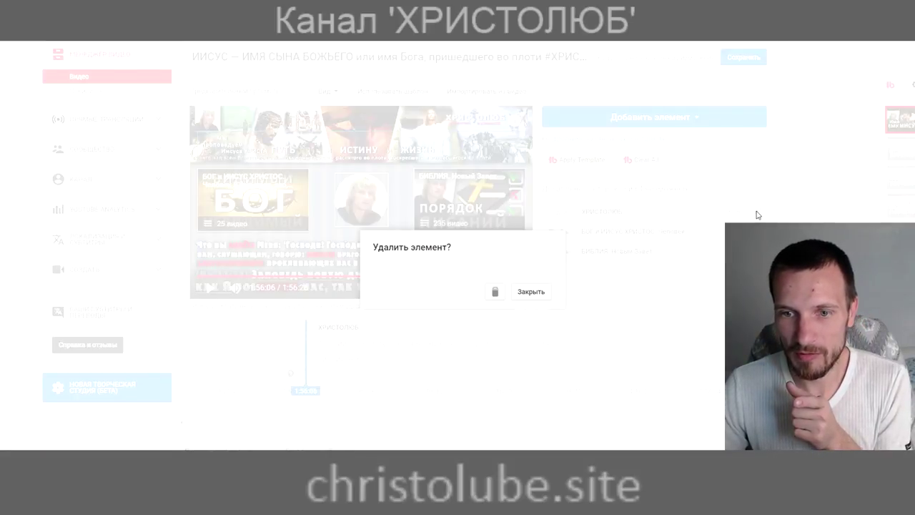
left_click(526, 296)
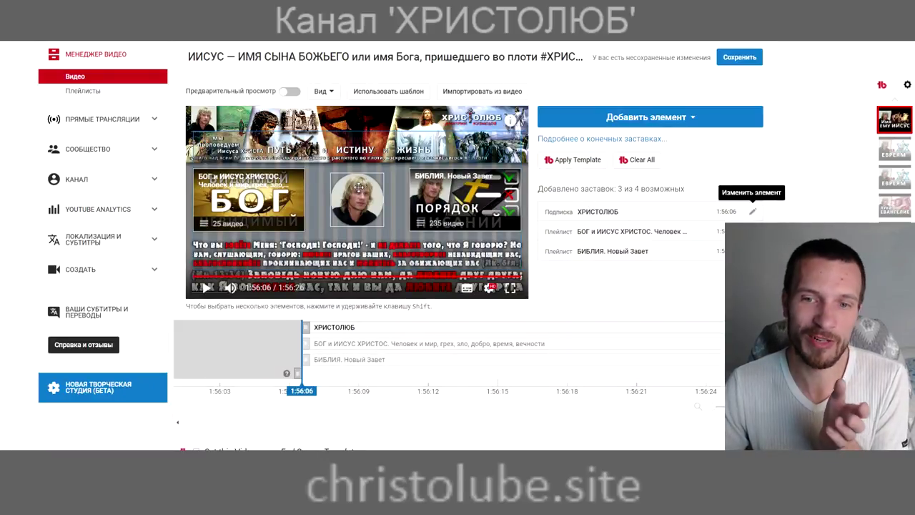
Add the chosen playlist beginning with ПАТРИОТИЗМ as an end screen element and arrange it above the БОГ и ИИСУС ХРИСТОС playlist.
left_click(676, 125)
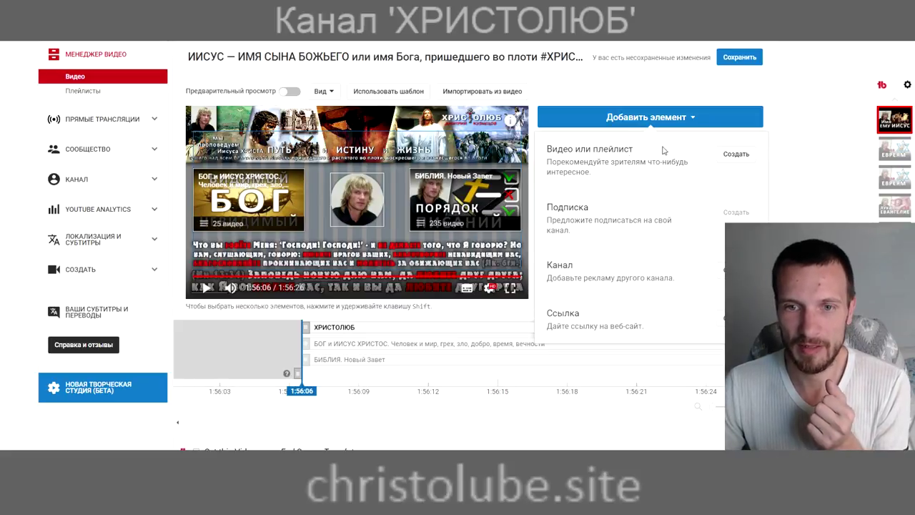
left_click(732, 160)
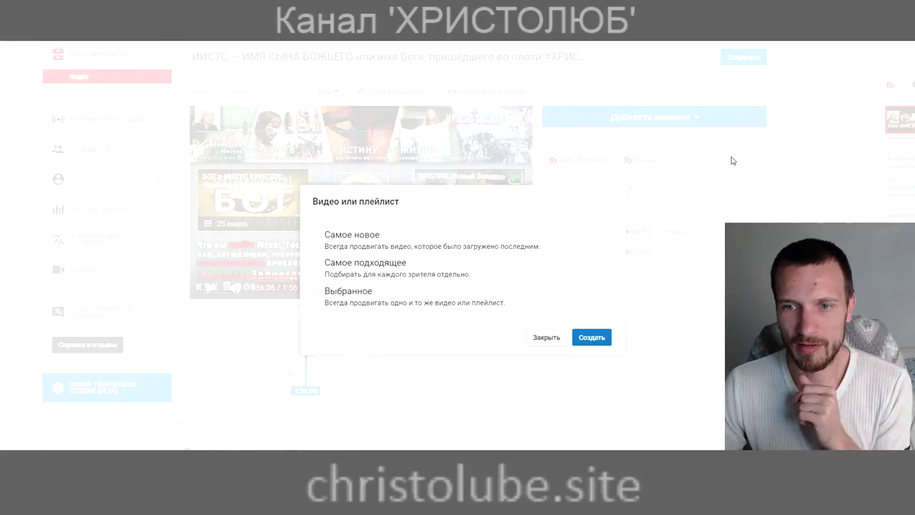
left_click(349, 292)
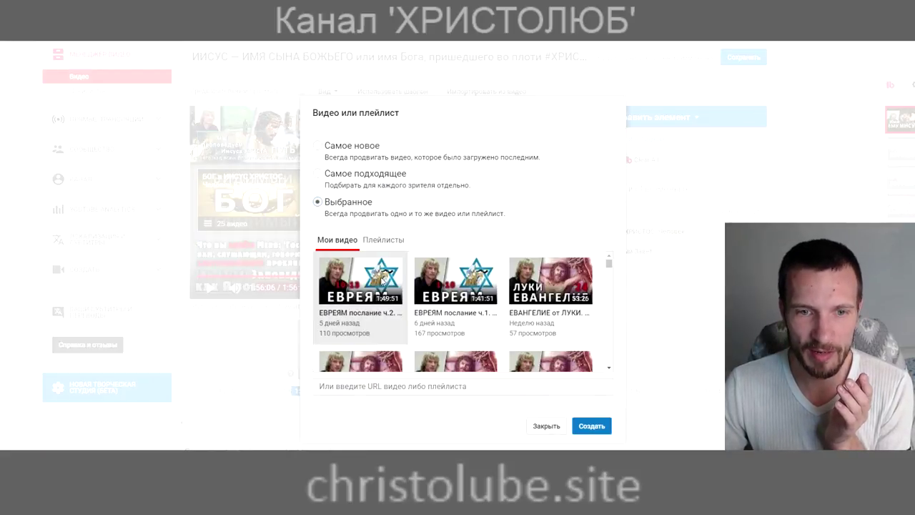
scroll(424, 296, "down", 2)
scroll(424, 296, "up", 2)
left_click(381, 240)
scroll(389, 263, "down", 1)
scroll(371, 296, "up", 1)
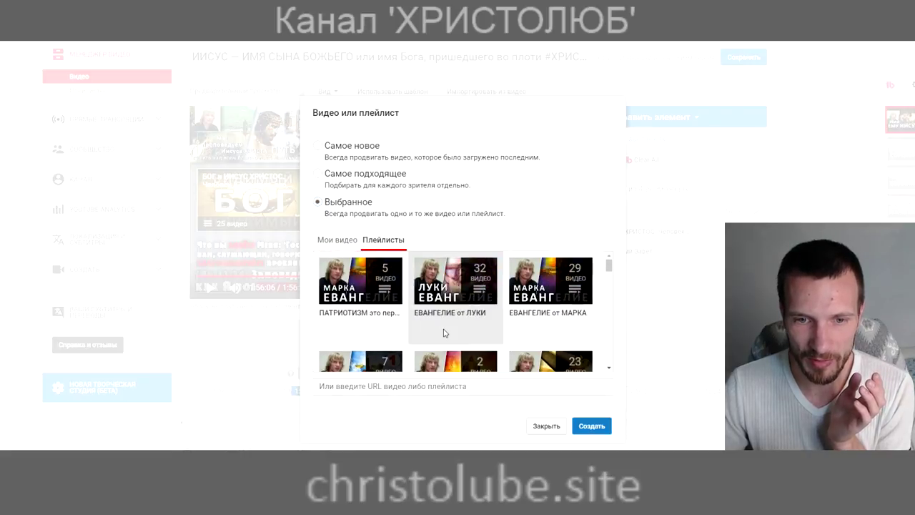
left_click(356, 288)
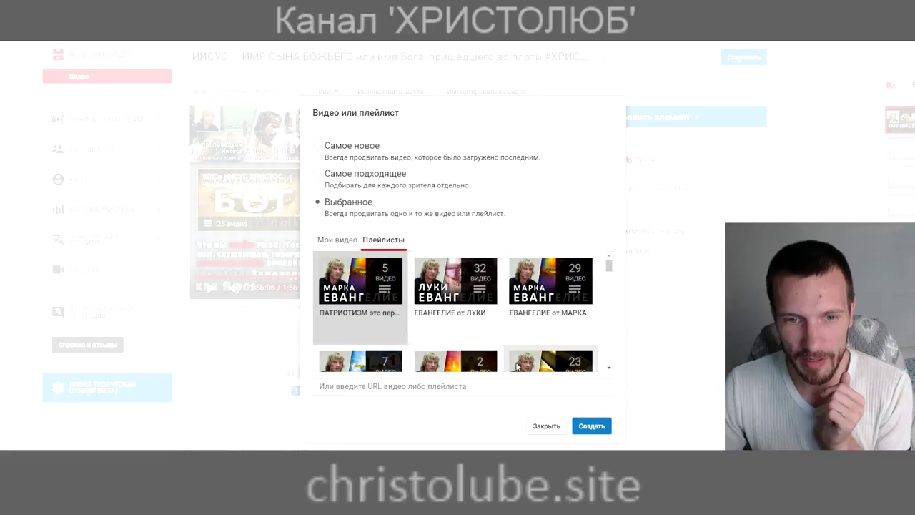
left_click(607, 425)
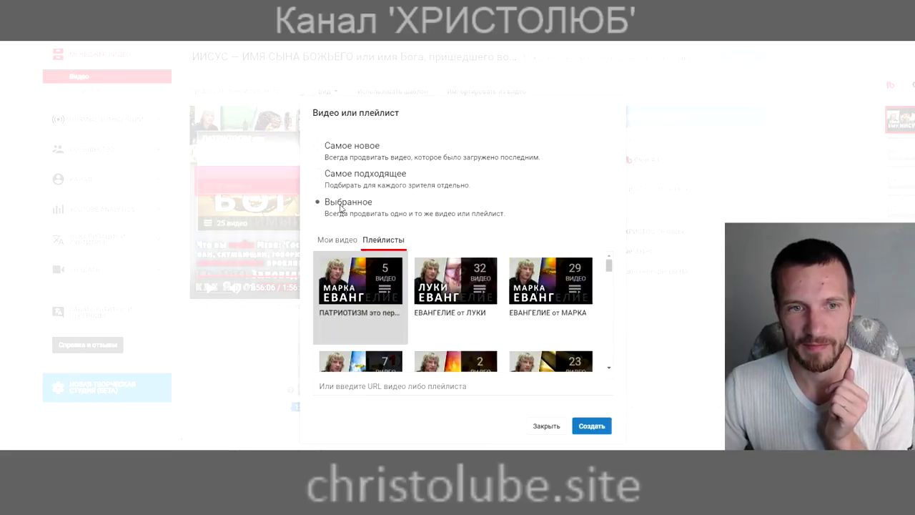
mouse_move(260, 152)
left_mouse_down()
mouse_move(351, 175)
mouse_move(249, 156)
left_mouse_up()
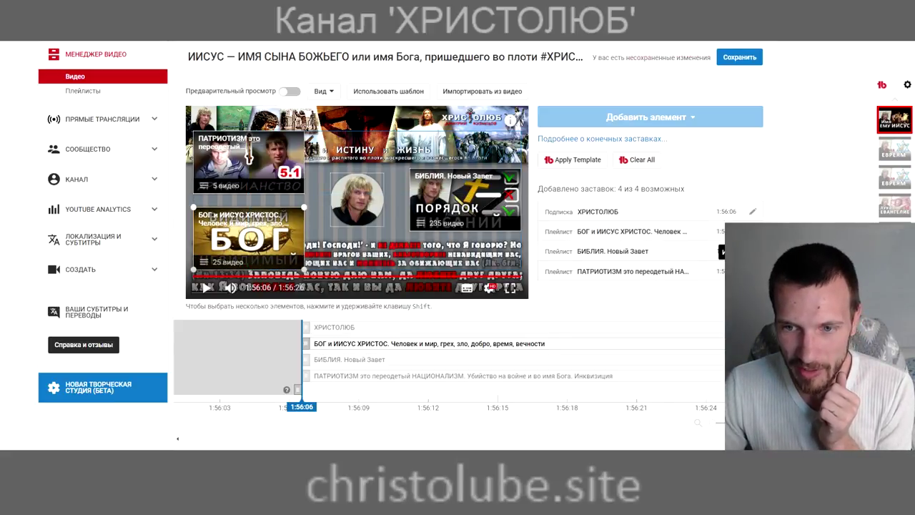
Delete the ПАТРИОТИЗМ playlist element and move the БОГ и ИИСУС ХРИСТОС playlist back to the middle row.
left_click(720, 251)
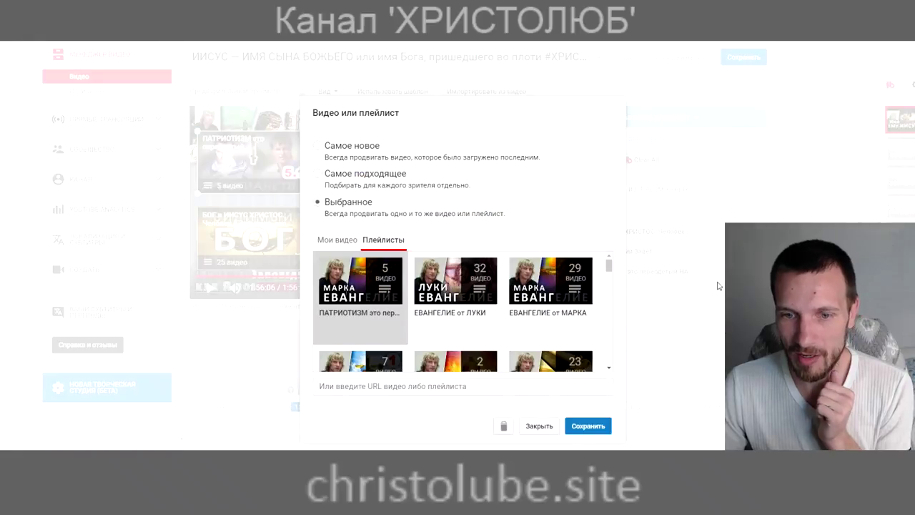
left_click(504, 426)
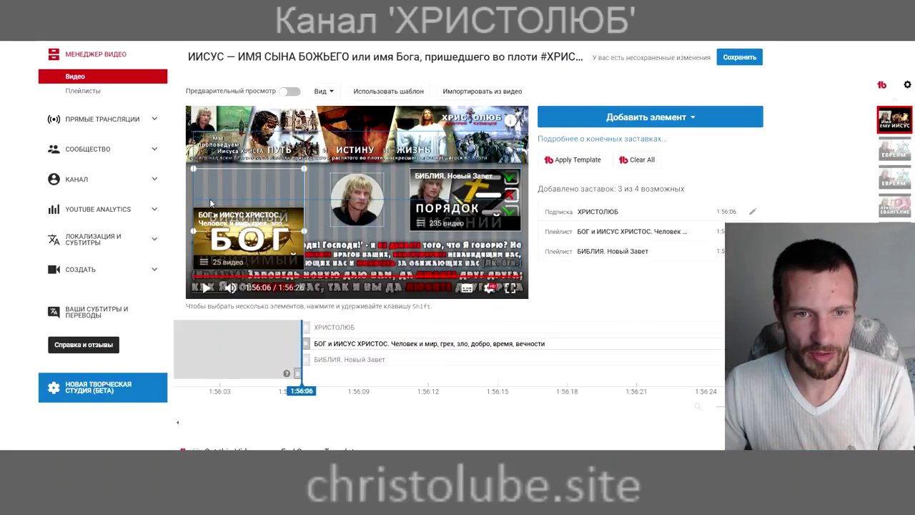
left_click_drag(250, 236, 250, 197)
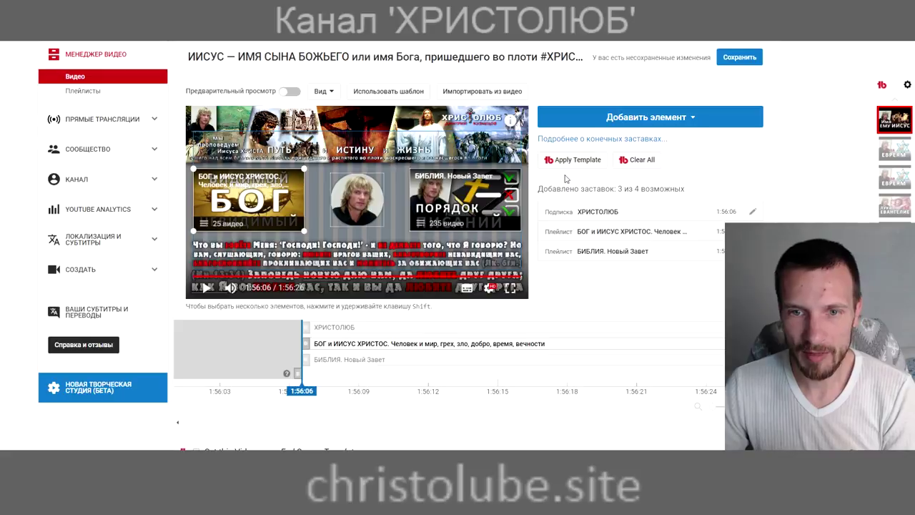
left_click(698, 119)
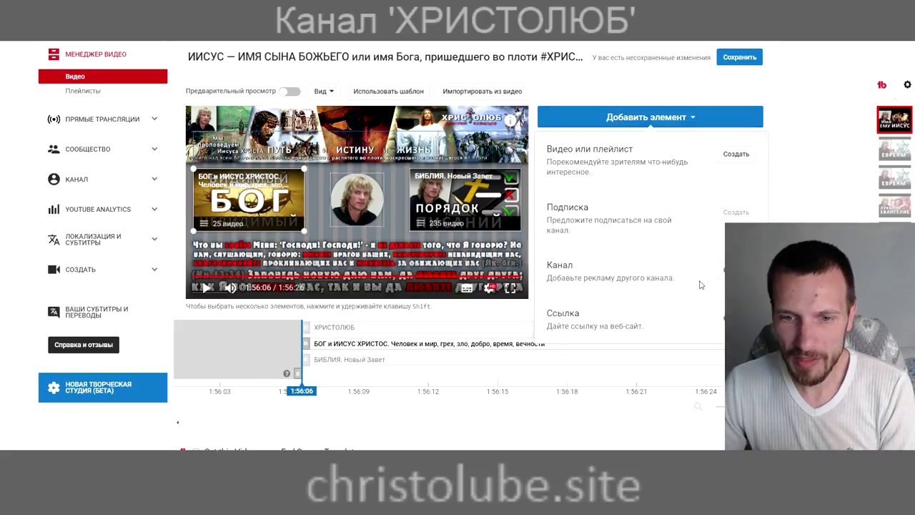
left_click(686, 312)
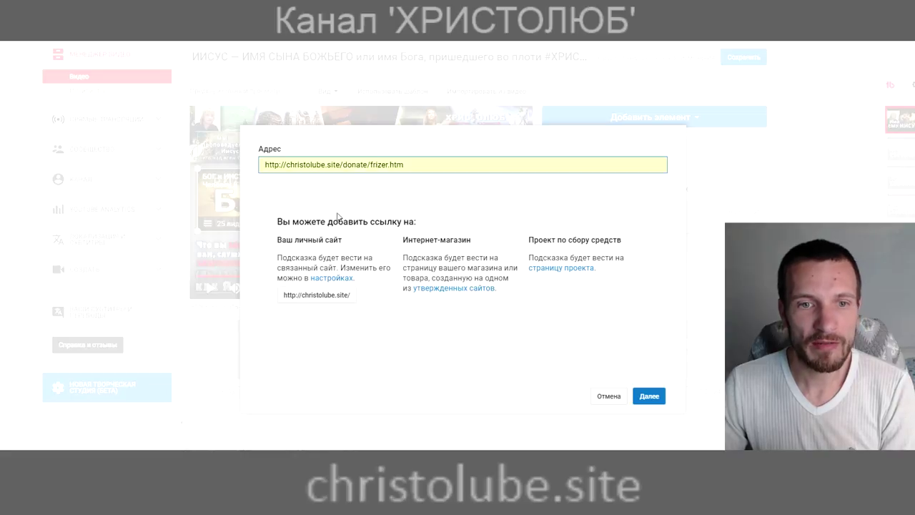
left_click(316, 312)
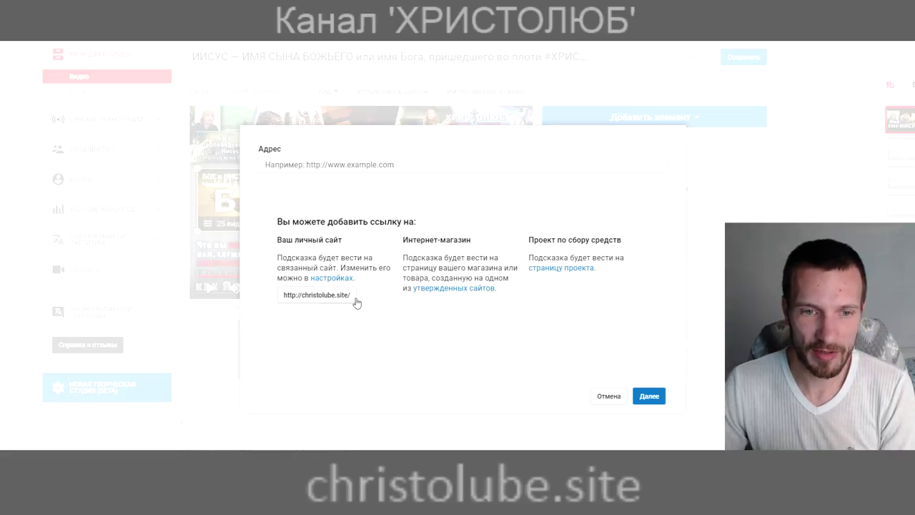
left_click(330, 297)
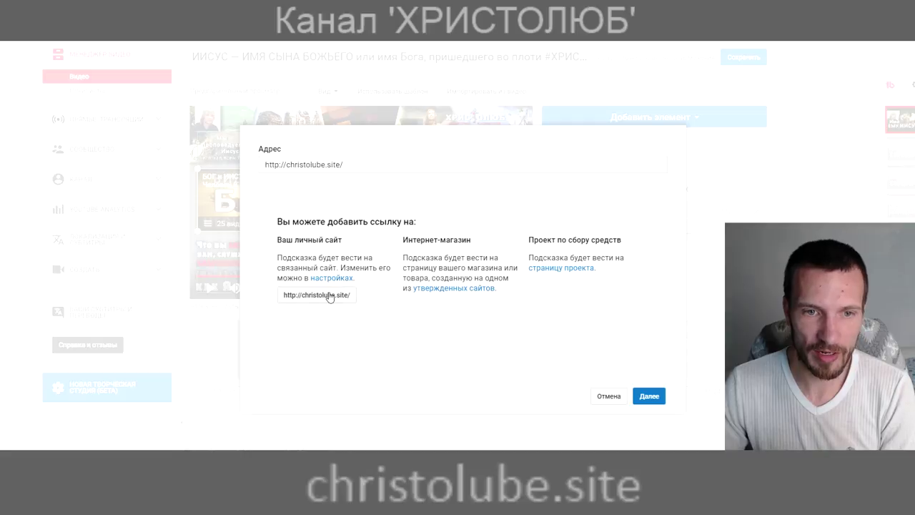
left_click(649, 396)
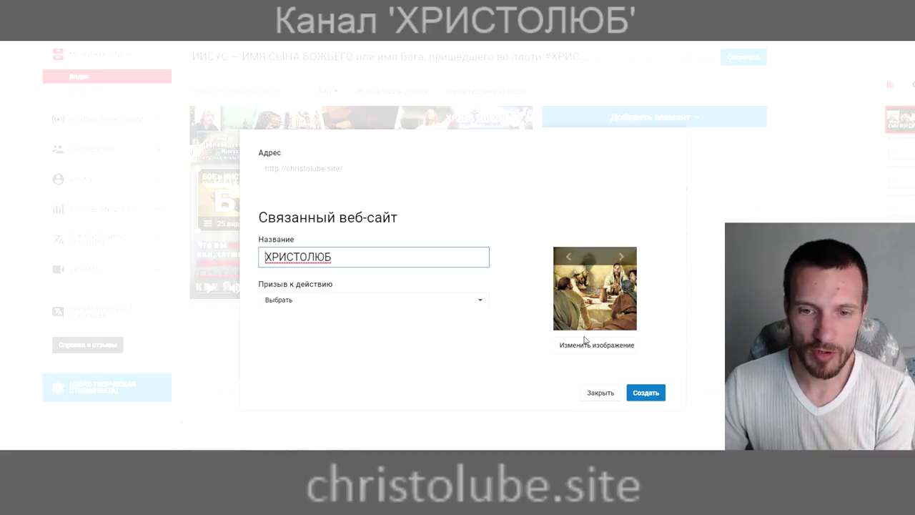
Title the link ХРИСТОЛЮБ, set its call to action to Посетите and submit it.
left_click_drag(356, 257, 259, 257)
key("BackSpace")
left_click(322, 309)
key("Tab")
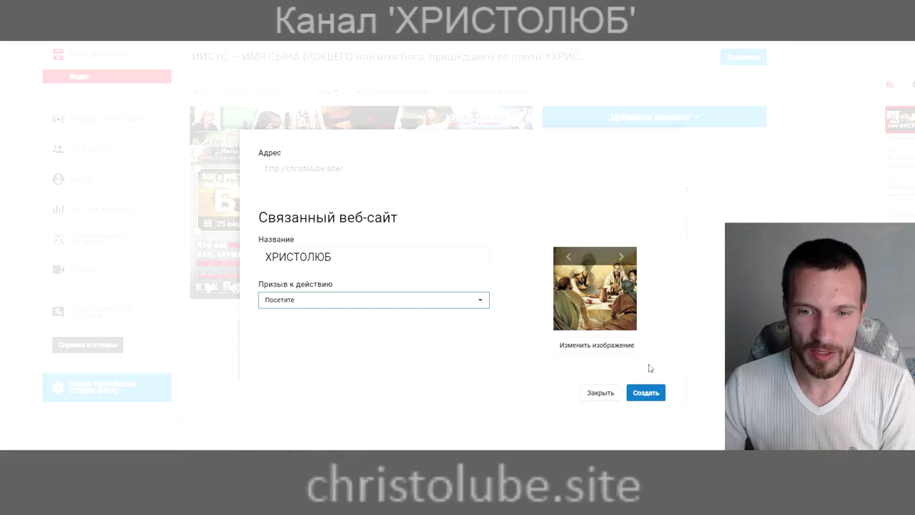
left_click(646, 393)
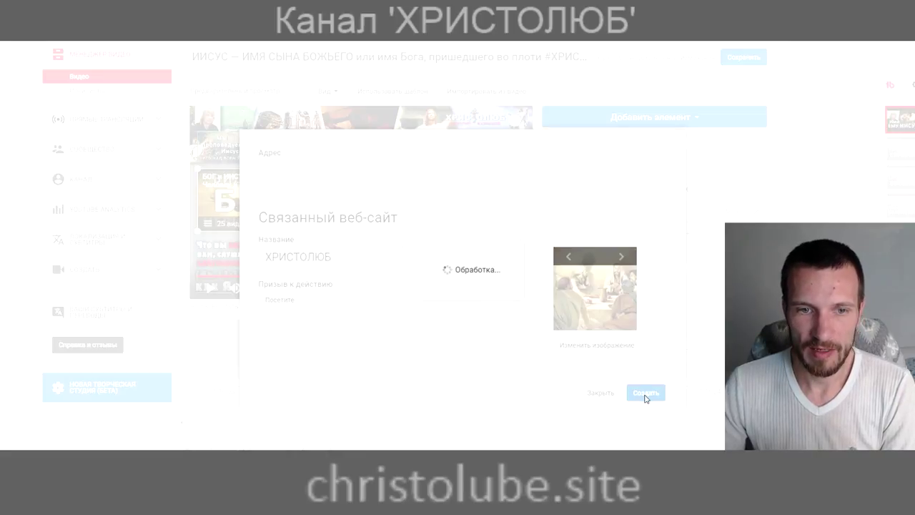
Switch the link to another of the suggested images and create the element.
left_click(569, 247)
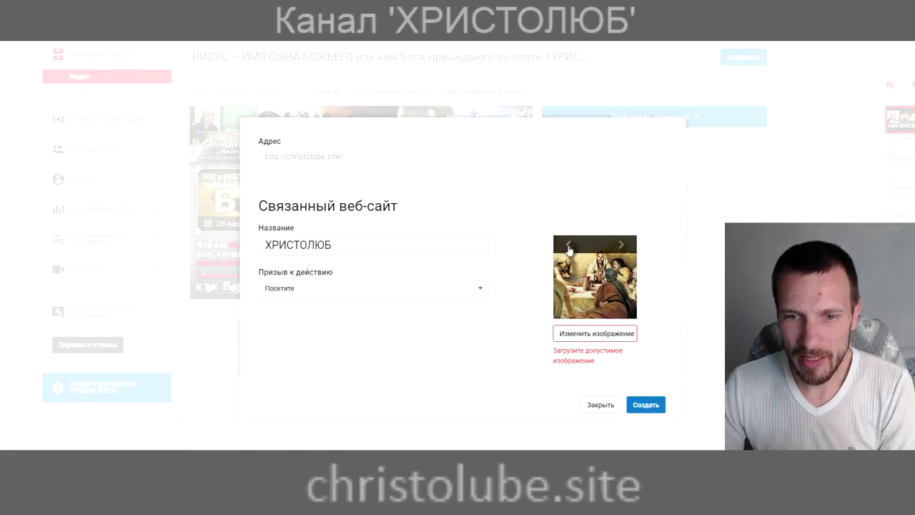
left_click(570, 246)
left_click(569, 247)
left_click(569, 247)
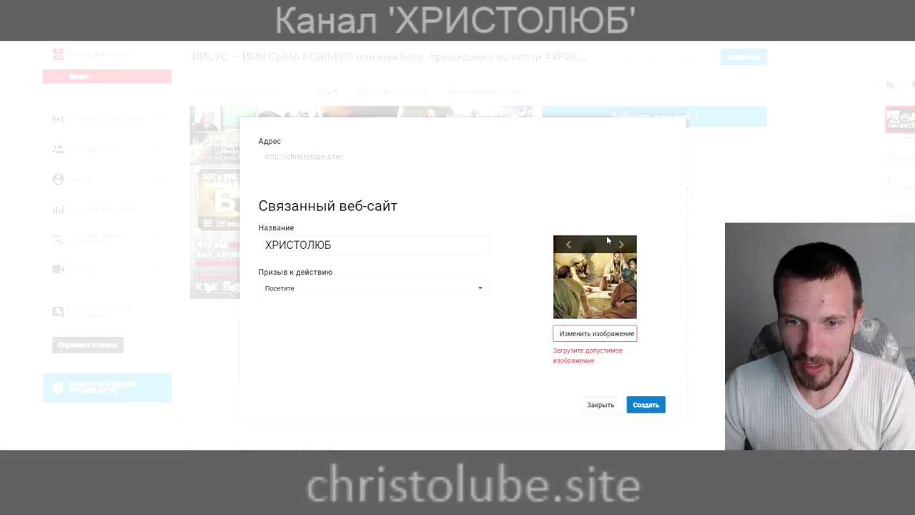
left_click(620, 247)
left_click(650, 410)
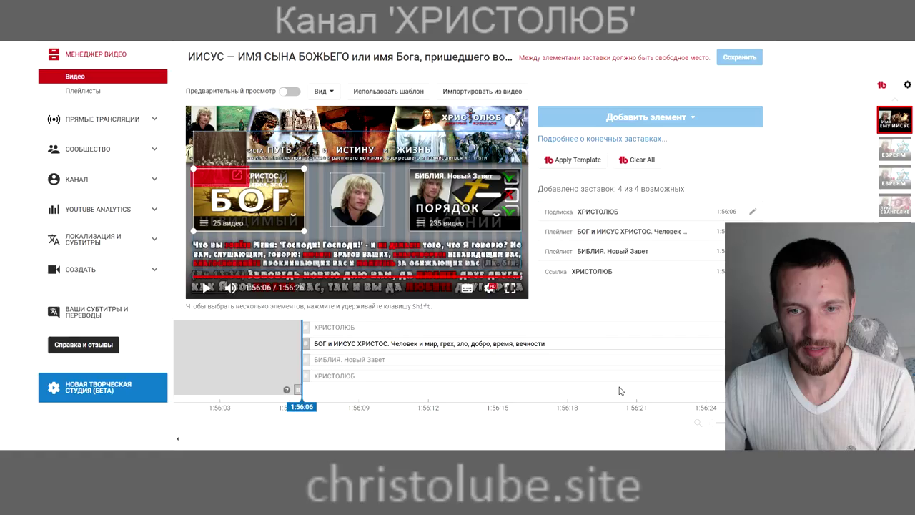
Arrange the website link centrally between the playlists with the subscription element below it, and preview the end screen.
mouse_move(350, 163)
left_mouse_down()
mouse_move(361, 172)
mouse_move(358, 158)
left_mouse_up()
left_click_drag(356, 208, 356, 246)
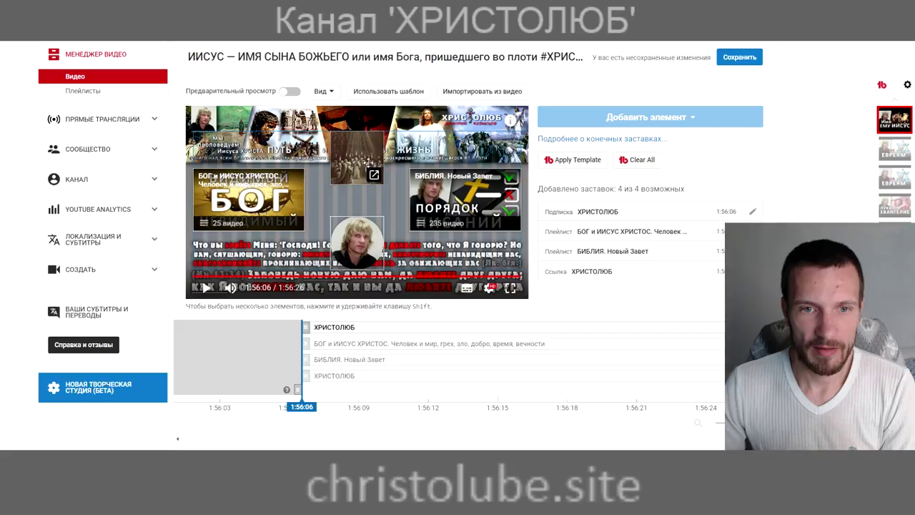
left_click(293, 92)
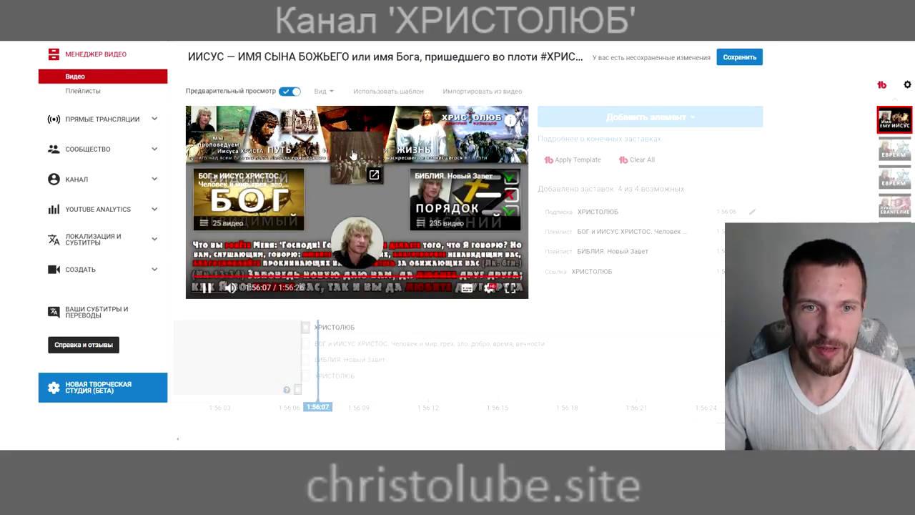
mouse_move(351, 156)
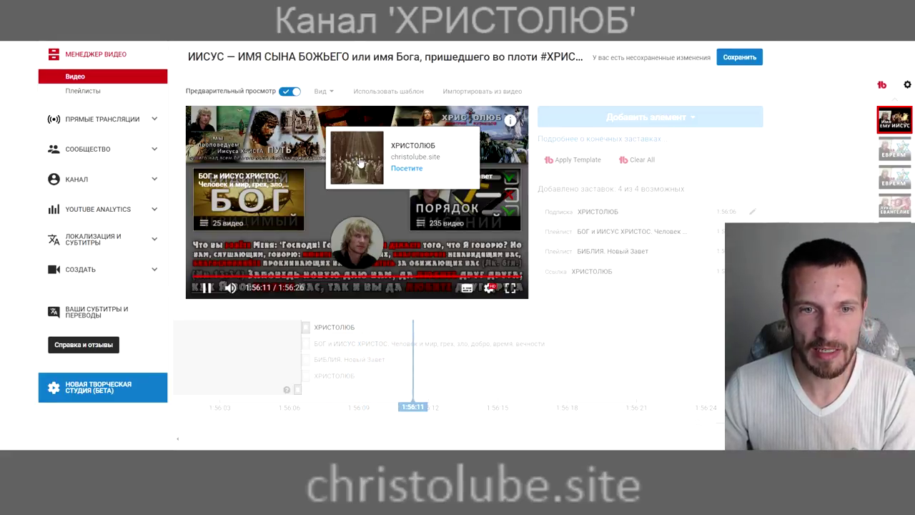
mouse_move(361, 245)
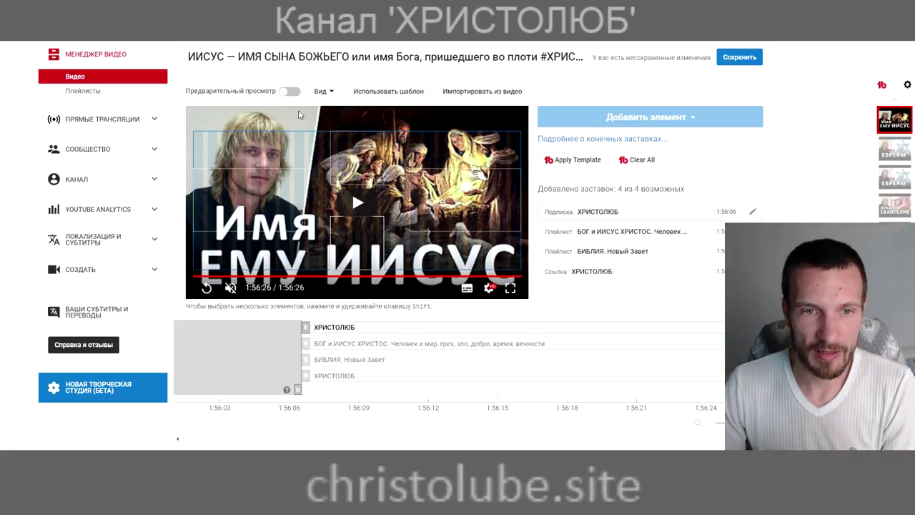
Delete the ХРИСТОЛЮБ subscription element from the end screen.
left_click(364, 395)
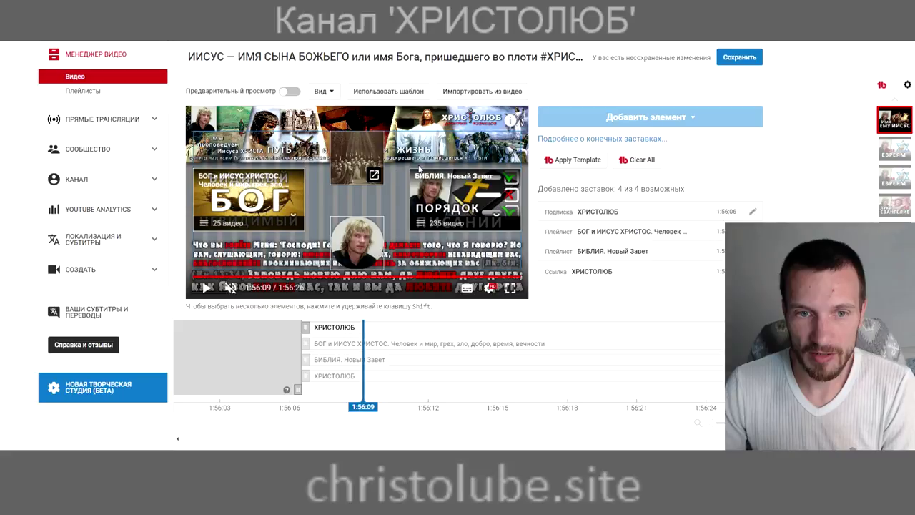
left_click_drag(348, 226, 354, 246)
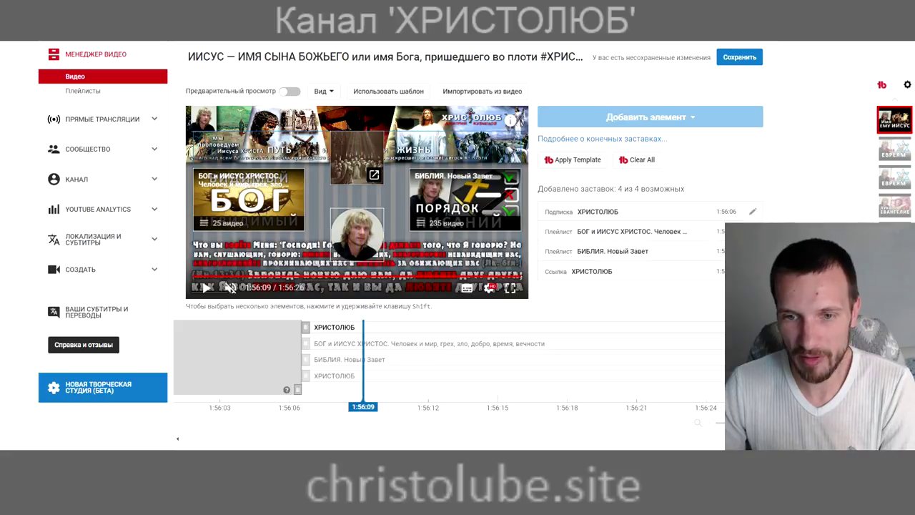
left_click(758, 213)
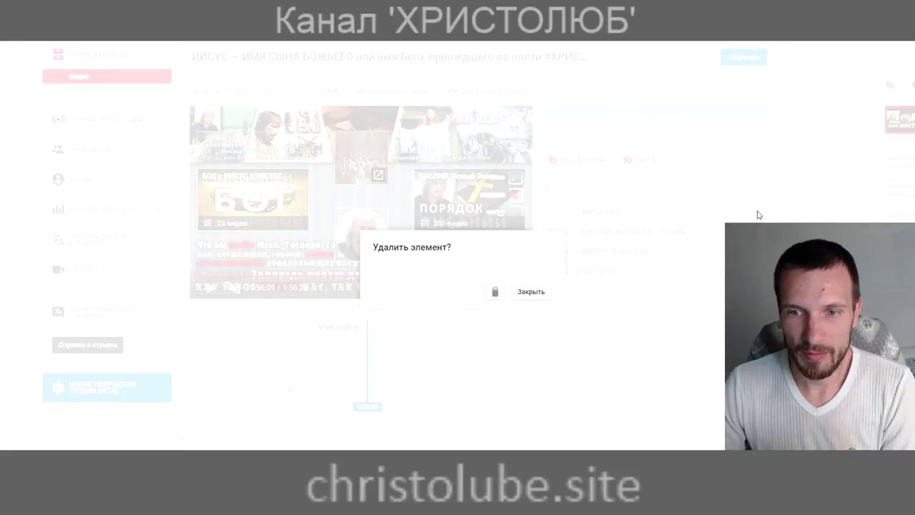
left_click(497, 291)
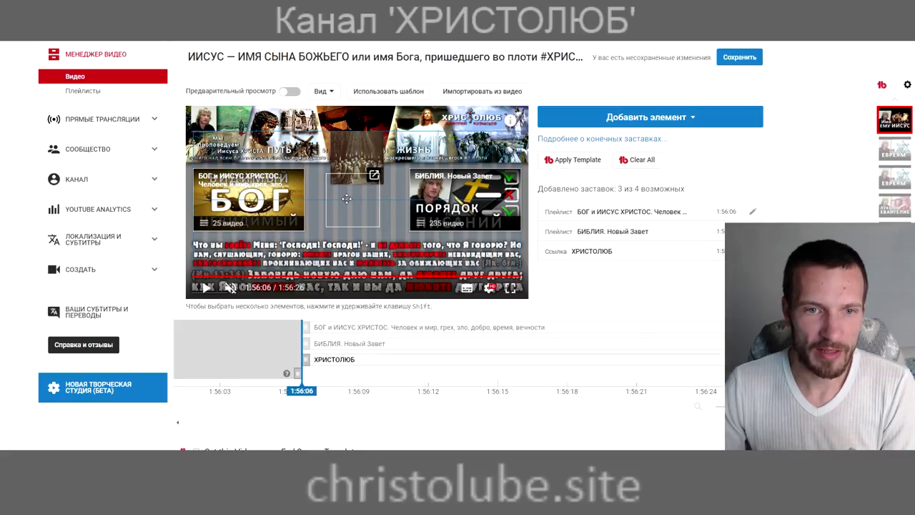
Place the website link in the middle row between the two playlists and save the end screen.
left_click_drag(346, 199, 356, 198)
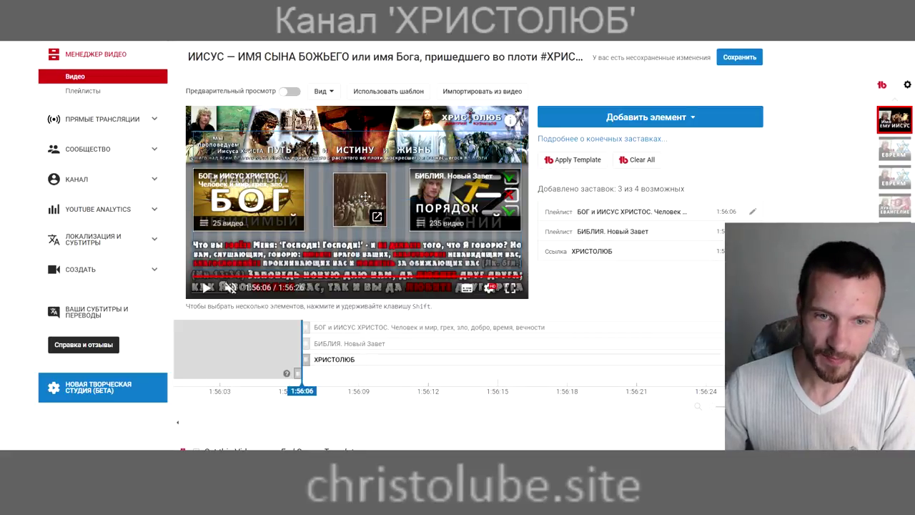
left_click(732, 63)
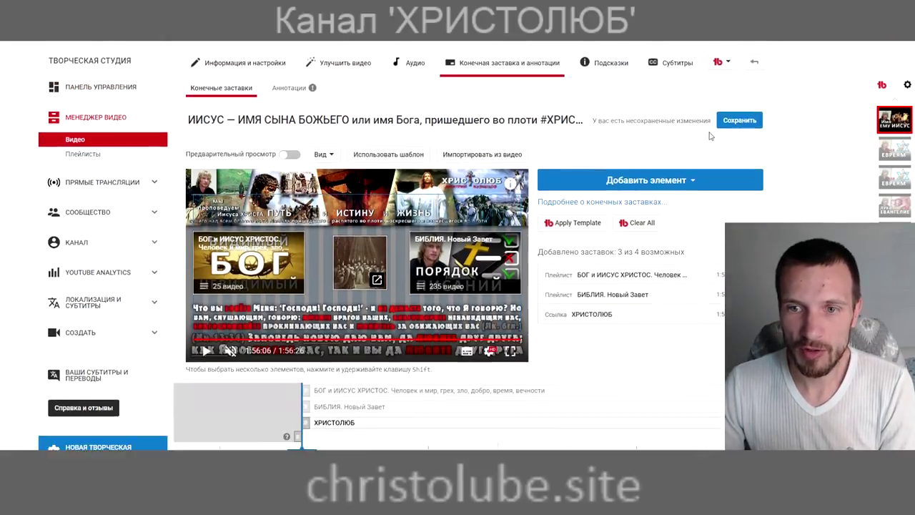
left_click(736, 96)
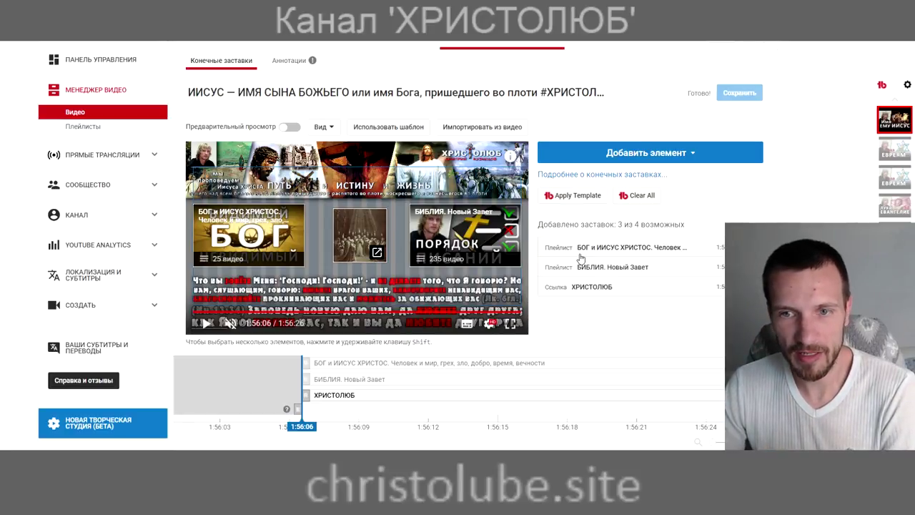
Open the video's cards settings, pause the preview and open the cards from the player.
scroll(500, 172, "up", 1)
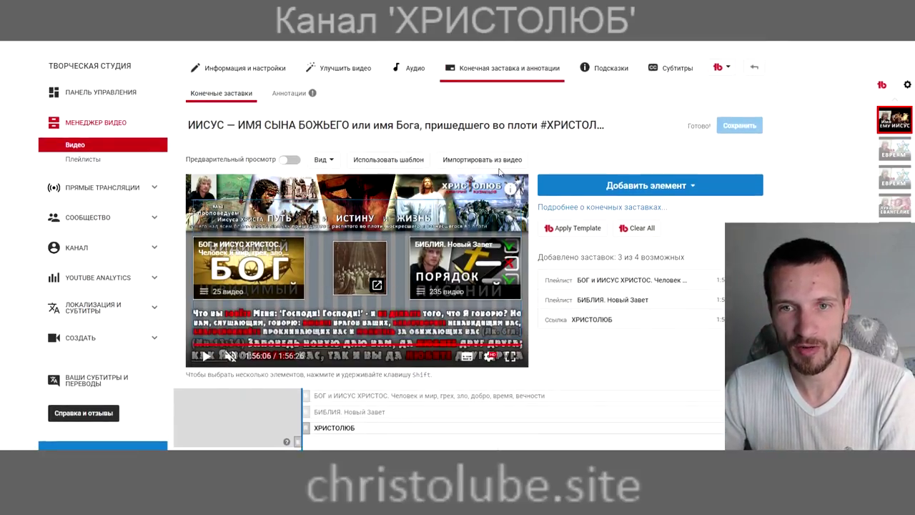
scroll(499, 171, "up", 1)
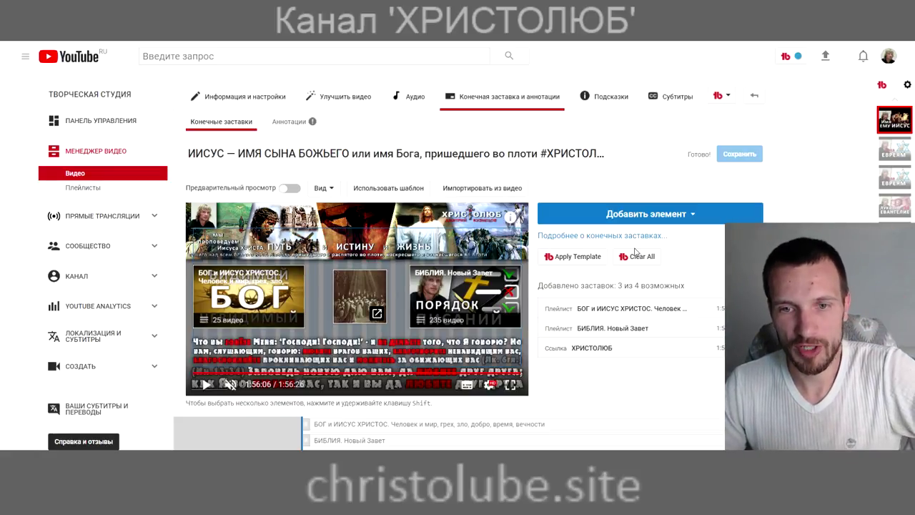
left_click(612, 103)
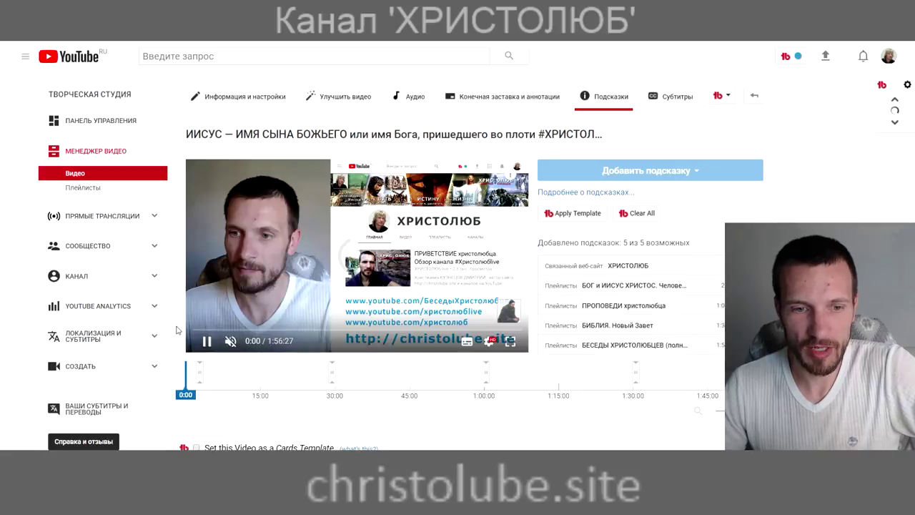
left_click(207, 342)
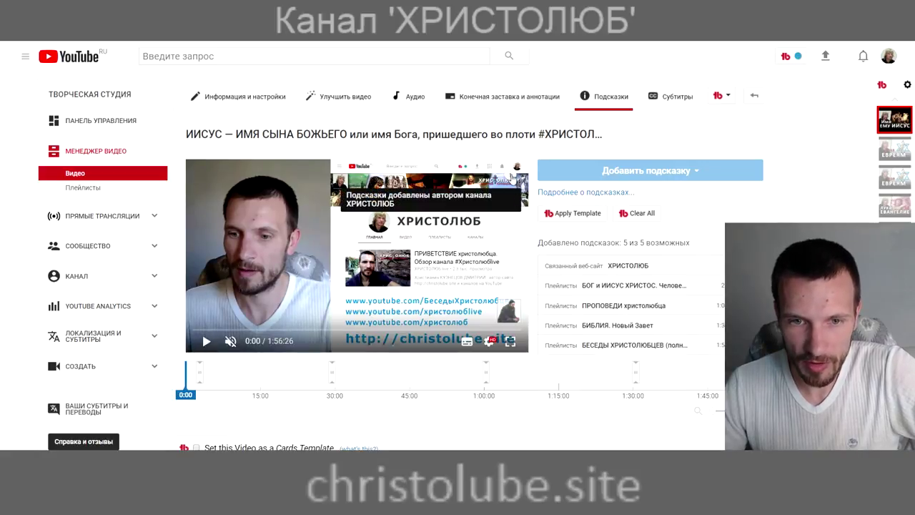
left_click(511, 178)
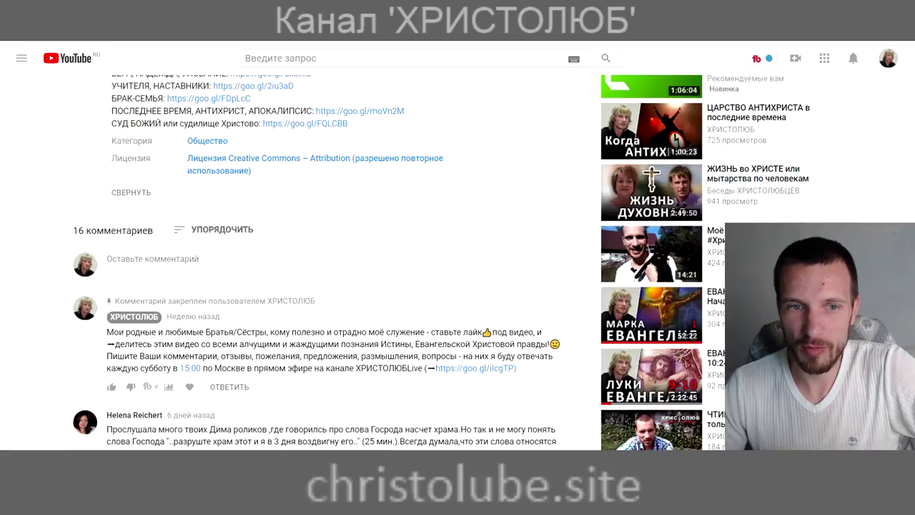
Play the ЕВАНГЕЛИЕ от ЛУКИ. 24глава video briefly, pause it and look through its description links.
scroll(504, 256, "up", 15)
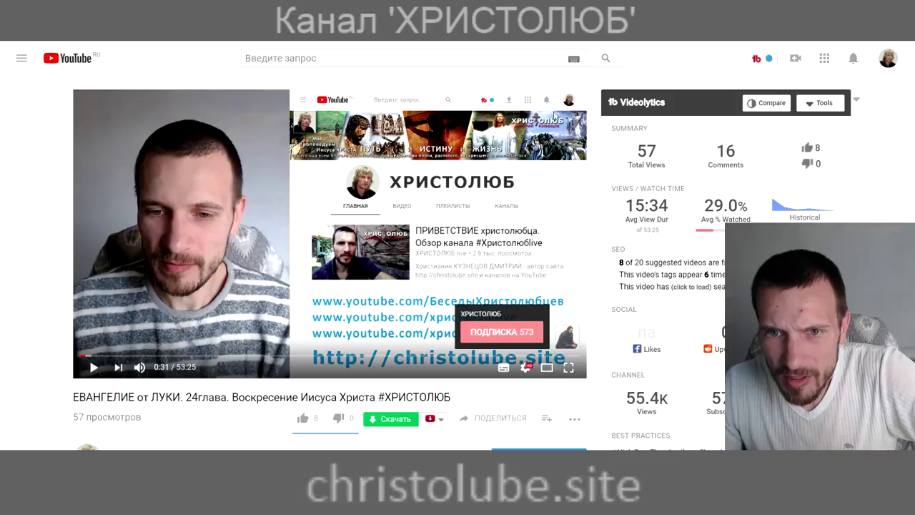
left_click(93, 366)
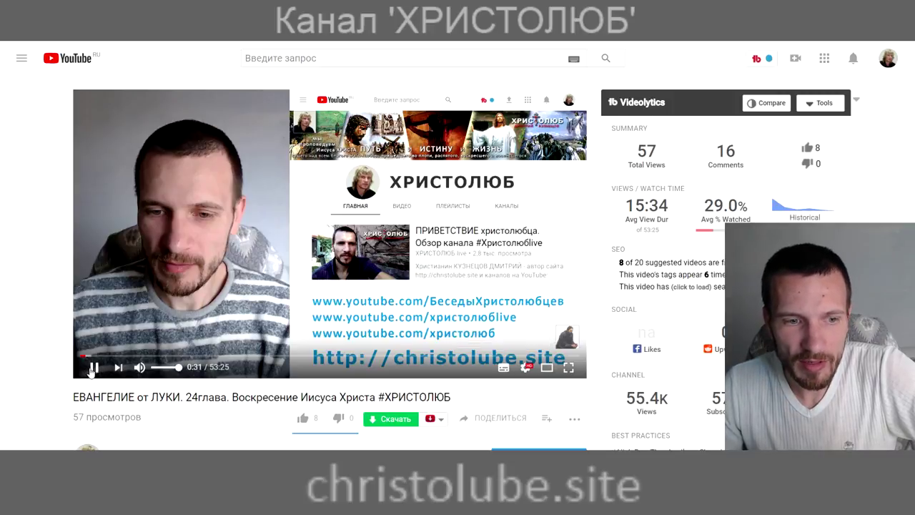
left_click(527, 166)
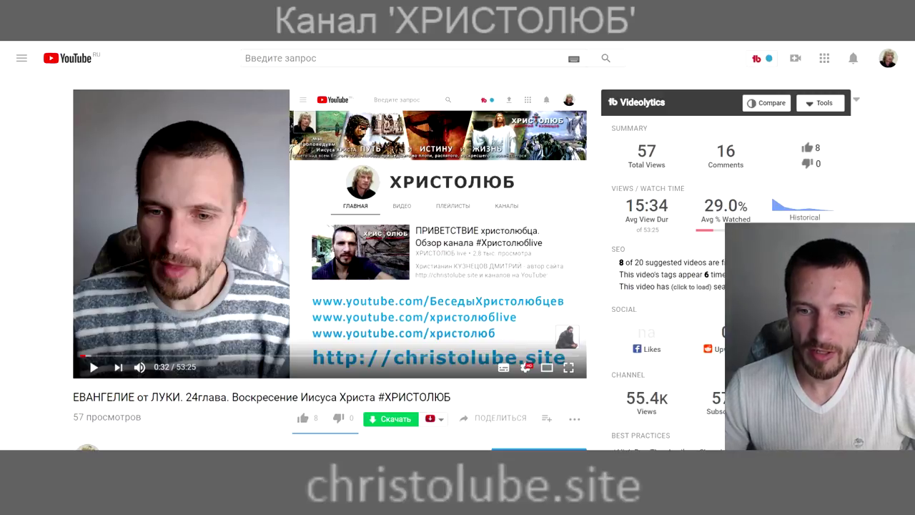
scroll(676, 284, "down", 4)
scroll(644, 327, "down", 3)
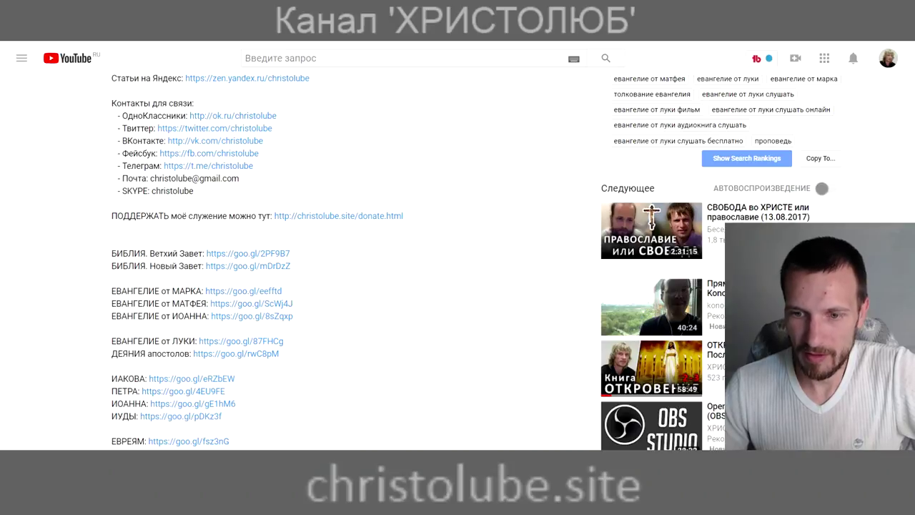
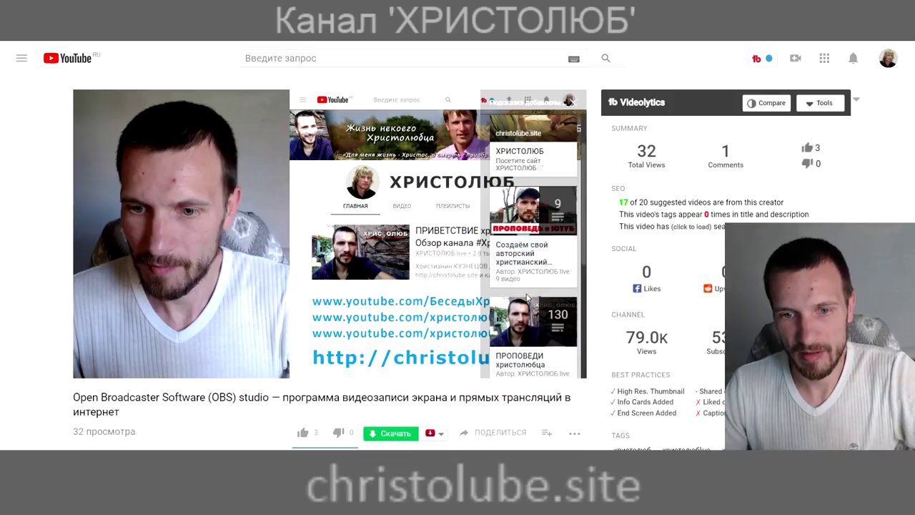
Seek the Open Broadcaster Software video to about 1:44 and look through its list of cards.
left_click(161, 356)
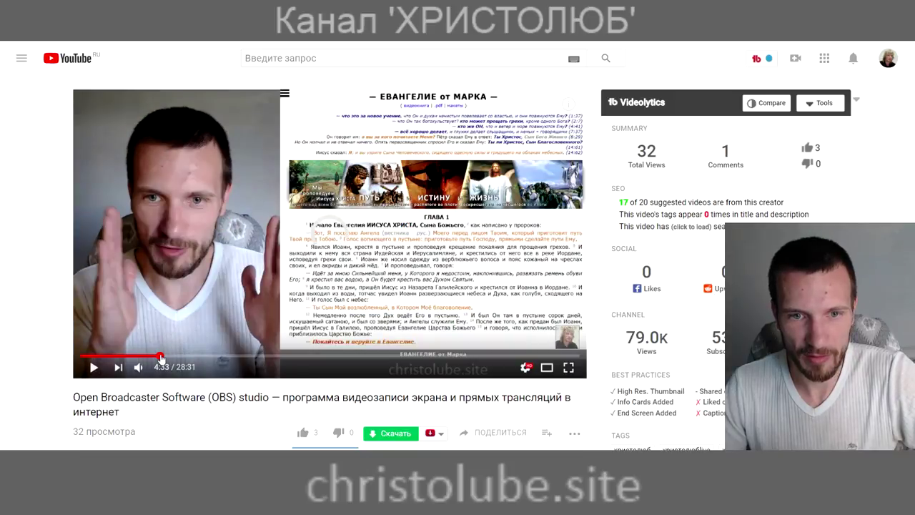
left_click(111, 356)
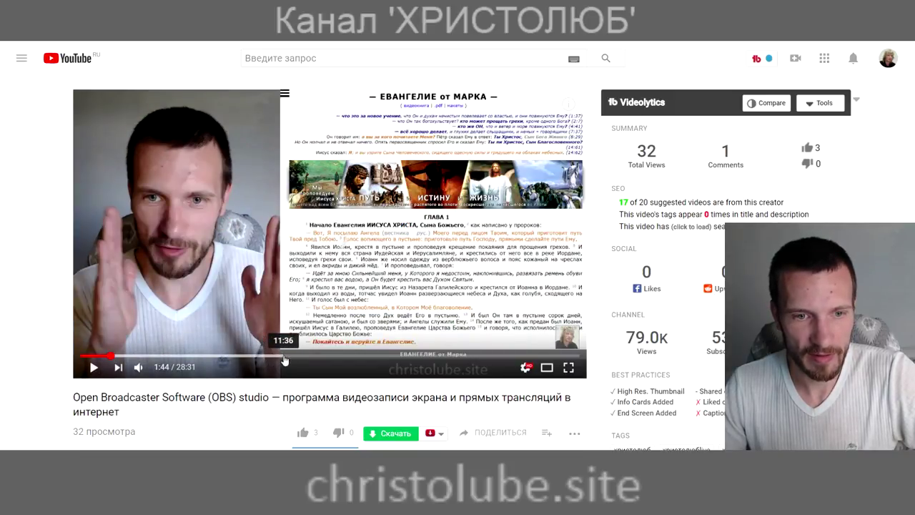
left_click(572, 105)
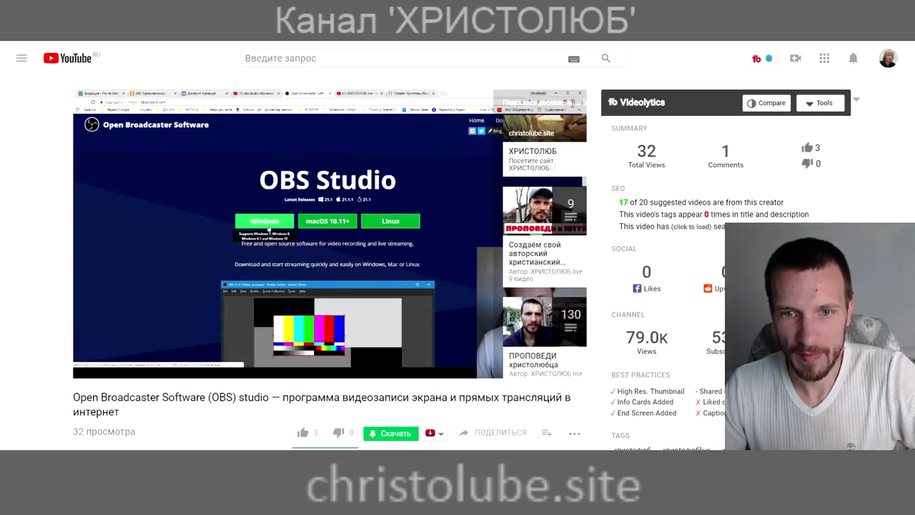
scroll(549, 172, "down", 2)
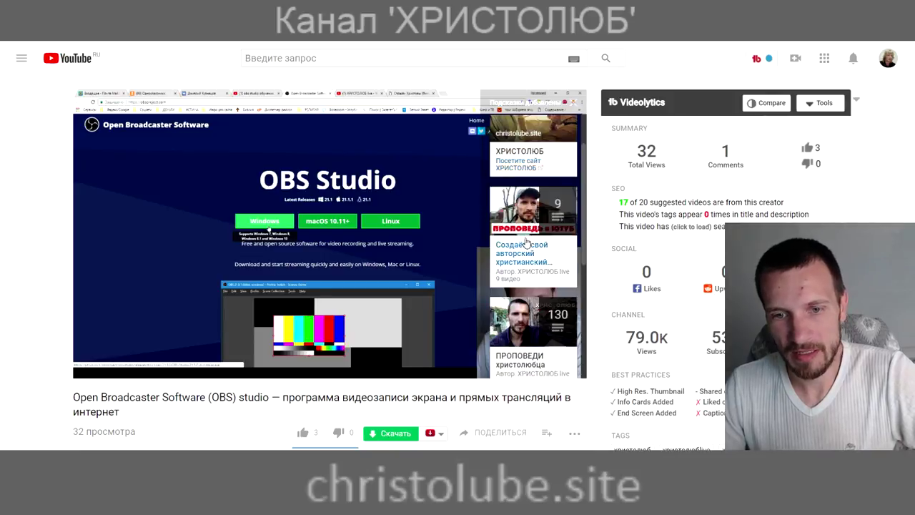
Review the website card and playlist cards down to БЕСЕДЫ ХРИСТОЛЮБЦЕВ, and close the card list.
scroll(556, 222, "up", 2)
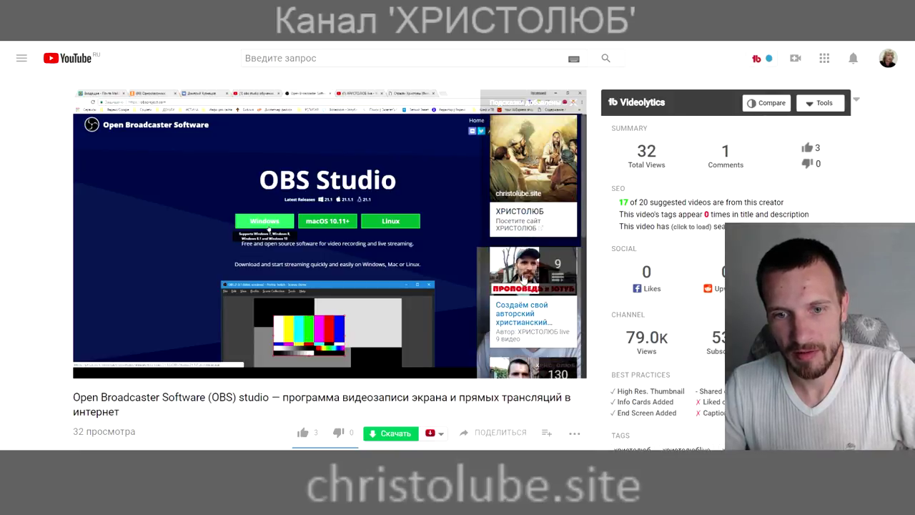
left_click(530, 176)
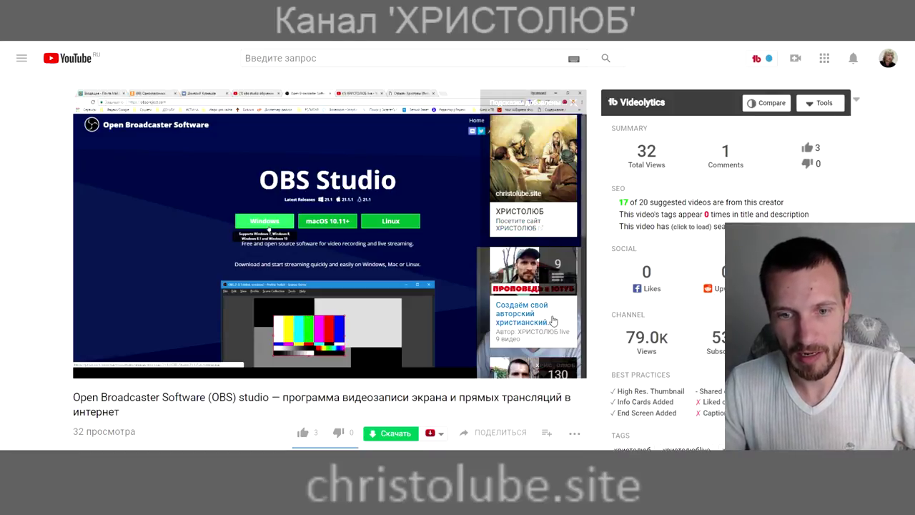
scroll(559, 322, "down", 2)
scroll(556, 322, "up", 1)
scroll(551, 323, "down", 1)
scroll(532, 294, "down", 1)
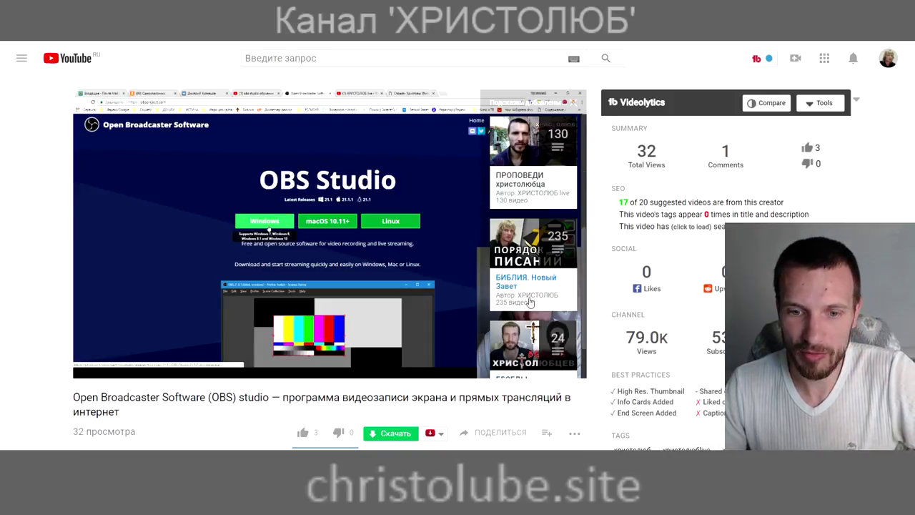
scroll(515, 278, "down", 1)
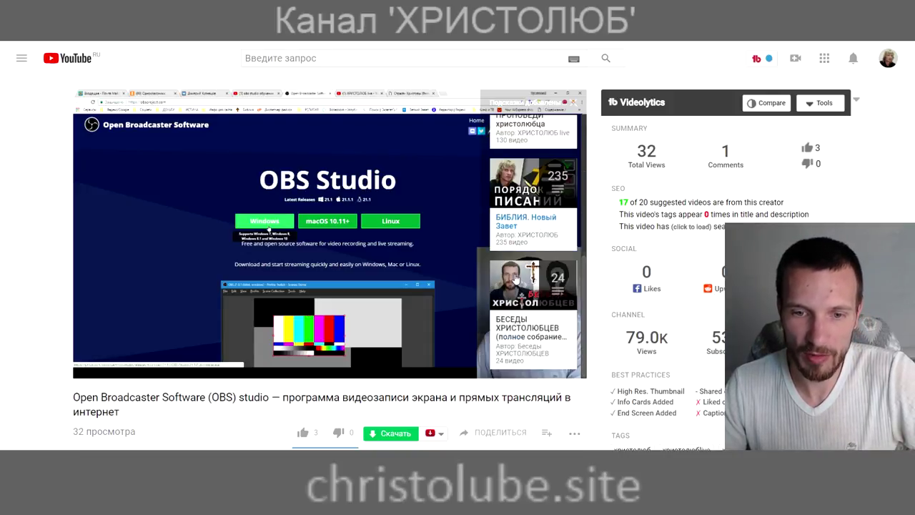
scroll(533, 314, "up", 3)
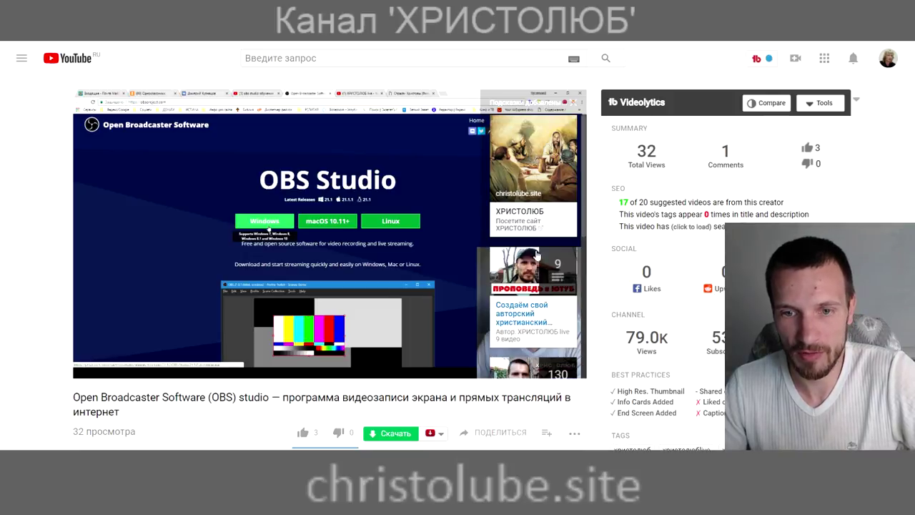
scroll(533, 307, "down", 2)
scroll(535, 294, "up", 1)
scroll(539, 279, "down", 2)
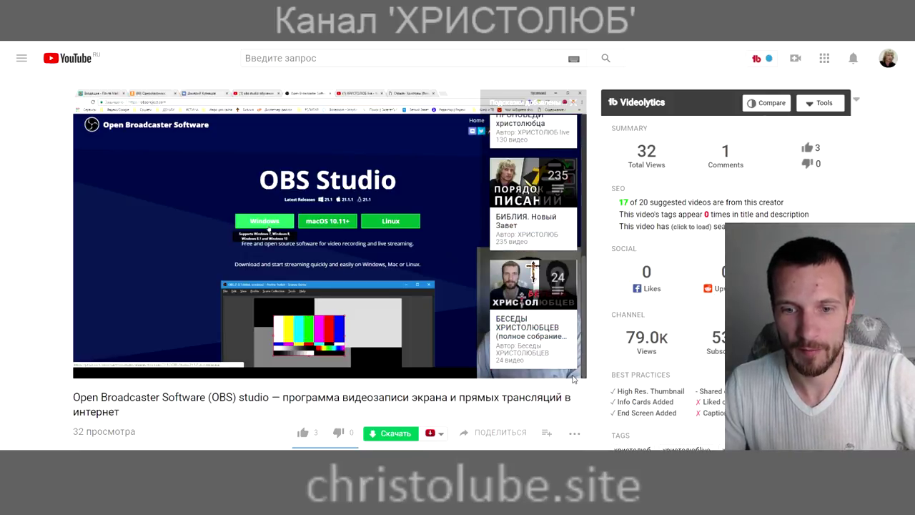
left_click(573, 108)
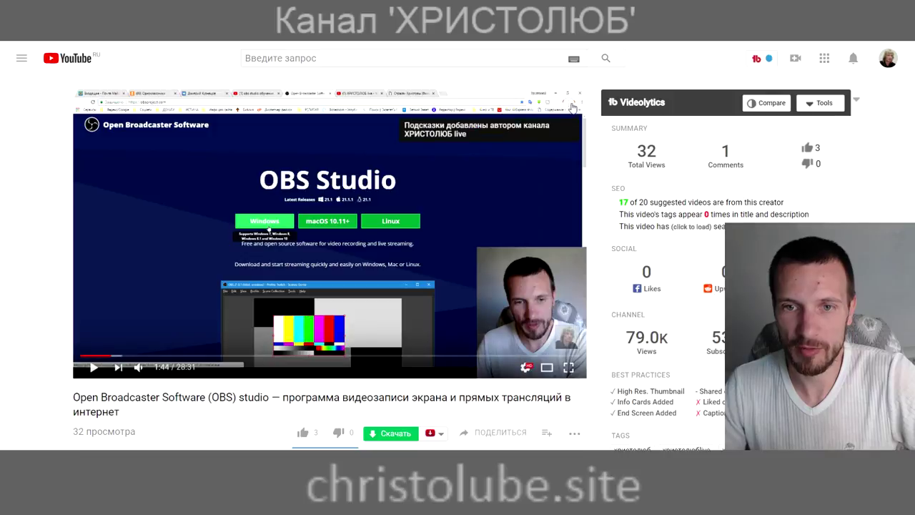
View the video full screen, open and look through its cards there, and return to the normal view.
key("f")
left_click(891, 35)
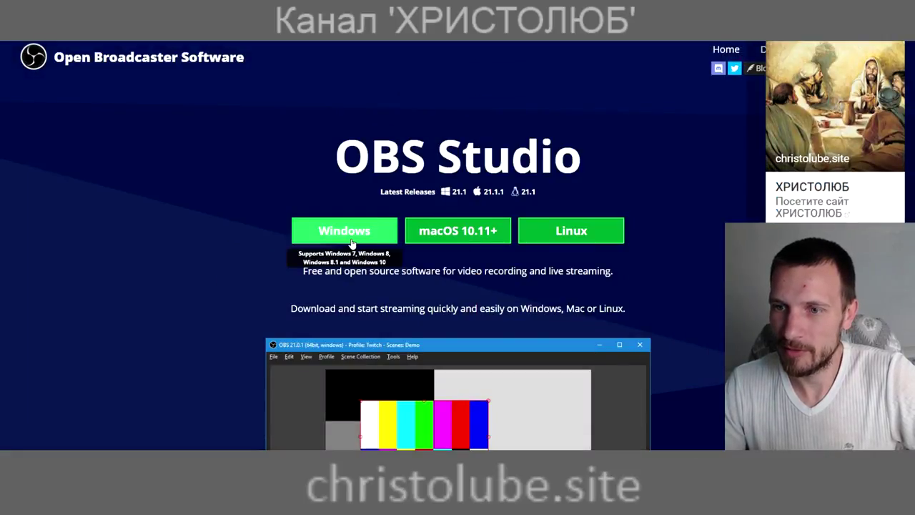
scroll(835, 129, "down", 3)
scroll(835, 129, "up", 3)
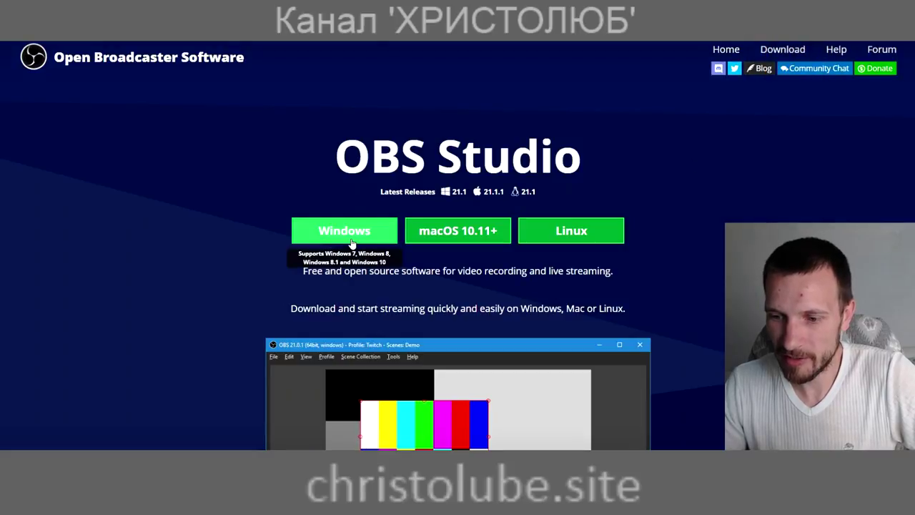
key("Escape")
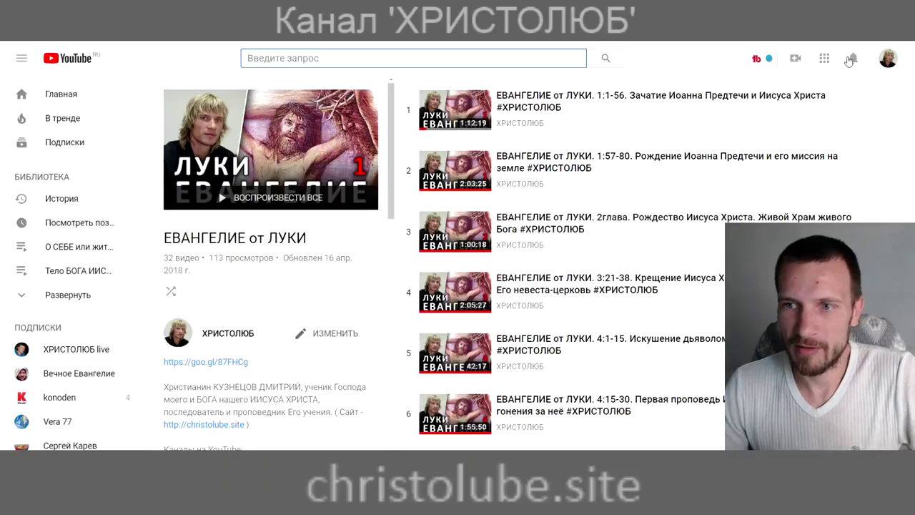
Open the creator studio and bring up the cards settings of the ИИСУС — ИМЯ СЫНА БОЖЬЕГО video.
left_click(888, 58)
left_click(792, 134)
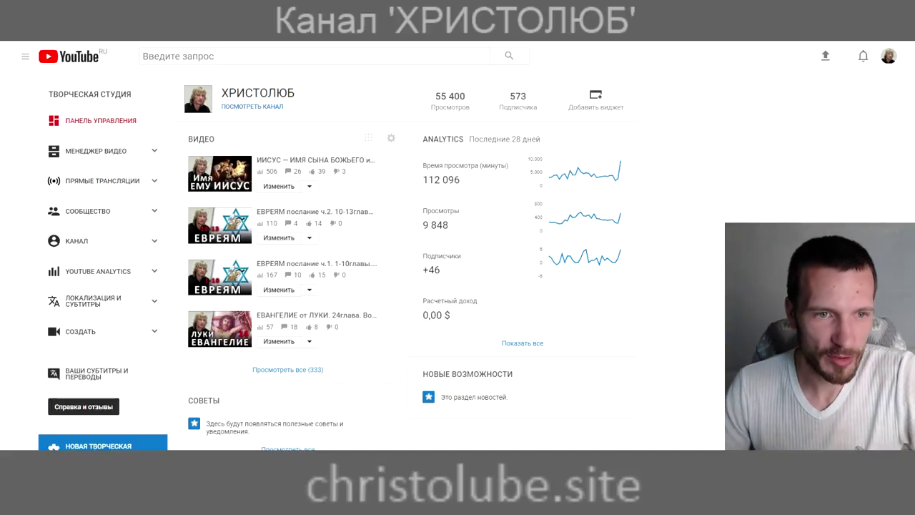
left_click(266, 186)
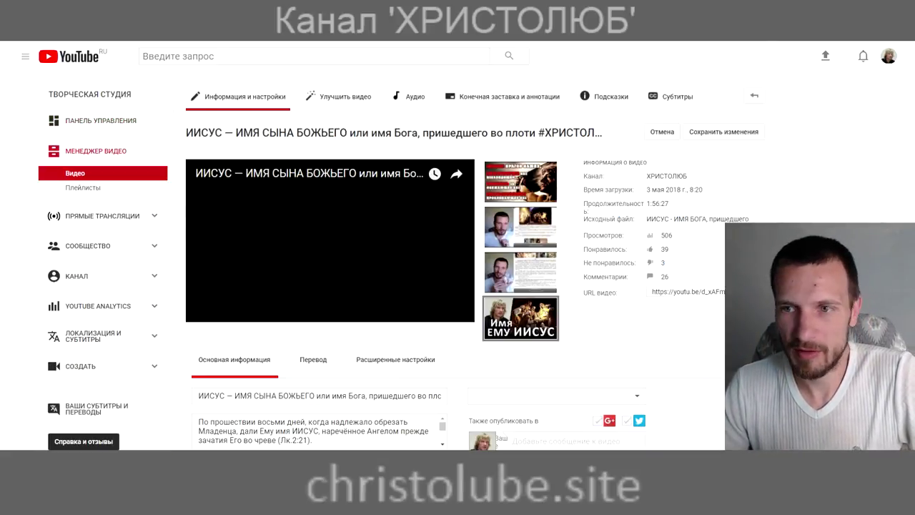
left_click(612, 98)
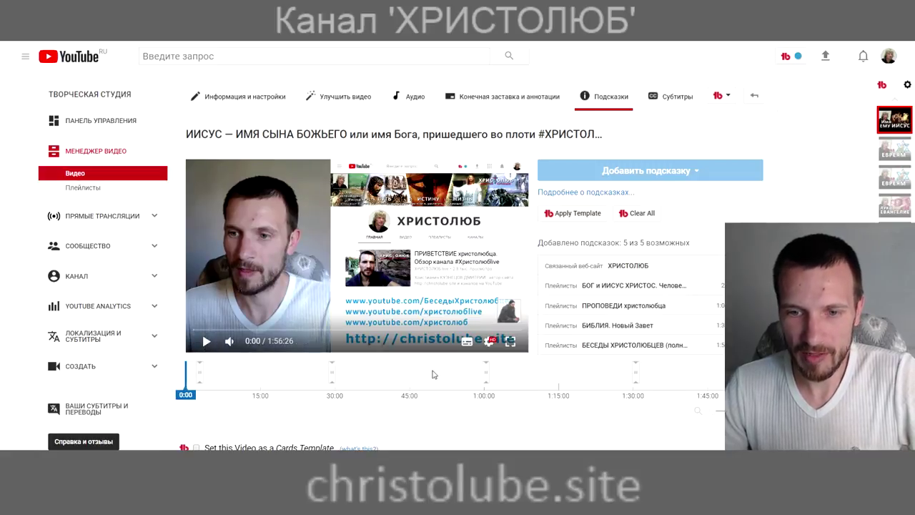
Seek to several positions along the card timeline and move the card near the one-hour mark to 1:00:09.
left_click_drag(271, 371, 415, 373)
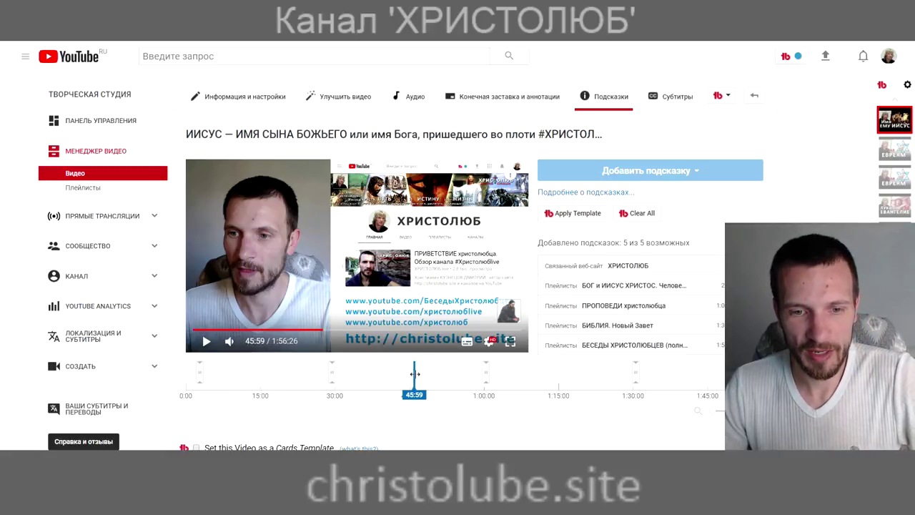
left_click(362, 331)
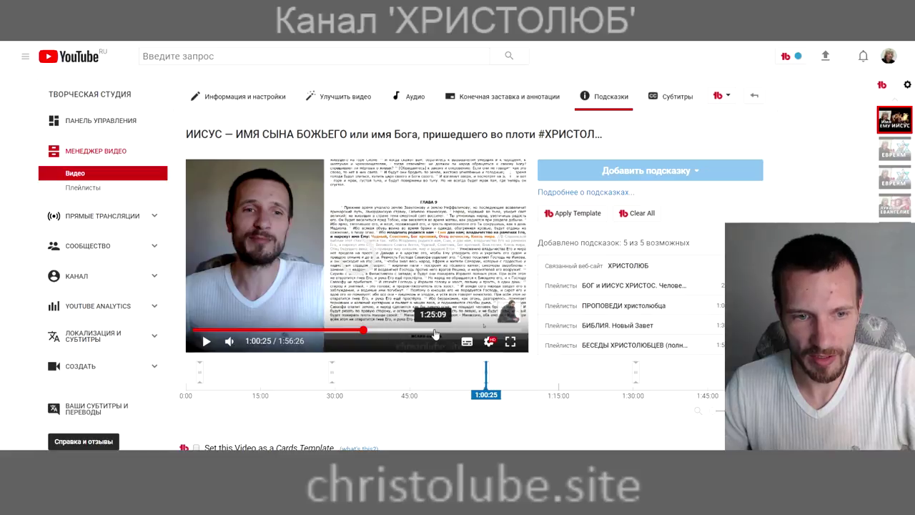
left_click(524, 368)
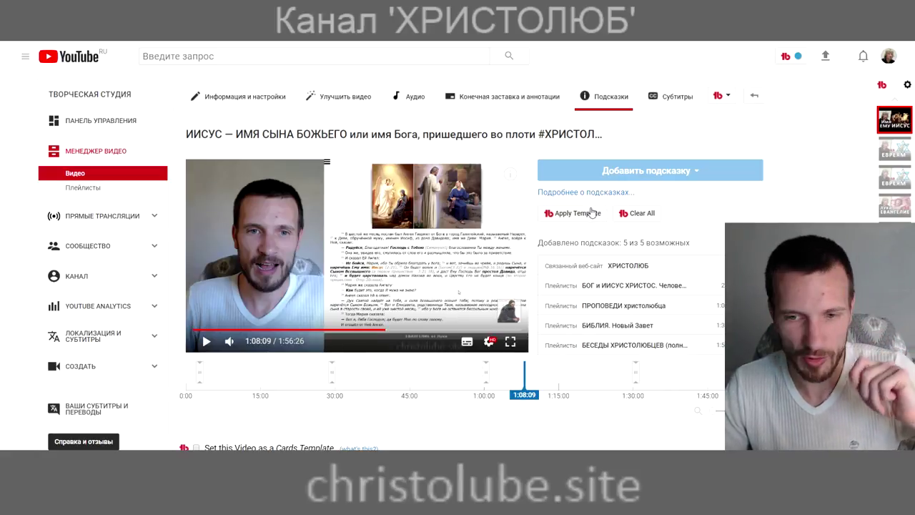
left_click(720, 376)
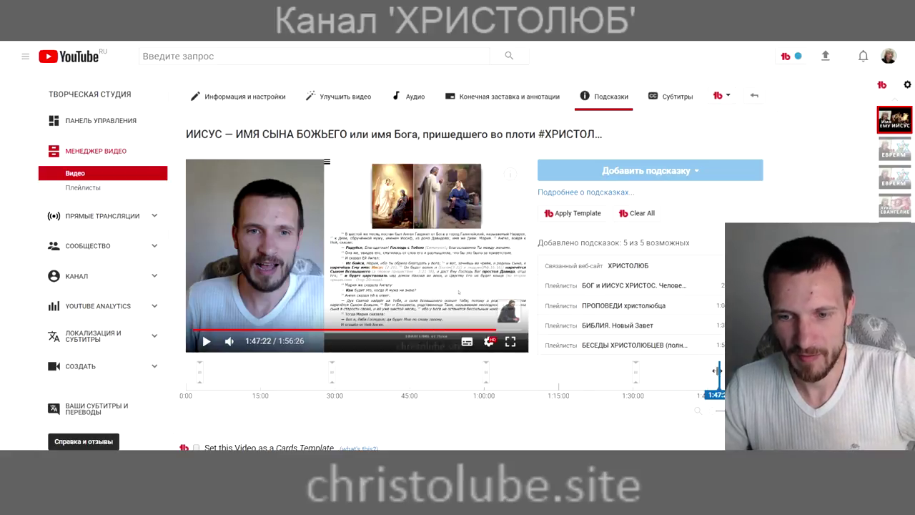
mouse_move(486, 374)
left_mouse_down()
mouse_move(477, 380)
mouse_move(529, 380)
mouse_move(397, 380)
mouse_move(523, 380)
mouse_move(484, 377)
left_mouse_up()
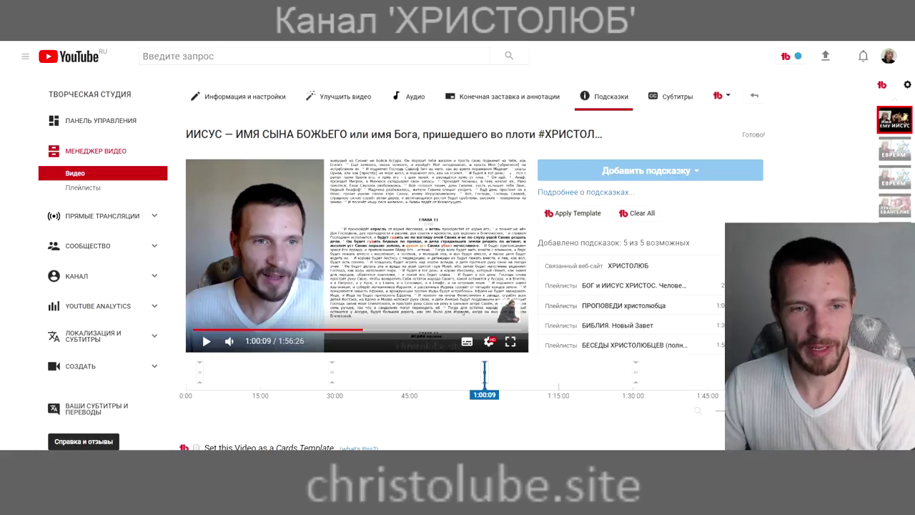
Open the channel's default video upload settings and look through them, including the privacy setting.
left_click(81, 277)
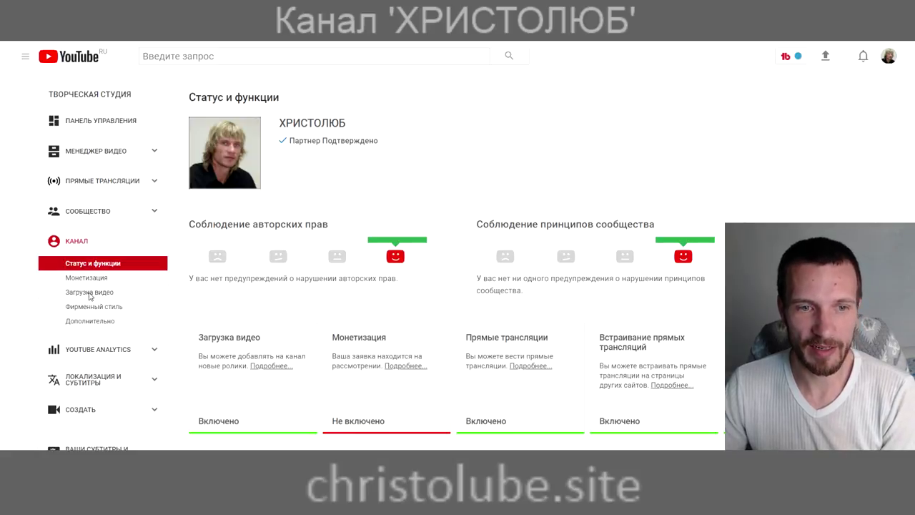
left_click(90, 293)
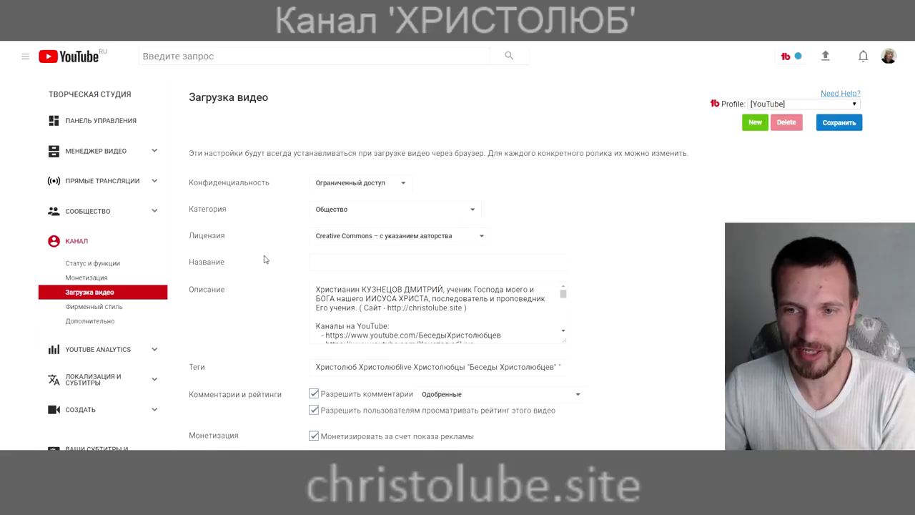
scroll(264, 258, "down", 5)
scroll(262, 264, "up", 5)
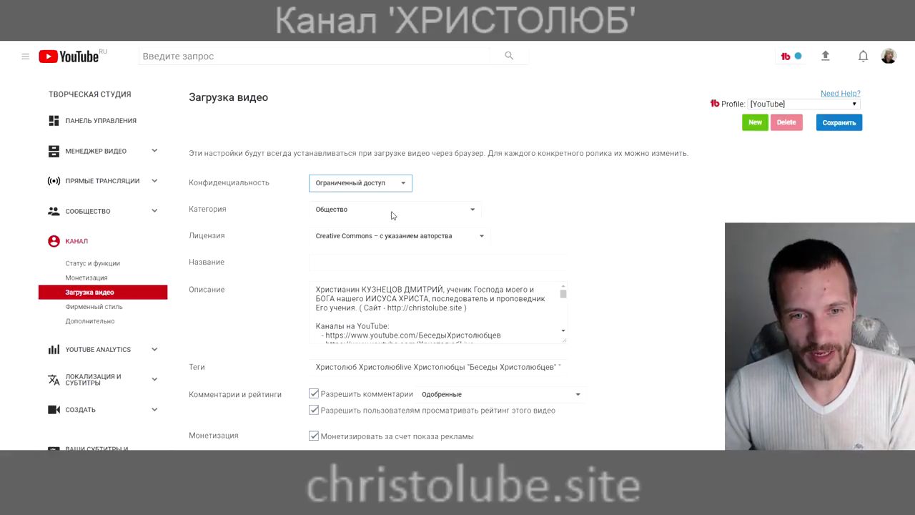
left_click(445, 189)
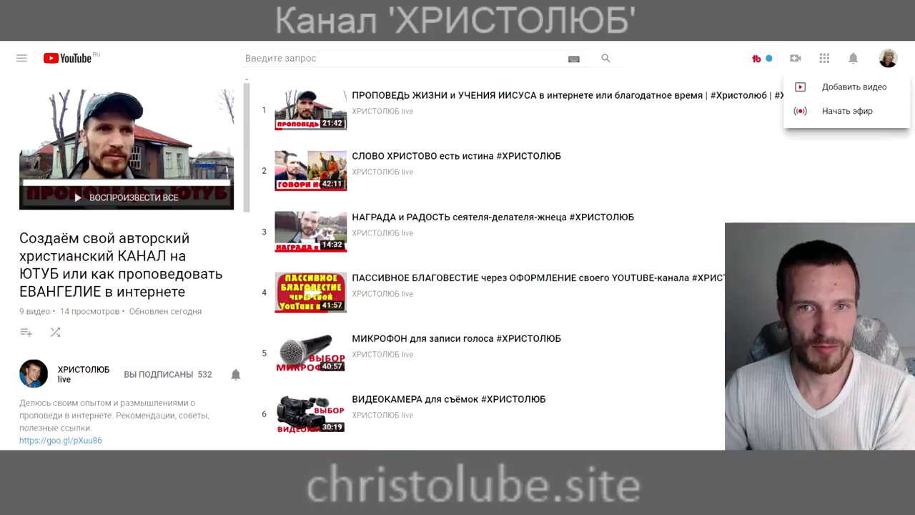
Open the ИИСУС — ИМЯ СЫНА БОЖЬЕГО video's information settings and look through its advanced settings.
left_click(889, 60)
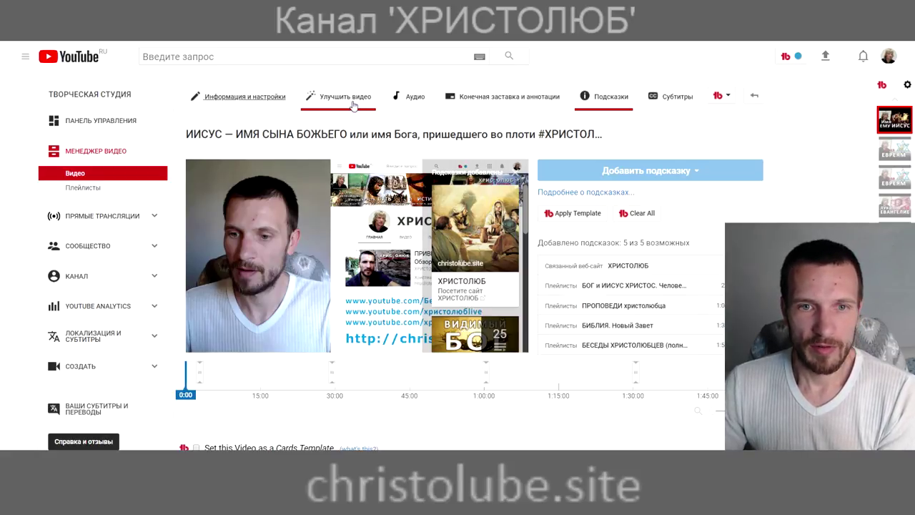
left_click(236, 96)
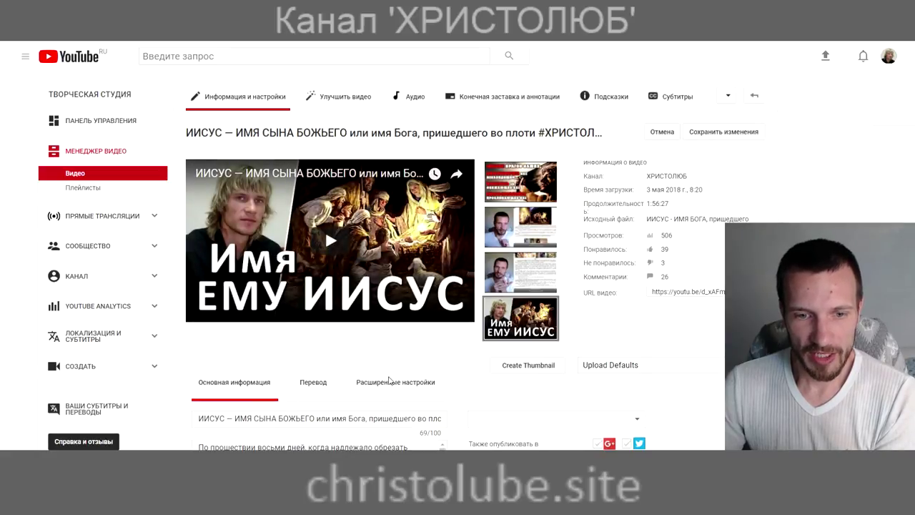
left_click(386, 387)
scroll(375, 386, "down", 6)
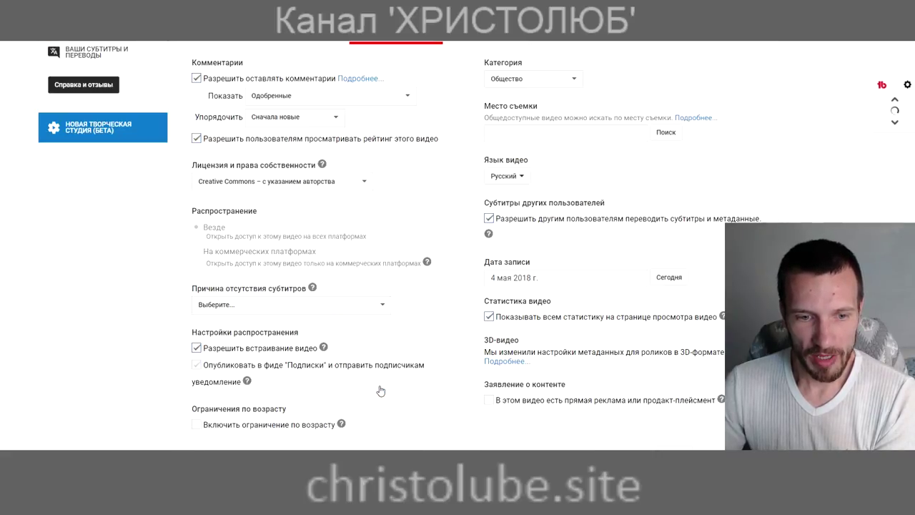
scroll(366, 380, "up", 3)
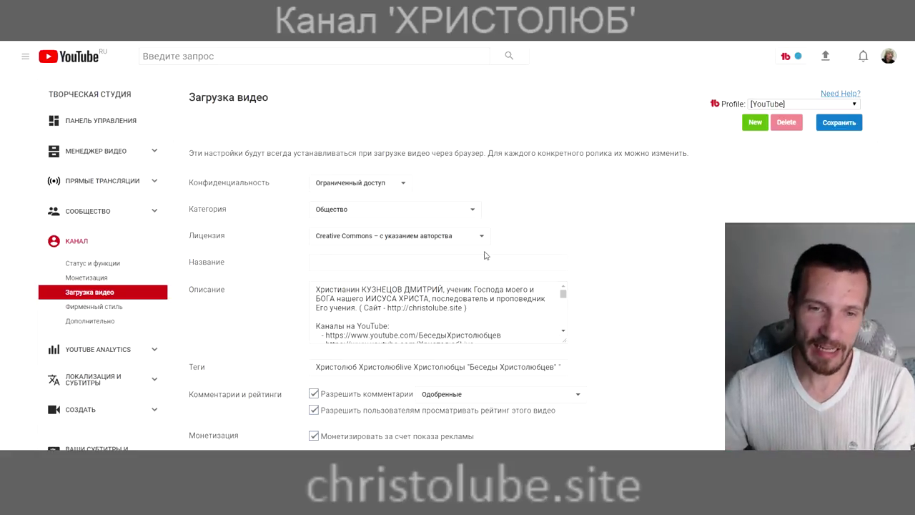
Switch the default upload licence to Стандартная лицензия YouTube and back to Creative Commons – с указанием авторства.
key("Up")
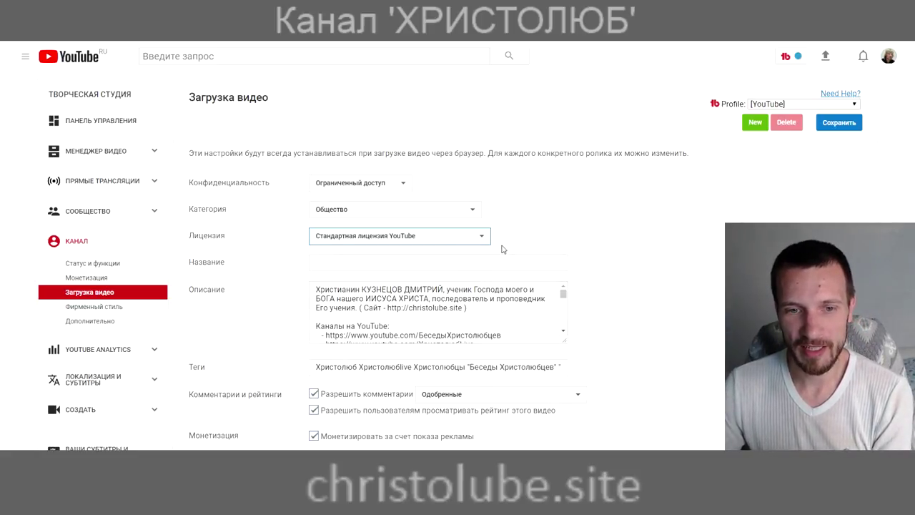
key("Down")
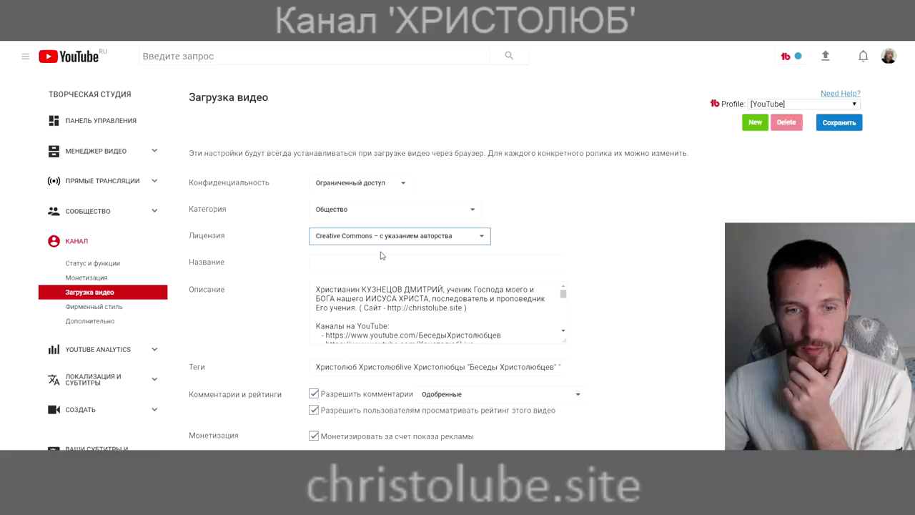
key("Up")
key("Down")
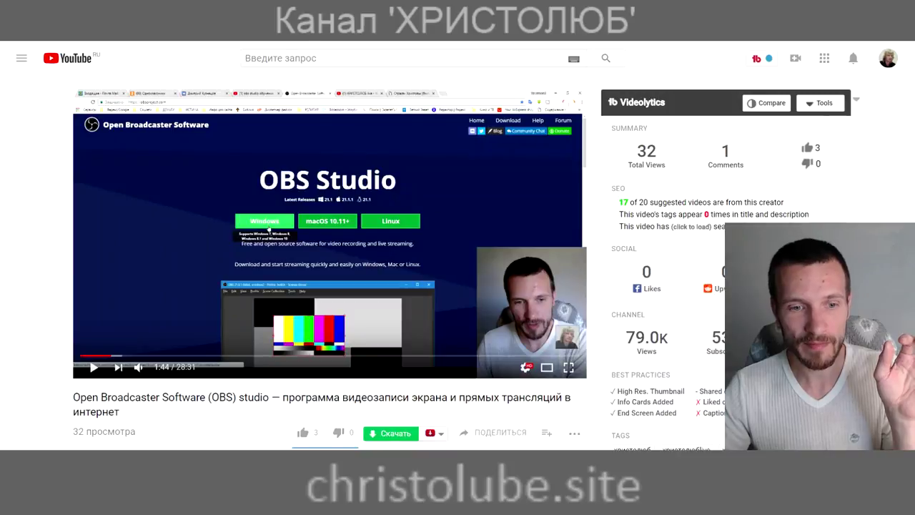
Return to the ХРИСТОЛЮБ live channel page and look through its playlist sections По темам and ПРОПОВЕДИ ХРИСТОЛЮБЦА по годам.
left_click(22, 58)
left_click(22, 58)
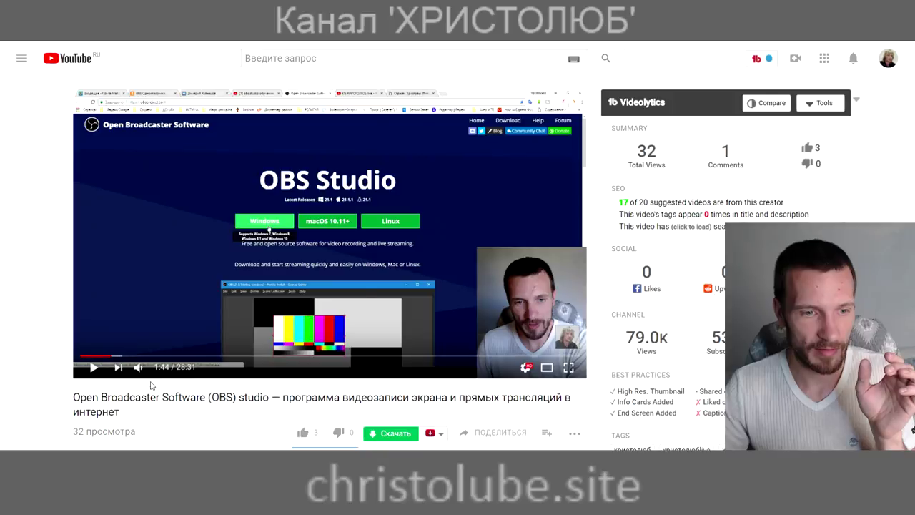
key("alt+Left")
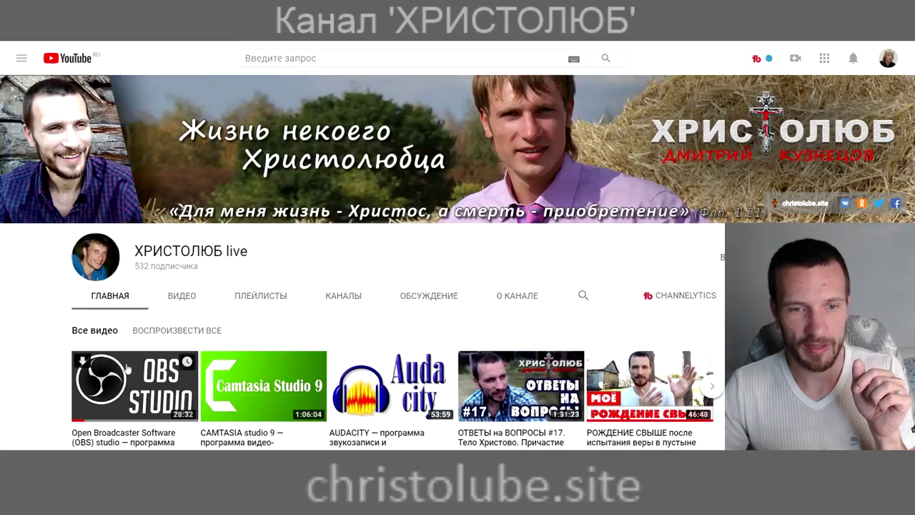
scroll(60, 383, "down", 4)
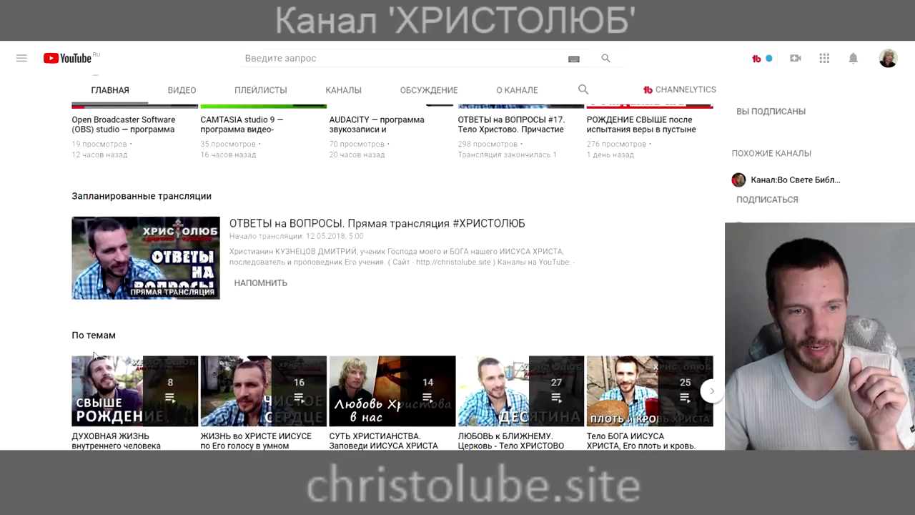
scroll(100, 357, "down", 1)
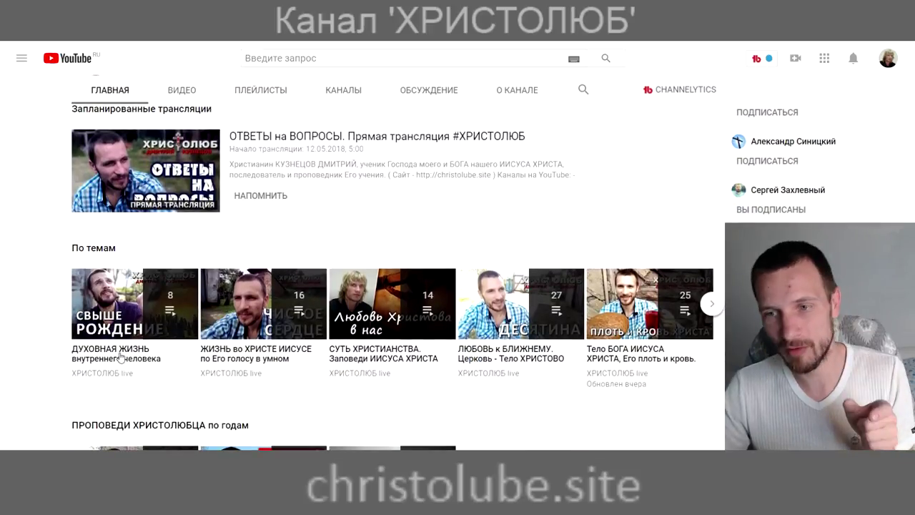
scroll(120, 357, "down", 1)
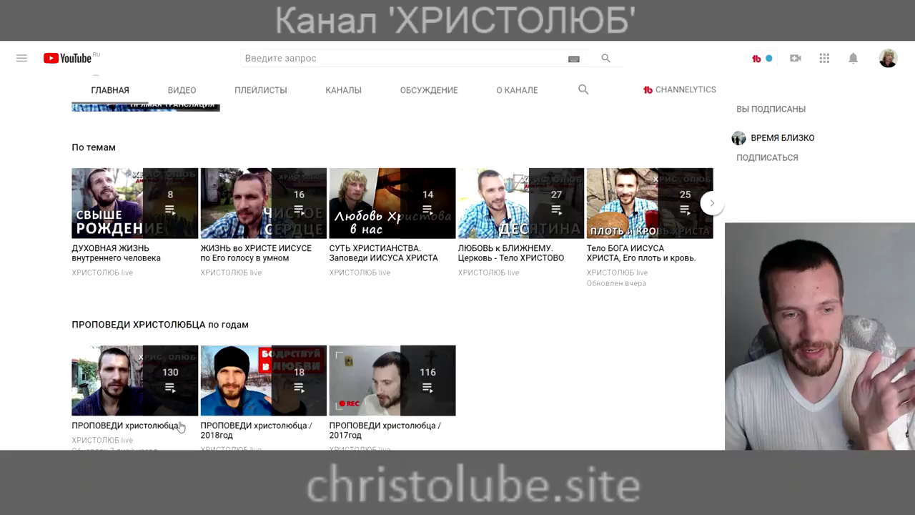
mouse_move(185, 421)
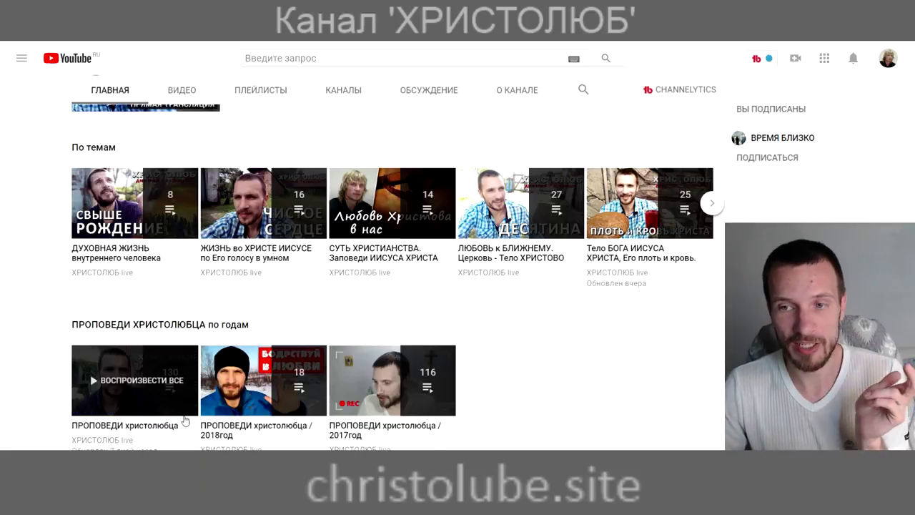
Return to the default video upload settings and enter #ЧтенияХристолюбцев as the default title.
scroll(184, 421, "up", 10)
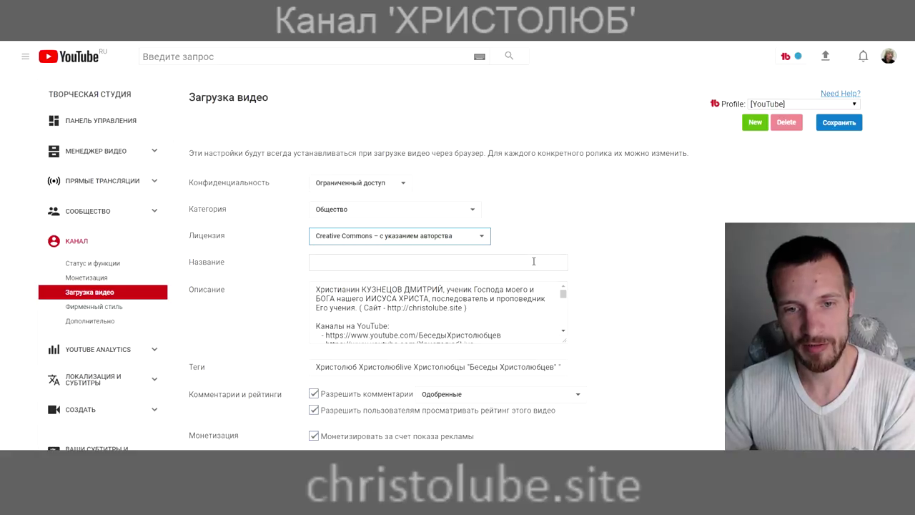
left_click(344, 262)
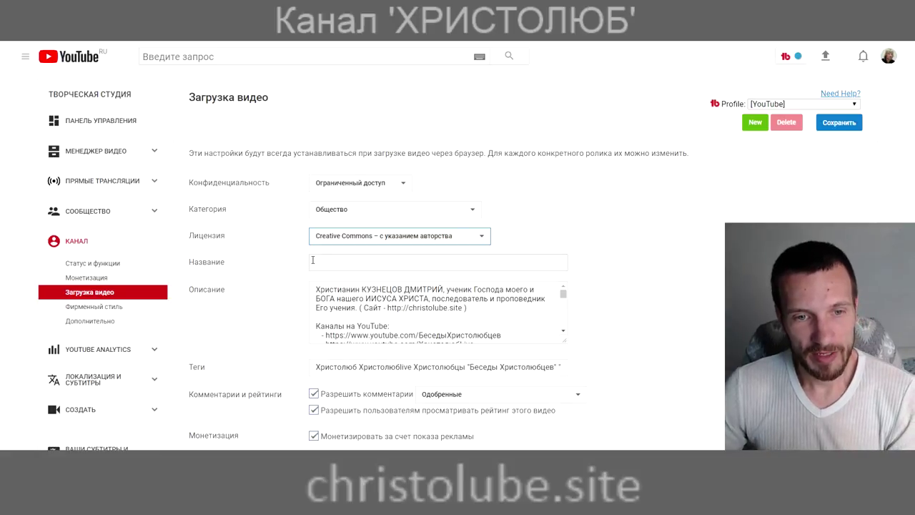
left_click(311, 260)
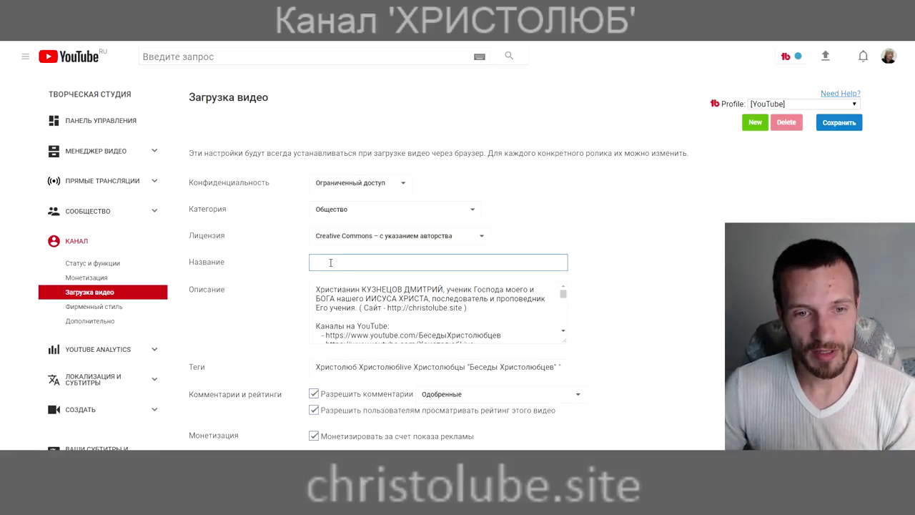
left_click(280, 276)
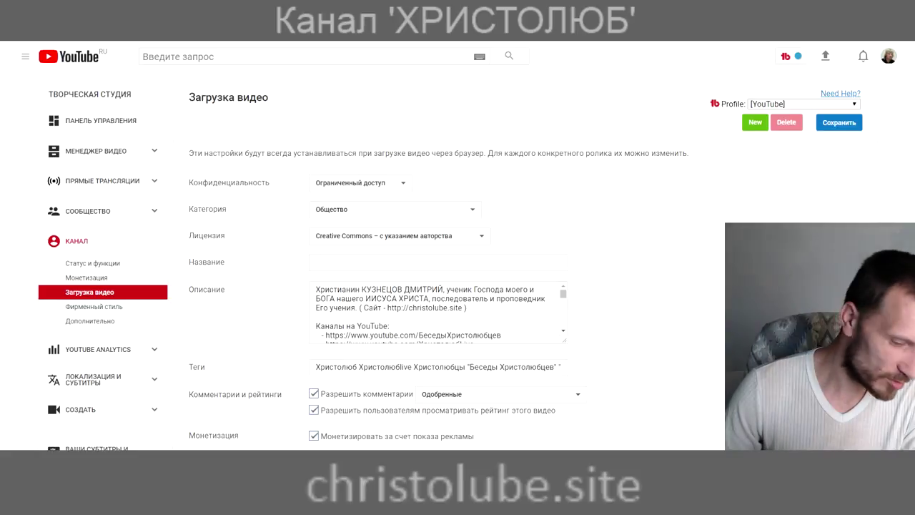
left_click(341, 265)
type("#ЧтенияХристолюбцев")
key("Home")
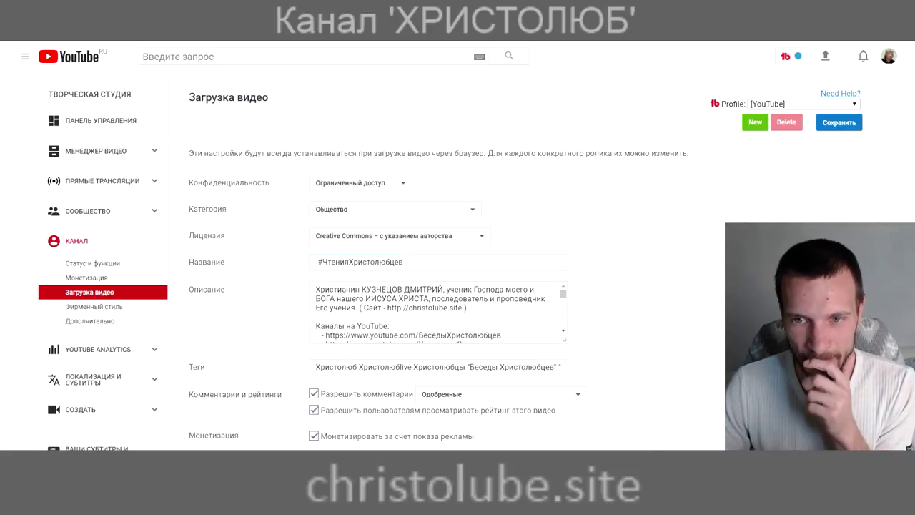
left_click(314, 260)
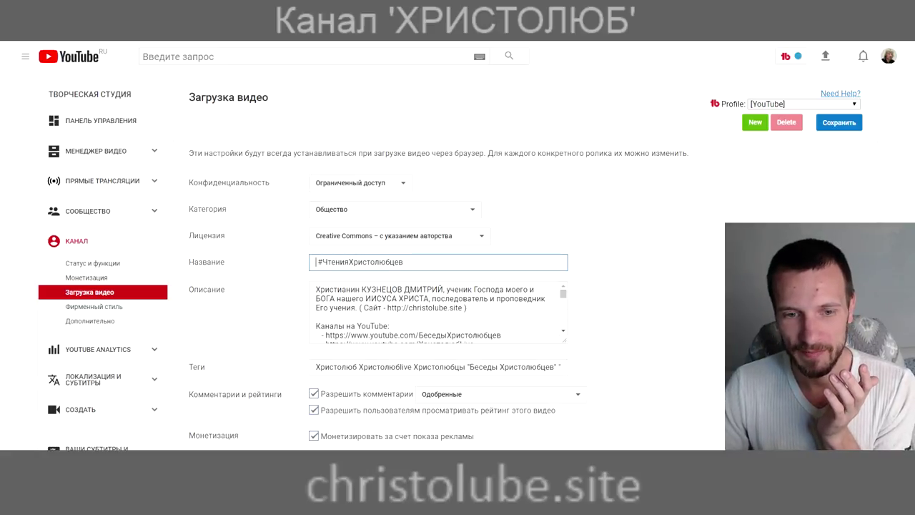
Copy ЕВАНГЕЛИЕ от МАРКА from the default description and insert it before the hashtag in the default title.
scroll(377, 307, "down", 5)
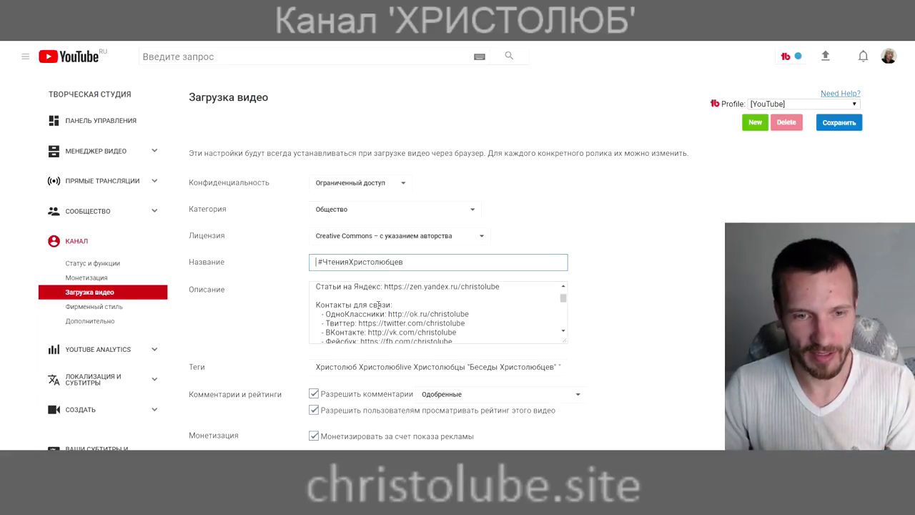
scroll(377, 306, "down", 5)
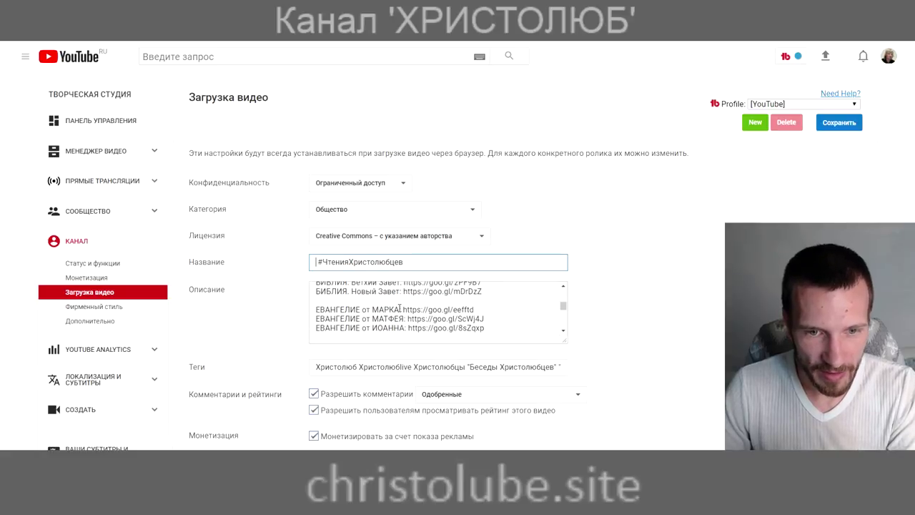
left_click_drag(401, 310, 315, 310)
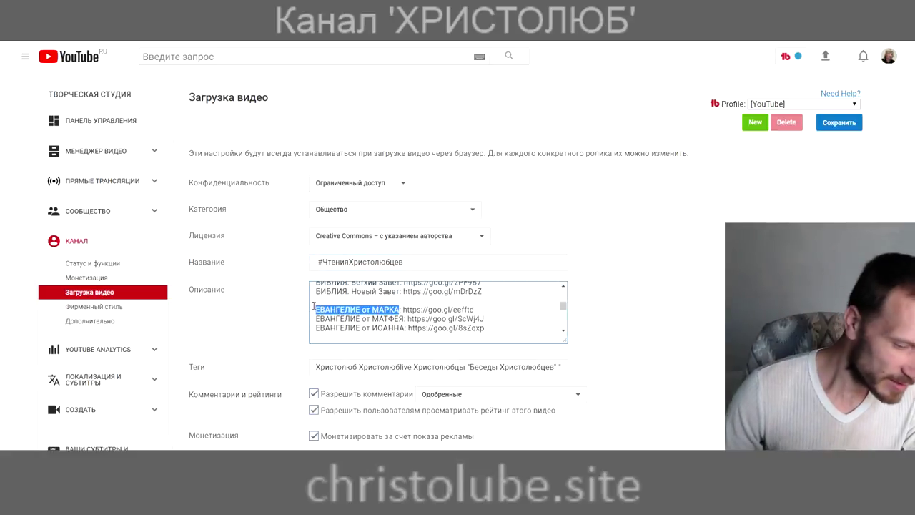
key("ctrl+c")
left_click(328, 262)
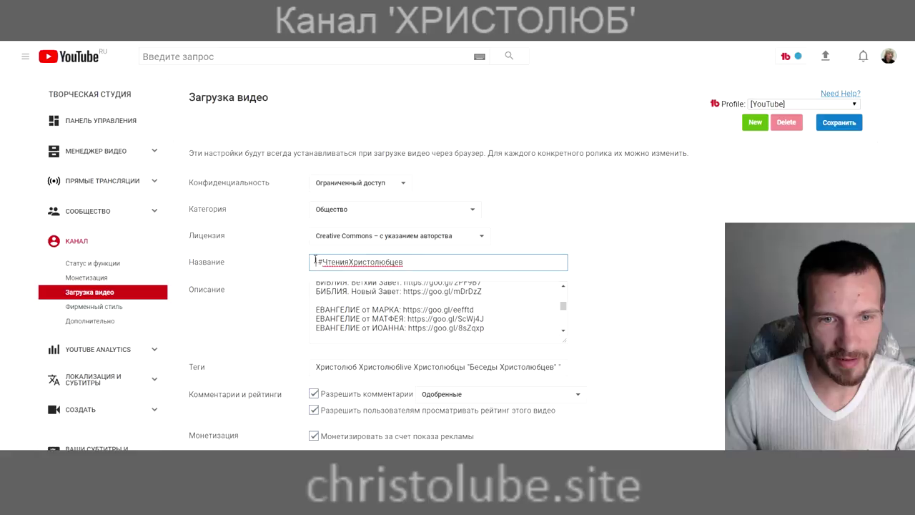
key("ctrl+v")
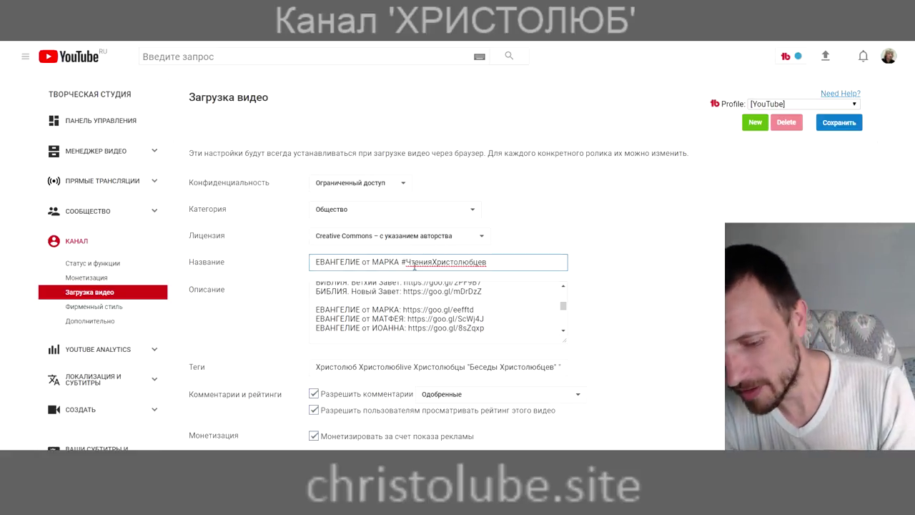
Add a full stop and 1глава between the Gospel name and the hashtag in the default title.
type(".")
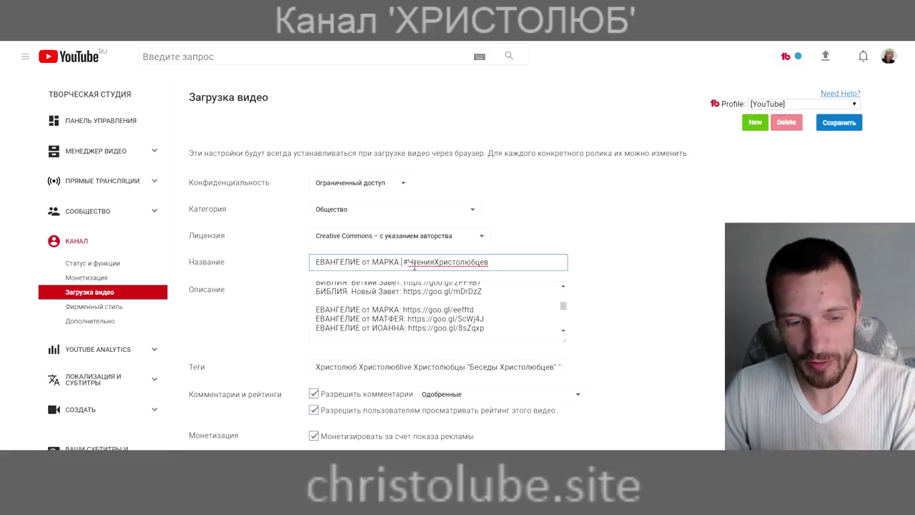
type("1 ")
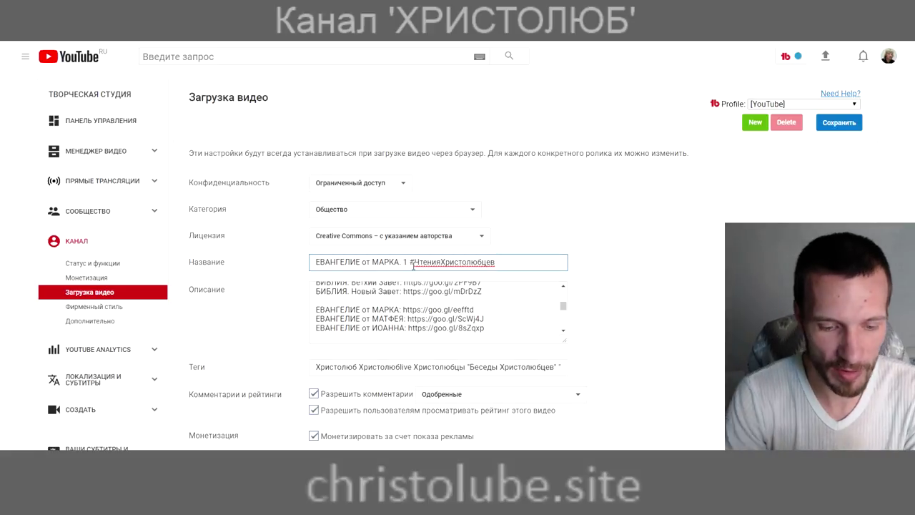
type("глава")
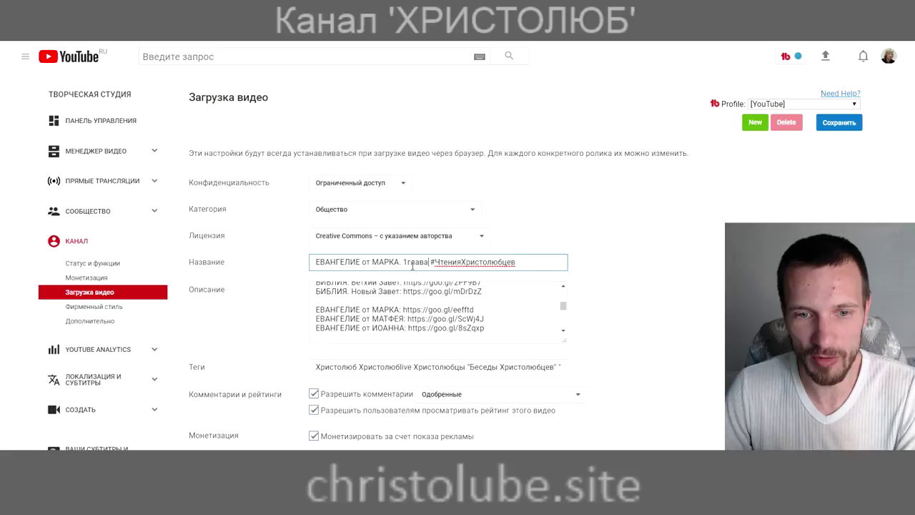
Change the chapter number in the default title to 2.
left_click_drag(407, 263, 401, 263)
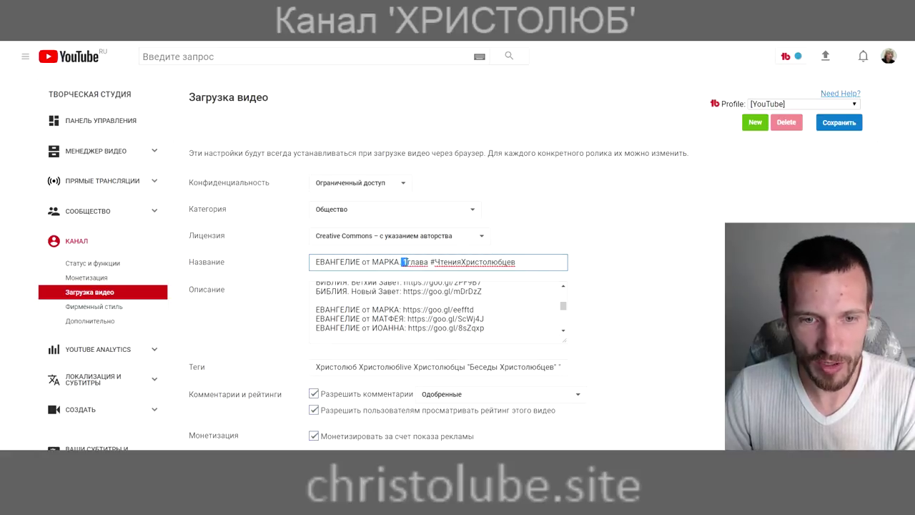
left_click(402, 263)
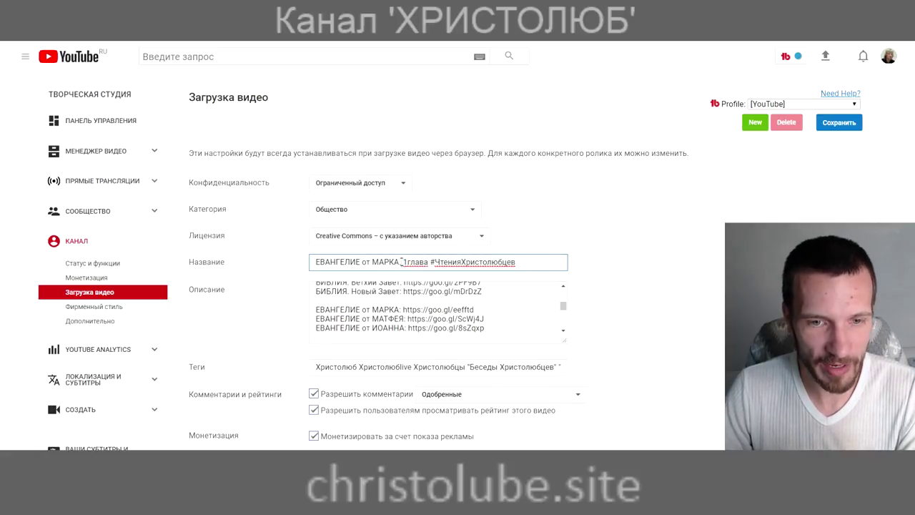
left_click_drag(412, 263, 404, 262)
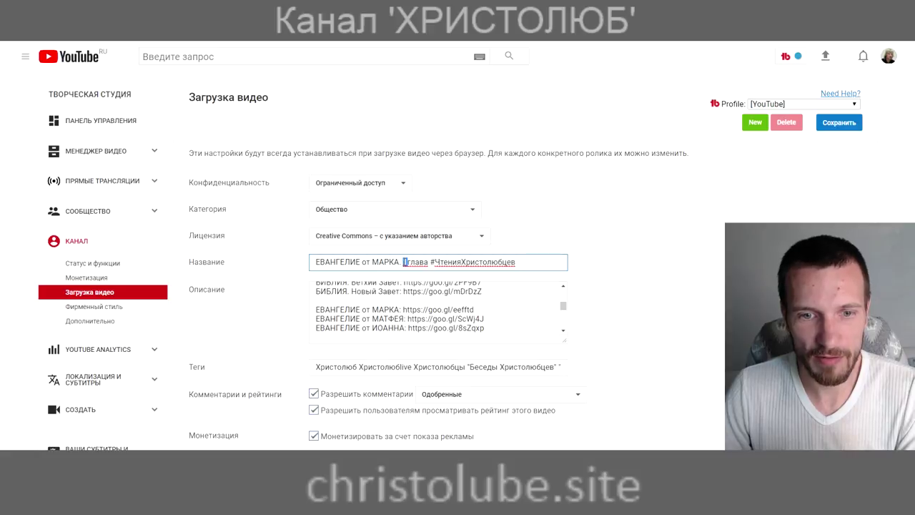
type("2")
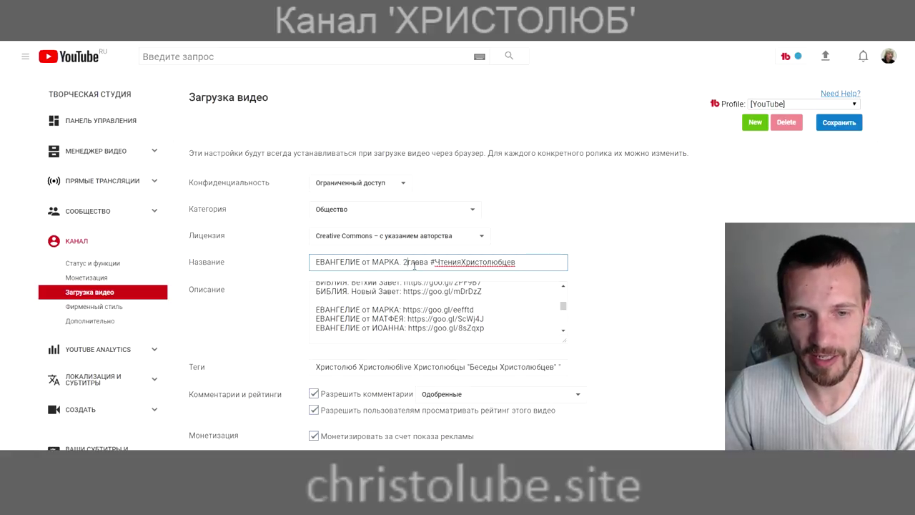
Add a full stop and the topic О семье after 2глава in the default title.
left_click(429, 263)
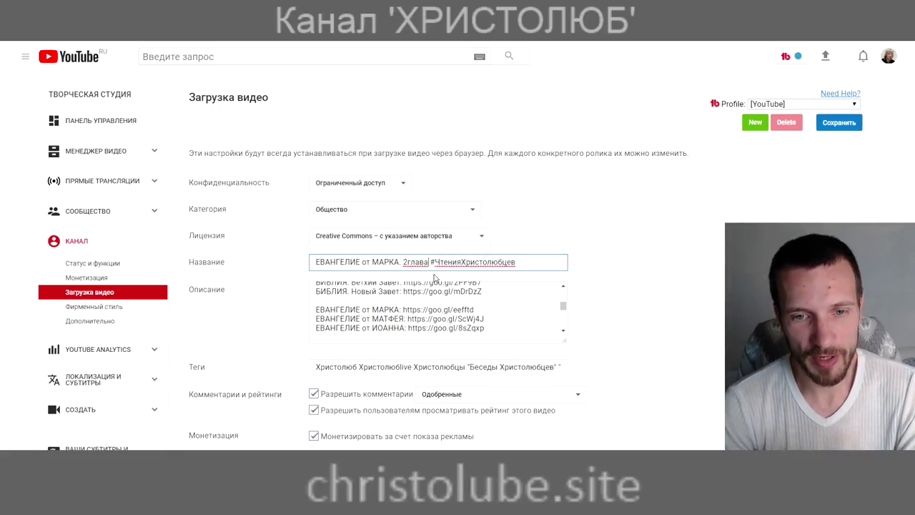
type(". ")
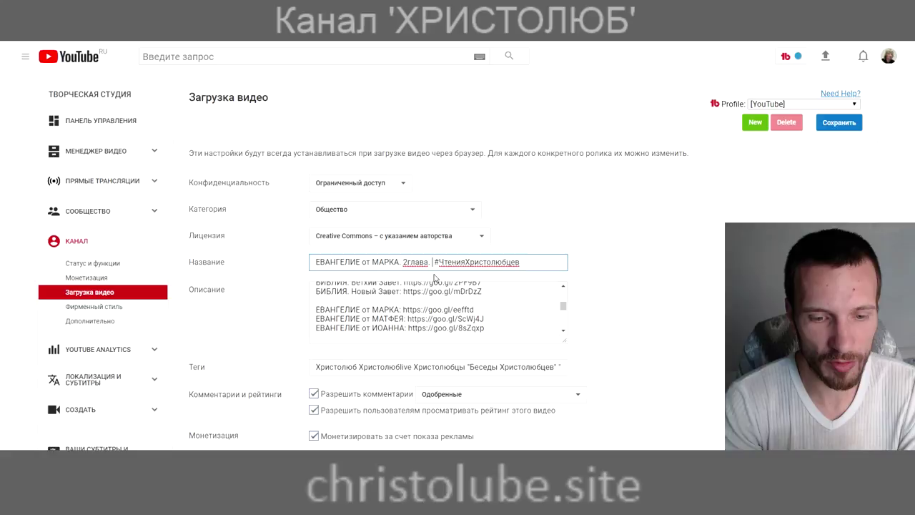
type("О семье")
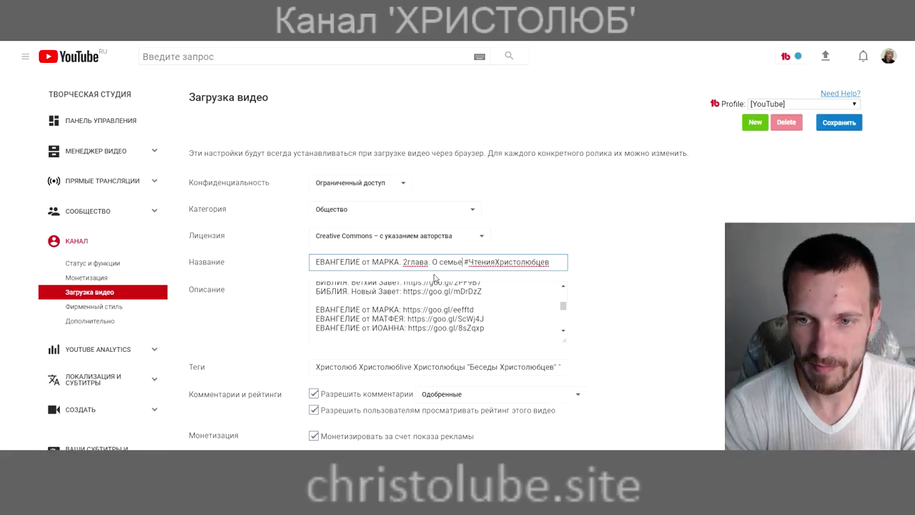
Remove the topic О семье and the full stop before it from the default title.
key("BackSpace")
key("BackSpace")
key("BackSpace")
key("BackSpace")
key("BackSpace")
key("BackSpace")
key("BackSpace")
key("BackSpace")
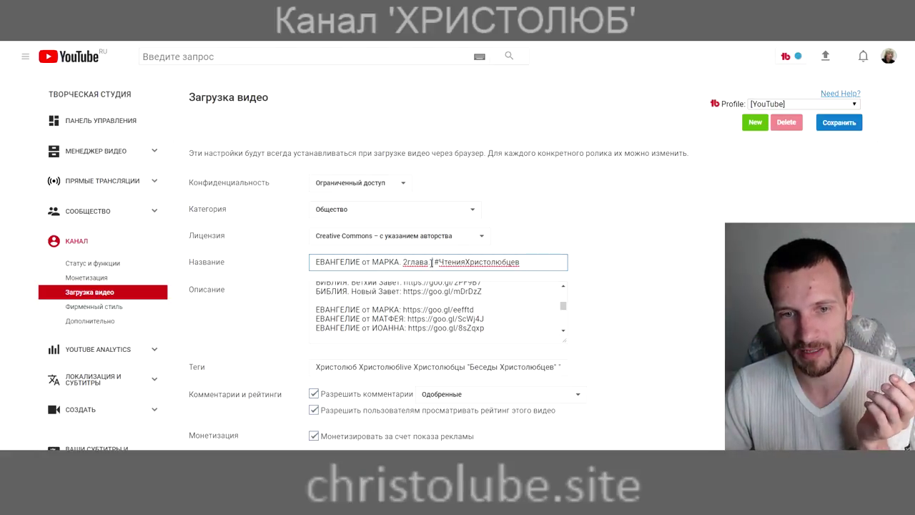
left_click(433, 262)
key("BackSpace")
key("BackSpace")
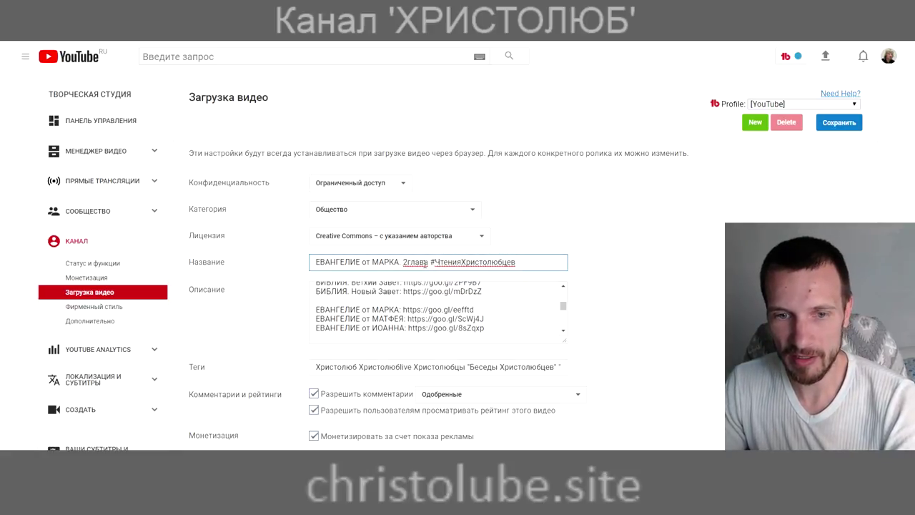
Examine the default title's parts by highlighting the hashtag #ЧтенияХристолюбцев and the chapter number.
left_click_drag(434, 262, 430, 261)
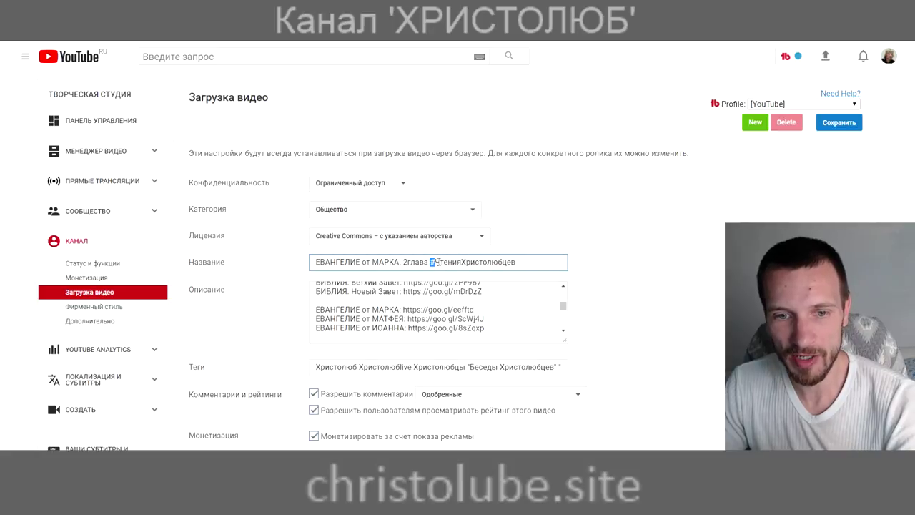
left_click_drag(469, 262, 462, 262)
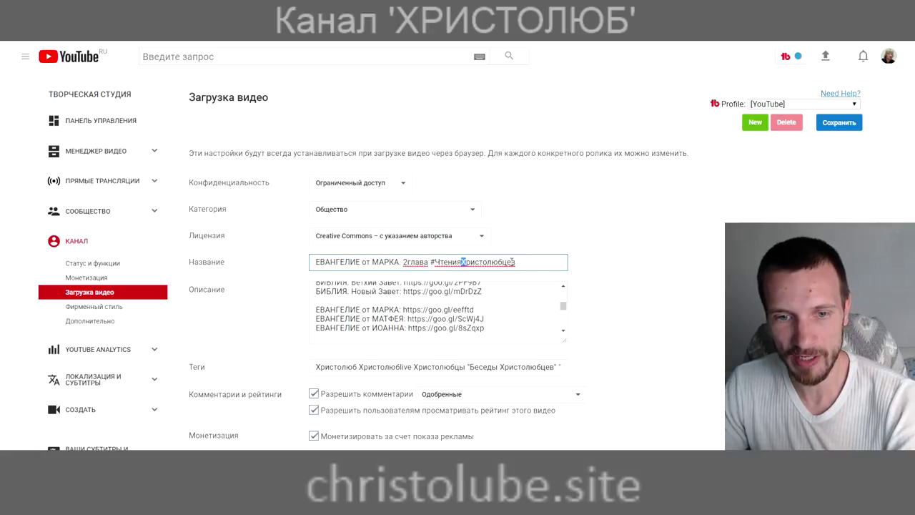
left_click_drag(516, 262, 429, 262)
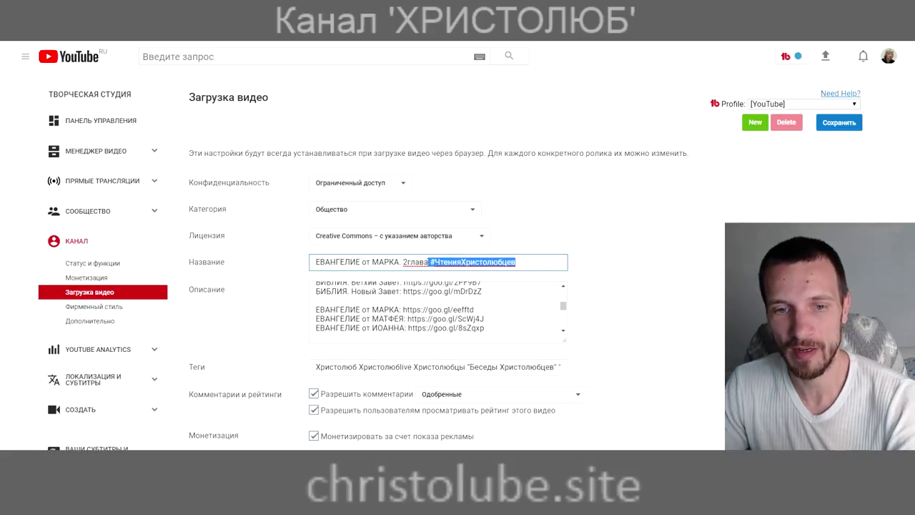
key("alt+Tab")
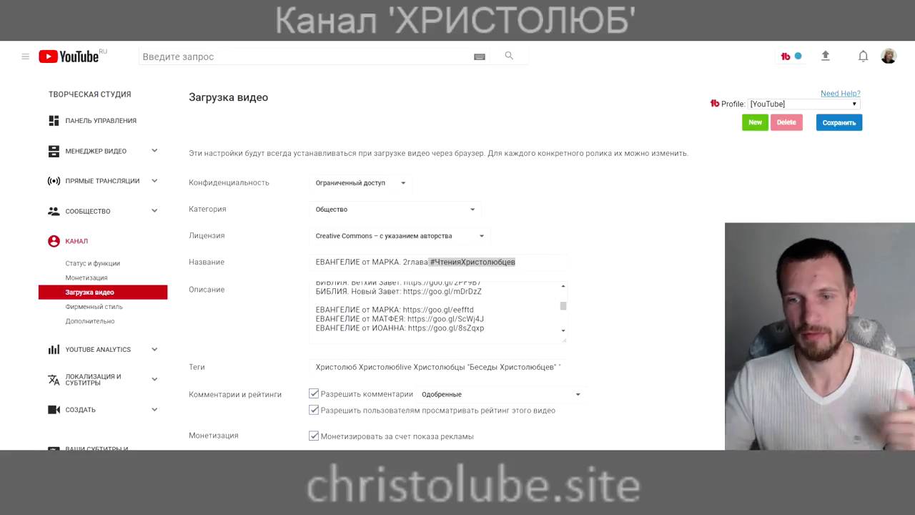
left_click(431, 261)
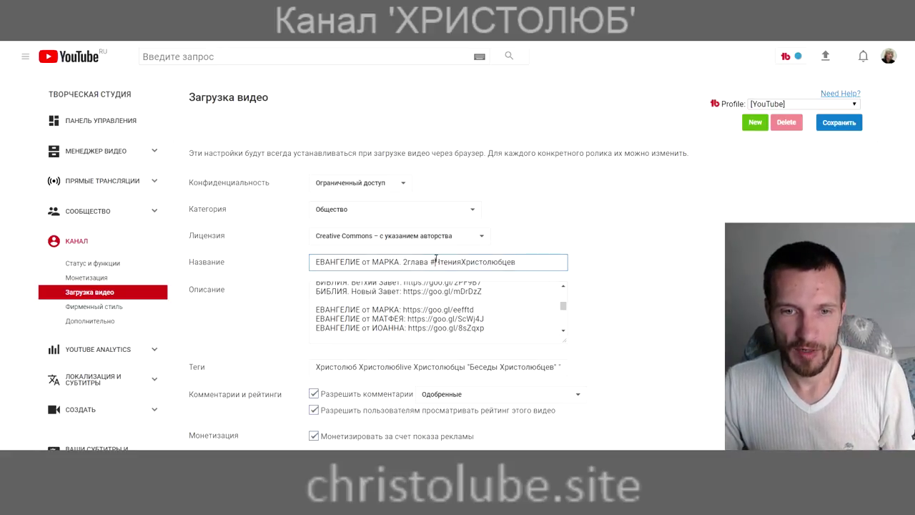
double_click(429, 261)
left_click(428, 262)
left_click_drag(429, 262, 441, 262)
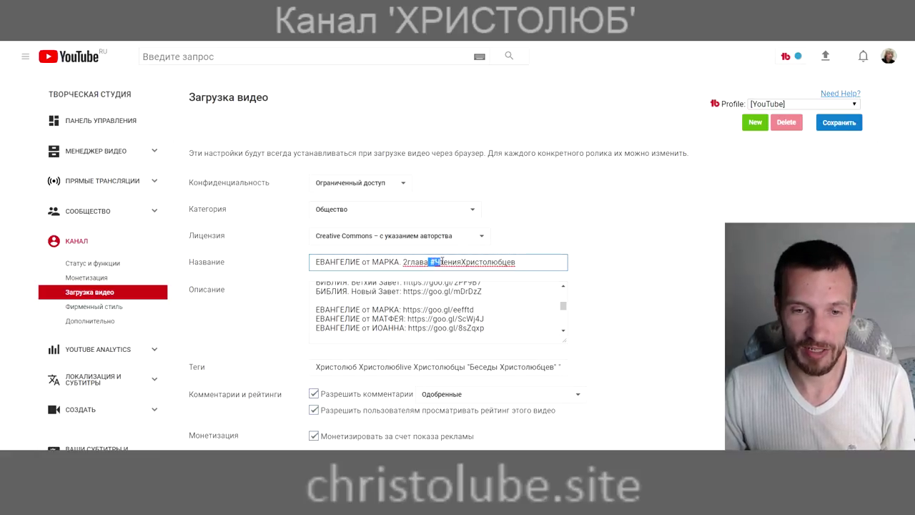
left_click(432, 262)
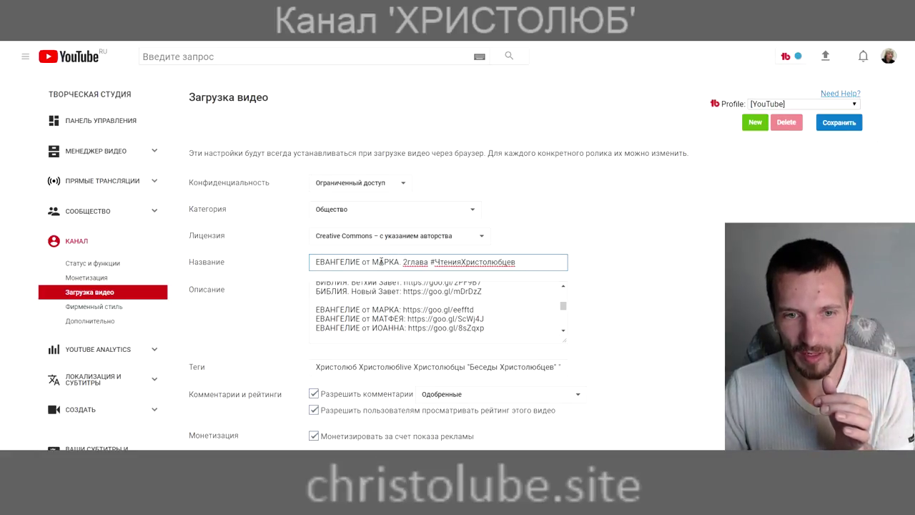
left_click_drag(403, 262, 407, 262)
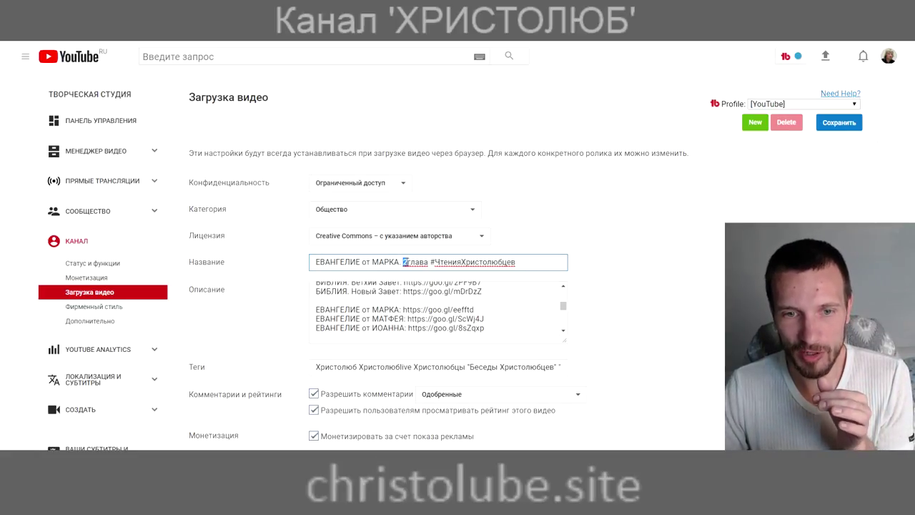
left_click(429, 263)
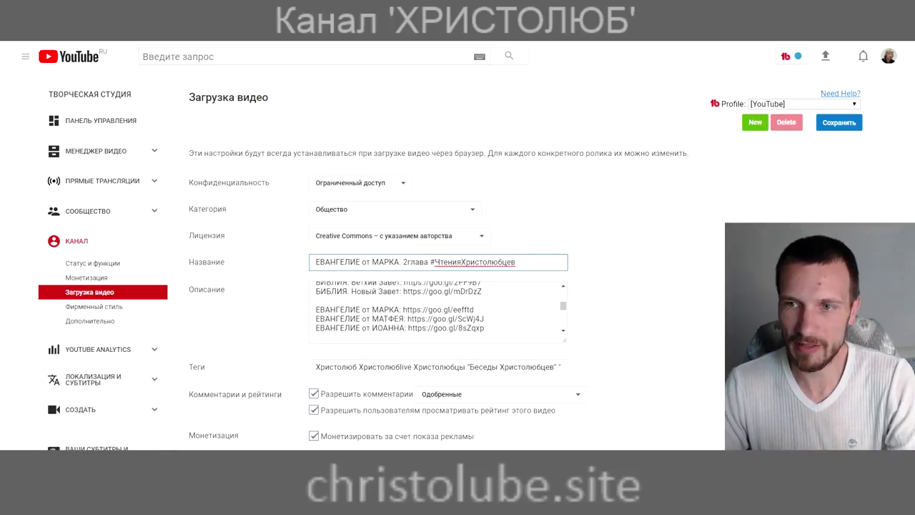
Clear the whole default title ЕВАНГЕЛИЕ от МАРКА. 2глава #ЧтенияХристолюбцев.
left_click(515, 262)
left_click_drag(514, 262, 311, 263)
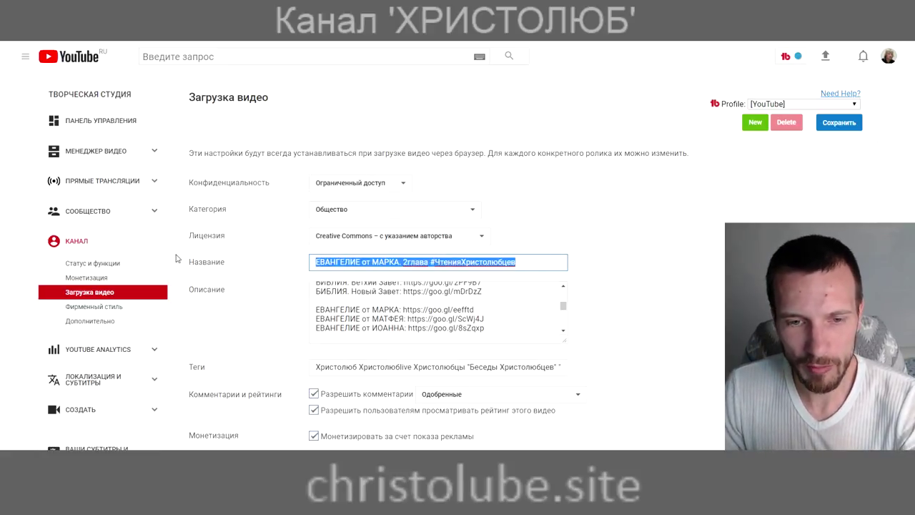
key("BackSpace")
left_click(604, 278)
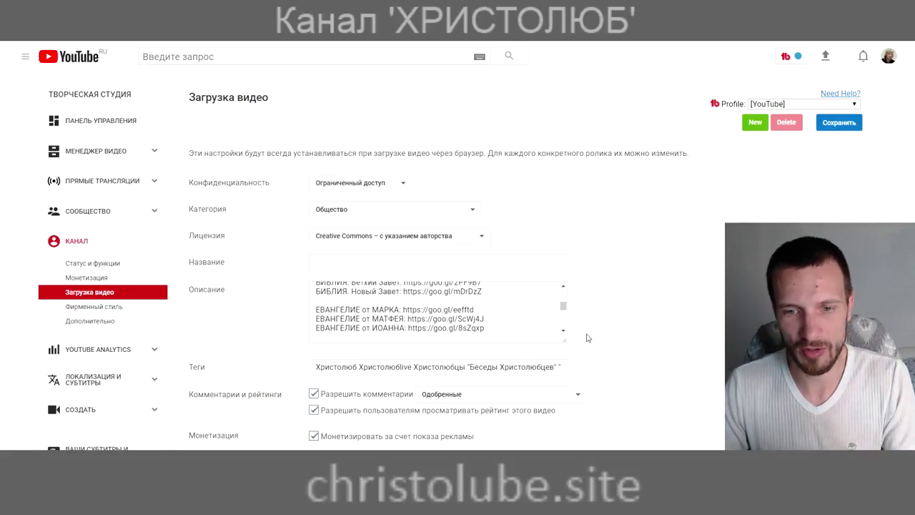
Enlarge the default description box vertically to look through more of its text.
scroll(586, 342, "down", 2)
left_click_drag(566, 251, 564, 426)
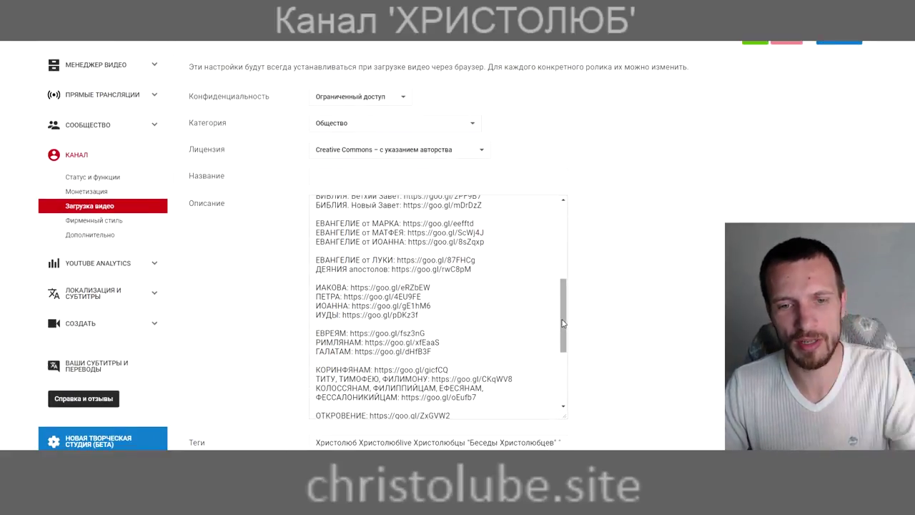
Enlarge the default description box further and highlight its text from the beginning to review the full contents.
left_click_drag(562, 323, 468, 195)
left_click(371, 178)
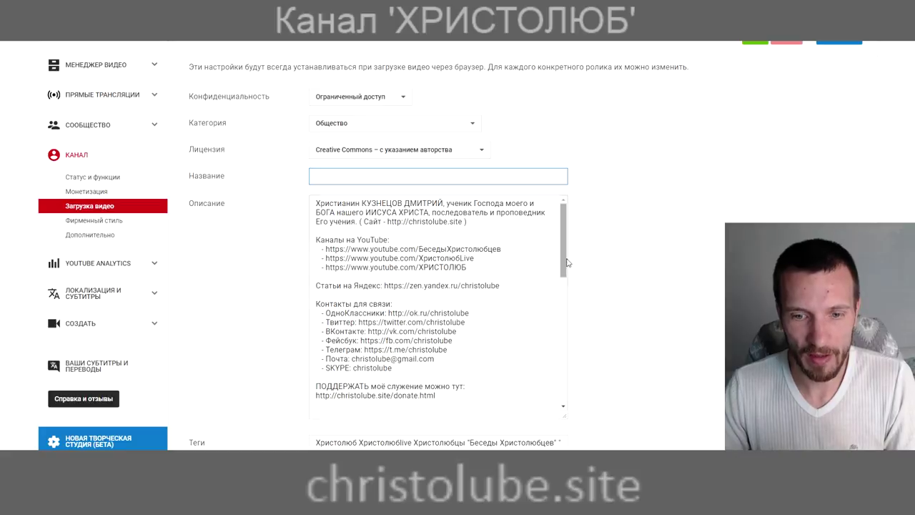
scroll(565, 322, "down", 2)
left_click_drag(564, 311, 563, 444)
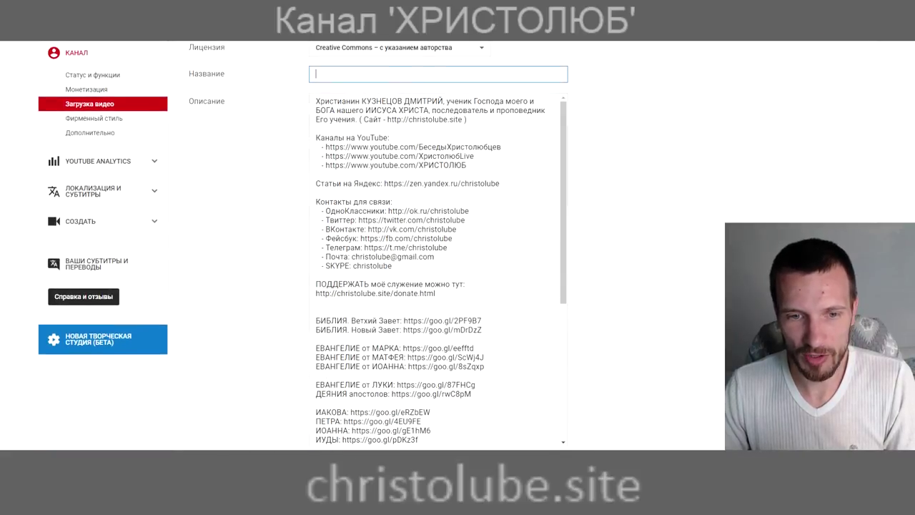
left_click_drag(563, 220, 576, 173)
left_click_drag(316, 100, 543, 445)
left_click(598, 366)
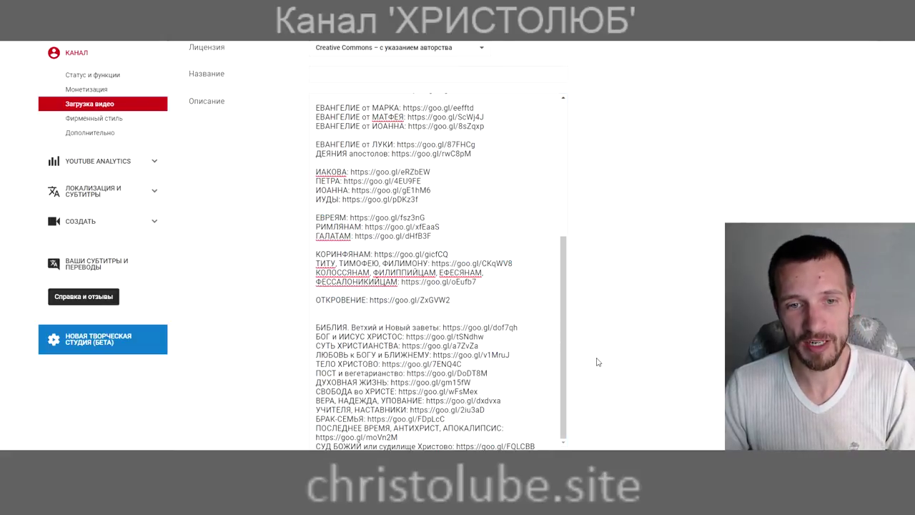
scroll(452, 327, "up", 5)
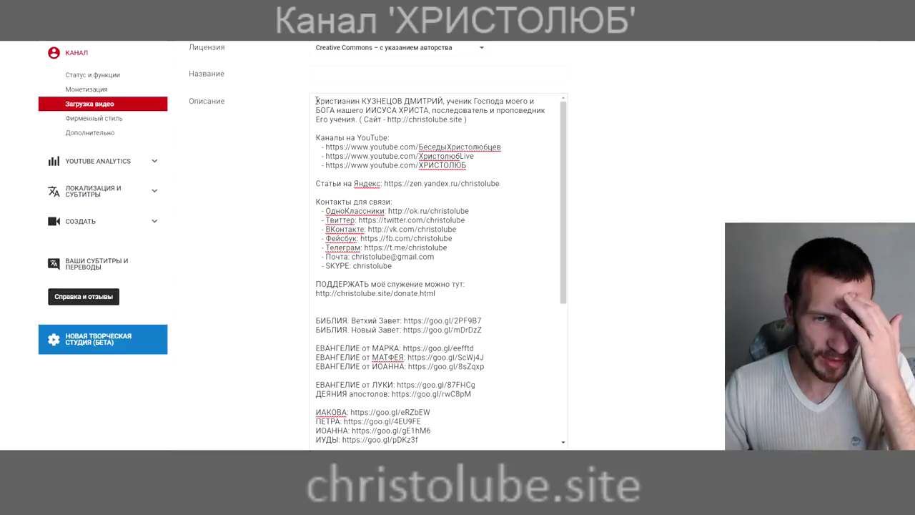
Examine the default tags by highlighting the Теги label and the whole tag list.
scroll(611, 318, "down", 3)
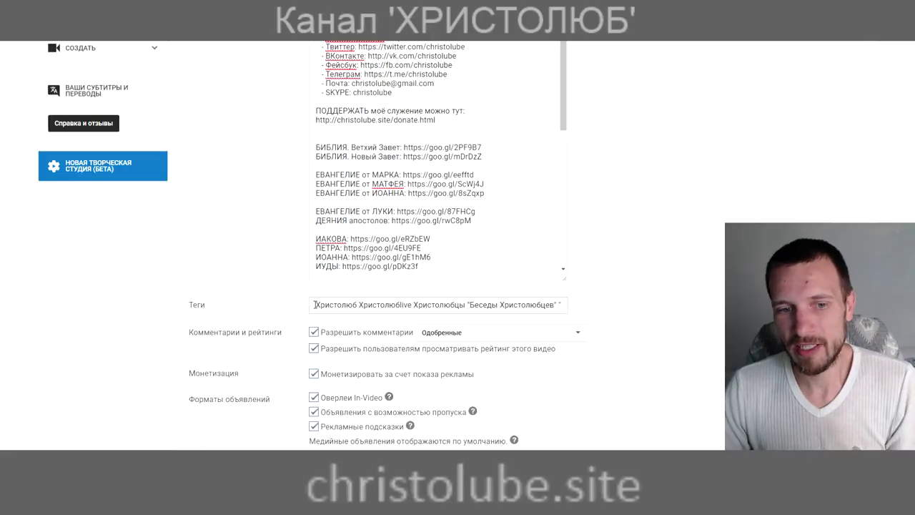
left_click_drag(207, 305, 189, 305)
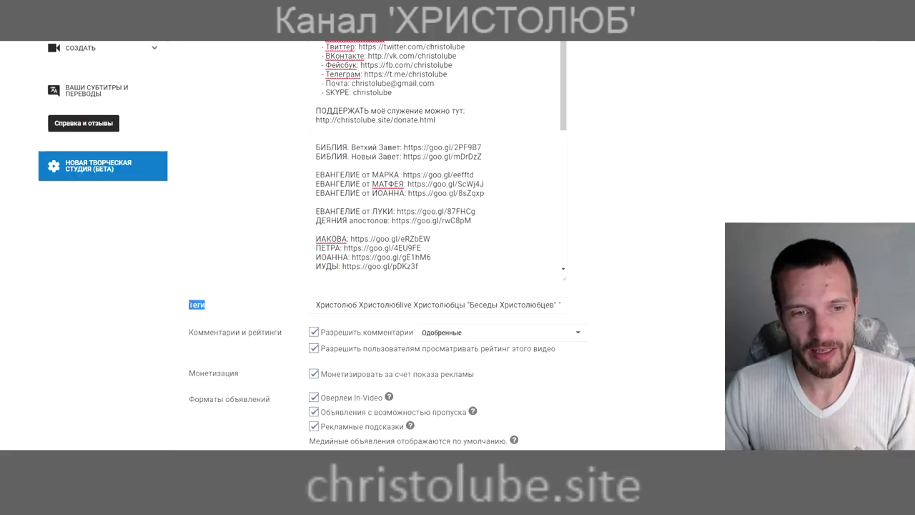
left_click(321, 304)
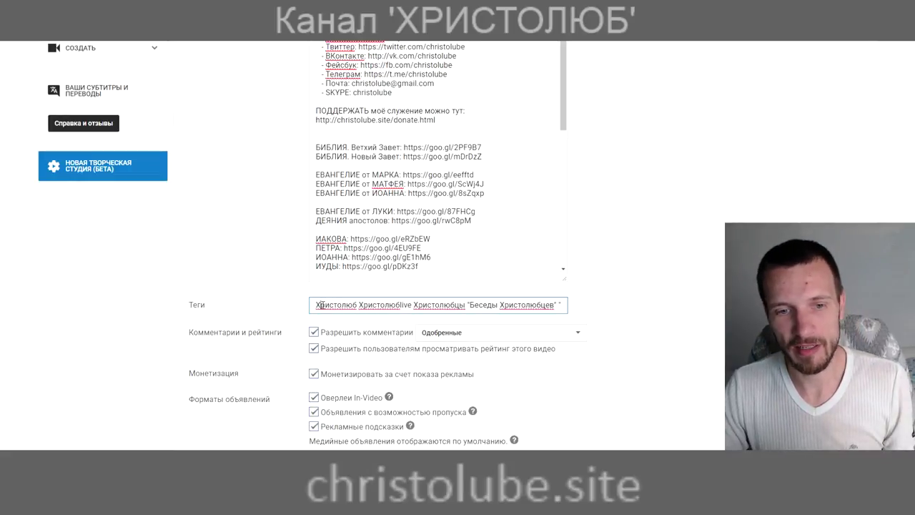
left_click_drag(317, 304, 593, 308)
left_click(593, 308)
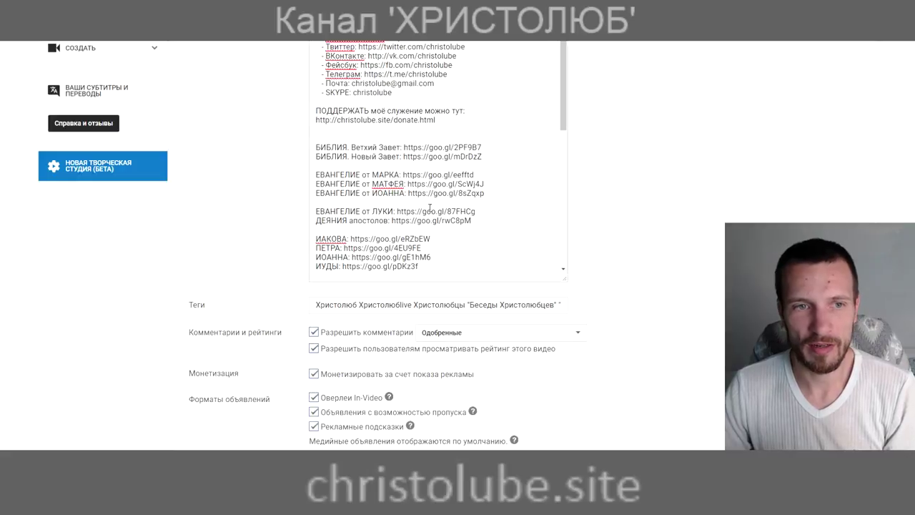
Open the video ИИСУС — ИМЯ СЫНА БОЖЬЕГО from the video manager for editing and examine its title and description.
scroll(406, 209, "up", 4)
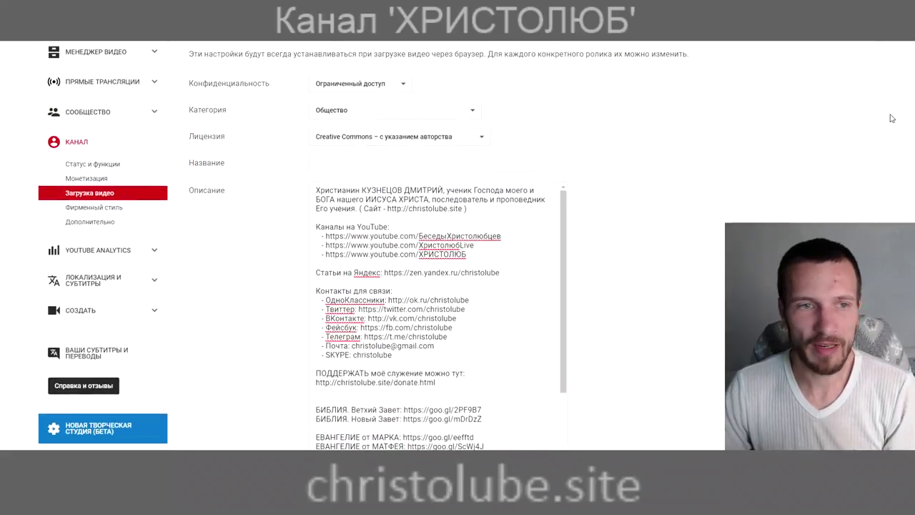
scroll(148, 142, "up", 2)
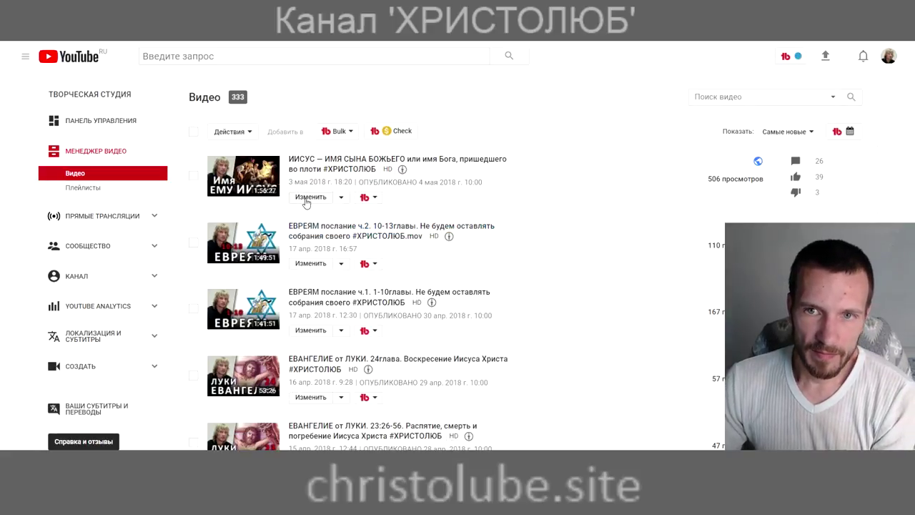
left_click(305, 201)
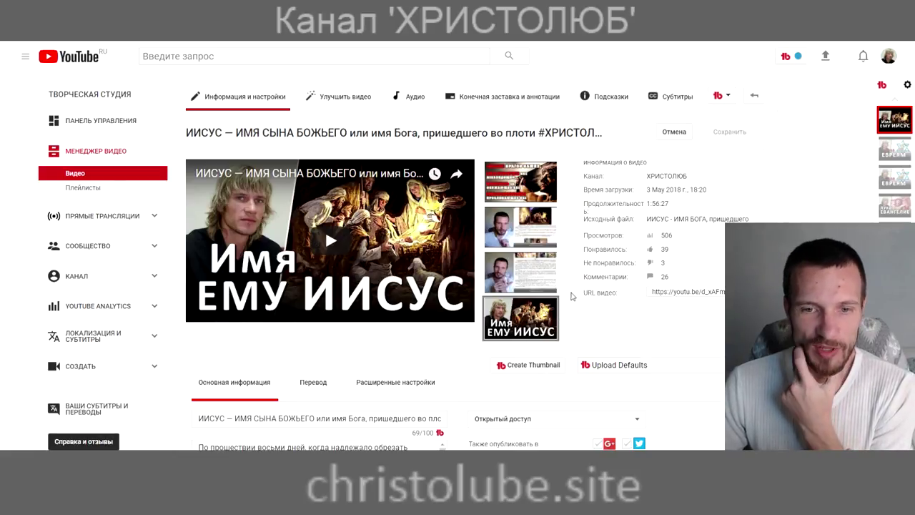
mouse_move(537, 328)
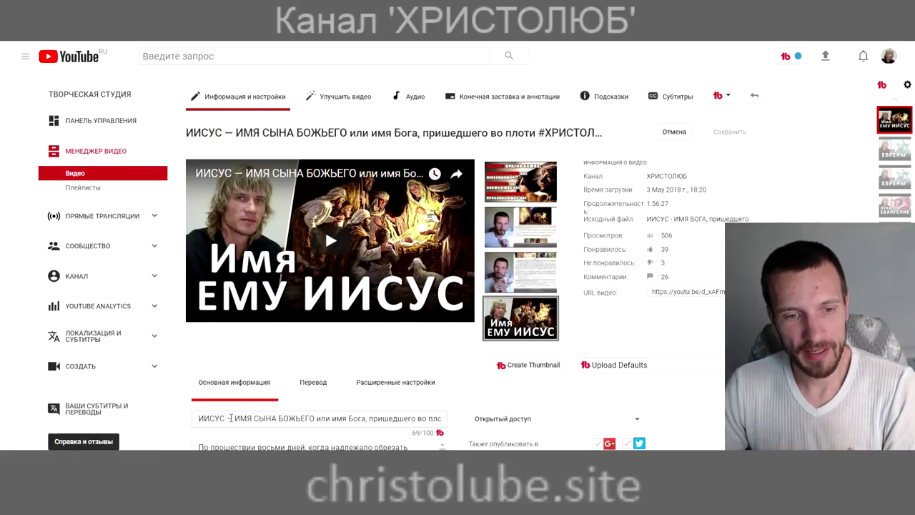
scroll(220, 375, "down", 1)
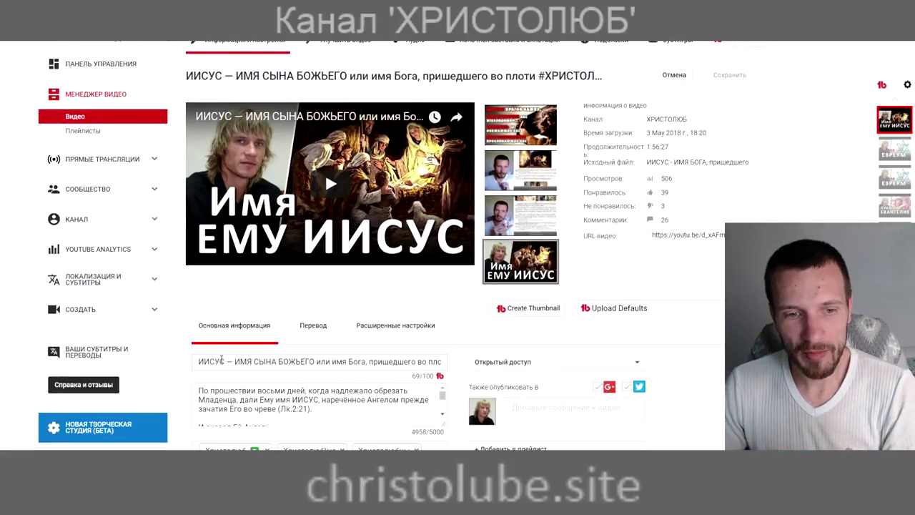
left_click(198, 362)
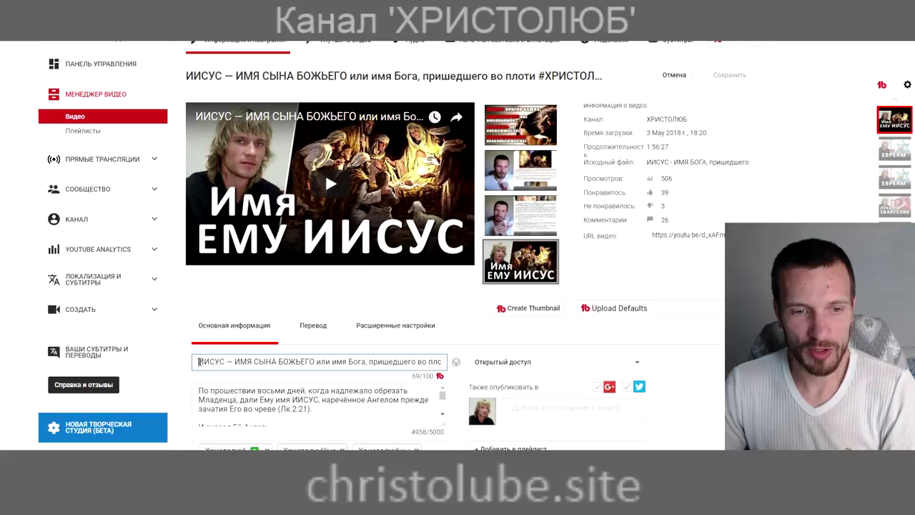
scroll(200, 362, "down", 2)
scroll(200, 363, "up", 3)
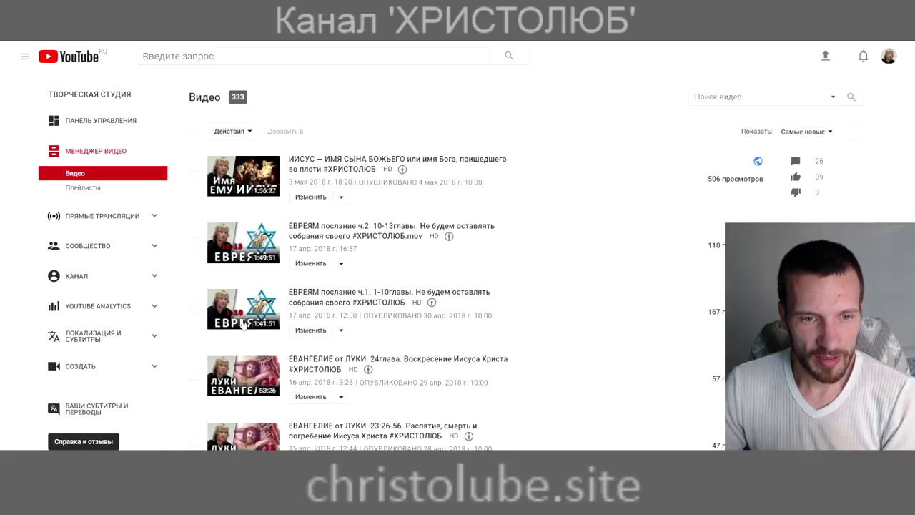
Open the video ЕВАНГЕЛИЕ от ЛУКИ. 23:1-25 for editing and highlight its title's book name, topic and hashtag in turn.
scroll(320, 344, "down", 1)
scroll(320, 344, "down", 3)
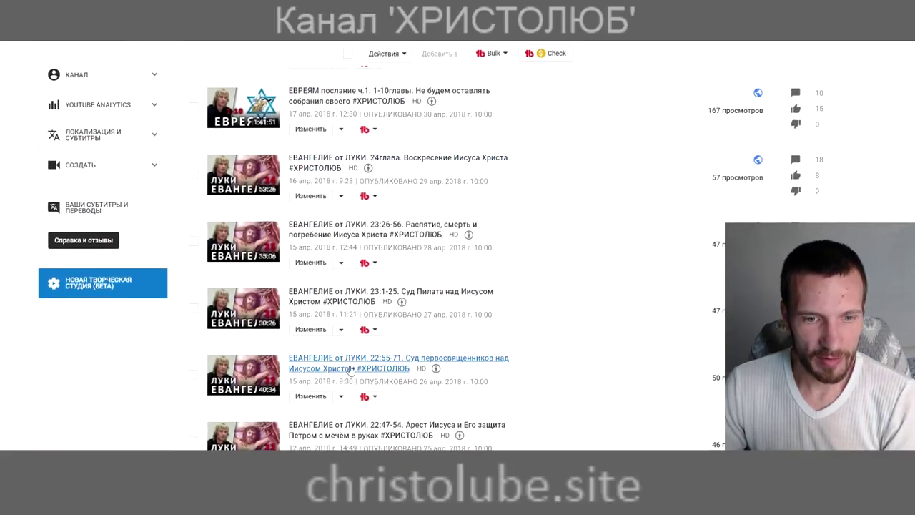
left_click(309, 330)
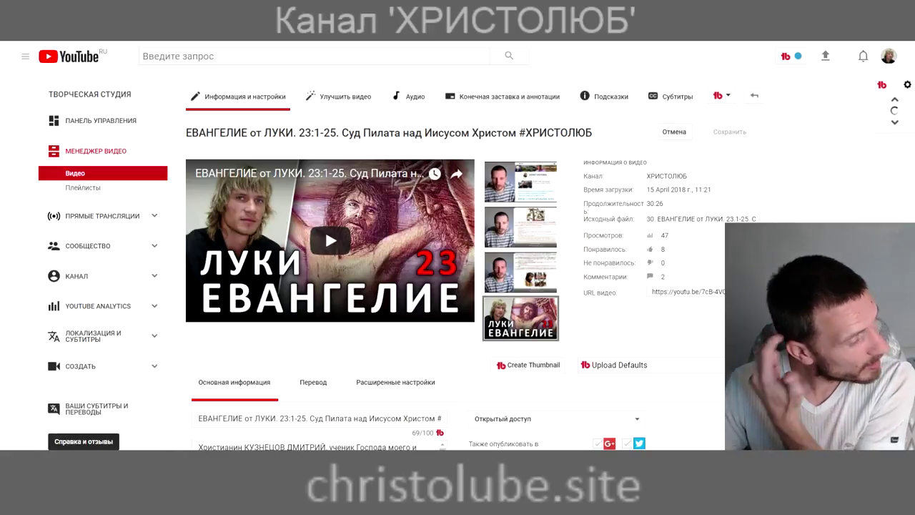
scroll(426, 405, "down", 3)
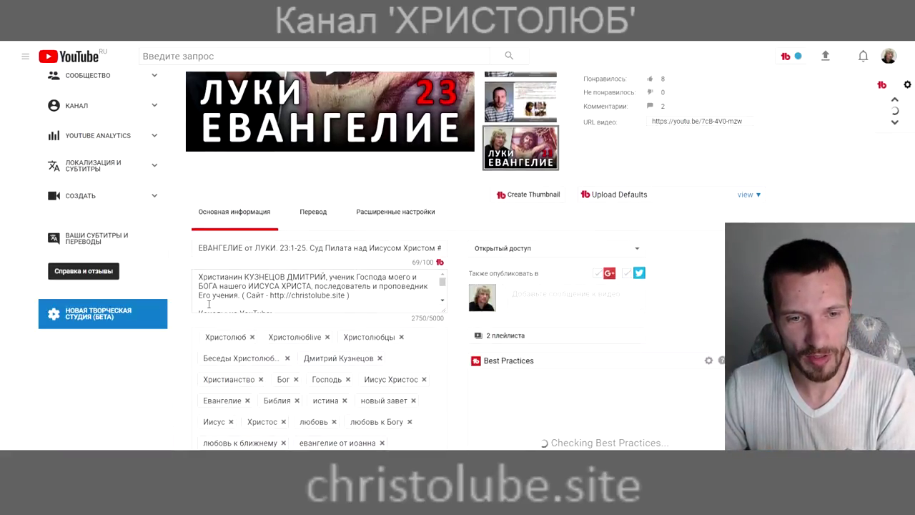
left_click_drag(203, 248, 252, 246)
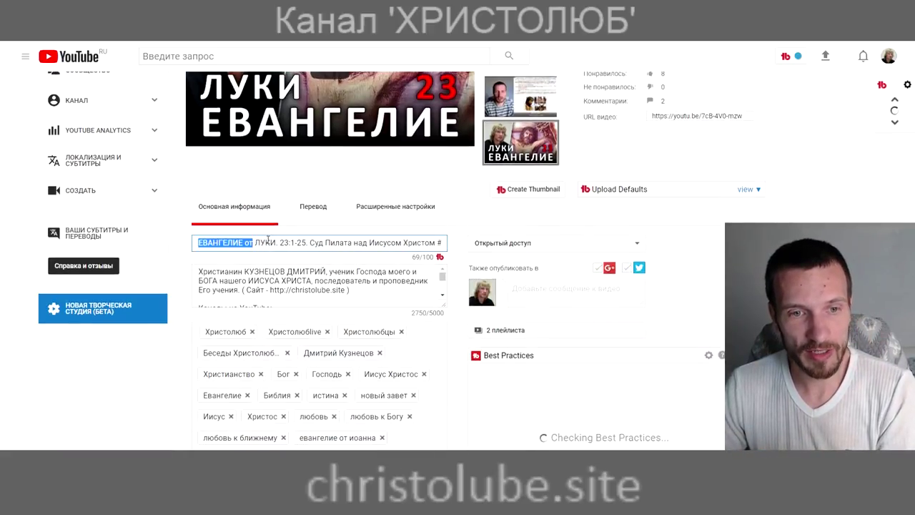
double_click(284, 243)
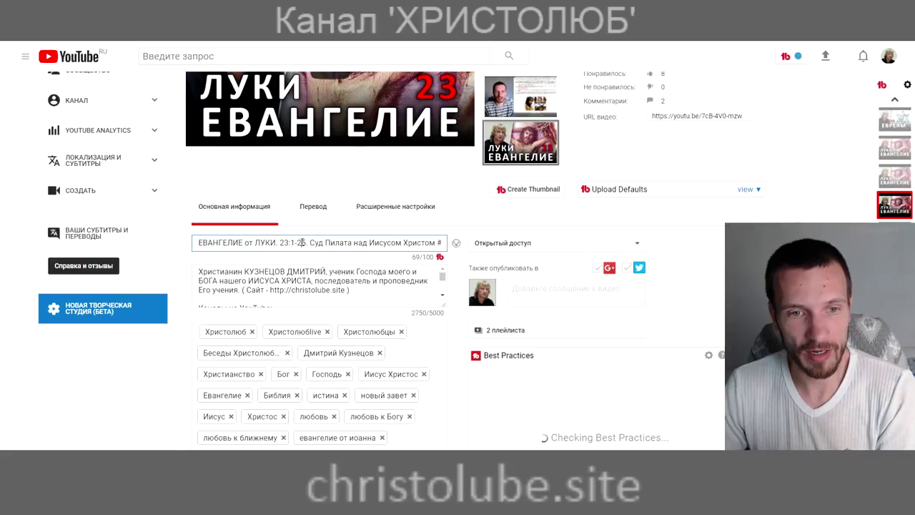
left_click_drag(310, 242, 435, 242)
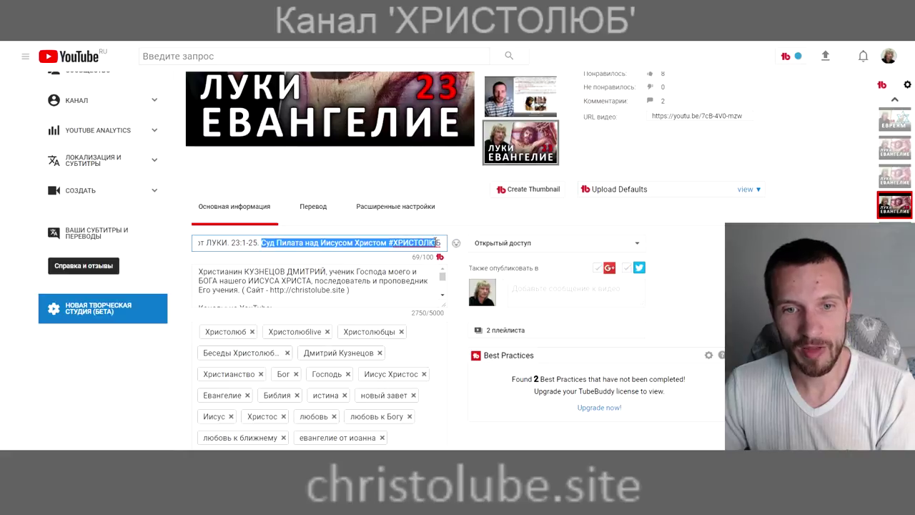
left_click(444, 242)
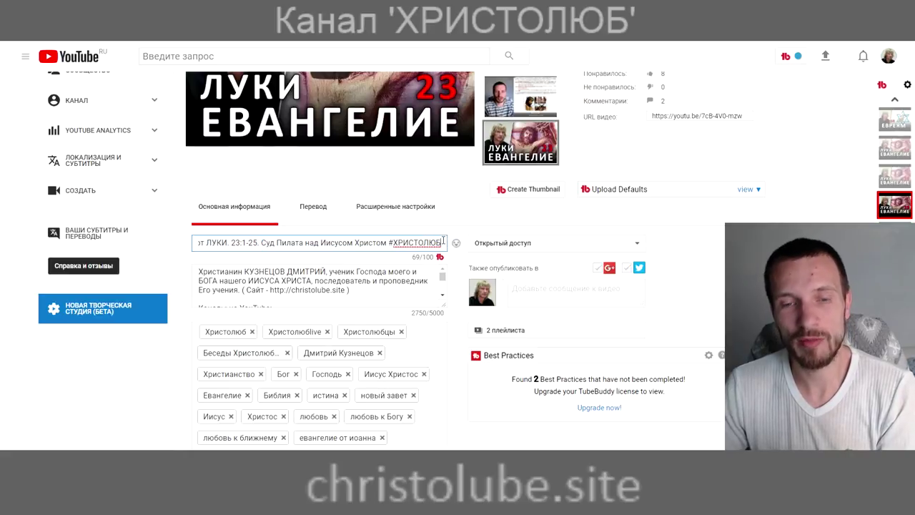